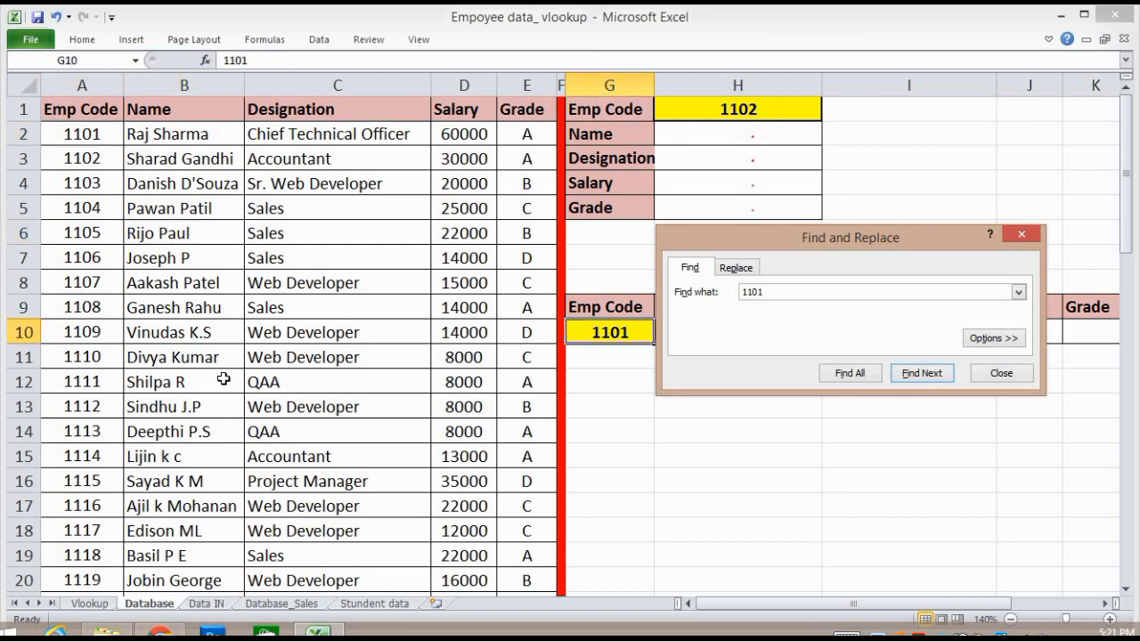
# - Search the sheet for employee code 1101, close the search and look through the neighbouring employee records
pyautogui.press('Return')
pyautogui.press('Escape')
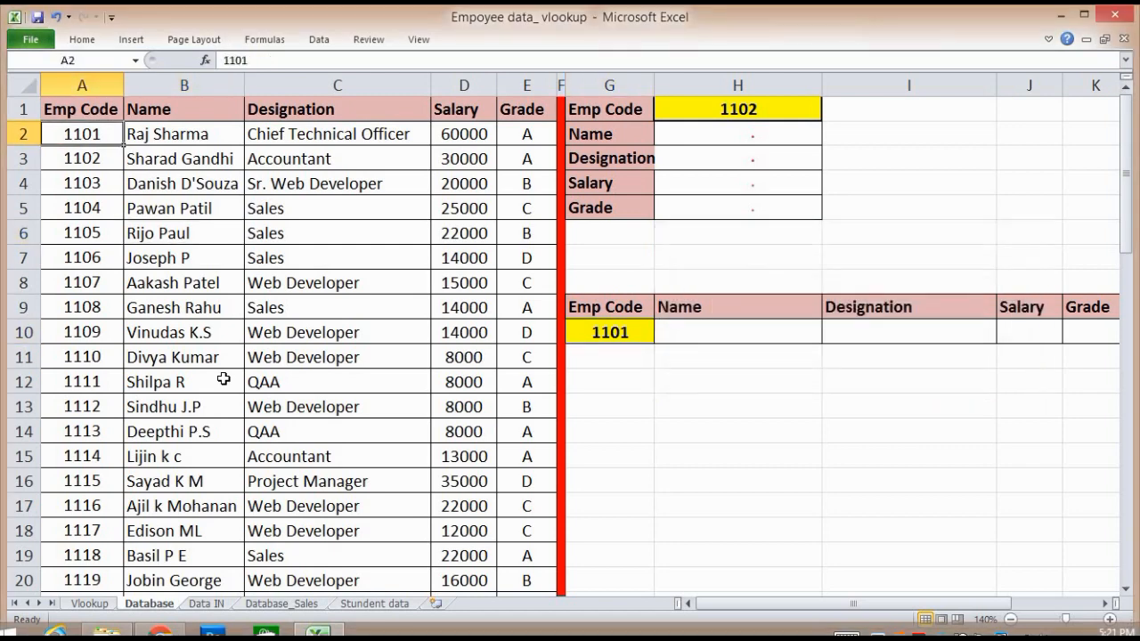
pyautogui.press('Down')
pyautogui.press('Down')
pyautogui.press('Down')
pyautogui.press('Right')
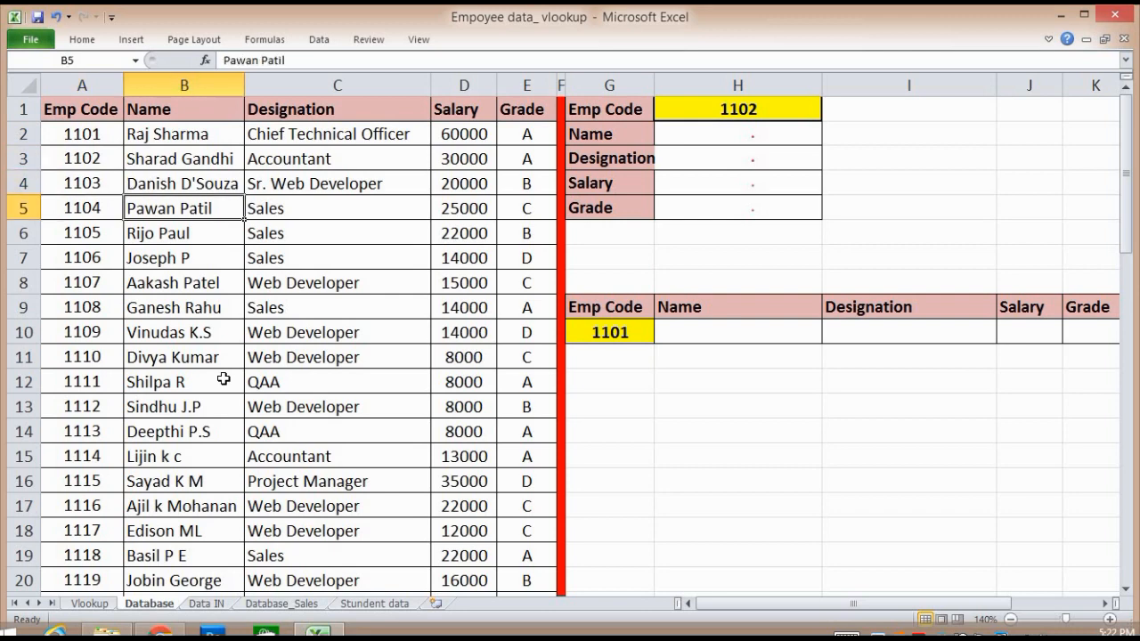
pyautogui.press('Down')
pyautogui.press('Down')
pyautogui.press('Down')
pyautogui.press('Down')
# - Search the sheet for employee code 1104 and select its full record from Emp Code to Grade
pyautogui.hotkey('ctrl', 'f')
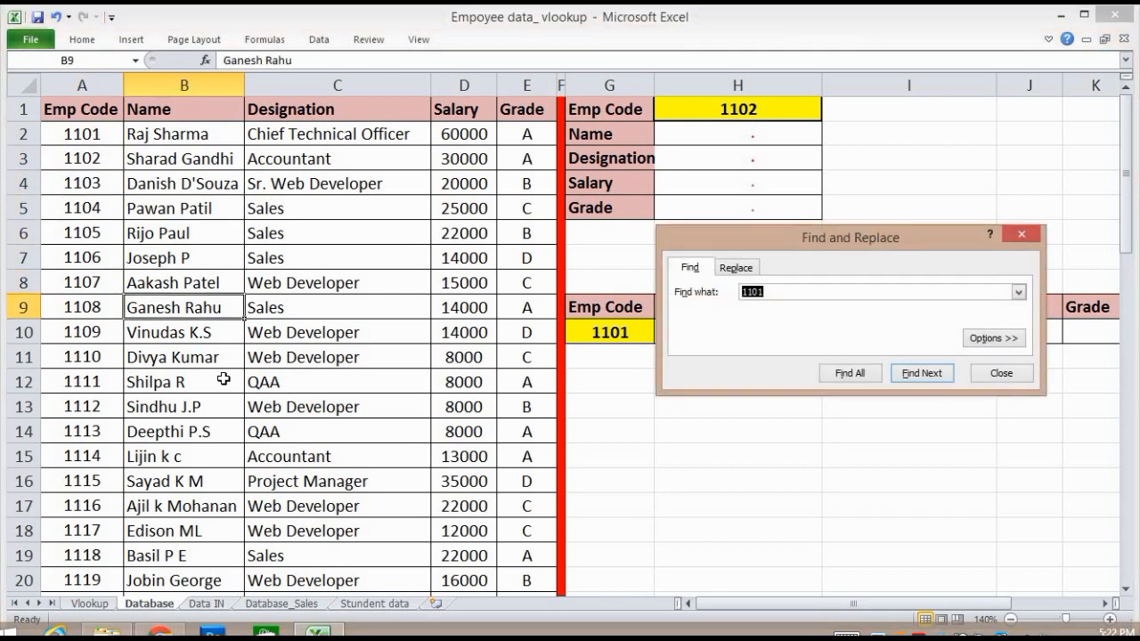
pyautogui.write('1101')
pyautogui.press('BackSpace')
pyautogui.write('4')
pyautogui.press('Return')
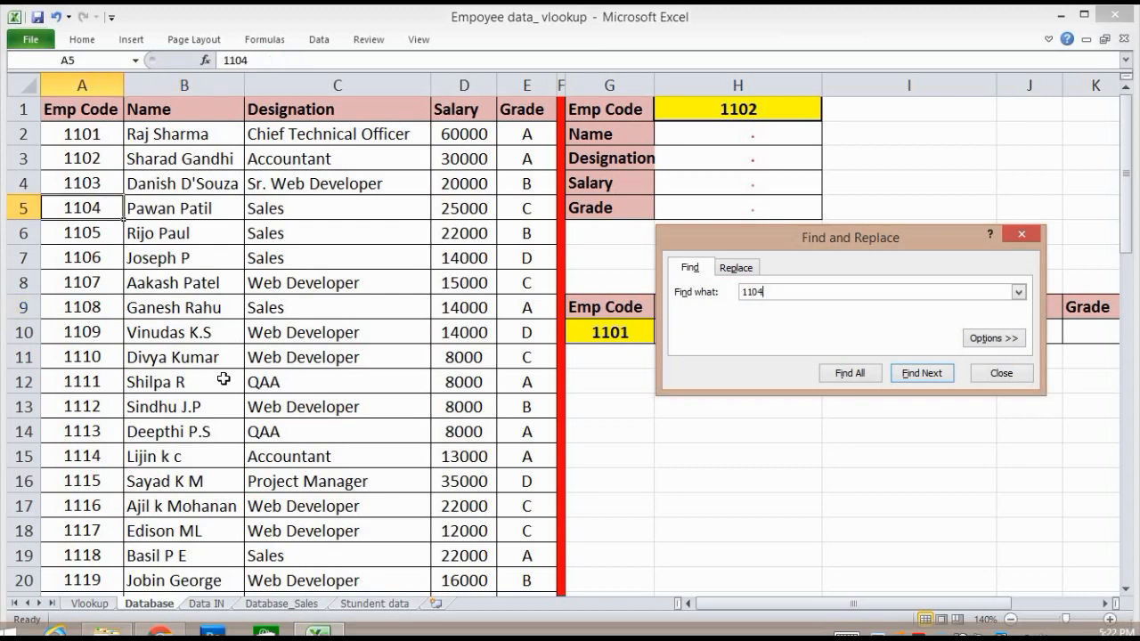
pyautogui.press('Escape')
pyautogui.hotkey('shift', 'Right')
pyautogui.hotkey('shift', 'Right')
pyautogui.hotkey('shift', 'Right')
pyautogui.hotkey('shift', 'Right')
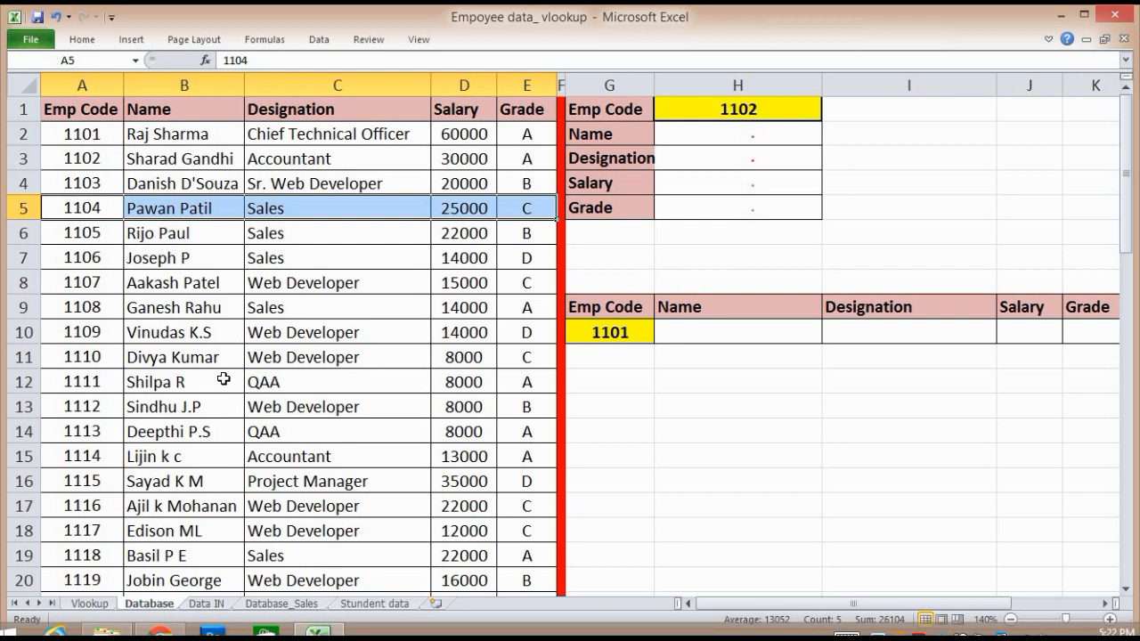
# - Enter 1106 as the Emp Code in cell H1 of the vertical lookup form
pyautogui.press('Up')
pyautogui.press('Up')
pyautogui.press('Up')
pyautogui.press('Up')
pyautogui.press('Right')
pyautogui.press('Right')
pyautogui.press('Right')
pyautogui.press('Right')
pyautogui.press('Right')
pyautogui.press('Right')
pyautogui.press('Right')
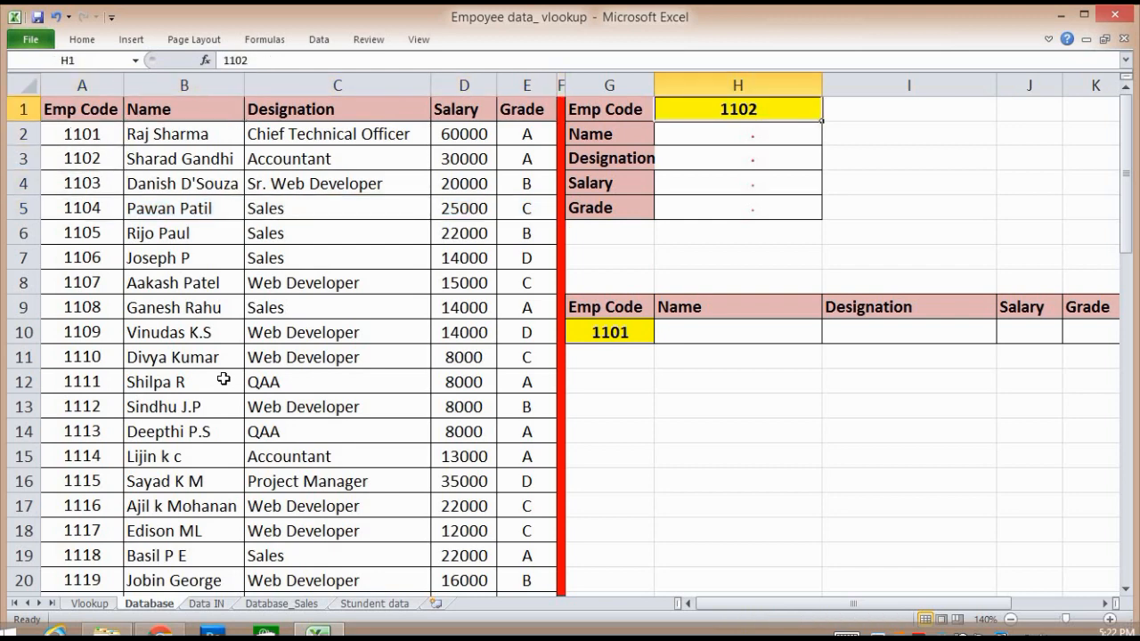
pyautogui.write('1106')
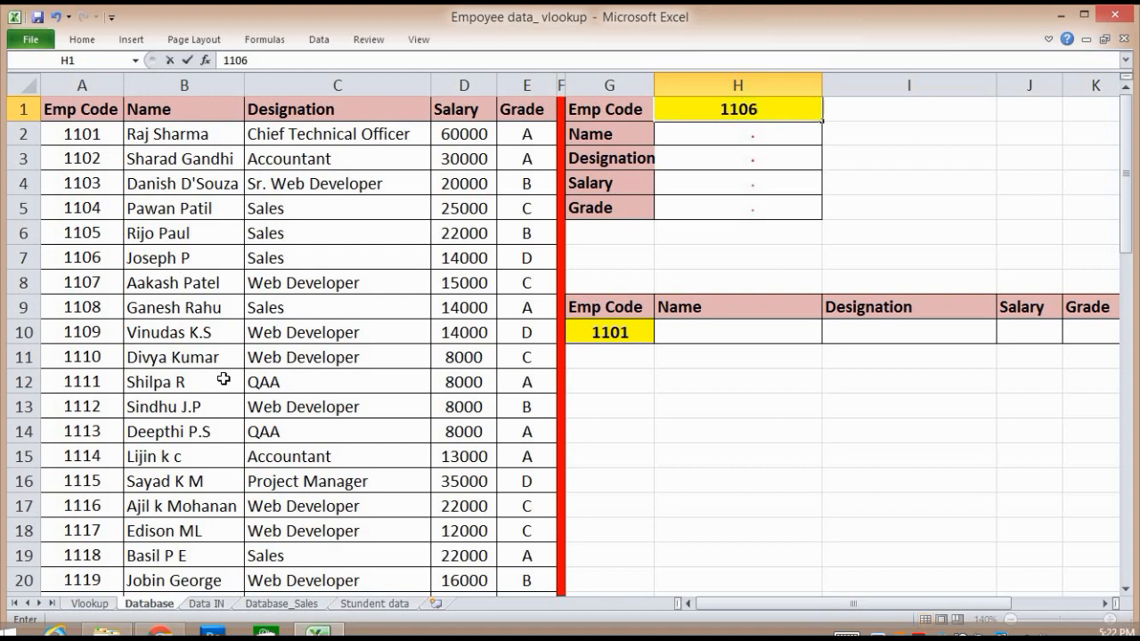
pyautogui.press('Return')
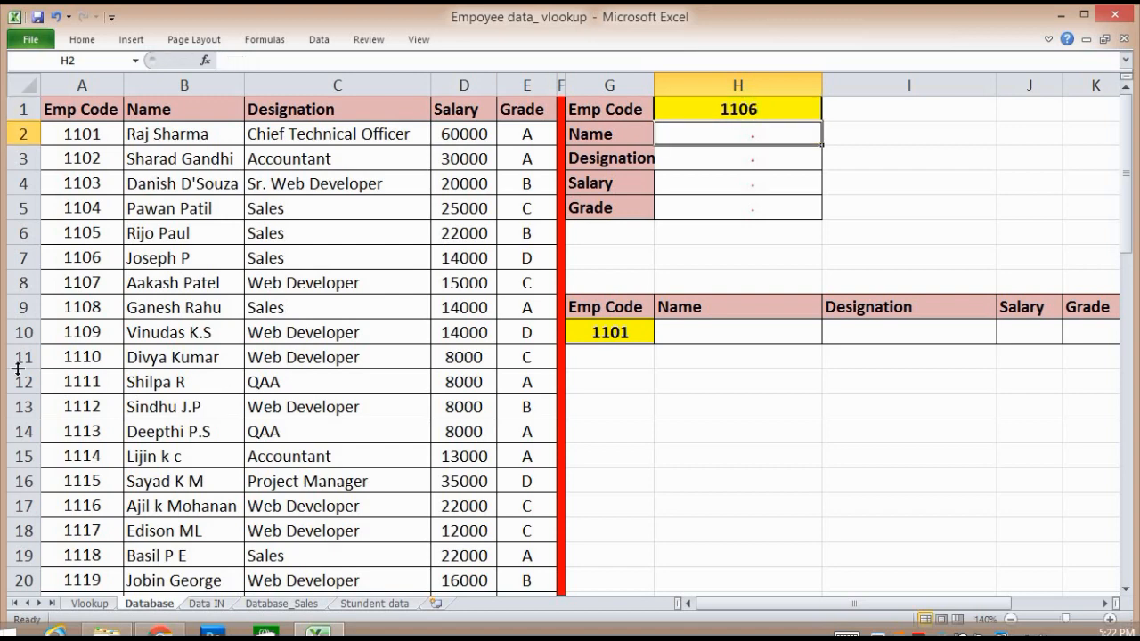
# - Select the database record for employee code 1106, cells A7 to E7, to review its details
pyautogui.click(83, 256)
pyautogui.hotkey('shift', 'Right')
pyautogui.hotkey('shift', 'Right')
pyautogui.hotkey('shift', 'Right')
pyautogui.hotkey('shift', 'Right')
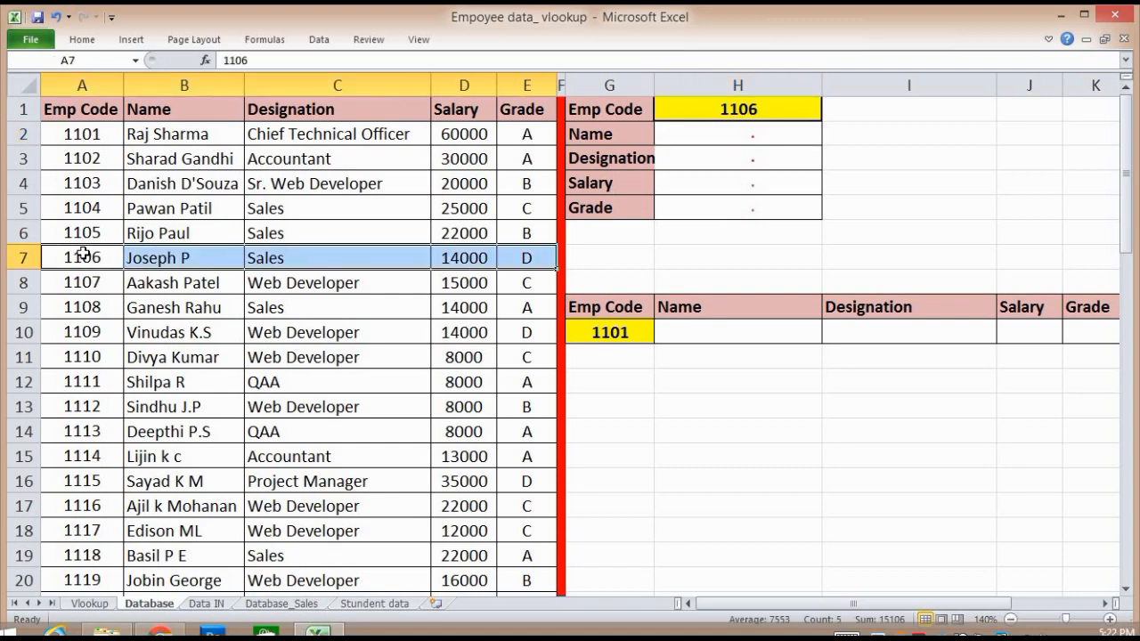
# - Start a VLOOKUP formula in the Name result cell H2 with H1 as the lookup value
pyautogui.click(686, 141)
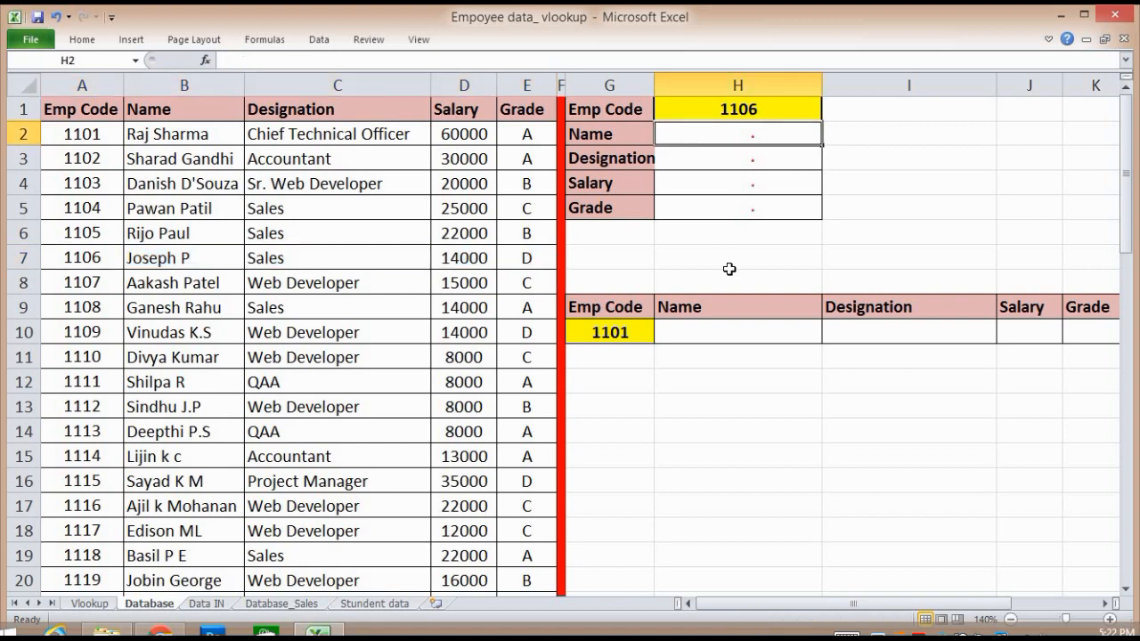
pyautogui.write('=')
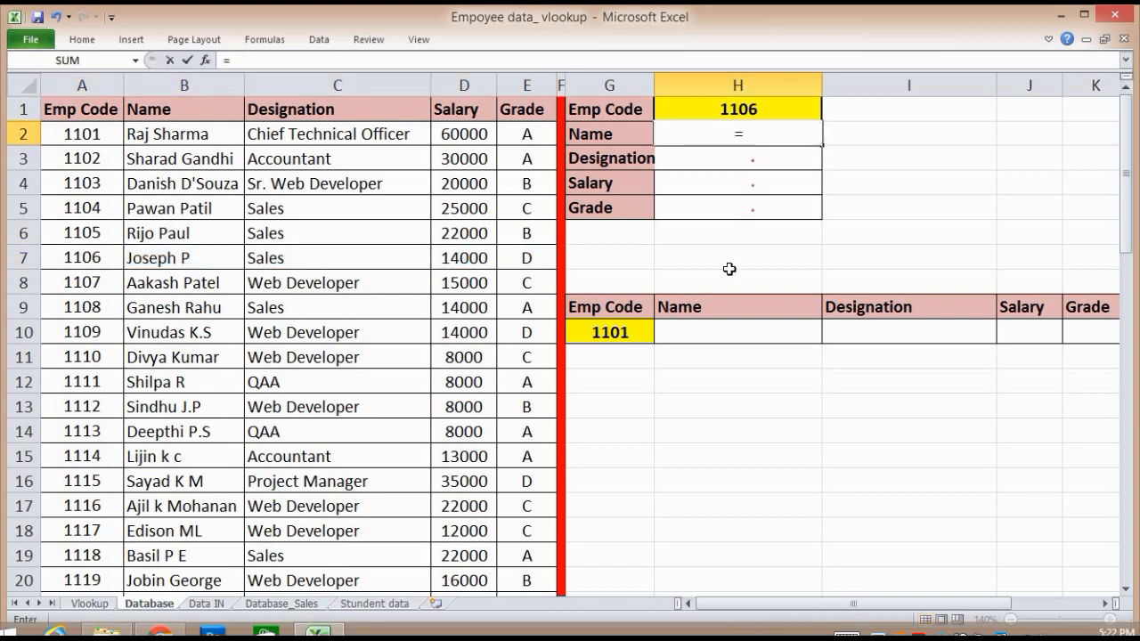
pyautogui.write('vl')
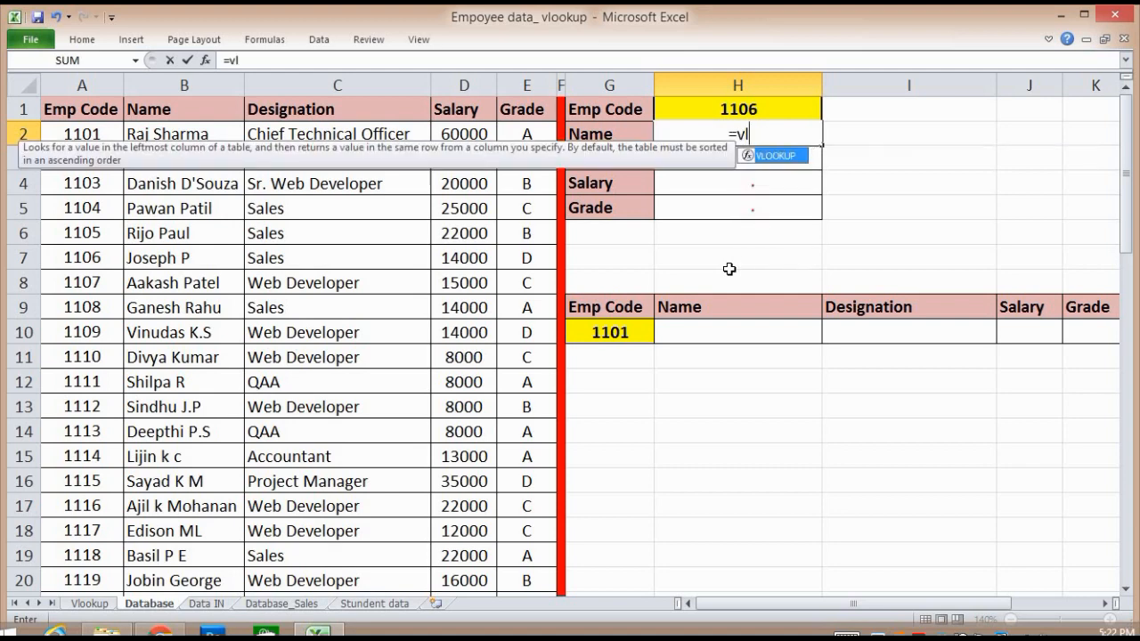
pyautogui.press('Tab')
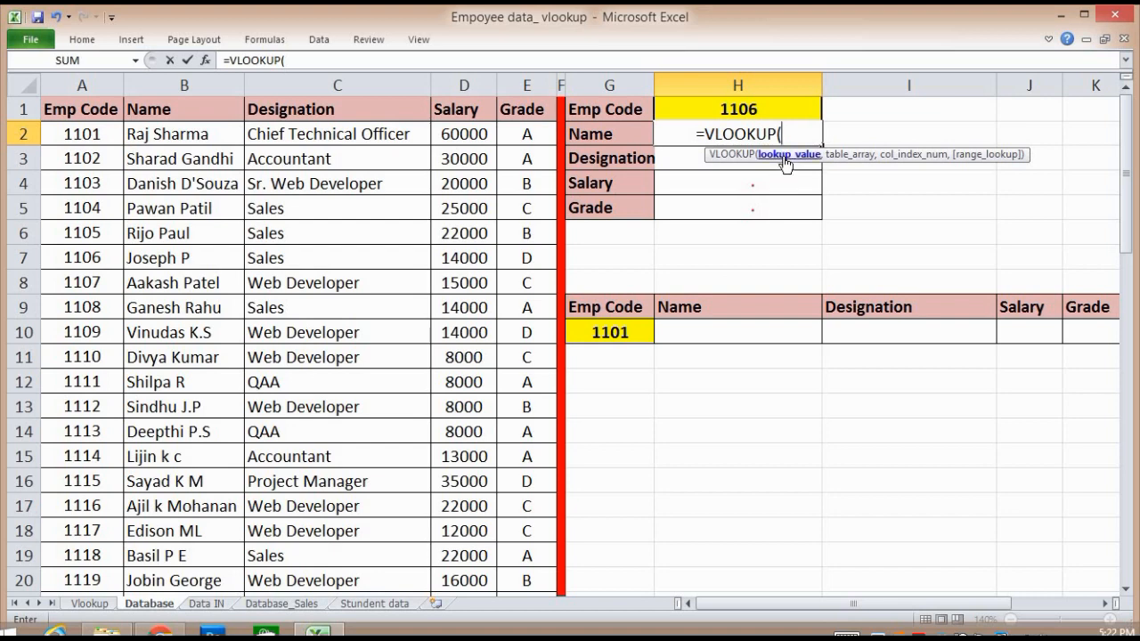
pyautogui.click(777, 109)
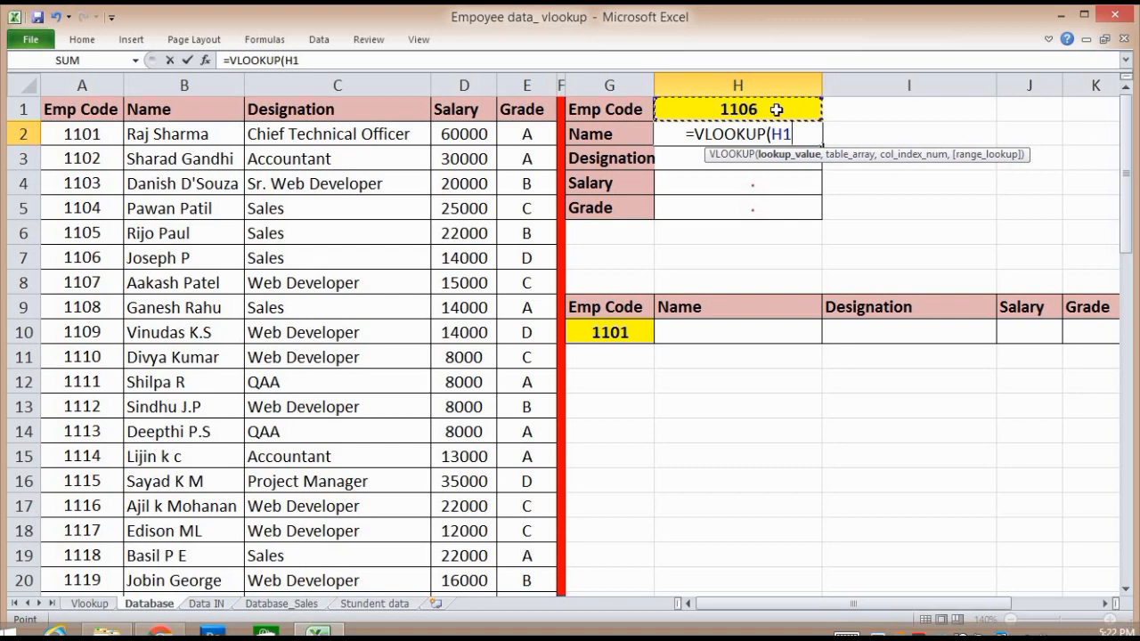
pyautogui.write(',')
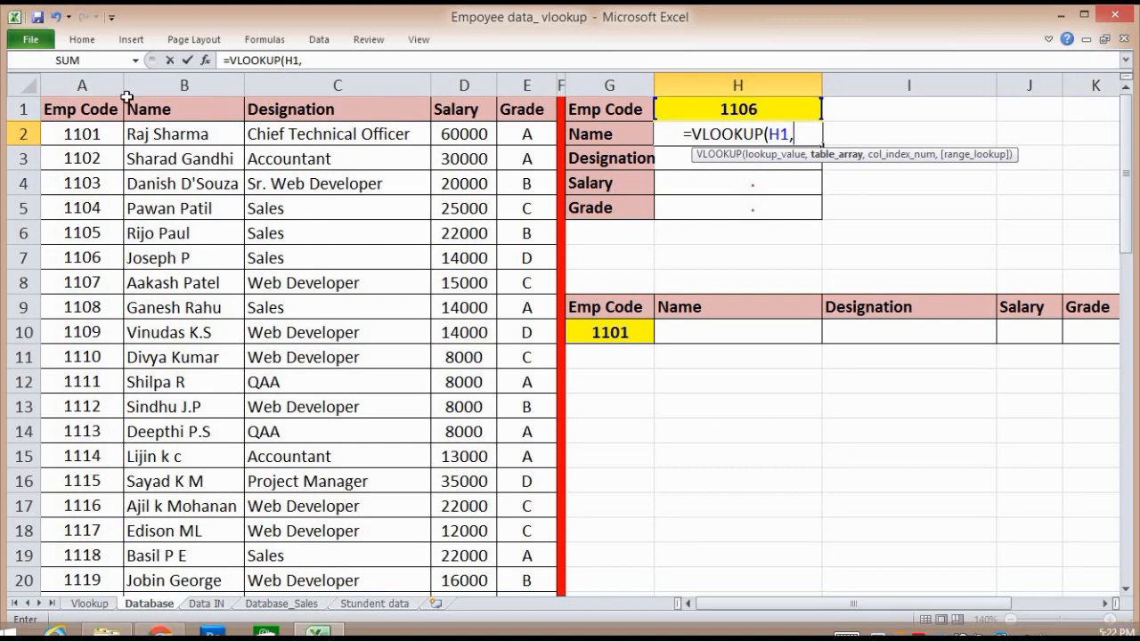
# - Set the VLOOKUP table array to the employee database range A1:E22
pyautogui.click(98, 108)
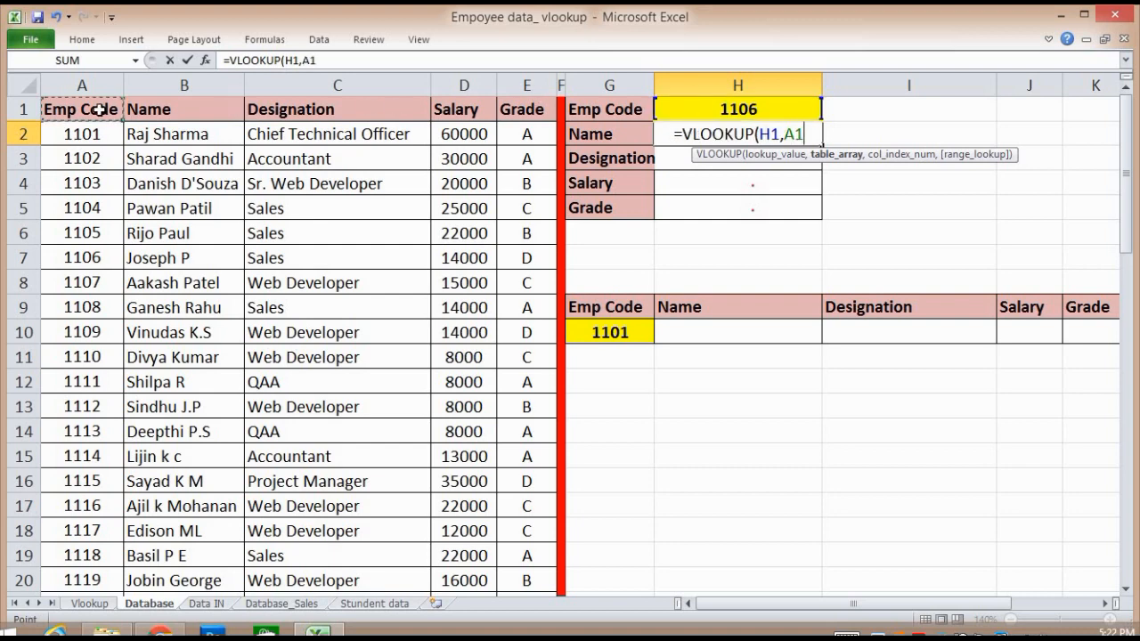
pyautogui.hotkey('shift', 'Right')
pyautogui.hotkey('shift', 'Right')
pyautogui.hotkey('shift', 'Right')
pyautogui.hotkey('shift', 'Right')
pyautogui.hotkey('shift', 'Down')
pyautogui.hotkey('shift', 'Down')
pyautogui.hotkey('shift', 'Down')
pyautogui.hotkey('shift', 'Down')
pyautogui.hotkey('shift', 'Down')
pyautogui.hotkey('shift', 'Down')
pyautogui.hotkey('shift', 'Down')
pyautogui.hotkey('shift', 'Down')
pyautogui.hotkey('shift', 'Down')
pyautogui.hotkey('shift', 'Down')
pyautogui.hotkey('shift', 'Down')
pyautogui.hotkey('shift', 'Down')
pyautogui.hotkey('shift', 'Down')
pyautogui.hotkey('shift', 'Down')
pyautogui.hotkey('shift', 'Down')
pyautogui.hotkey('shift', 'Down')
pyautogui.hotkey('shift', 'Down')
pyautogui.hotkey('shift', 'Down')
pyautogui.hotkey('shift', 'Down')
pyautogui.hotkey('shift', 'Down')
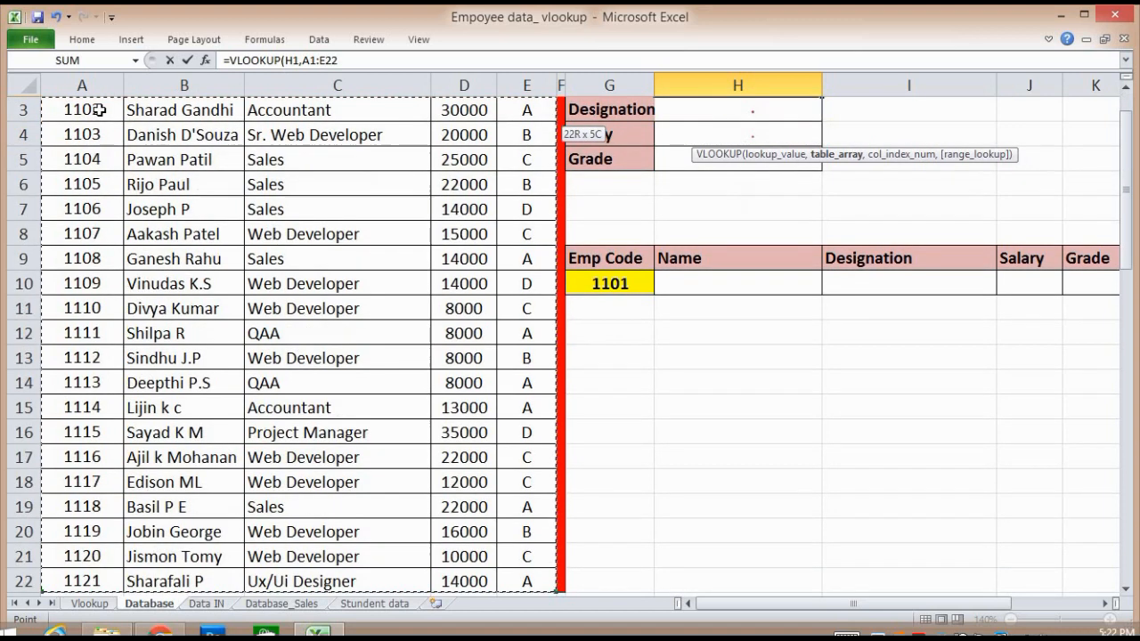
pyautogui.write(',')
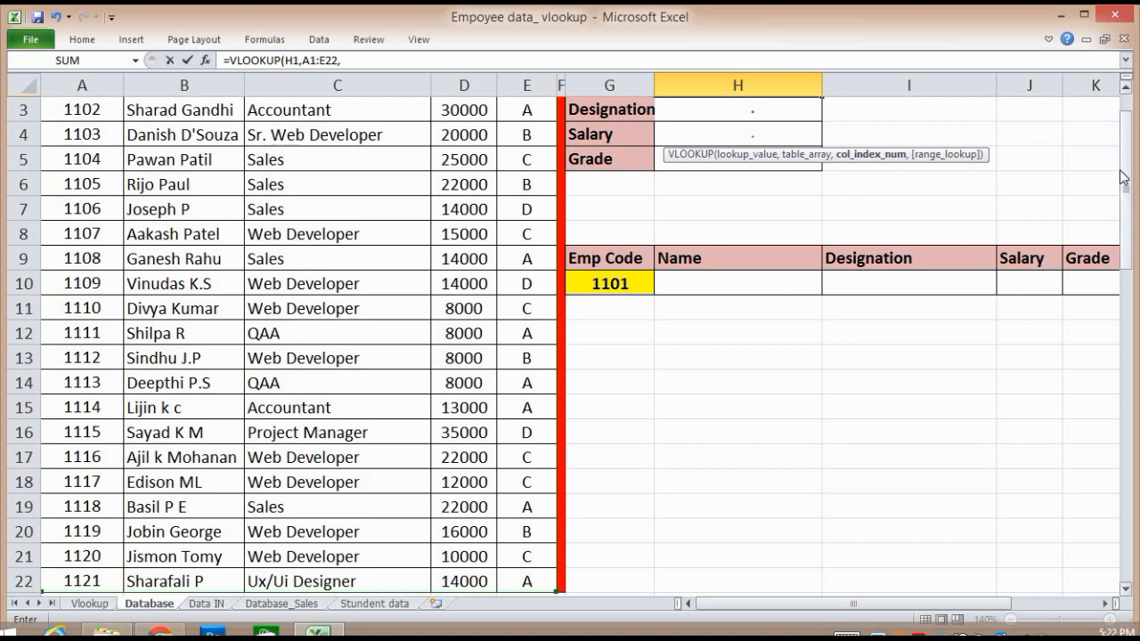
# - Complete the Name VLOOKUP with column index 2 and 0 for an exact match
pyautogui.moveTo(1126, 179); pyautogui.dragTo(1124, 149)
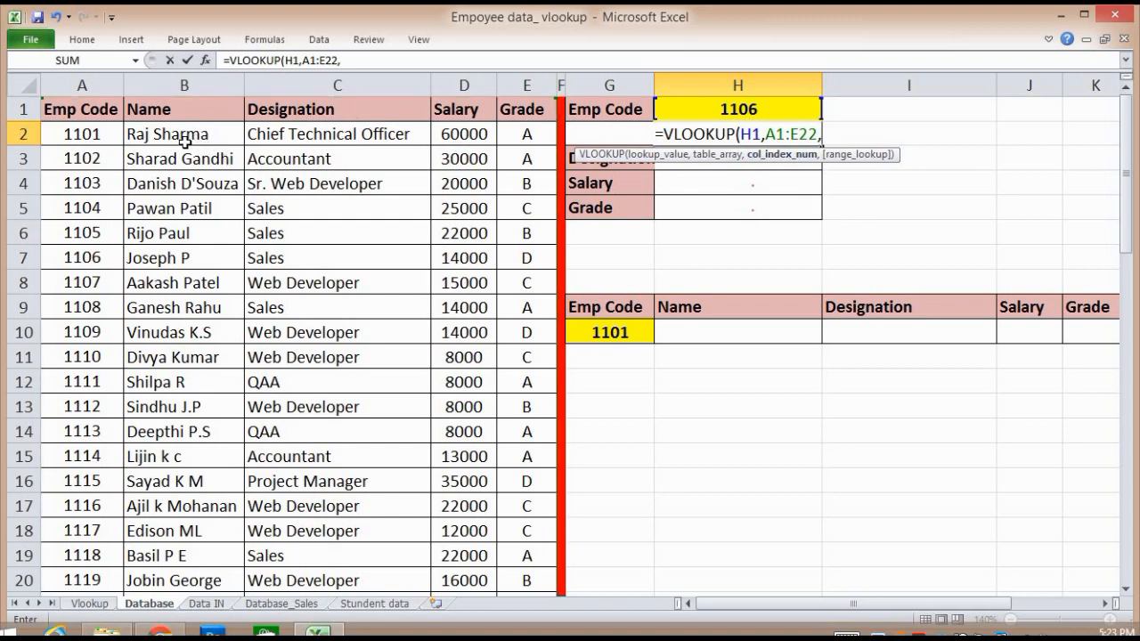
pyautogui.write('2,')
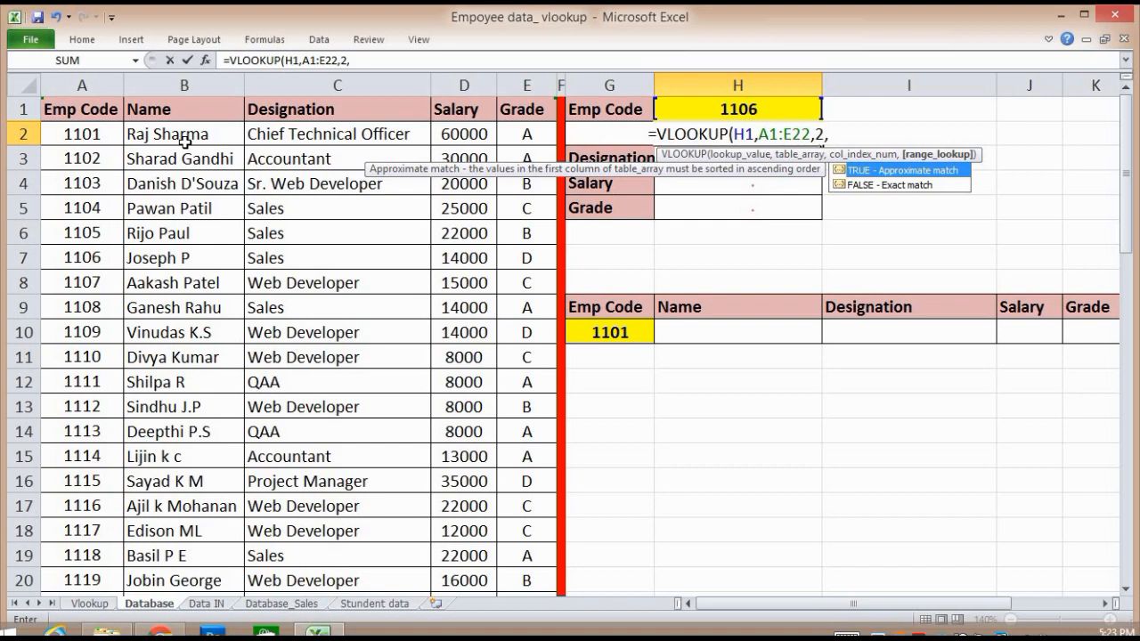
pyautogui.write('0')
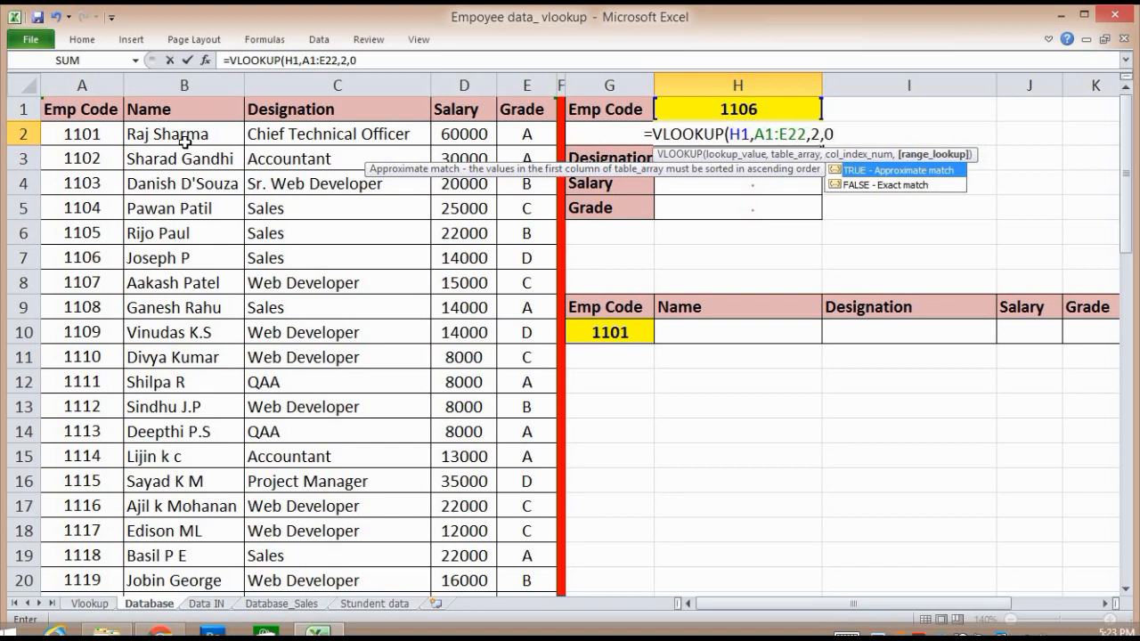
pyautogui.press('Return')
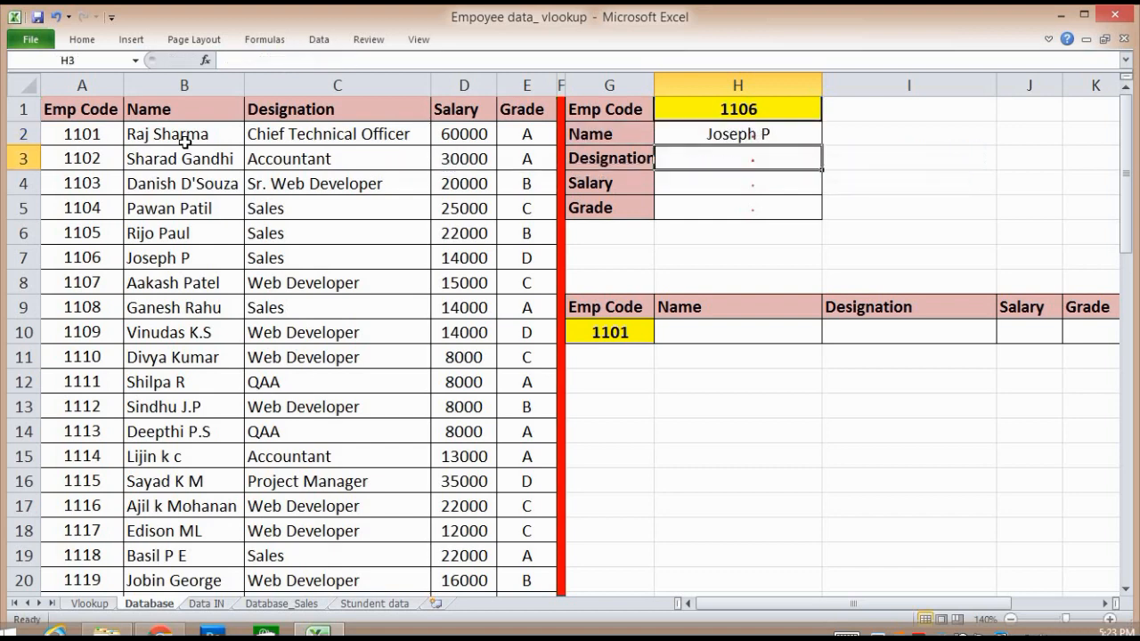
# - Change the Emp Code in cell H1 to 1101 to test the Name lookup
pyautogui.press('Up')
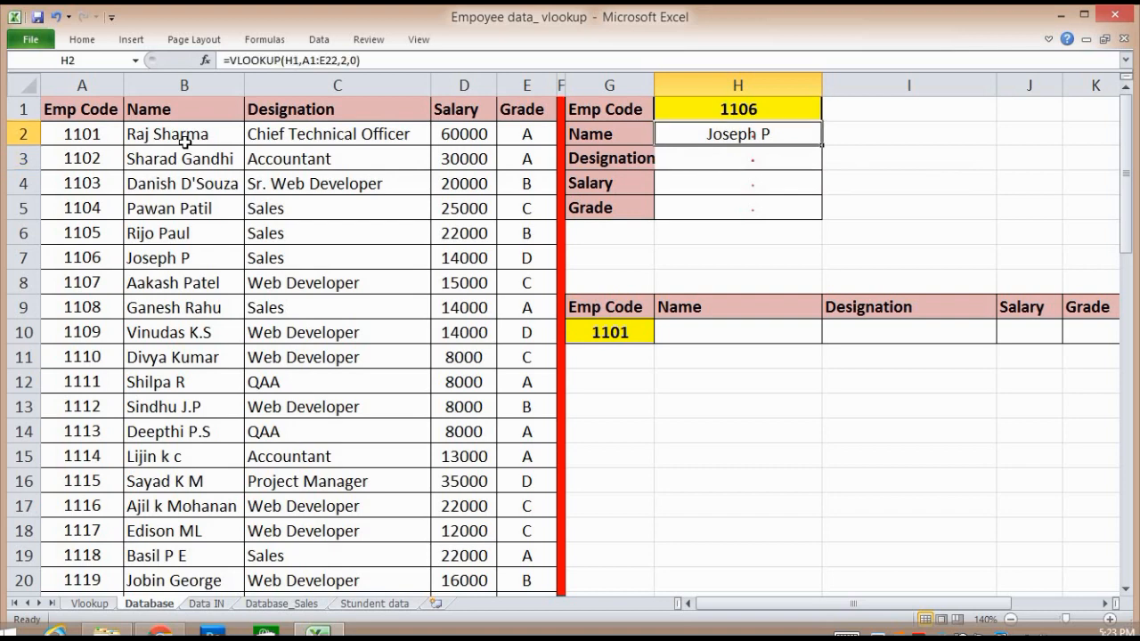
pyautogui.press('Up')
pyautogui.write('220')
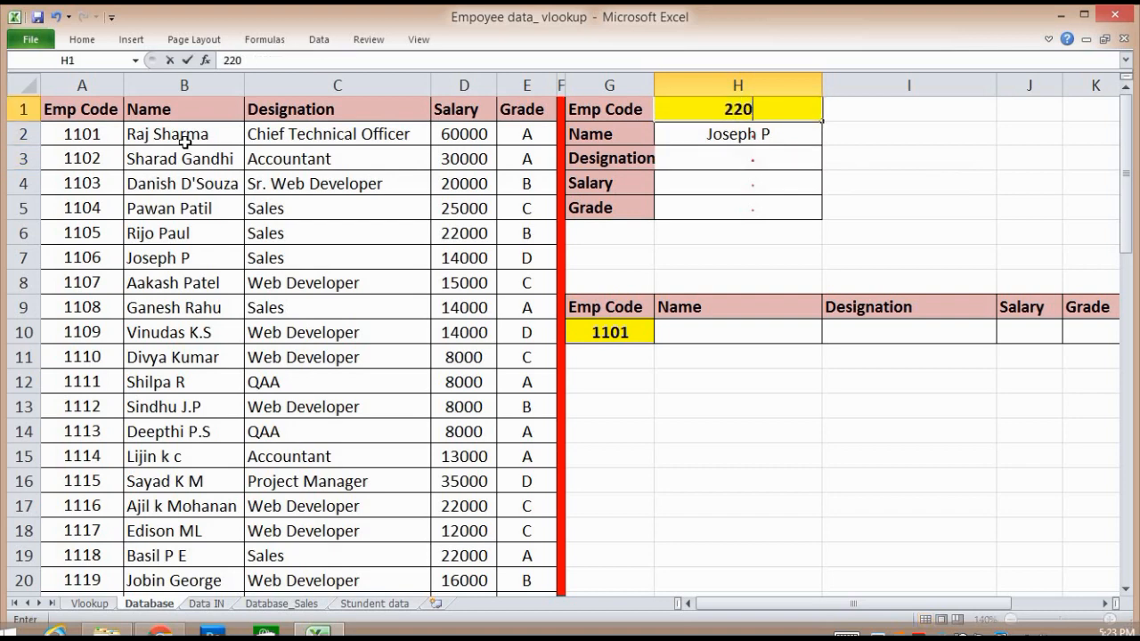
pyautogui.press('Escape')
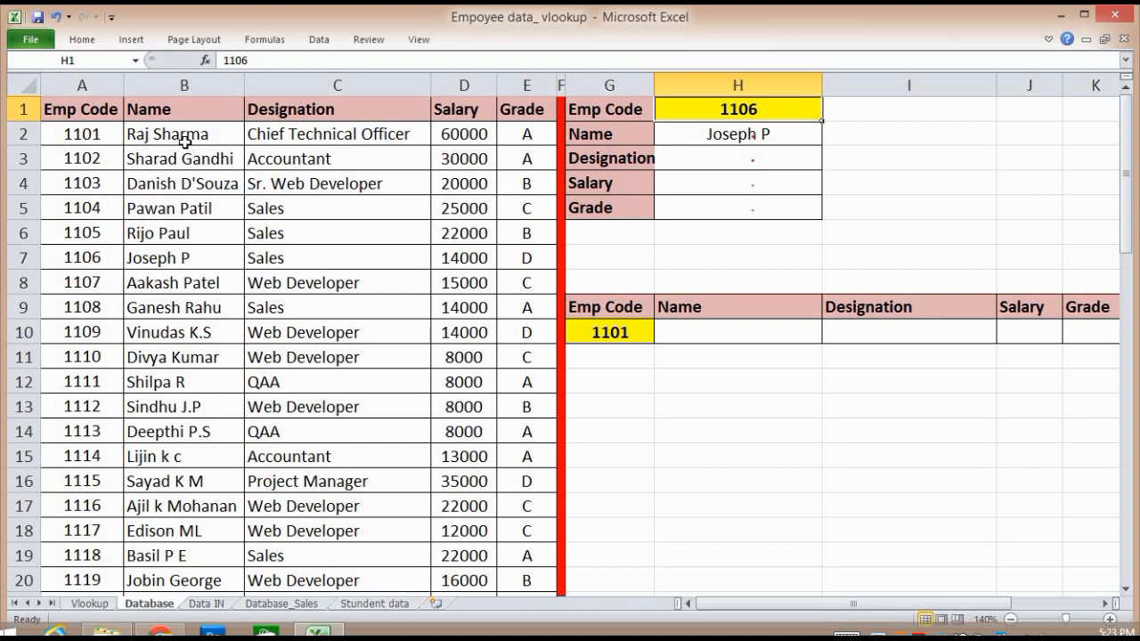
pyautogui.write('1101')
pyautogui.press('Return')
# - Compare the Name lookup result with the employee record in row 2 of the database
pyautogui.press('Left')
pyautogui.press('Left')
pyautogui.press('Left')
pyautogui.press('Left')
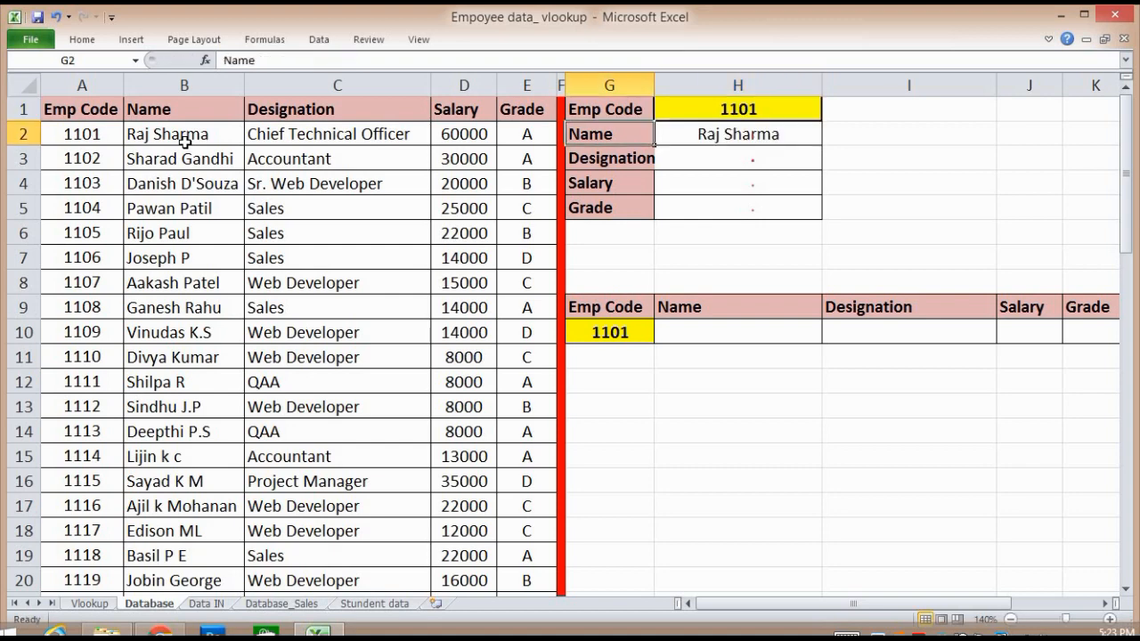
pyautogui.press('Left')
pyautogui.press('Left')
pyautogui.press('Right')
pyautogui.press('Right')
pyautogui.press('Right')
pyautogui.press('Right')
pyautogui.press('Right')
pyautogui.press('Right')
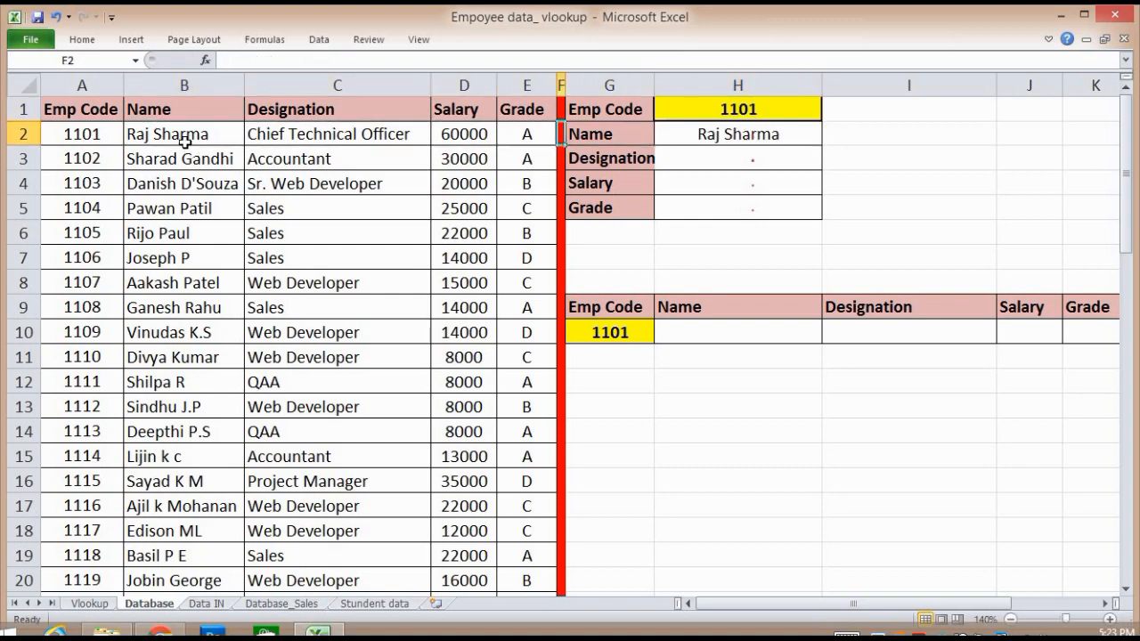
# - Copy the Name VLOOKUP formula from H2 down into the Designation cell H3 and the Salary cell H4
pyautogui.press('Down')
pyautogui.press('Left')
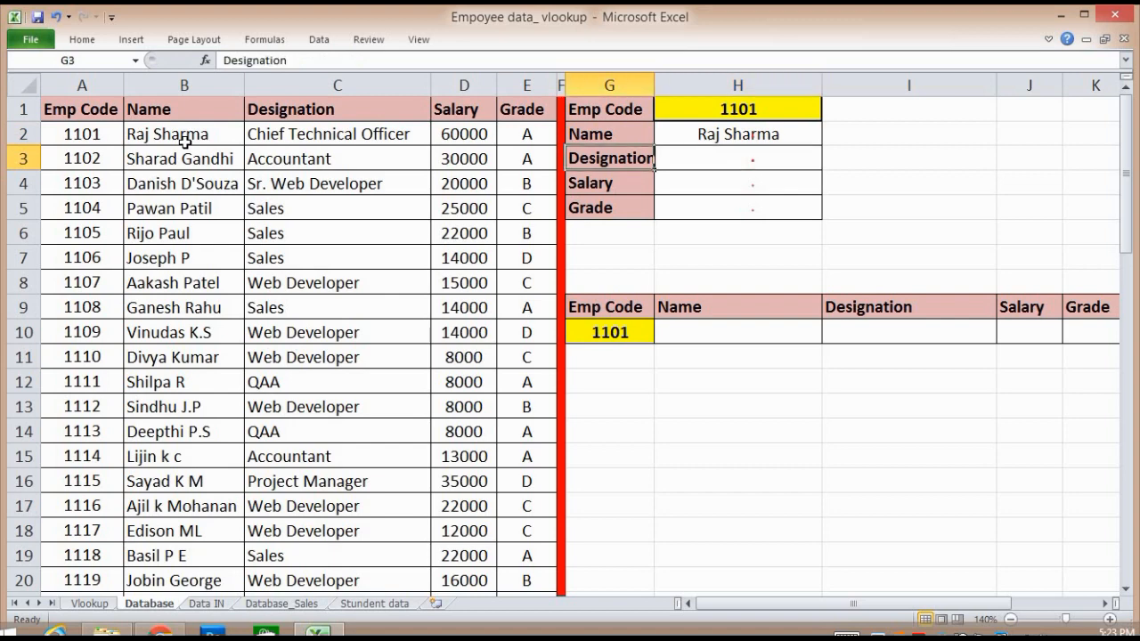
pyautogui.press('Right')
pyautogui.press('Up')
pyautogui.hotkey('ctrl', 'c')
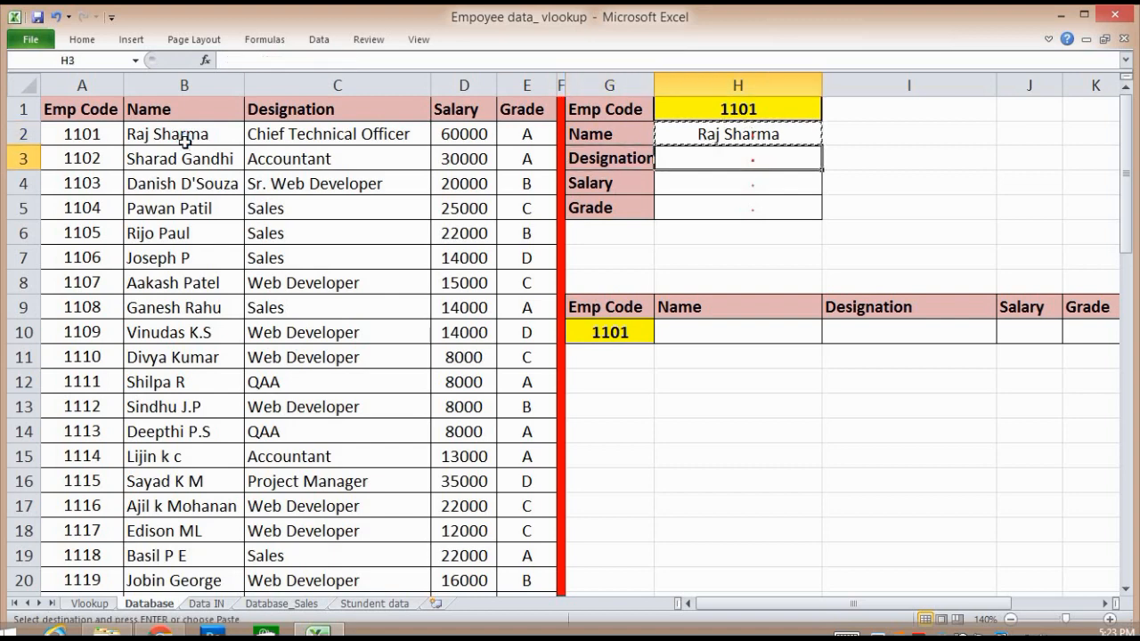
pyautogui.press('Down')
pyautogui.hotkey('ctrl', 'v')
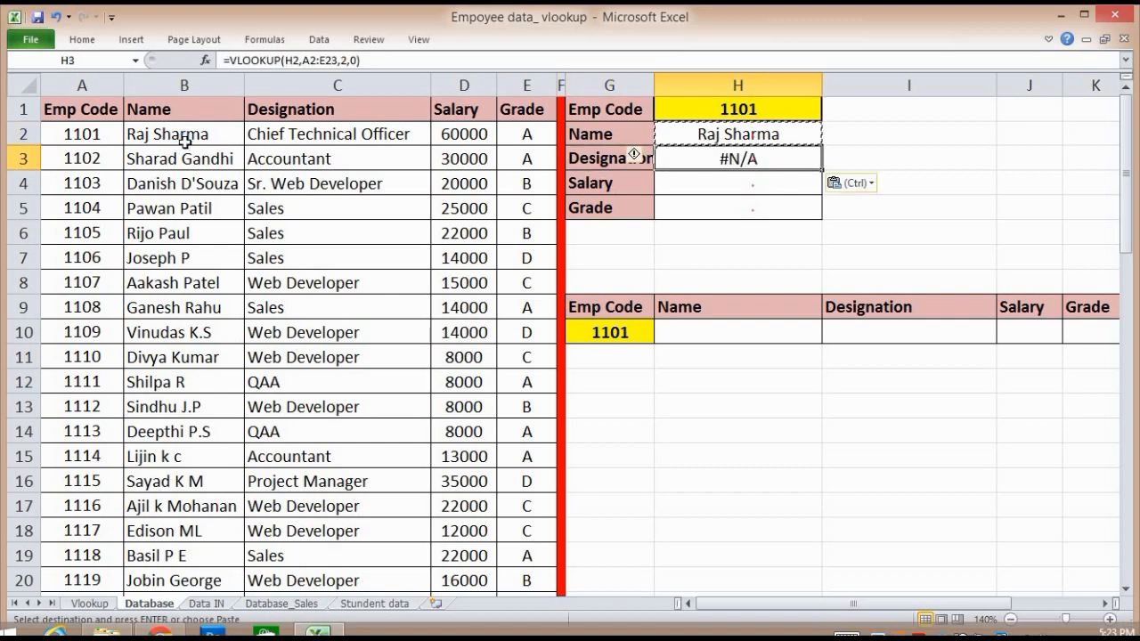
pyautogui.hotkey('ctrl', 'c')
pyautogui.press('Down')
pyautogui.hotkey('ctrl', 'v')
# - Compare the lookup value references in the VLOOKUP formulas of H2, H3 and H4
pyautogui.press('Up')
pyautogui.press('Up')
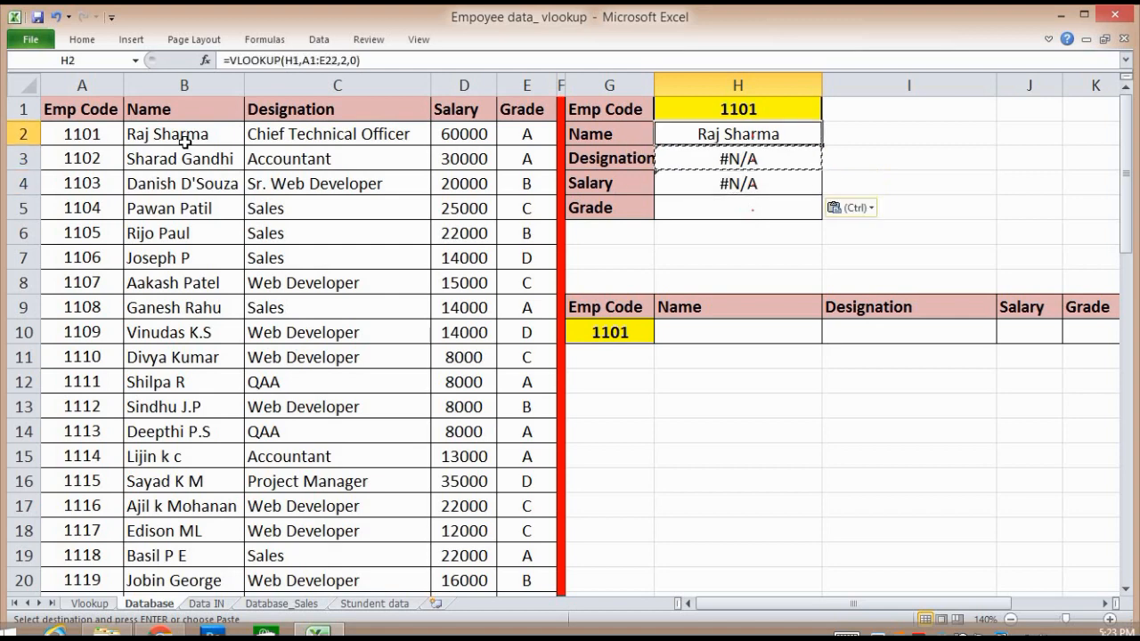
pyautogui.press('F2')
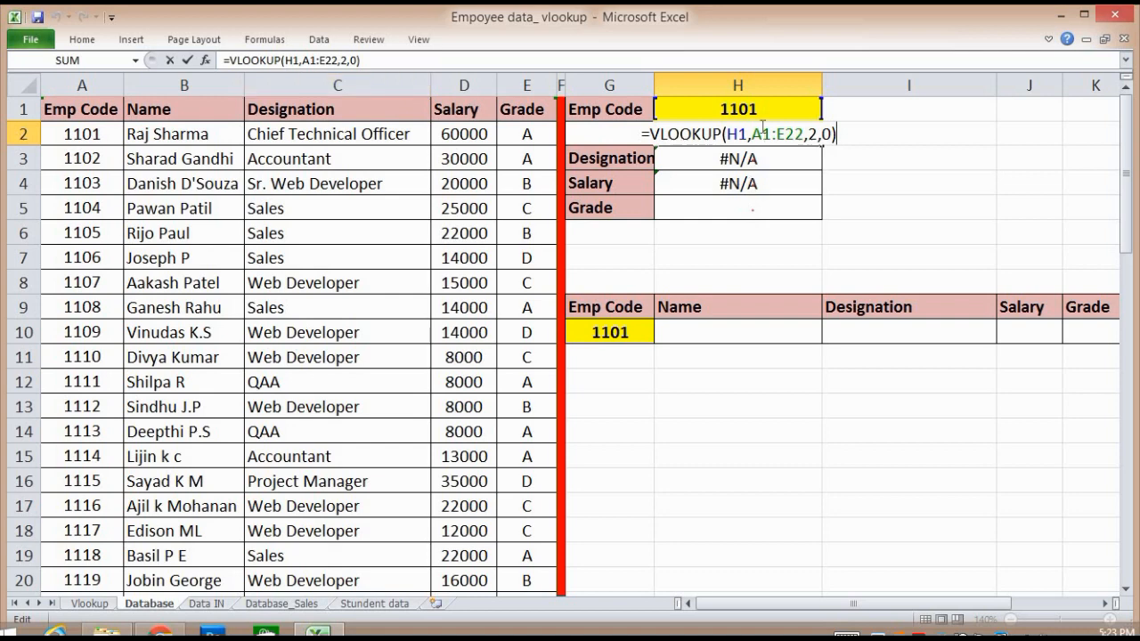
pyautogui.moveTo(751, 133); pyautogui.dragTo(722, 133)
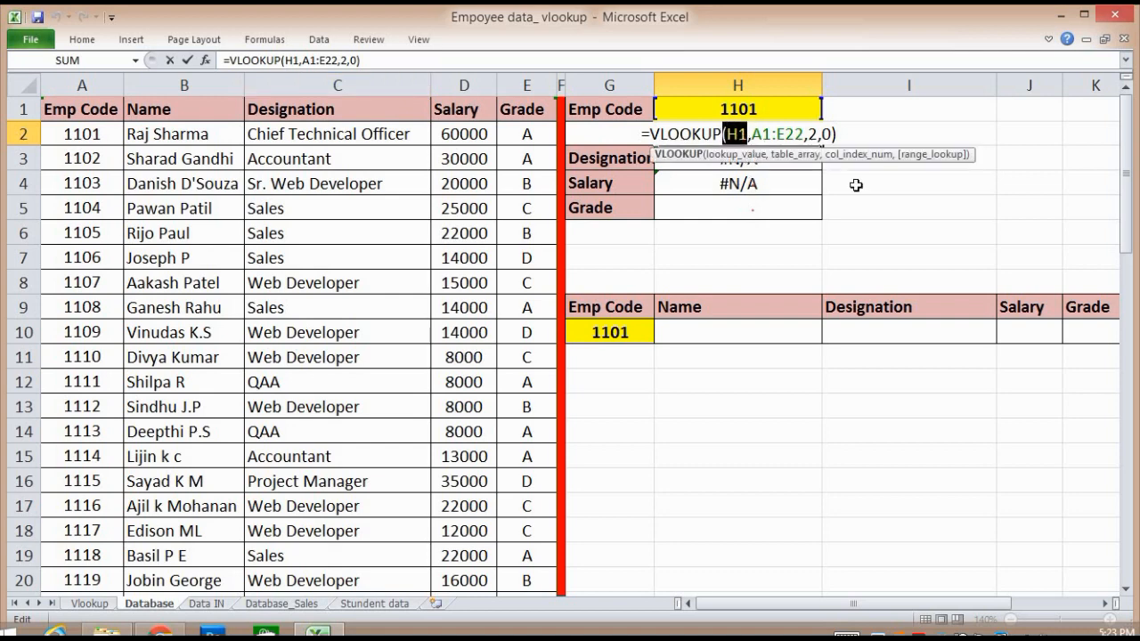
pyautogui.press('Return')
pyautogui.press('F2')
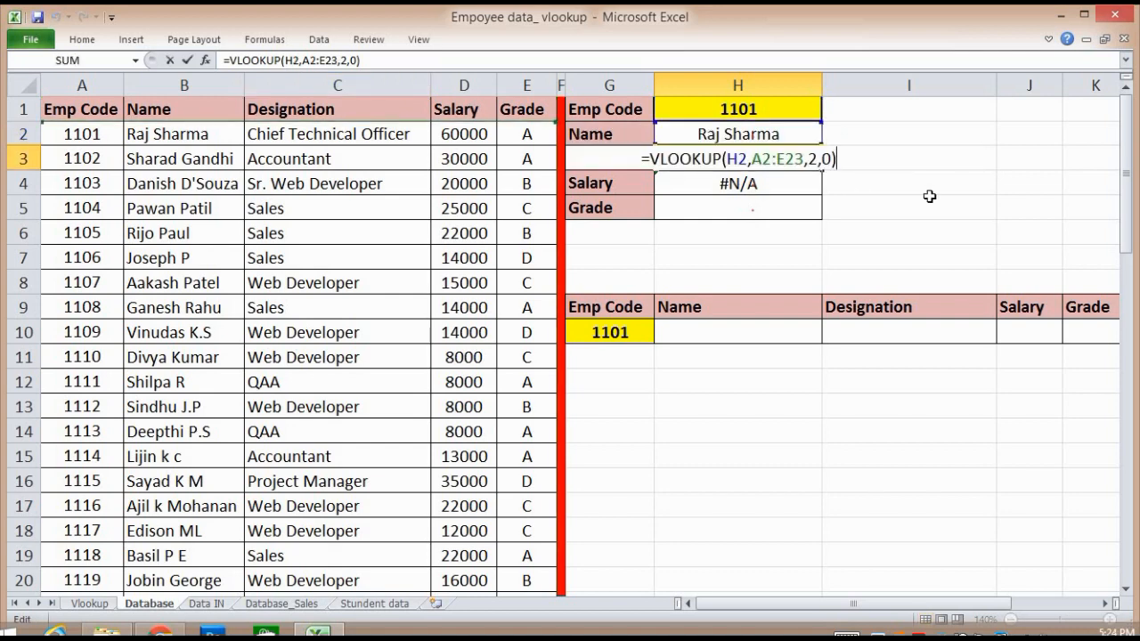
pyautogui.doubleClick(736, 158)
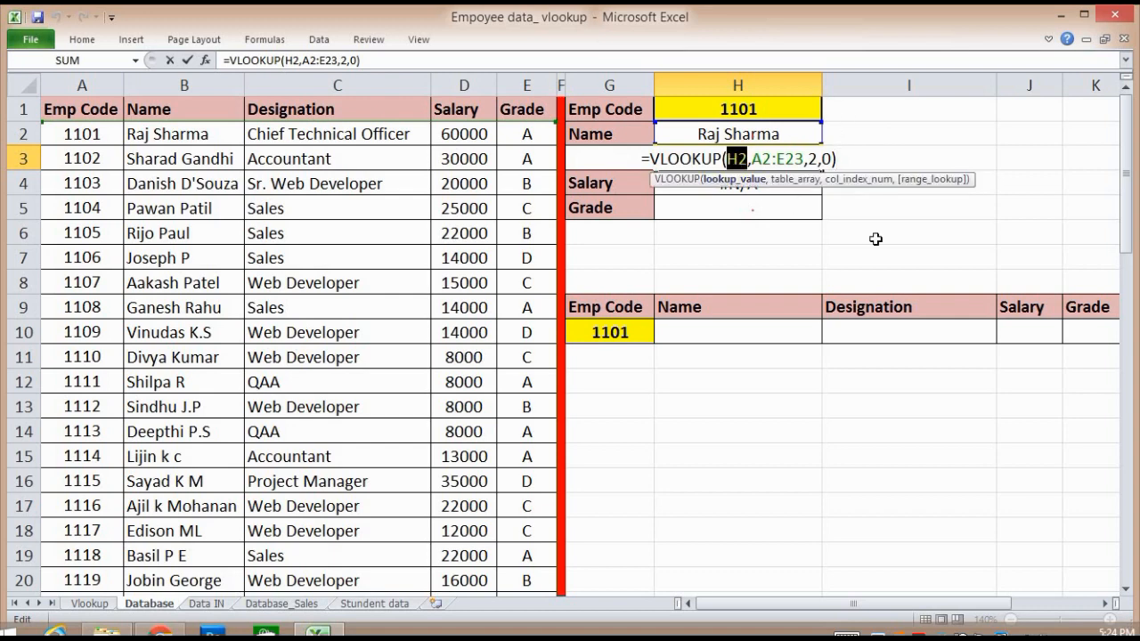
pyautogui.press('Return')
pyautogui.press('F2')
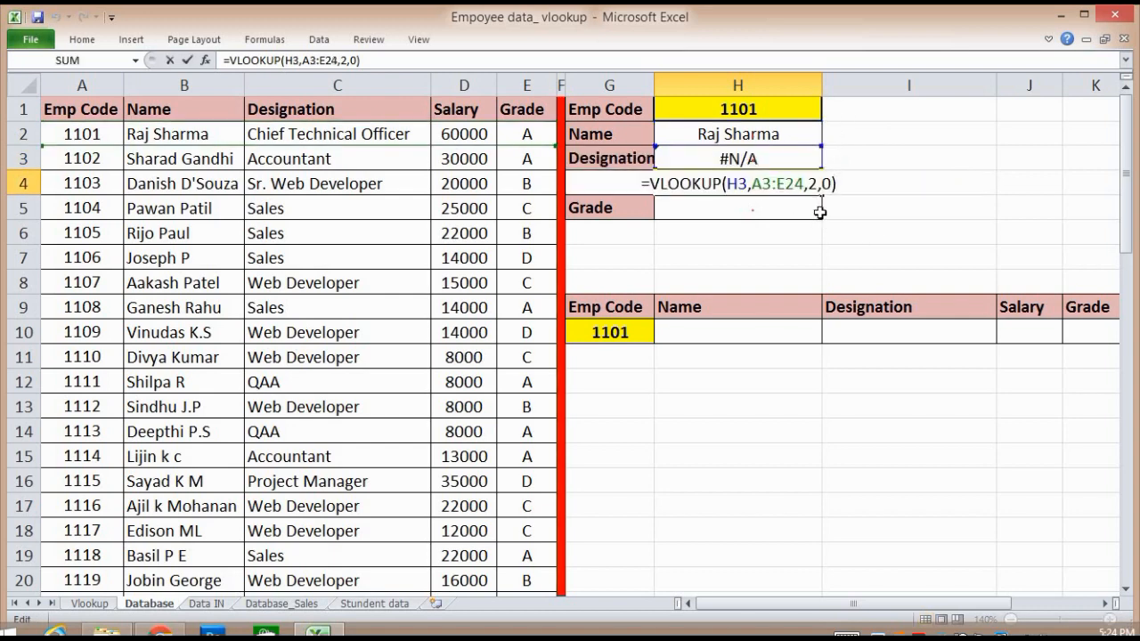
pyautogui.moveTo(727, 184); pyautogui.dragTo(738, 184)
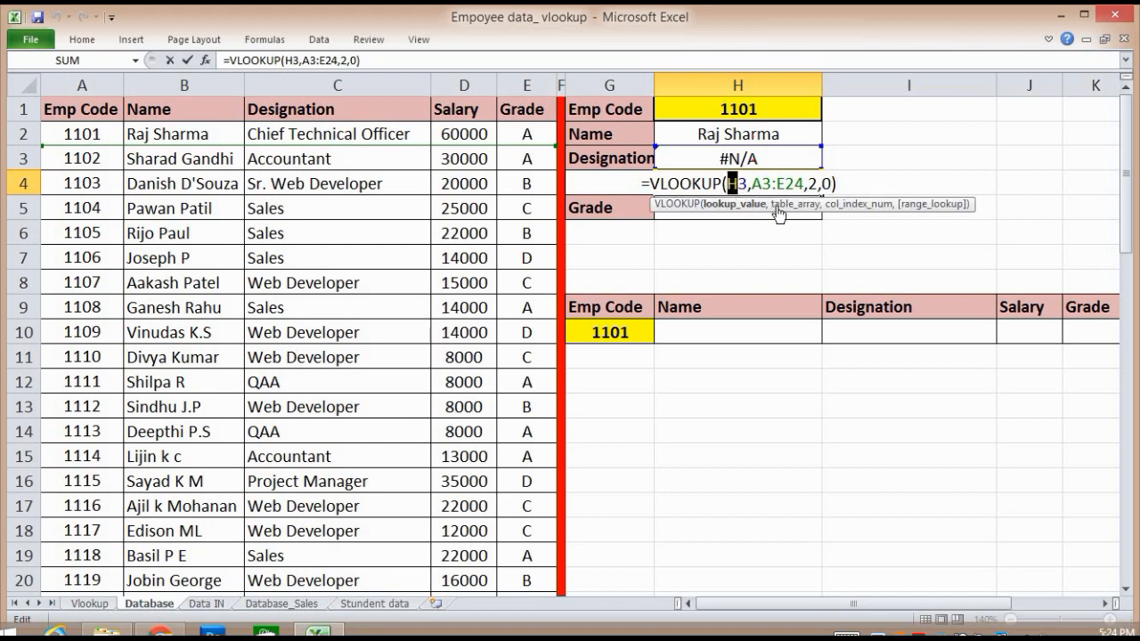
pyautogui.press('Return')
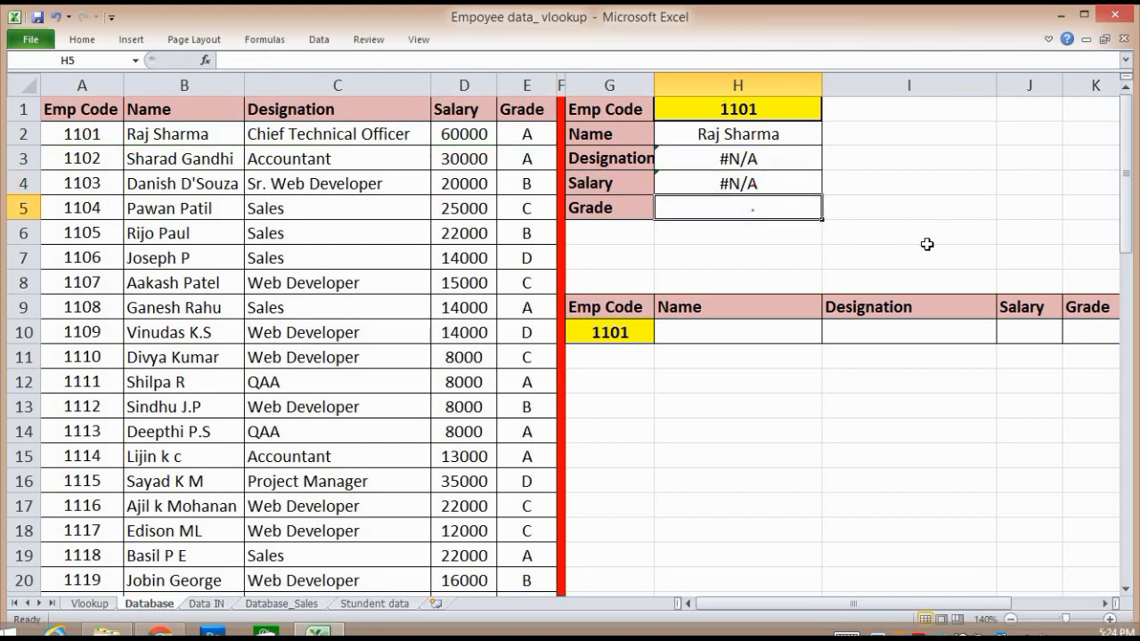
pyautogui.press('Up')
pyautogui.press('Up')
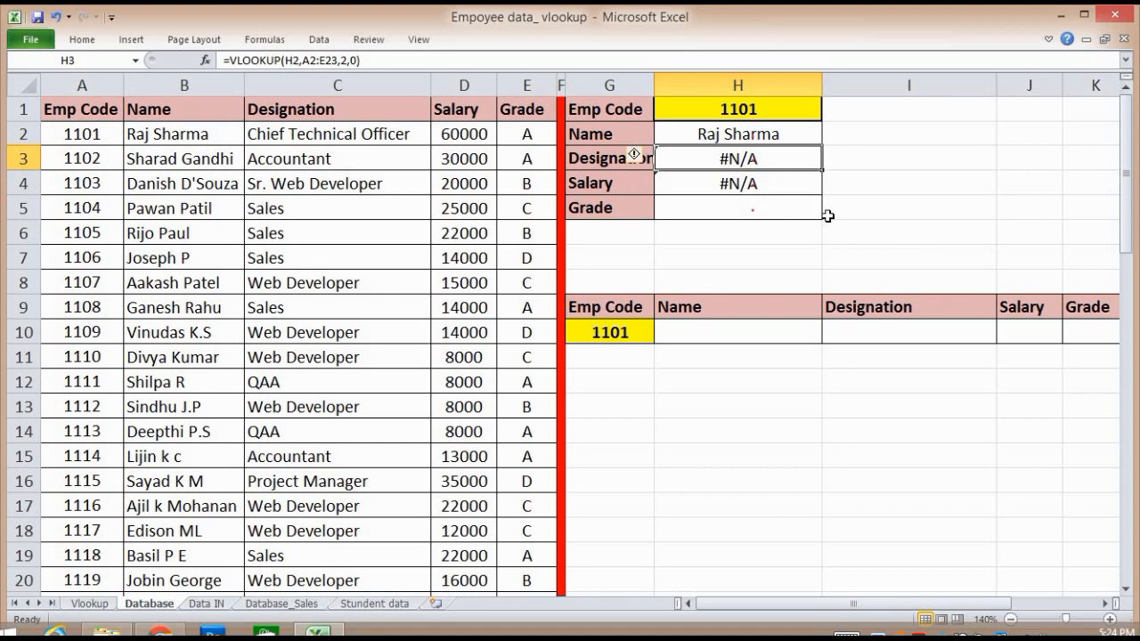
# - Examine the table range that starts at A2 by highlighting the employee records across columns A to E
pyautogui.click(82, 140)
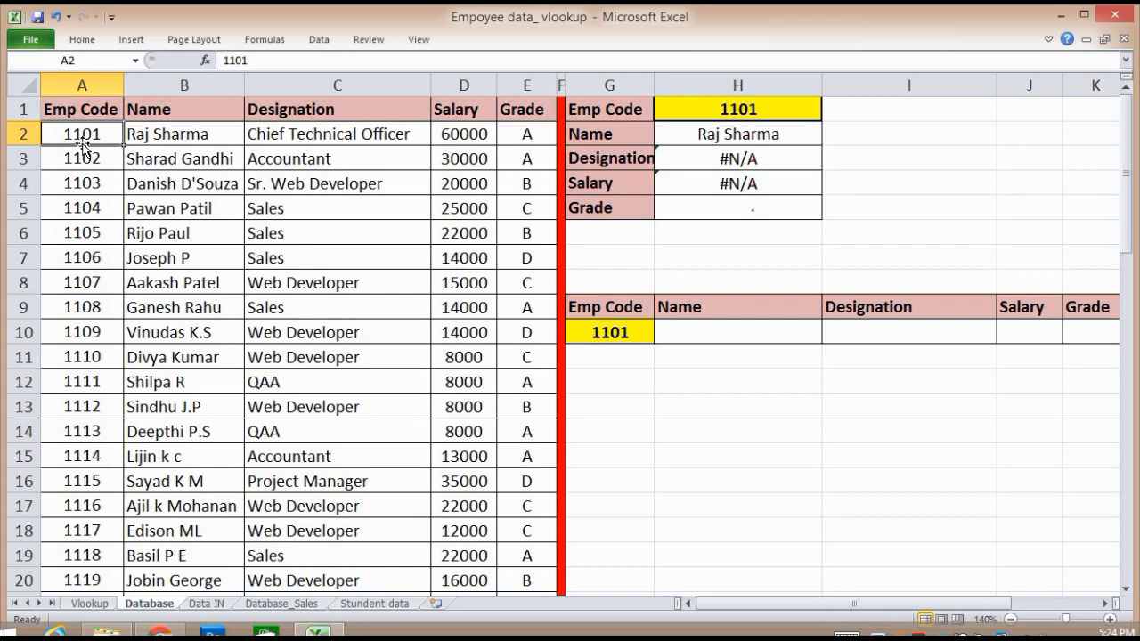
pyautogui.hotkey('ctrl', 'shift', 'Right')
pyautogui.hotkey('ctrl', 'shift', 'Down')
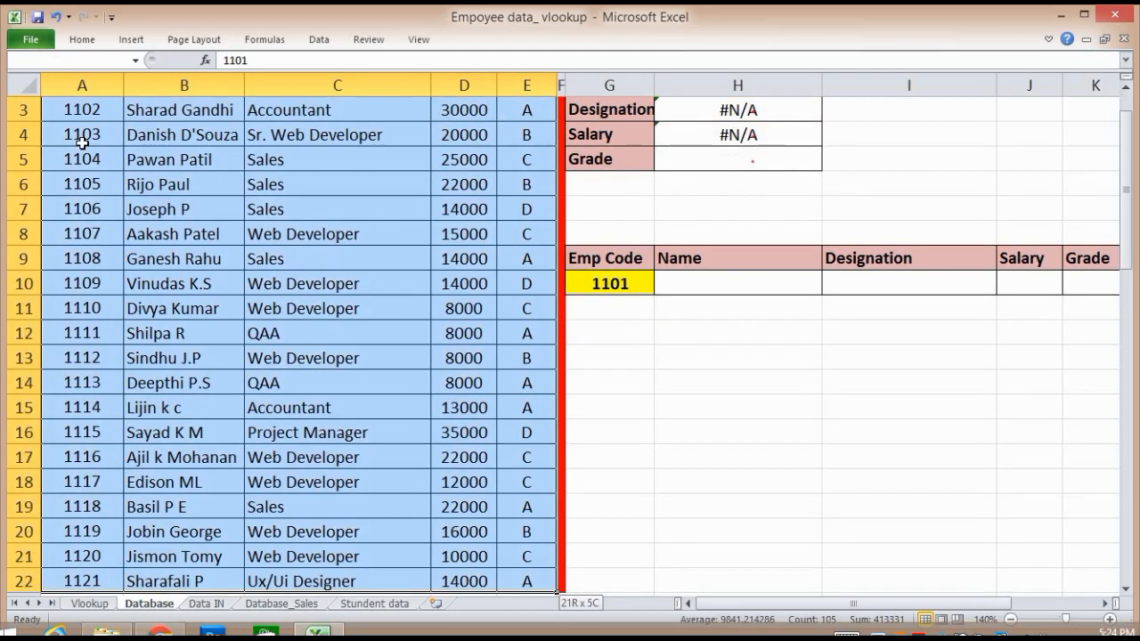
pyautogui.hotkey('ctrl', 'Home')
pyautogui.press('Down')
pyautogui.hotkey('shift', 'Right')
pyautogui.hotkey('shift', 'Right')
pyautogui.hotkey('shift', 'Right')
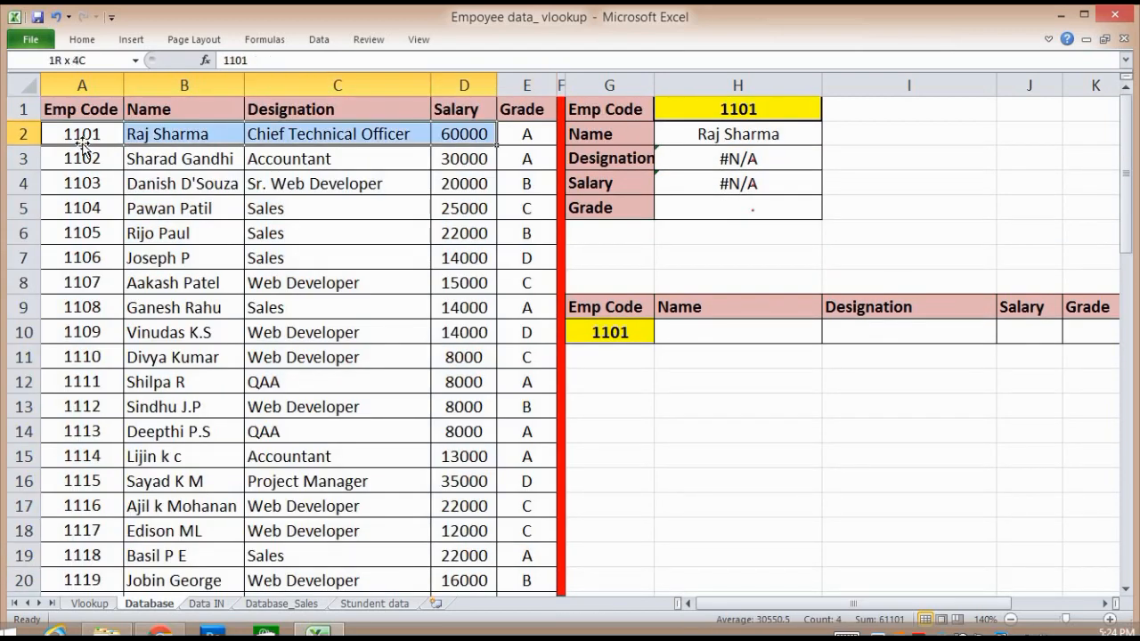
pyautogui.hotkey('shift', 'Right')
pyautogui.hotkey('shift', 'Down')
pyautogui.hotkey('shift', 'Down')
pyautogui.hotkey('shift', 'Down')
pyautogui.hotkey('shift', 'Down')
pyautogui.hotkey('shift', 'Down')
pyautogui.hotkey('shift', 'Down')
pyautogui.hotkey('shift', 'Down')
pyautogui.hotkey('shift', 'Down')
pyautogui.hotkey('shift', 'Down')
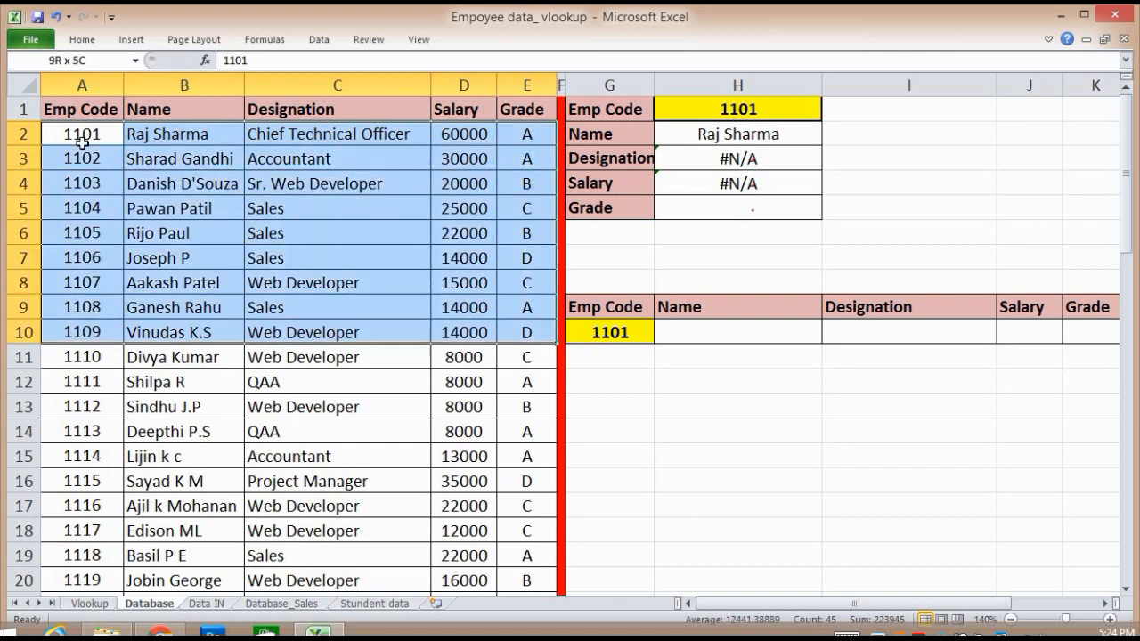
pyautogui.hotkey('shift', 'Up')
pyautogui.hotkey('shift', 'Up')
pyautogui.hotkey('shift', 'Up')
pyautogui.hotkey('shift', 'Up')
pyautogui.hotkey('shift', 'Up')
pyautogui.hotkey('shift', 'Up')
pyautogui.hotkey('shift', 'Up')
pyautogui.hotkey('shift', 'Up')
pyautogui.hotkey('shift', 'Up')
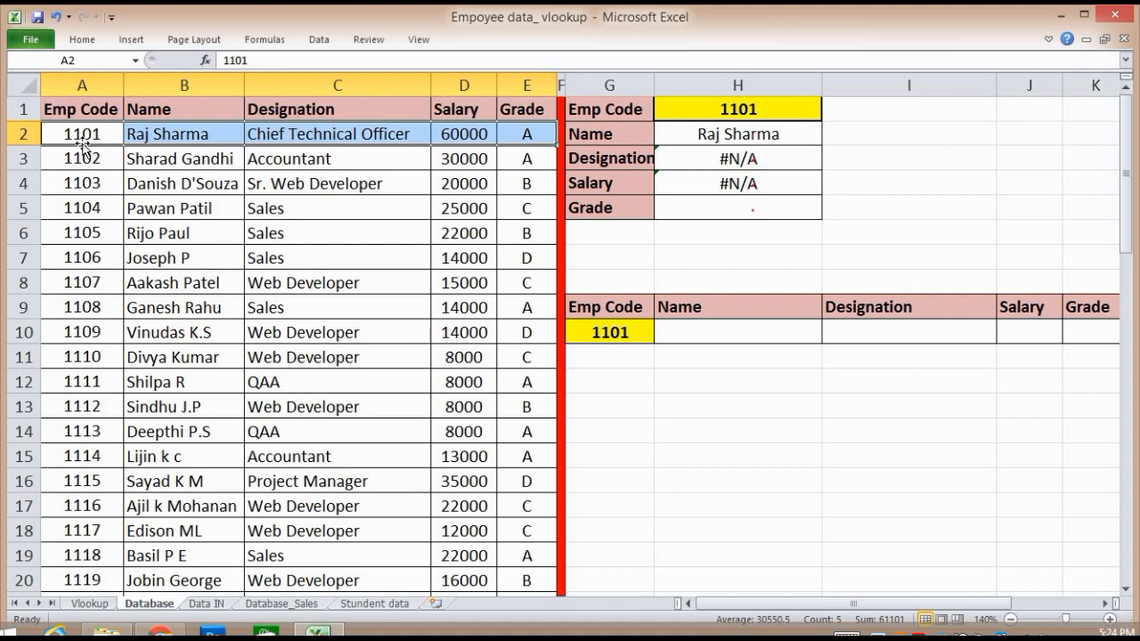
# - Check the Designation lookup in H3 against the shifted table range by highlighting the records in A3:E6
pyautogui.press('Tab')
pyautogui.press('Up')
pyautogui.press('Down')
pyautogui.press('Right')
pyautogui.press('Right')
pyautogui.press('Right')
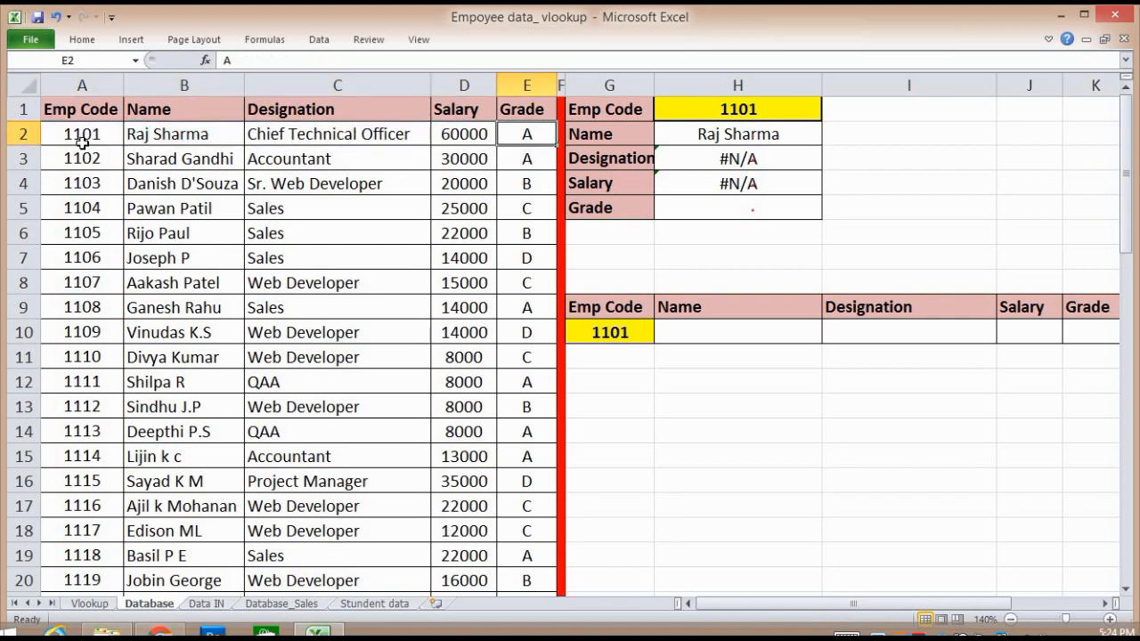
pyautogui.press('Right')
pyautogui.press('Right')
pyautogui.press('Down')
pyautogui.press('Right')
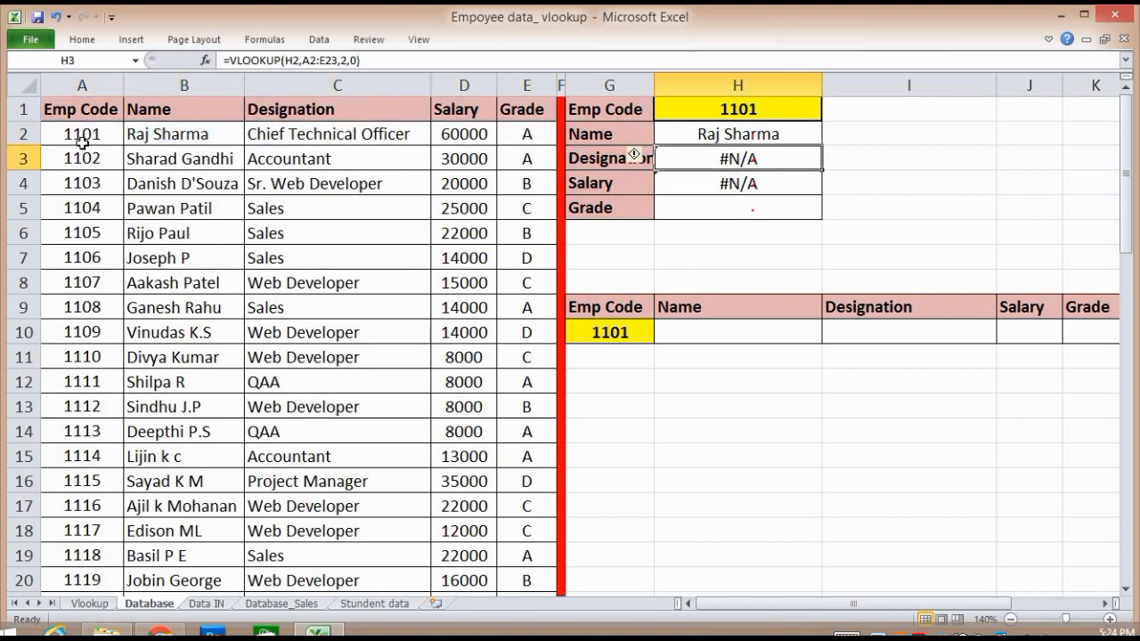
pyautogui.press('Left')
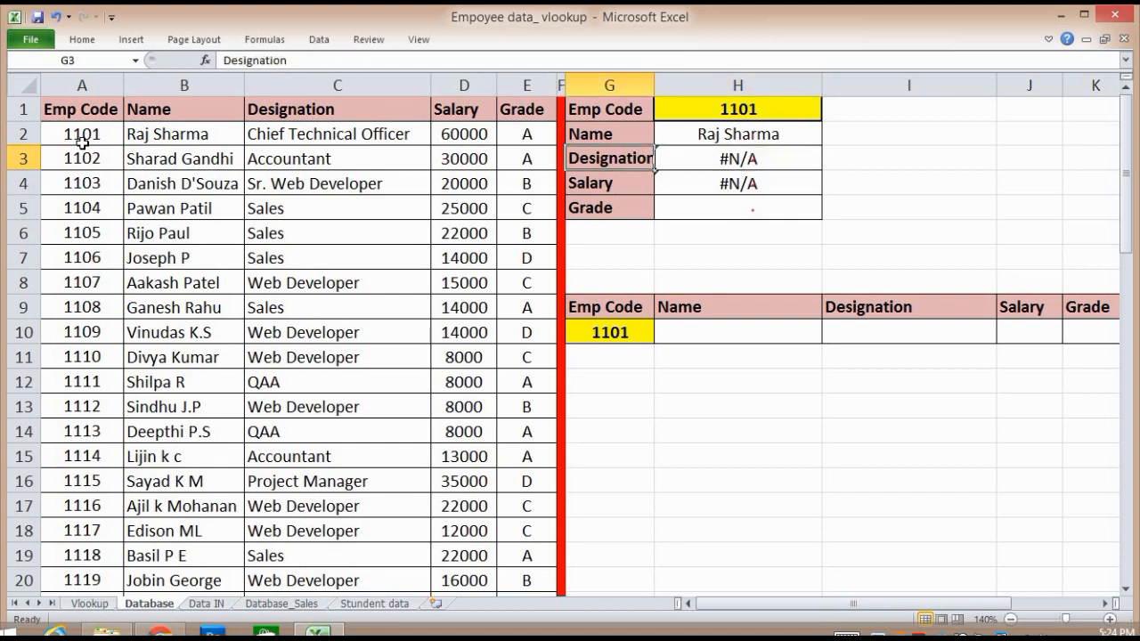
pyautogui.press('Home')
pyautogui.hotkey('shift', 'Right')
pyautogui.hotkey('shift', 'Right')
pyautogui.hotkey('shift', 'Right')
pyautogui.hotkey('shift', 'Right')
pyautogui.hotkey('shift', 'Down')
pyautogui.hotkey('shift', 'Down')
pyautogui.hotkey('shift', 'Down')
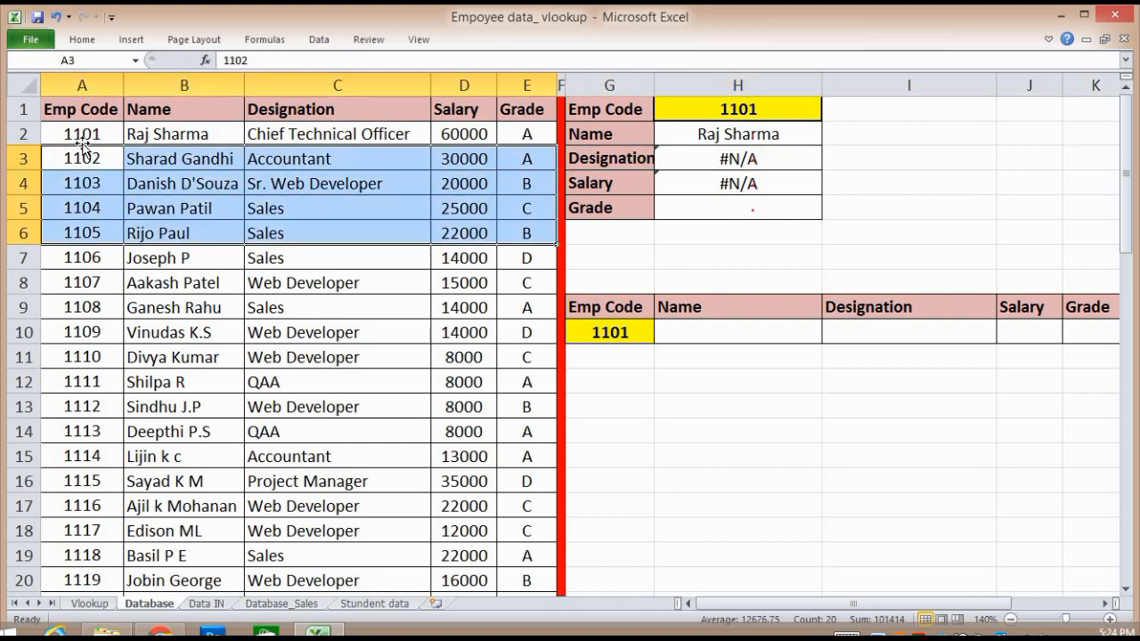
# - Examine the table range shifted one row further by highlighting the records in A4:E8
pyautogui.press('Up')
pyautogui.press('Down')
pyautogui.press('Down')
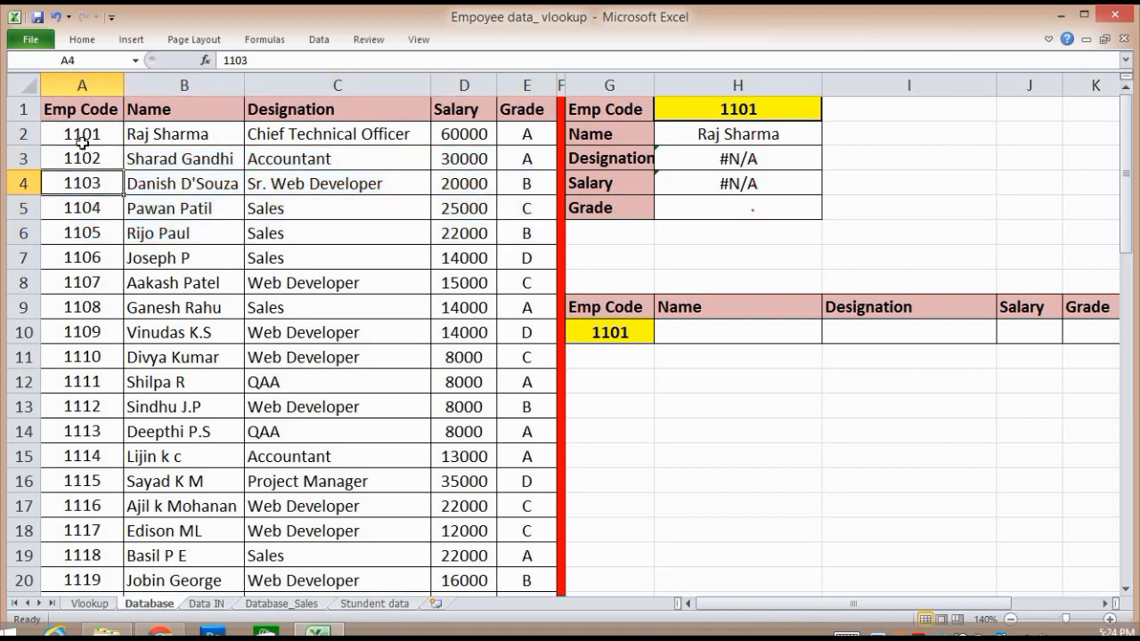
pyautogui.hotkey('shift', 'Right')
pyautogui.hotkey('shift', 'Right')
pyautogui.hotkey('shift', 'Right')
pyautogui.hotkey('shift', 'Right')
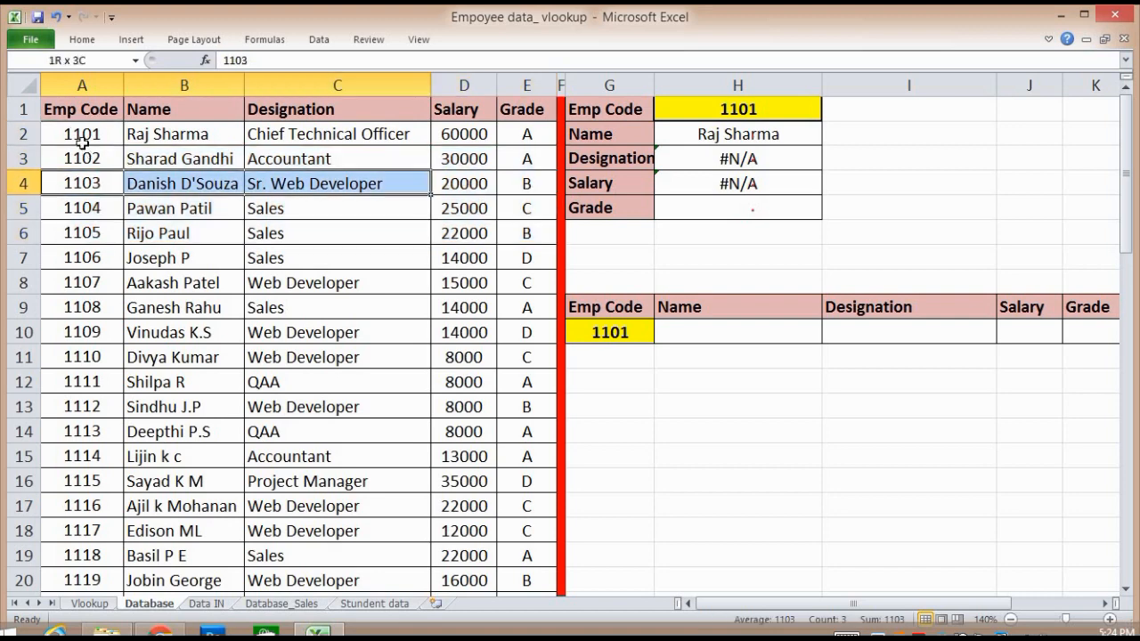
pyautogui.hotkey('shift', 'Down')
pyautogui.hotkey('shift', 'Down')
pyautogui.hotkey('shift', 'Down')
pyautogui.hotkey('shift', 'Down')
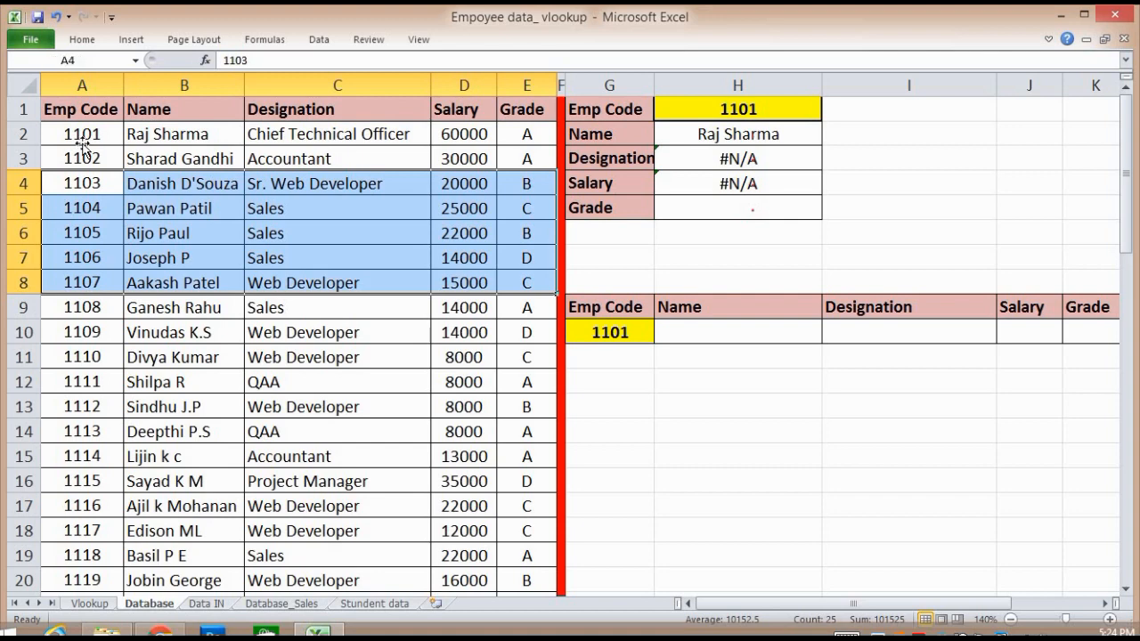
# - Review the first record's name and the entries in the Designation and Salary columns of the database
pyautogui.press('Up')
pyautogui.press('Up')
pyautogui.press('Right')
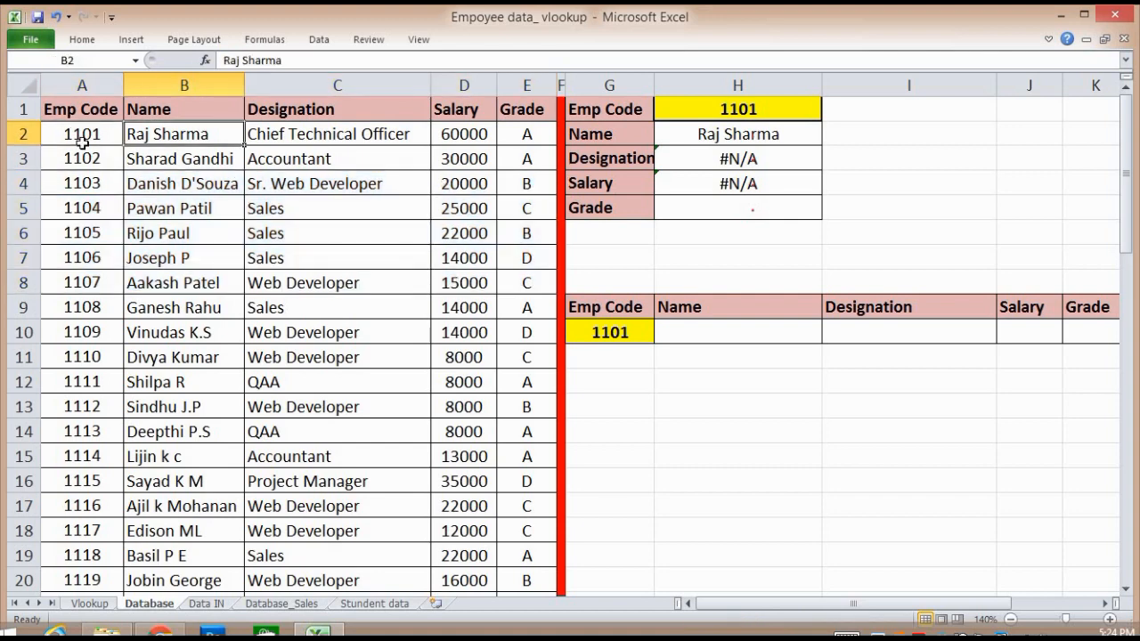
pyautogui.press('Right')
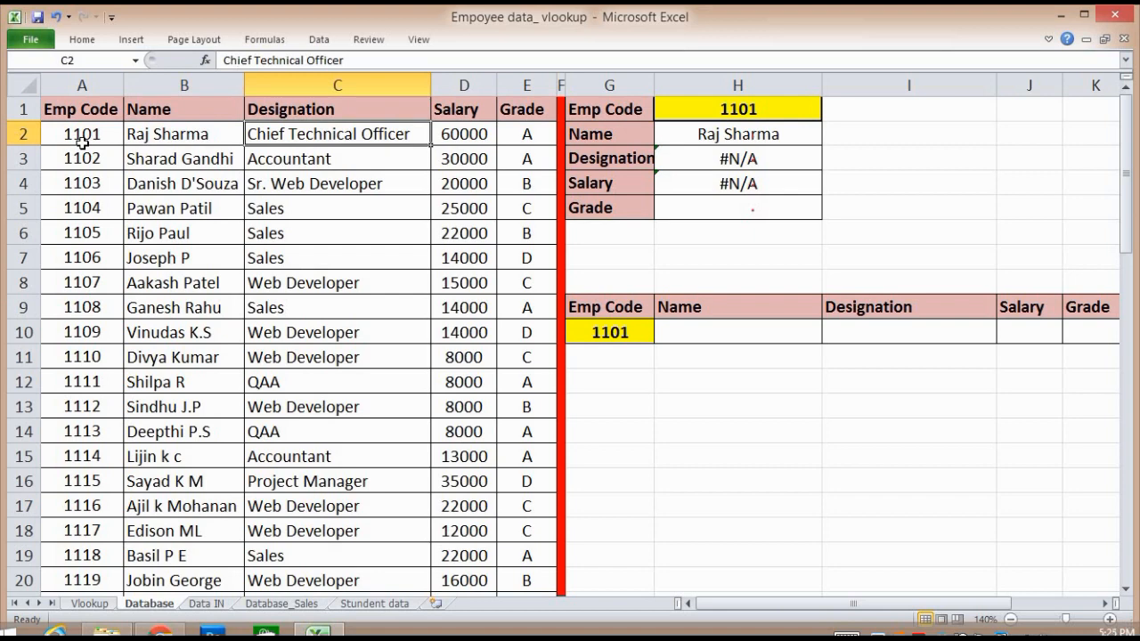
pyautogui.press('Down')
pyautogui.press('Down')
pyautogui.press('Up')
pyautogui.press('Down')
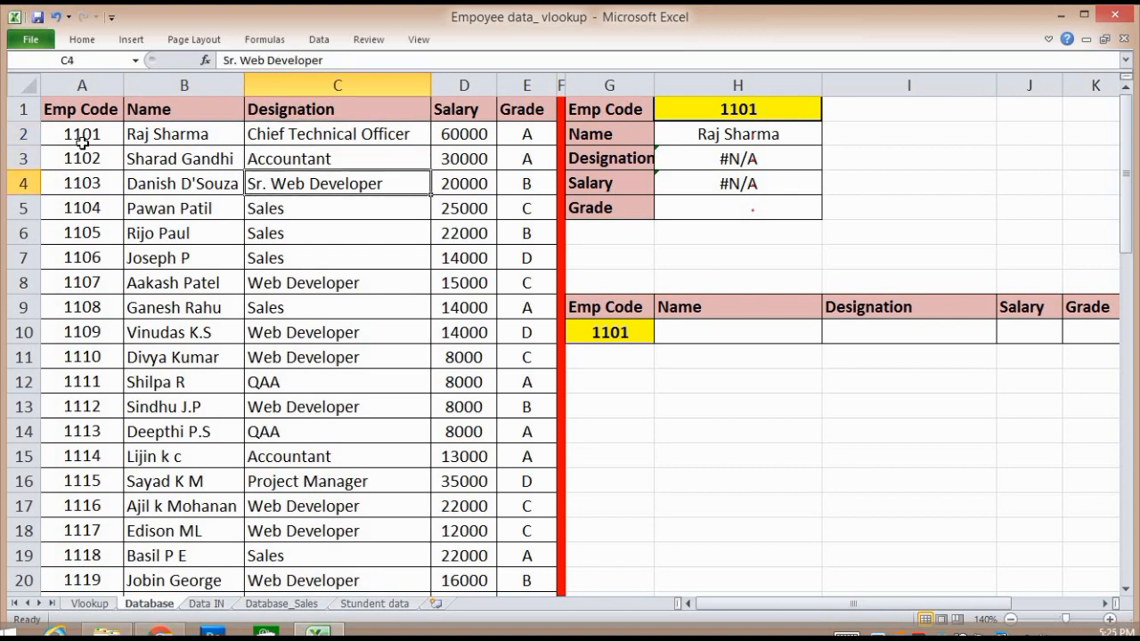
pyautogui.press('Up')
pyautogui.press('Up')
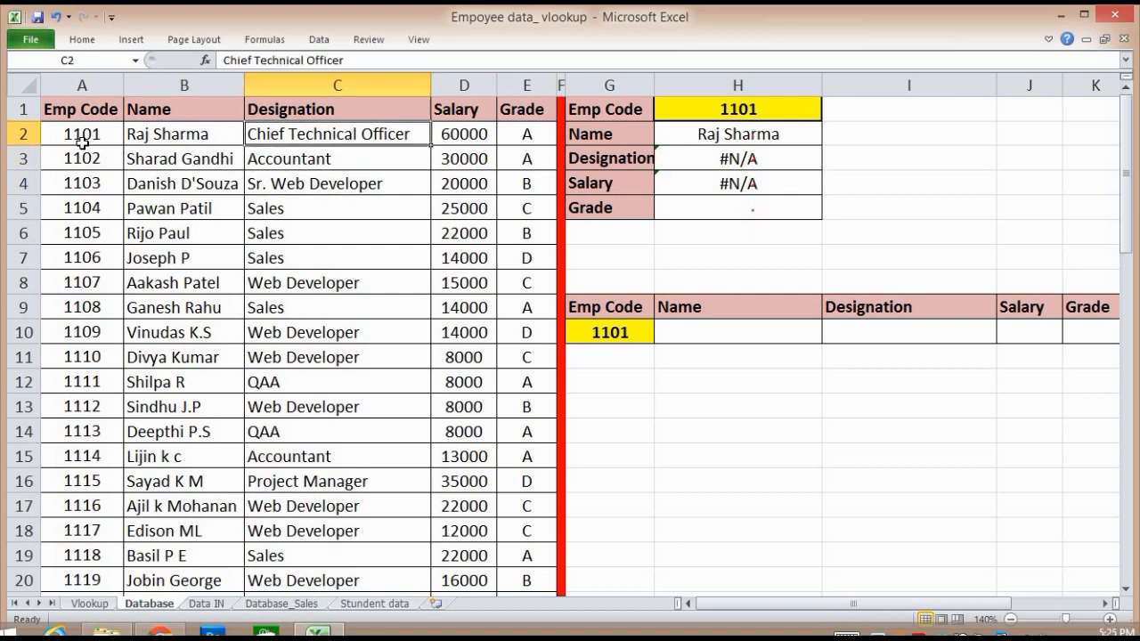
pyautogui.press('Right')
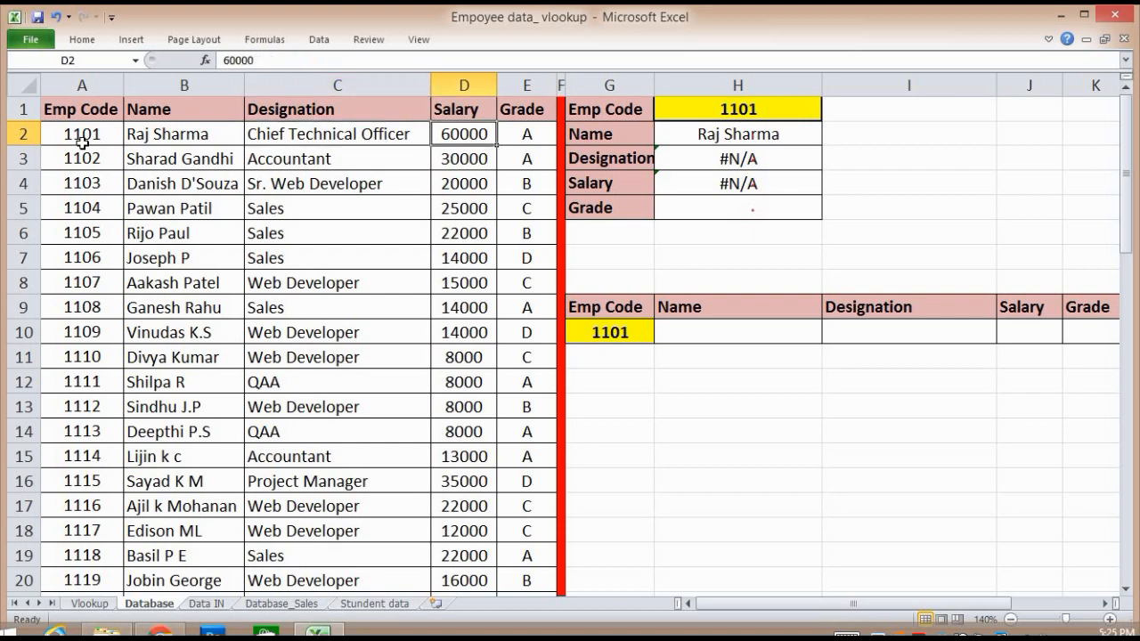
pyautogui.press('Down')
pyautogui.press('Down')
pyautogui.press('Down')
pyautogui.press('Down')
pyautogui.press('Down')
pyautogui.press('Down')
pyautogui.press('Up')
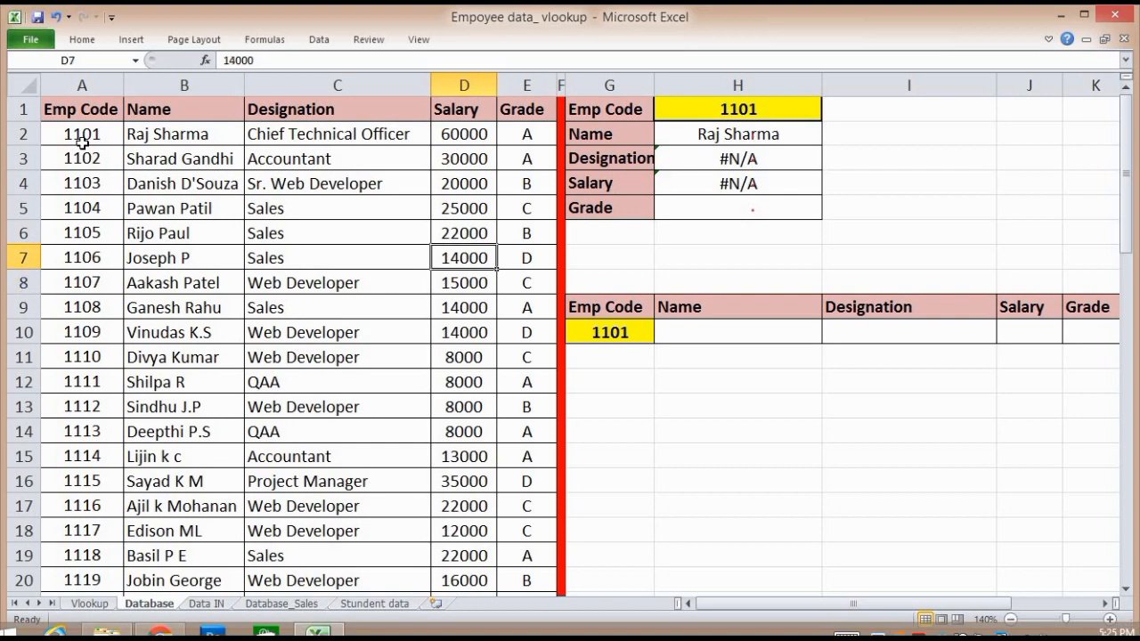
pyautogui.press('Up')
pyautogui.press('Up')
pyautogui.press('Up')
pyautogui.press('Up')
pyautogui.press('Up')
# - Compare the VLOOKUP formula in the Name cell H2 with the copied one in the Designation cell H3
pyautogui.press('Right')
pyautogui.press('Right')
pyautogui.press('Right')
pyautogui.press('Right')
pyautogui.press('F2')
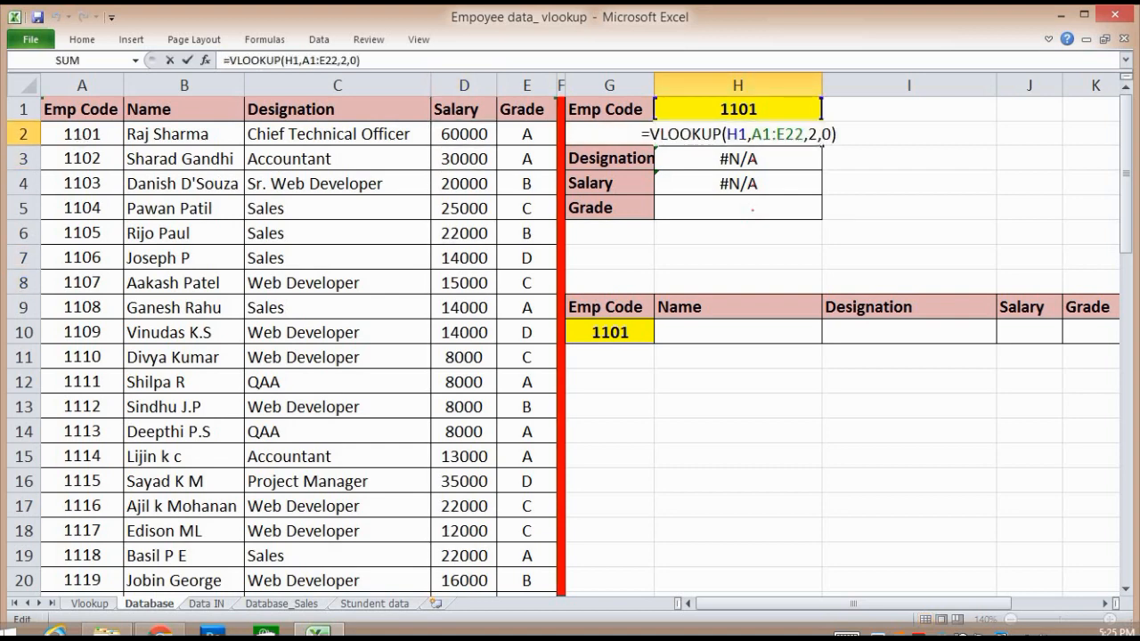
pyautogui.press('Return')
pyautogui.press('F2')
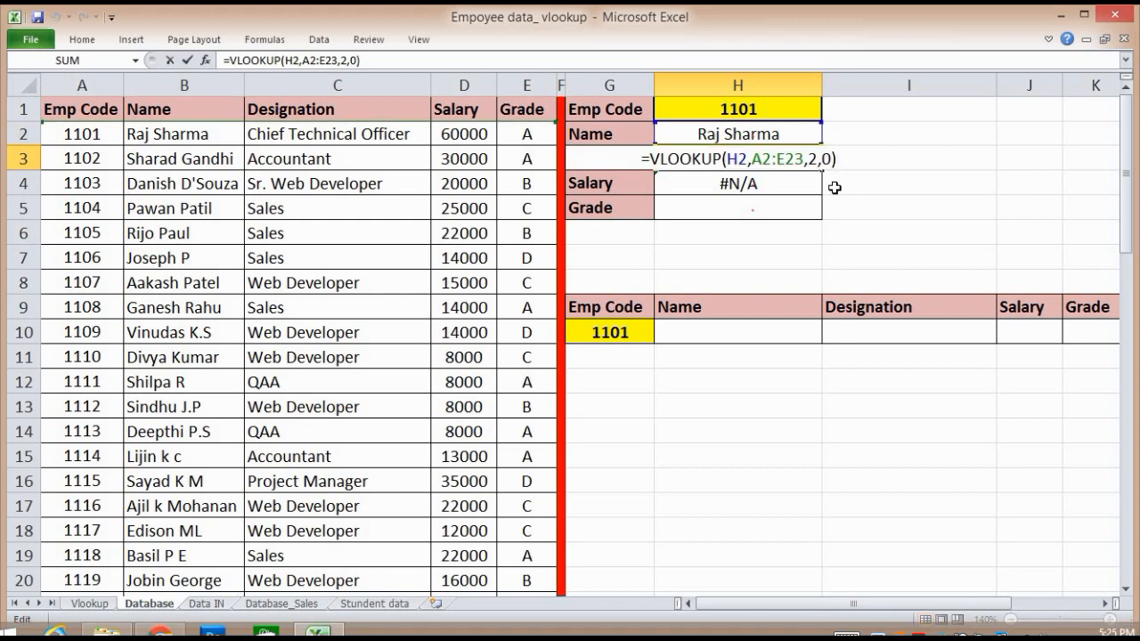
pyautogui.press('Return')
# - Make the lookup value in the Name VLOOKUP in H2 an absolute reference, $H$1
pyautogui.press('Up')
pyautogui.press('Up')
pyautogui.press('F2')
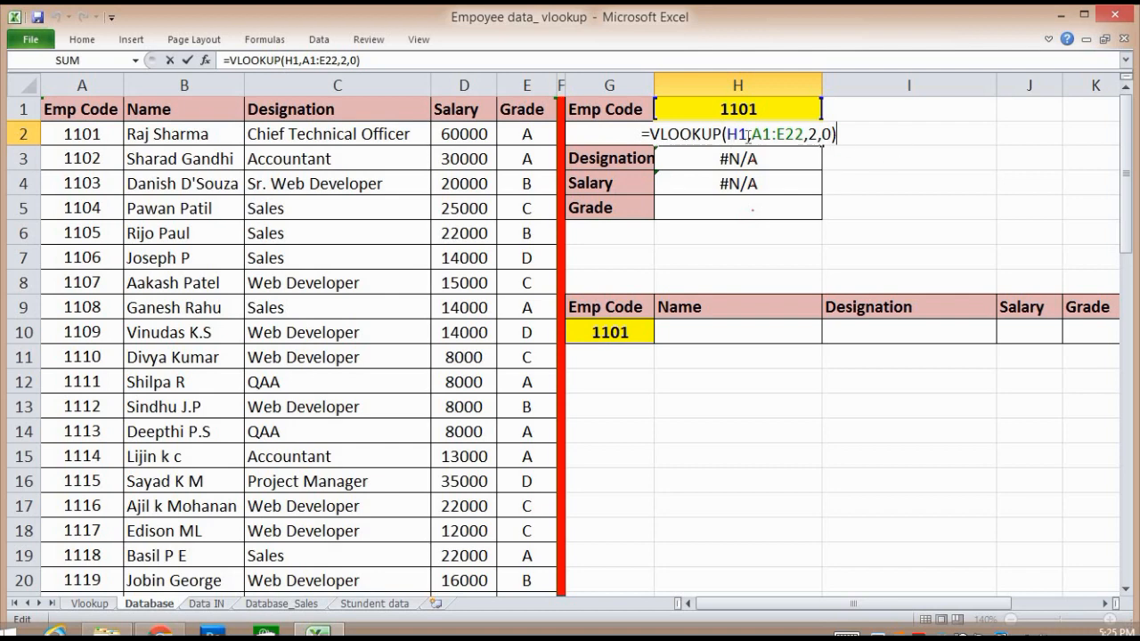
pyautogui.doubleClick(728, 133)
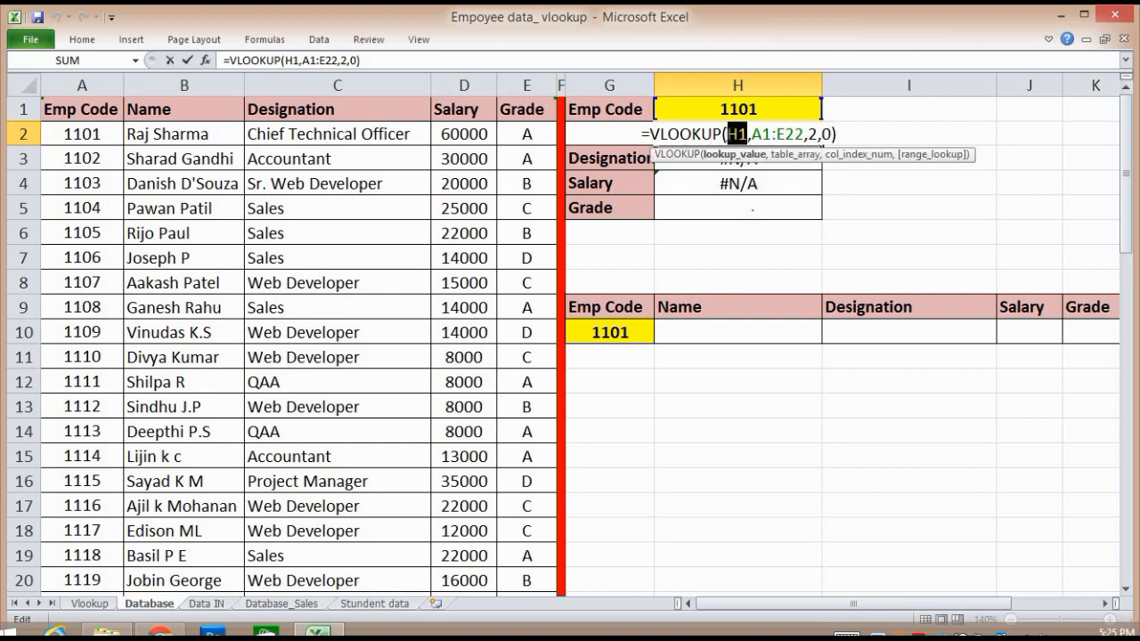
pyautogui.press('F4')
pyautogui.press('Return')
# - Copy the VLOOKUP formula with the absolute lookup value from H2 into the Designation cell H3
pyautogui.click(729, 134)
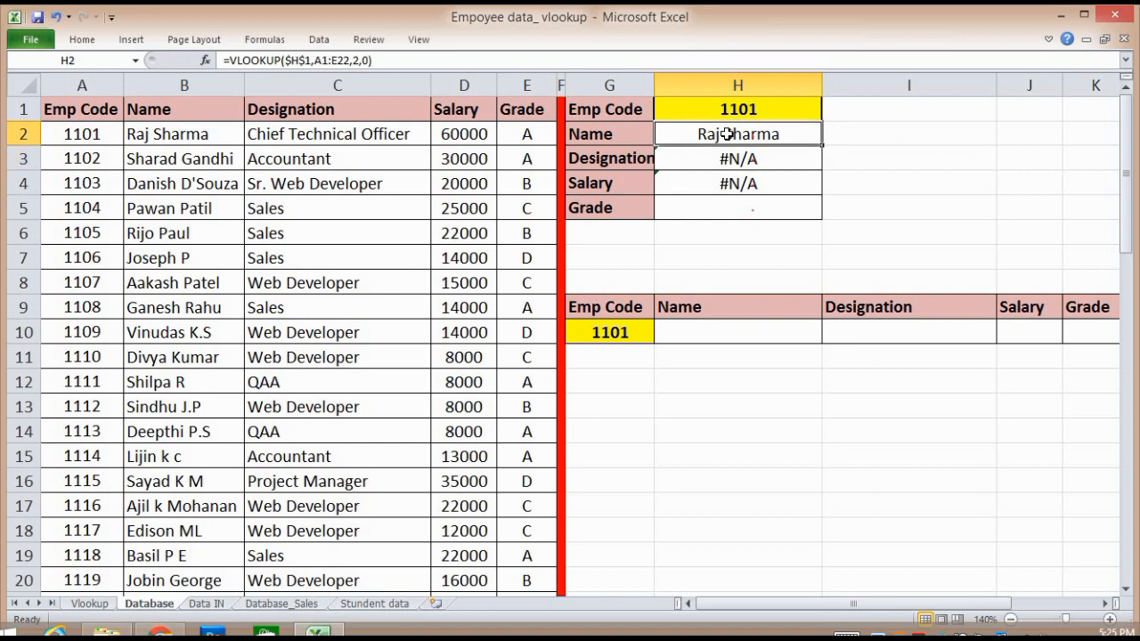
pyautogui.hotkey('ctrl', 'c')
pyautogui.press('Down')
pyautogui.hotkey('ctrl', 'v')
pyautogui.press('Down')
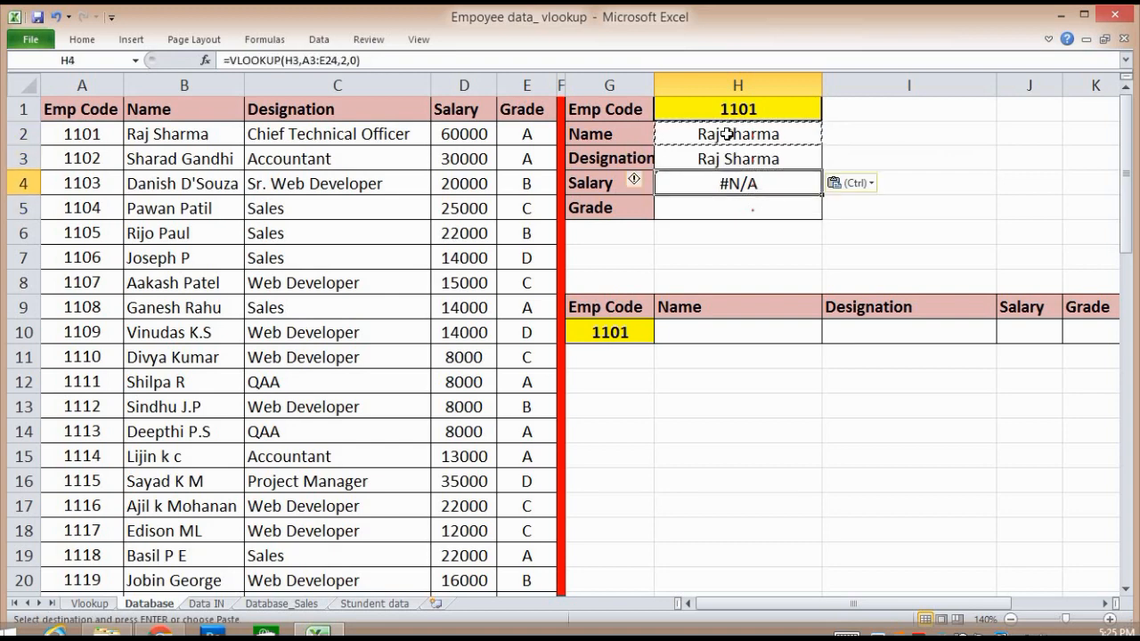
# - Make the table range in the Name VLOOKUP in H2 an absolute reference, $A$1:$E$22
pyautogui.click(729, 134)
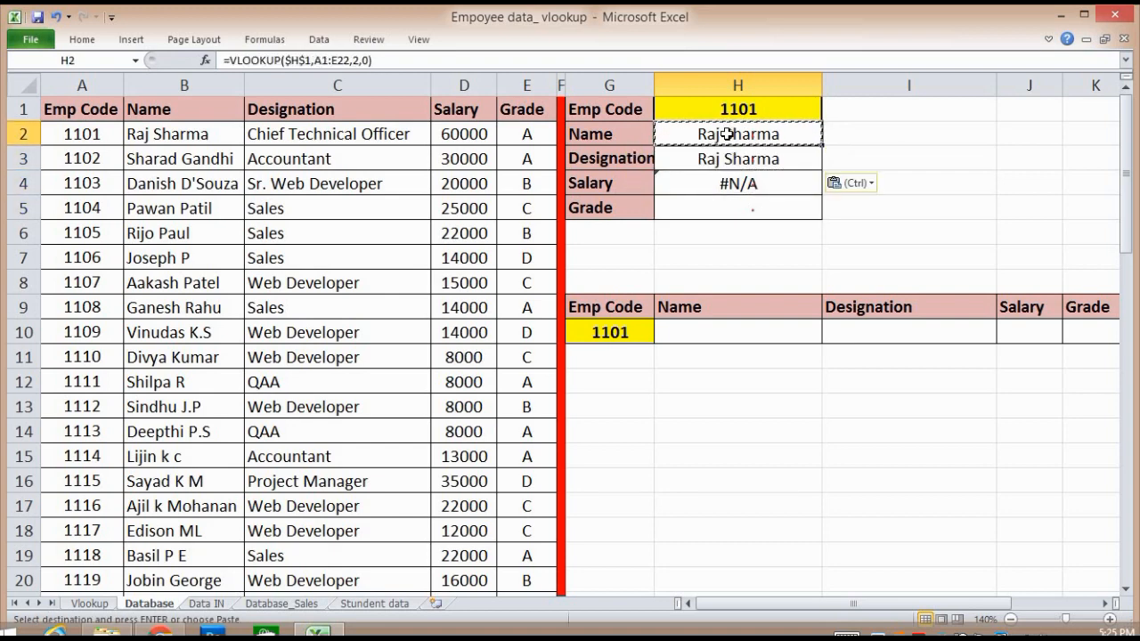
pyautogui.doubleClick(729, 134)
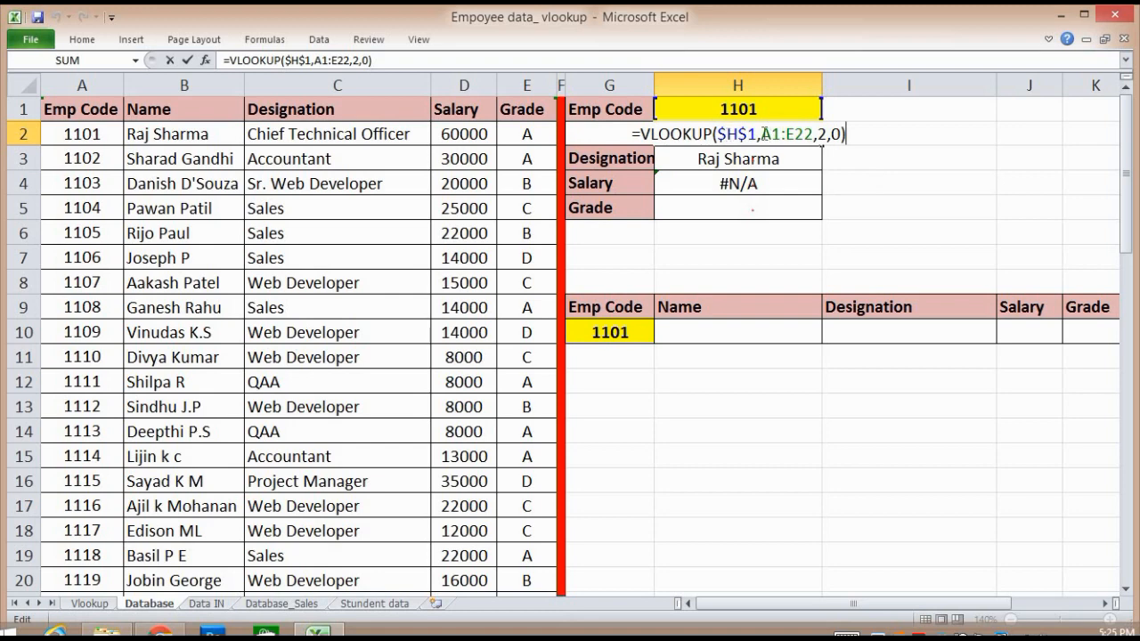
pyautogui.moveTo(762, 133); pyautogui.dragTo(813, 135)
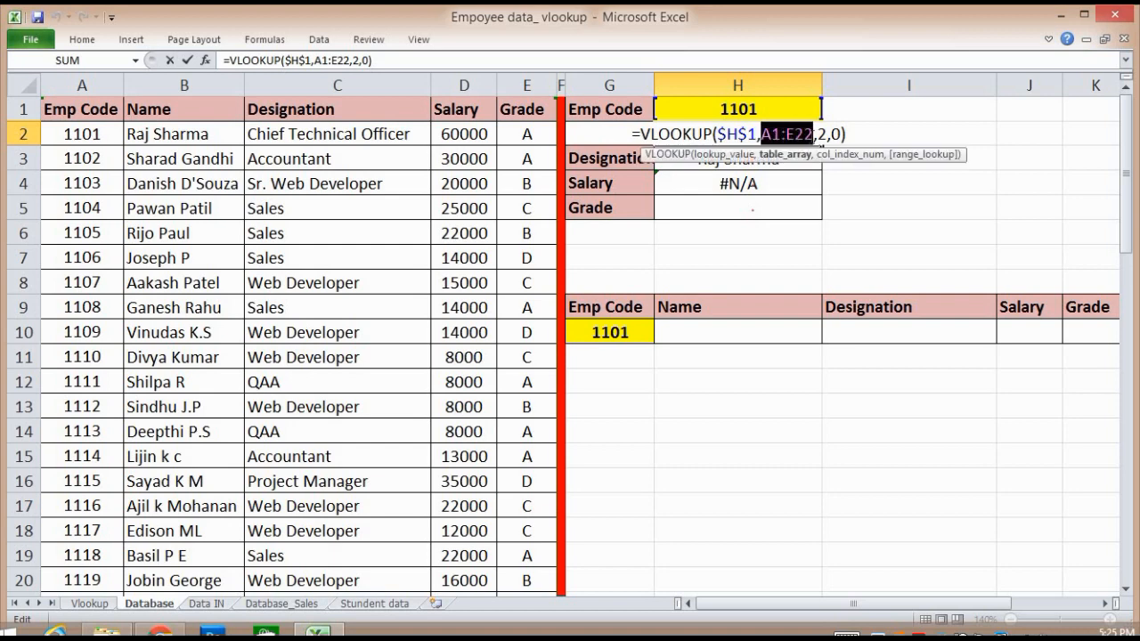
pyautogui.press('F4')
pyautogui.press('Return')
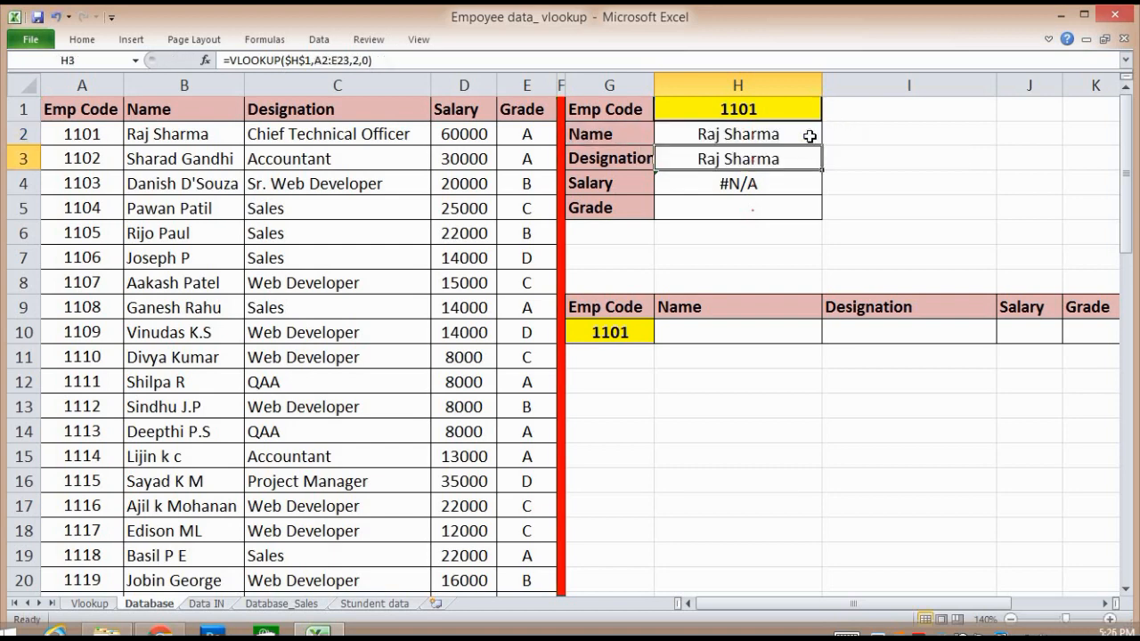
# - Copy the VLOOKUP formula with the absolute table range from H2 into the Designation cell H3
pyautogui.click(808, 136)
pyautogui.hotkey('ctrl', 'c')
pyautogui.press('Down')
pyautogui.hotkey('ctrl', 'v')
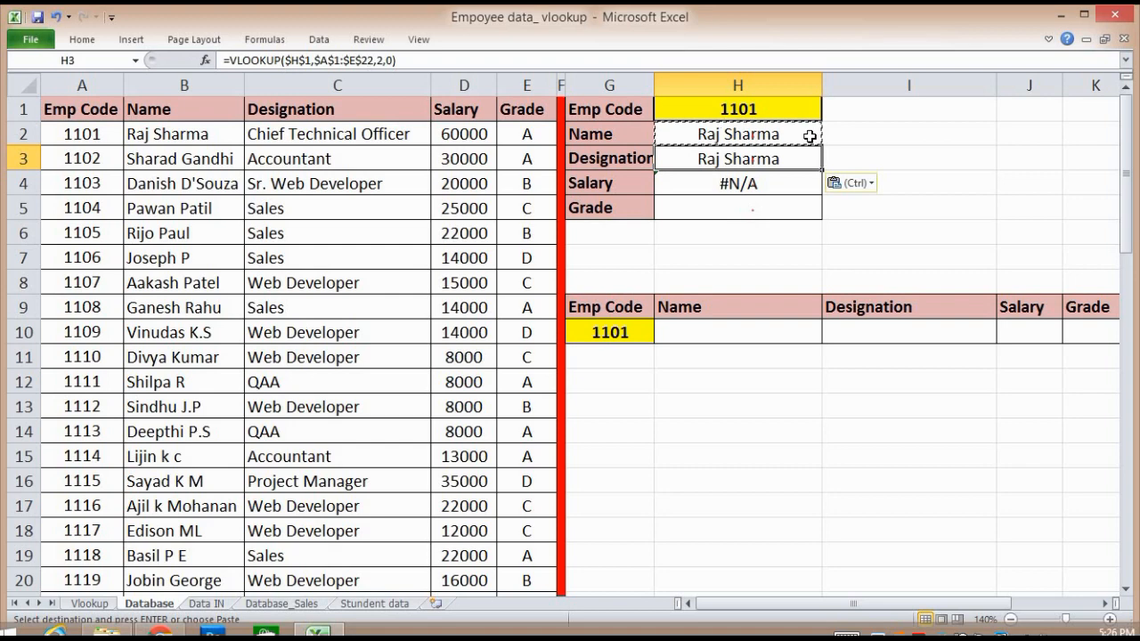
# - Inspect the absolute lookup value and table range in the Name VLOOKUP in H2
pyautogui.press('Down')
pyautogui.press('Up')
pyautogui.press('Up')
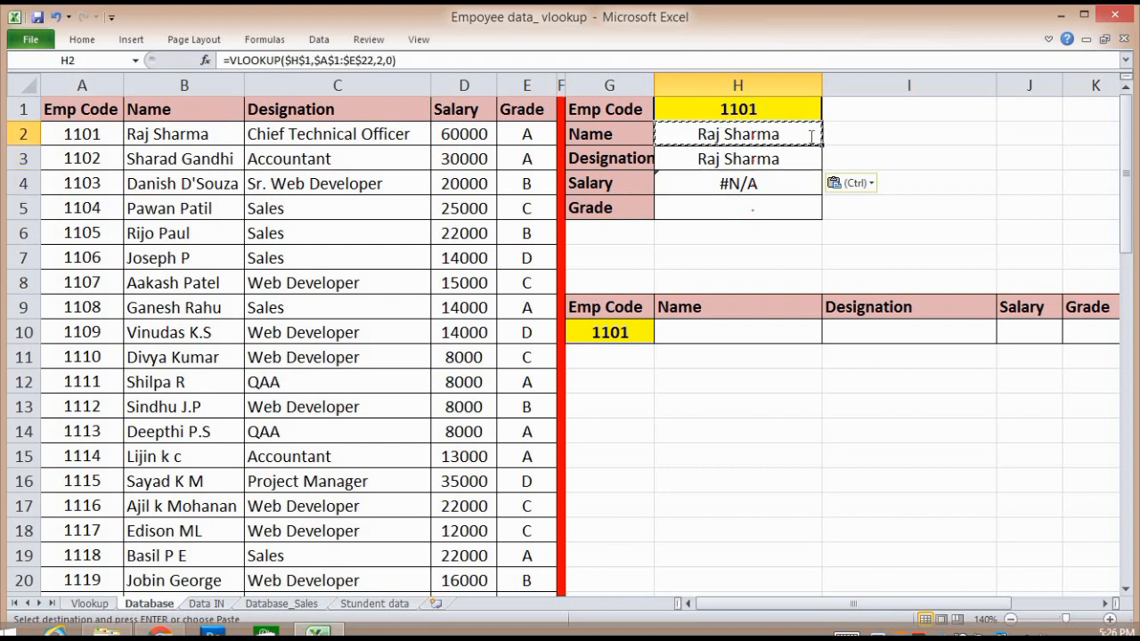
pyautogui.doubleClick(810, 136)
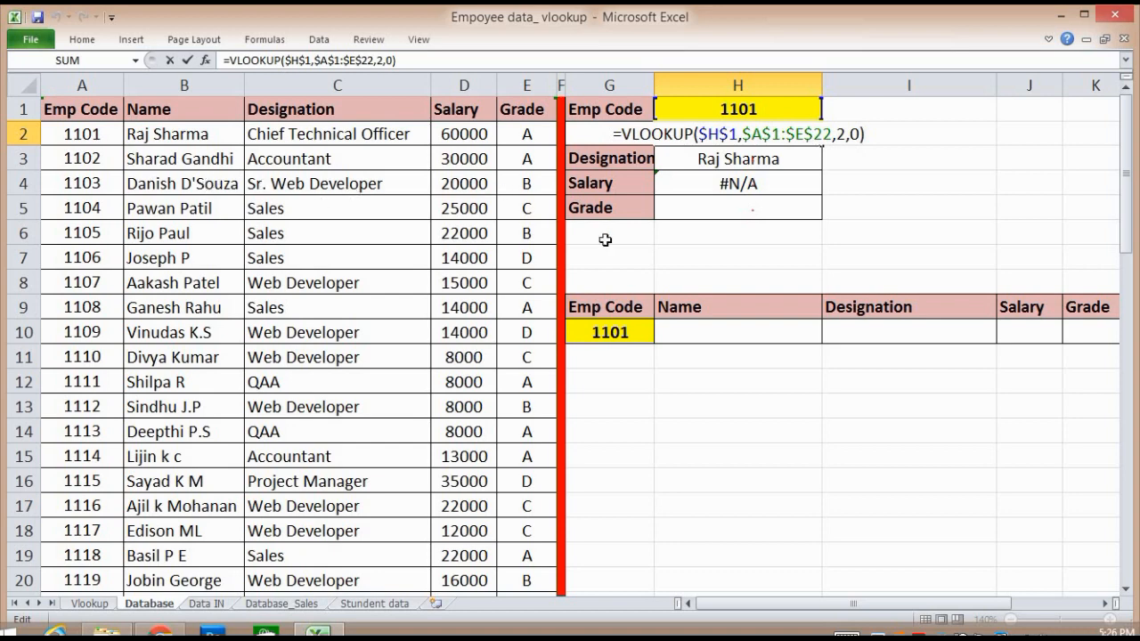
pyautogui.press('Return')
pyautogui.press('Up')
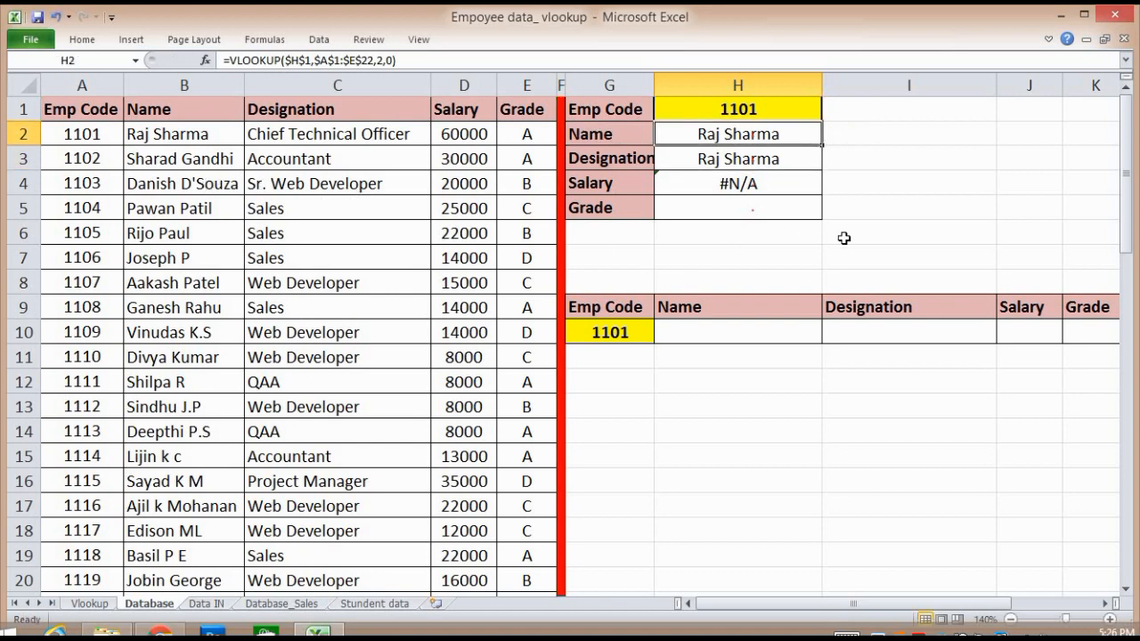
# - Copy the fully absolute VLOOKUP from the Name cell H2 into the Designation cell H3 again
pyautogui.hotkey('ctrl', 'c')
pyautogui.press('Down')
pyautogui.hotkey('ctrl', 'v')
# - Examine the copied VLOOKUP in the Designation cell H3, especially its column index number
pyautogui.press('F2')
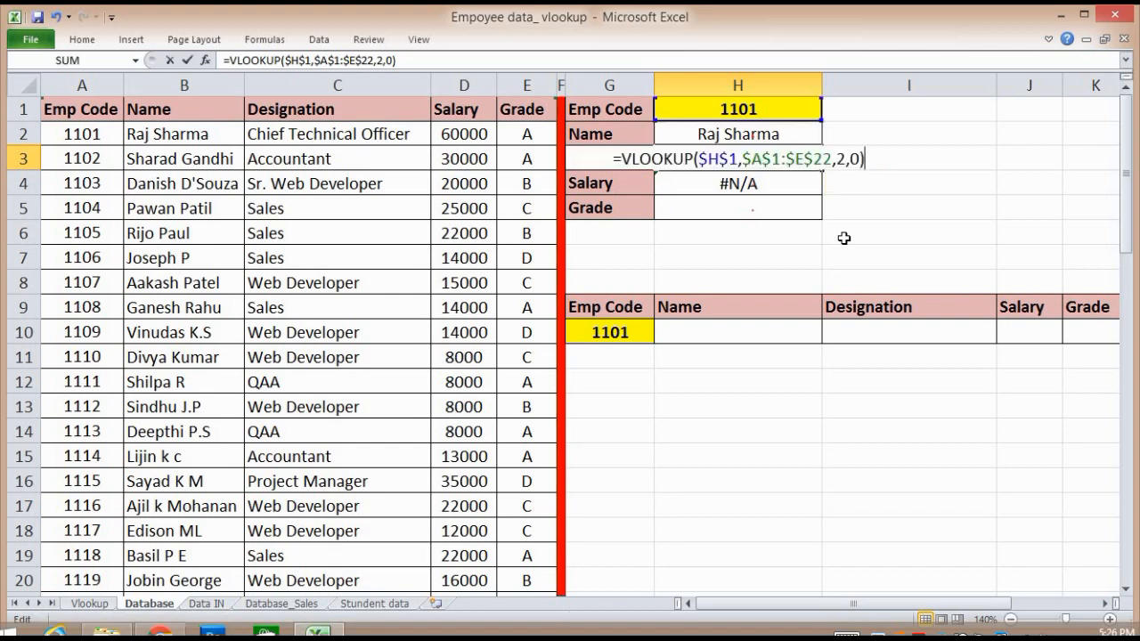
pyautogui.press('Return')
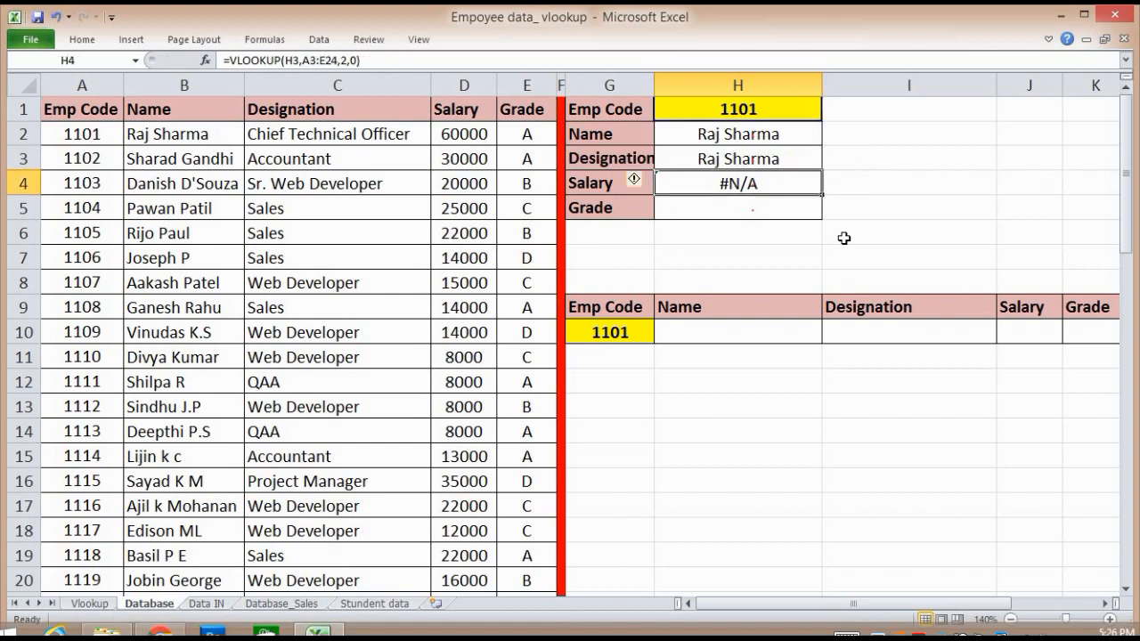
pyautogui.press('Up')
pyautogui.press('F2')
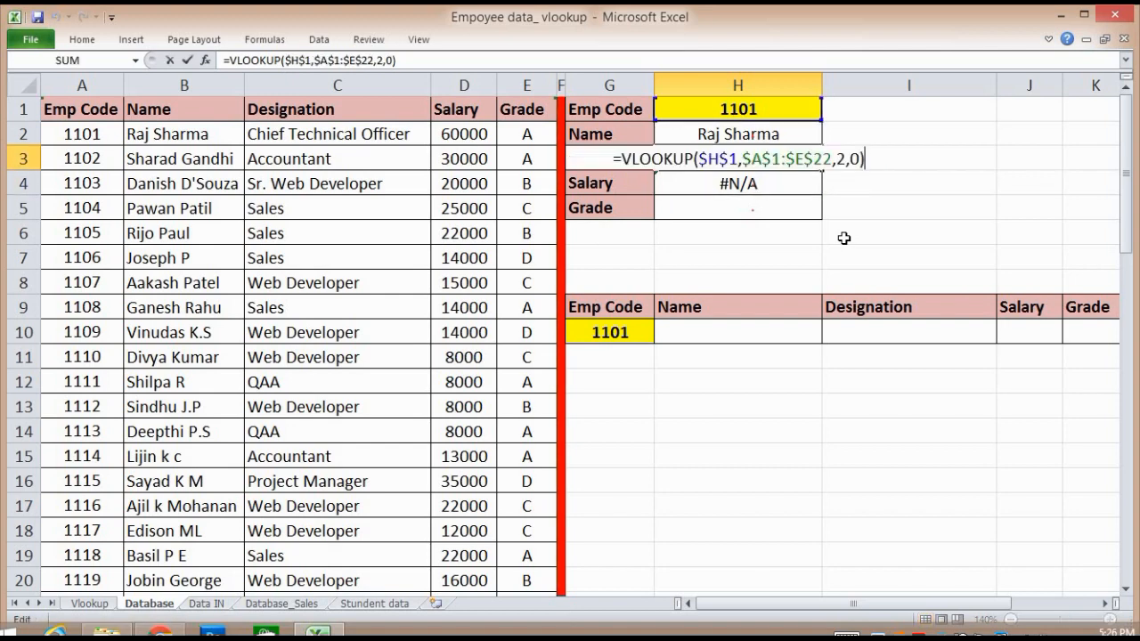
pyautogui.doubleClick(840, 159)
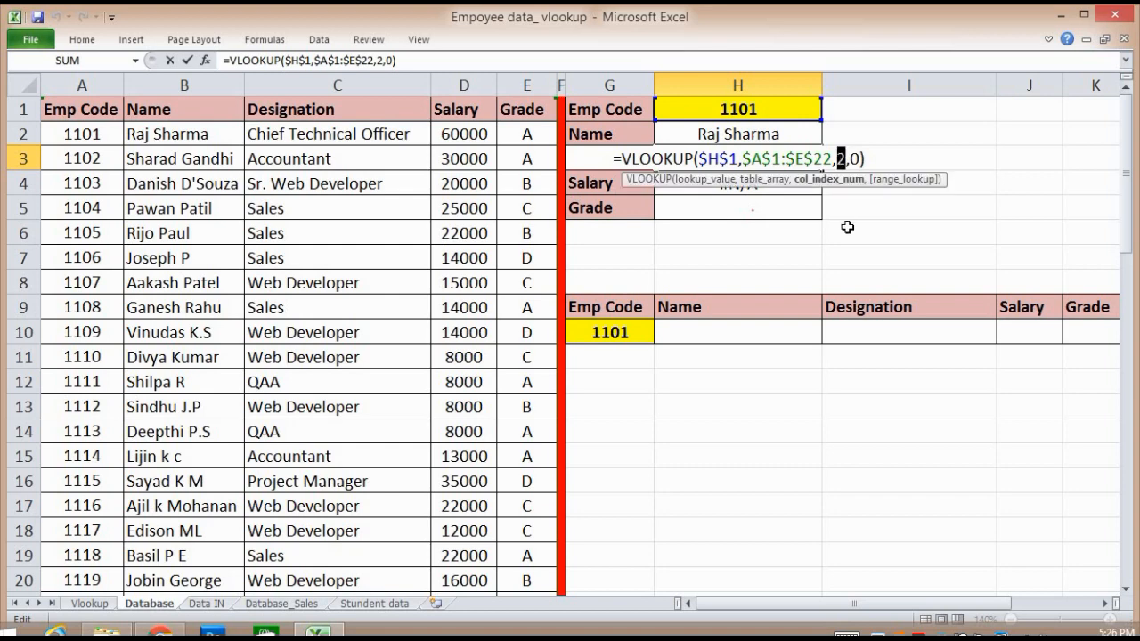
pyautogui.press('Return')
pyautogui.press('Up')
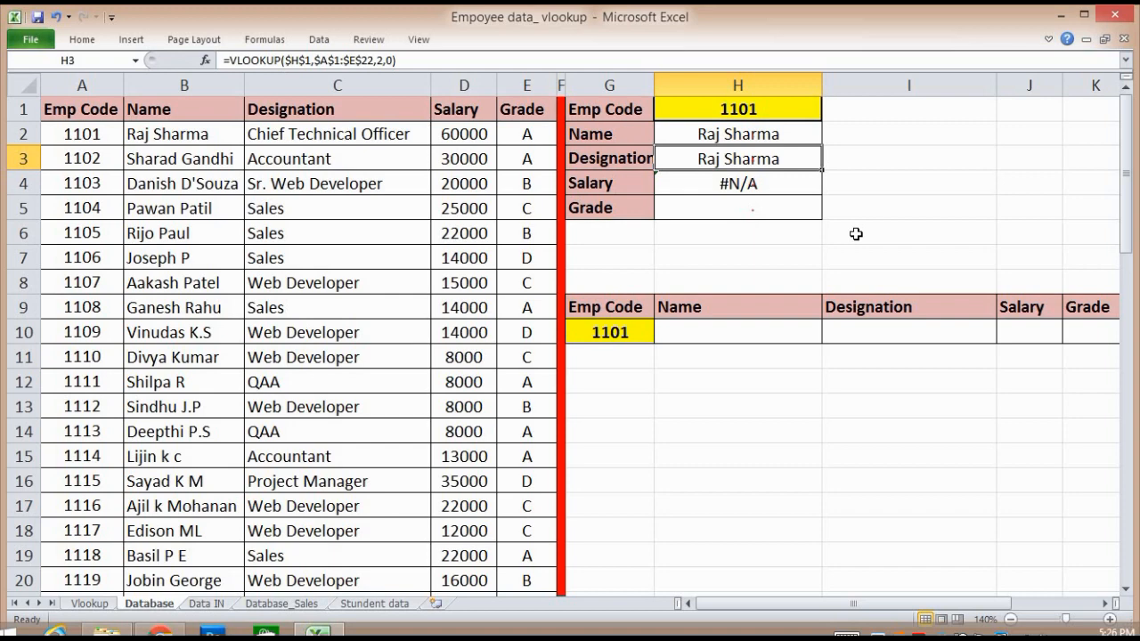
# - Set the column index number of the Designation VLOOKUP in H3 to 3
pyautogui.press('F2')
pyautogui.press('Left')
pyautogui.press('Left')
pyautogui.press('Left')
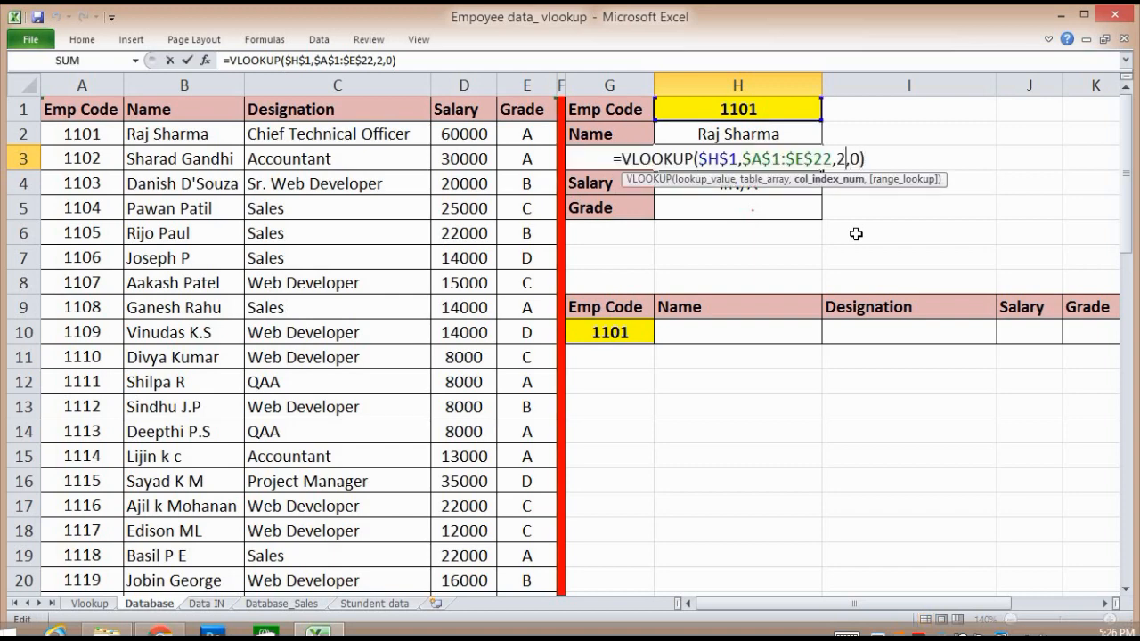
pyautogui.press('BackSpace')
pyautogui.write('3')
pyautogui.press('Return')
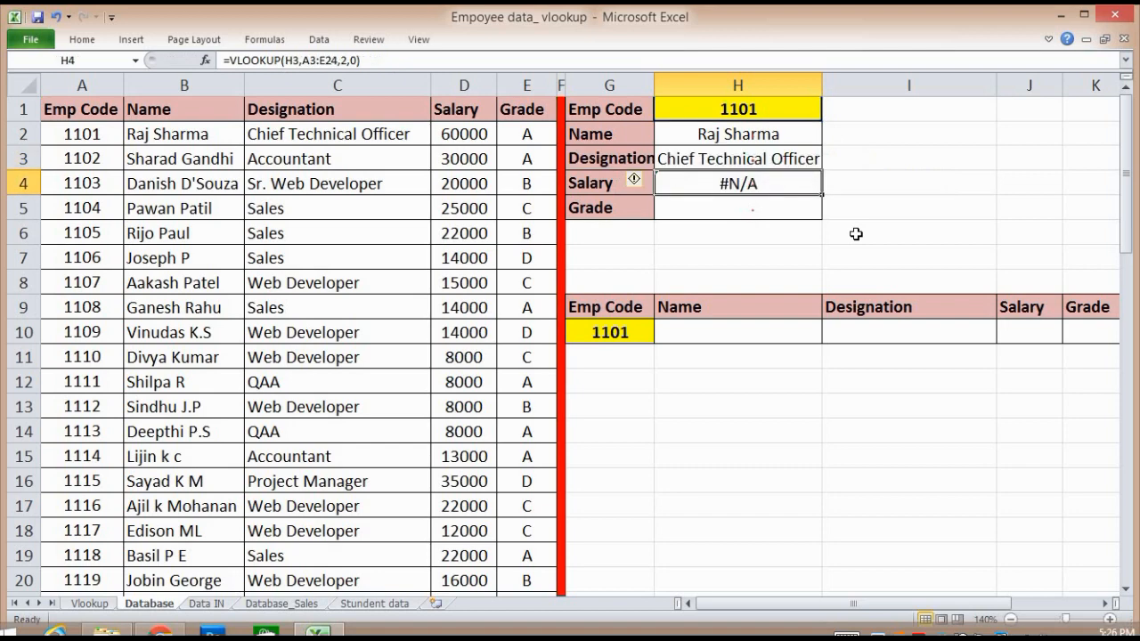
# - Copy the Designation VLOOKUP from H3 into the Salary cell H4
pyautogui.press('Up')
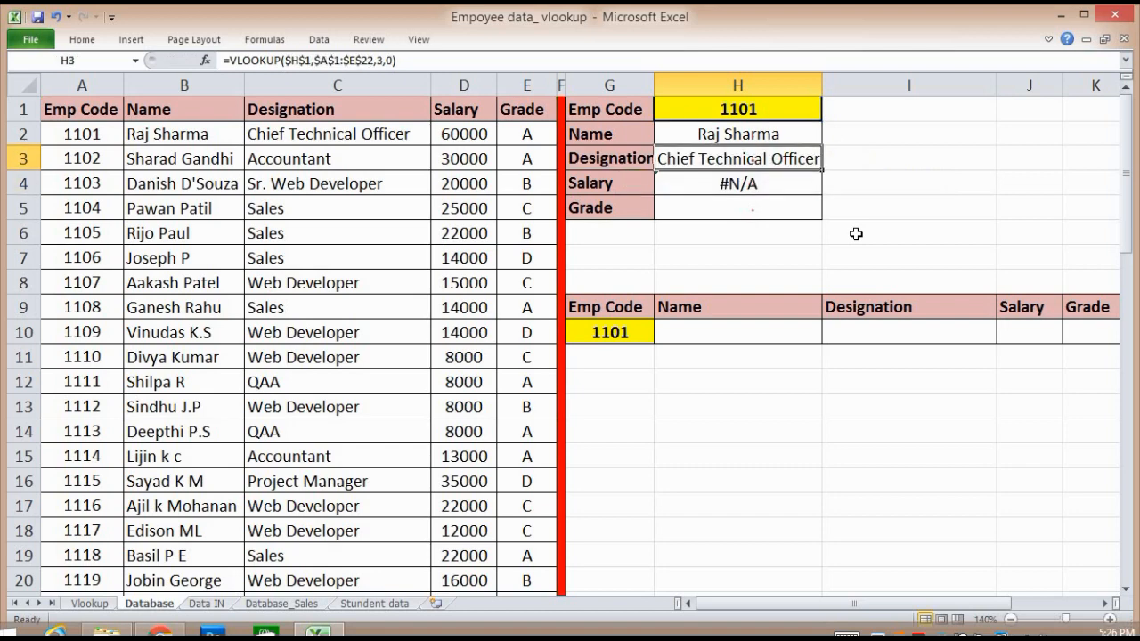
pyautogui.hotkey('ctrl', 'c')
pyautogui.press('Down')
pyautogui.hotkey('ctrl', 'v')
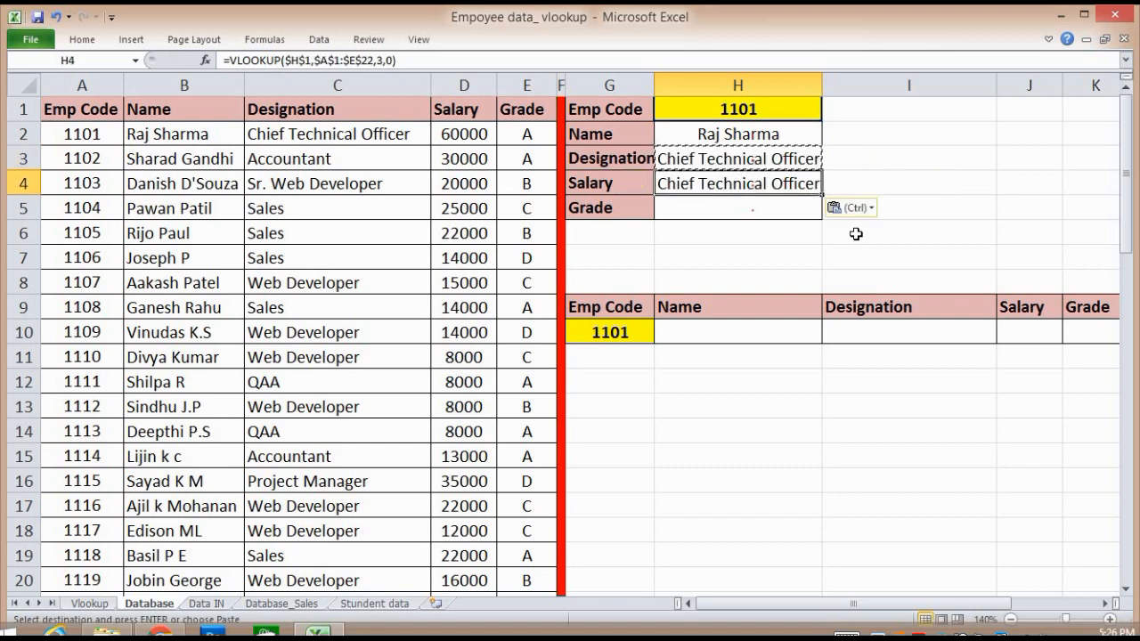
# - Set the column index number of the Salary VLOOKUP in H4 to 4
pyautogui.press('F2')
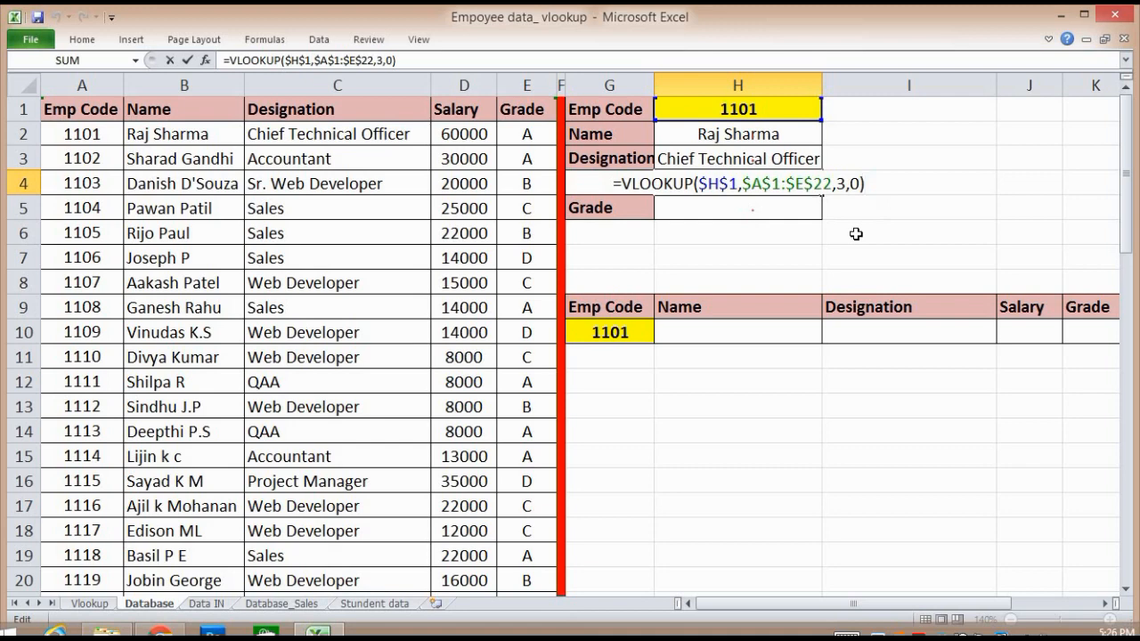
pyautogui.press('Escape')
pyautogui.press('Left')
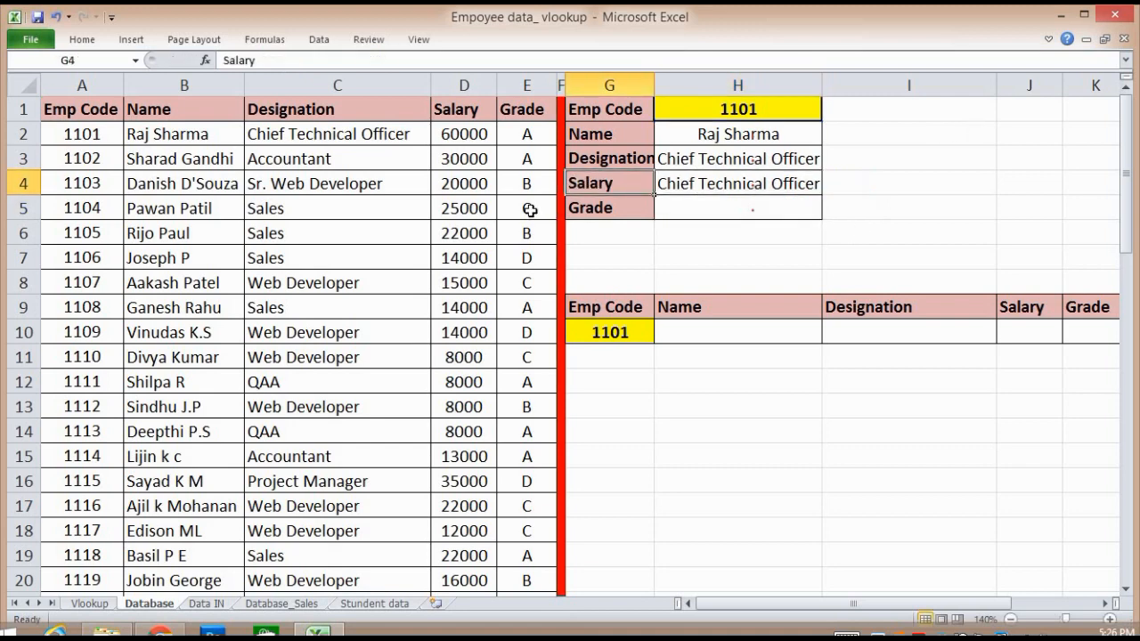
pyautogui.press('Right')
pyautogui.press('F2')
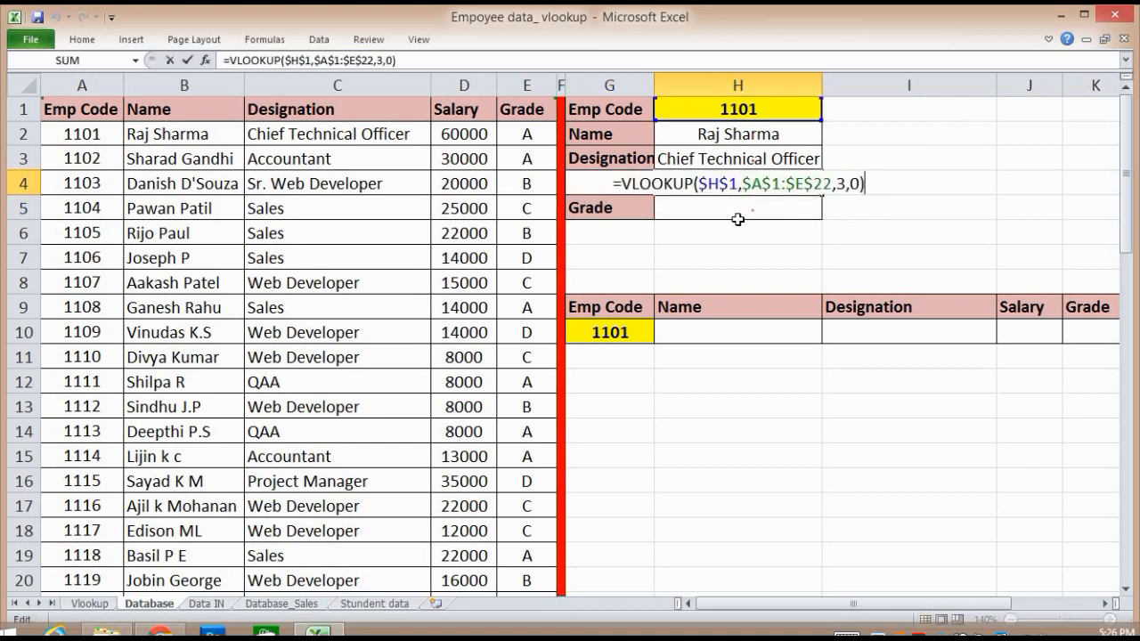
pyautogui.press('Left')
pyautogui.press('Left')
pyautogui.press('Left')
pyautogui.press('BackSpace')
pyautogui.write('4')
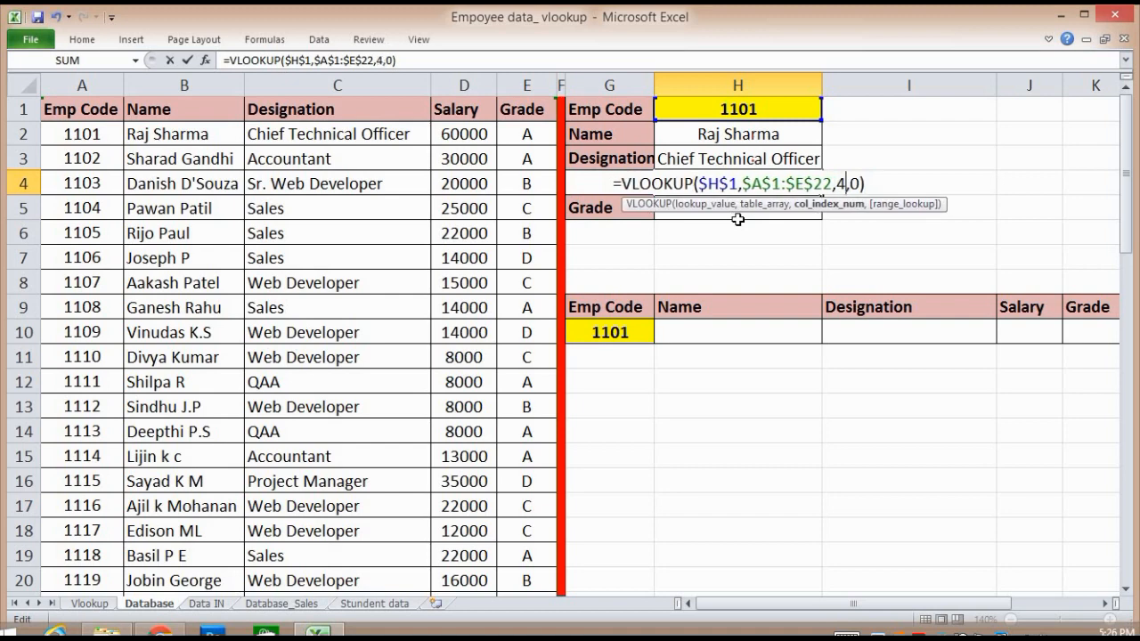
pyautogui.press('Return')
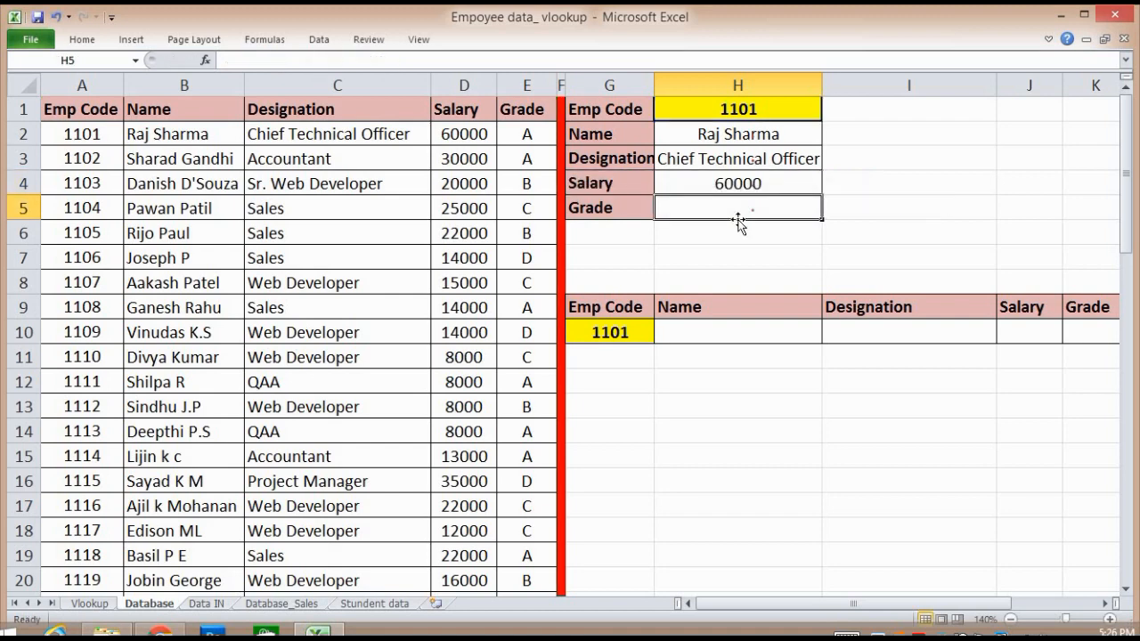
# - Copy the Salary VLOOKUP from H4 into the Grade cell H5
pyautogui.press('Up')
pyautogui.hotkey('ctrl', 'c')
pyautogui.click(738, 221)
pyautogui.hotkey('ctrl', 'v')
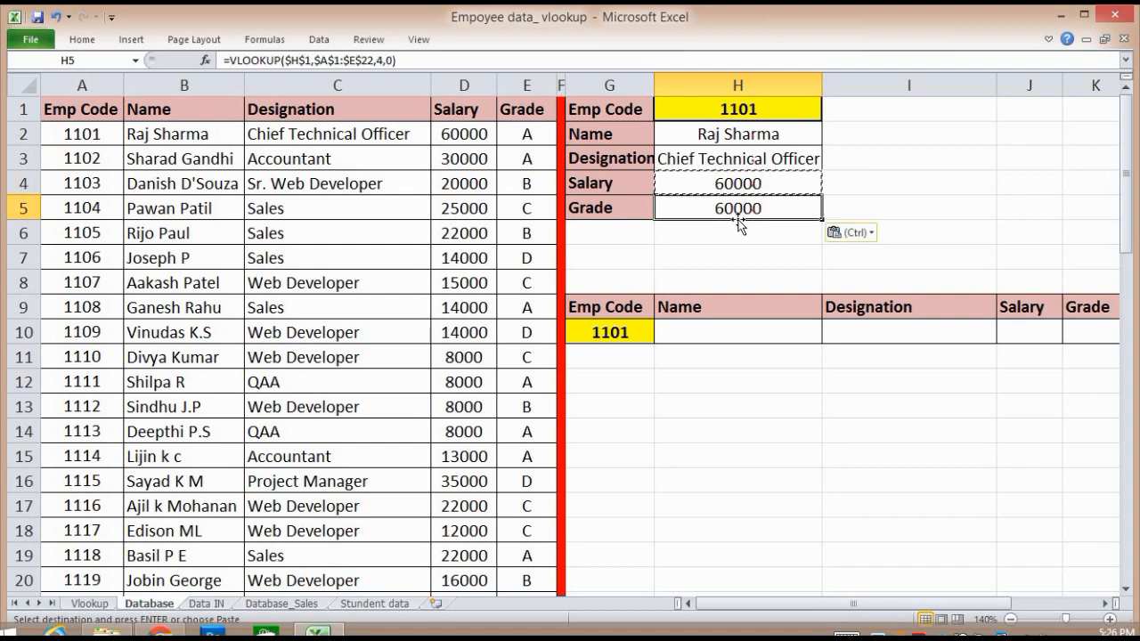
# - Check the copied formula in H5 and review the order of the database columns from Emp Code to Salary for the column index
pyautogui.press('F2')
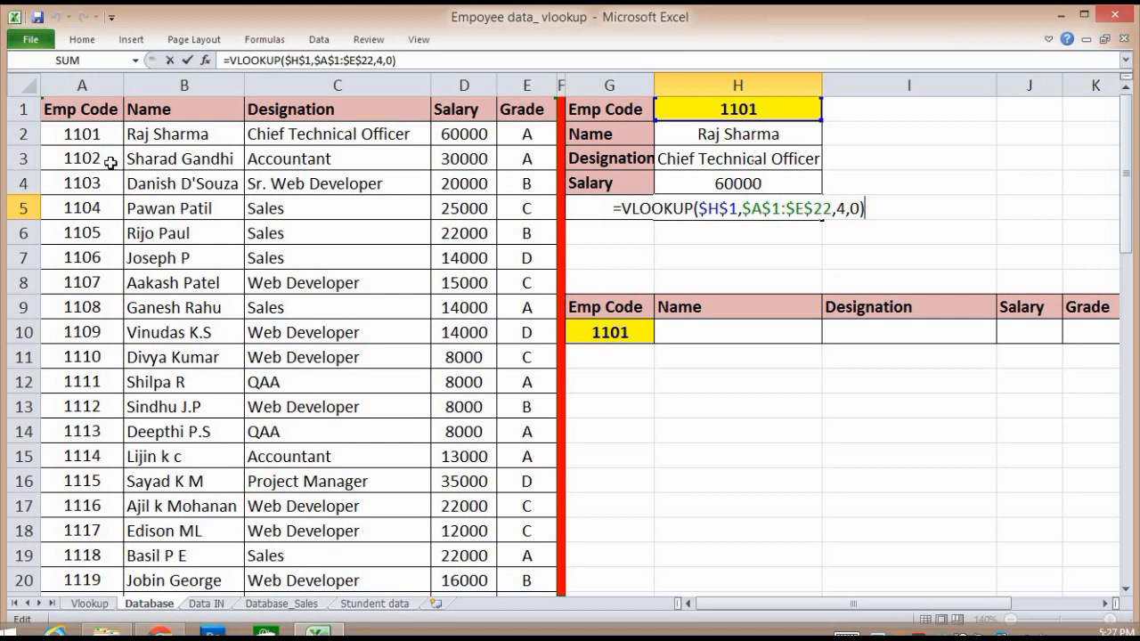
pyautogui.hotkey('ctrl', 'Return')
pyautogui.press('Up')
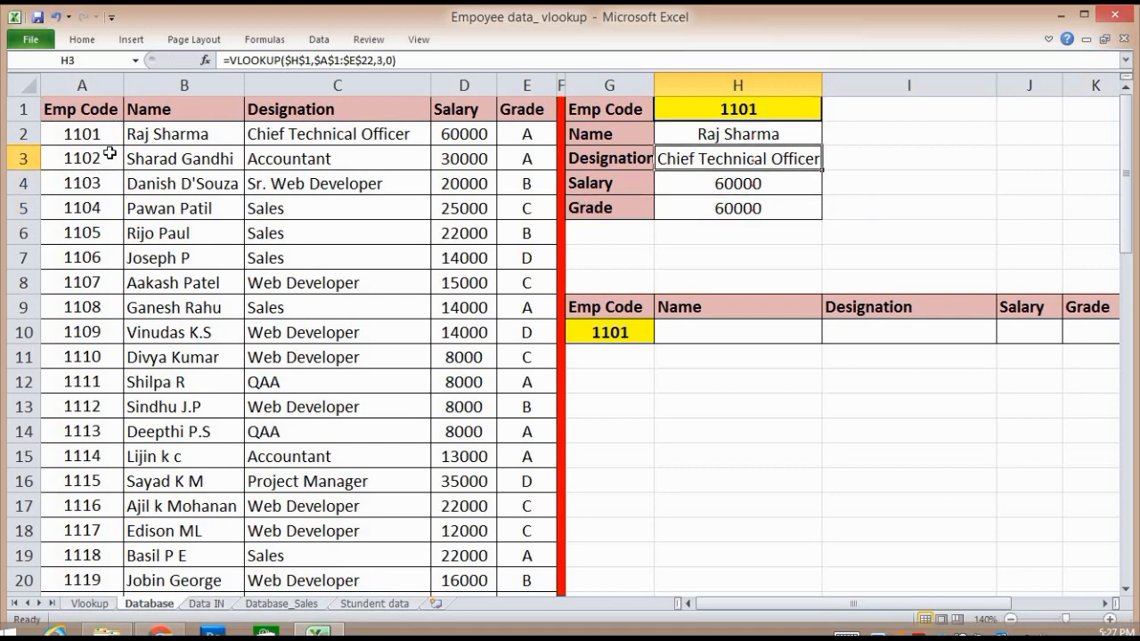
pyautogui.click(96, 84)
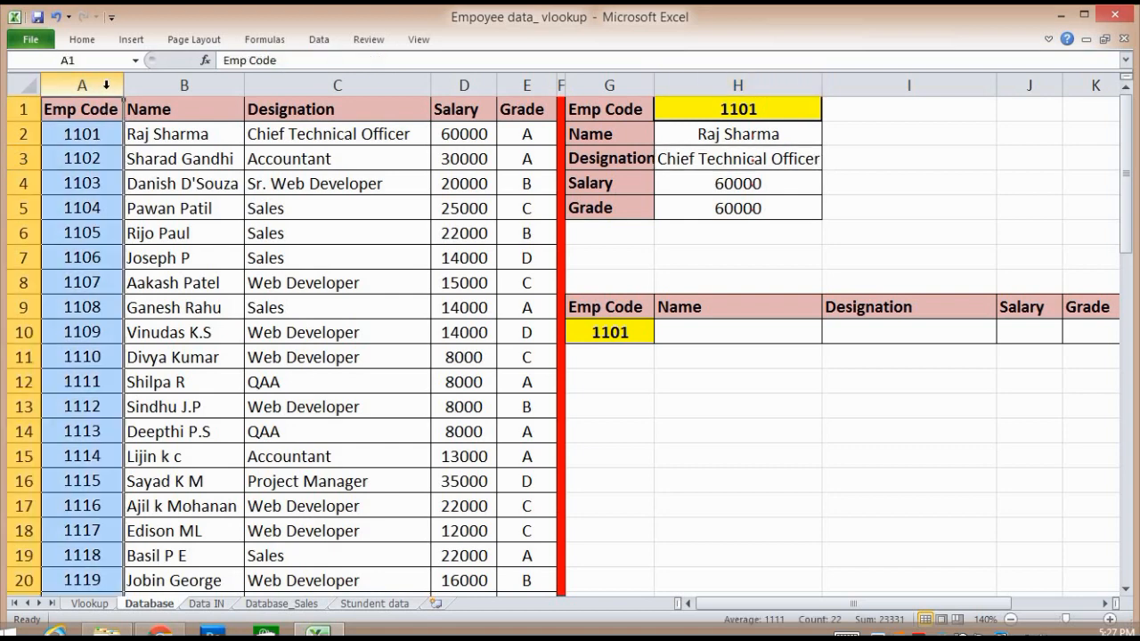
pyautogui.click(187, 86)
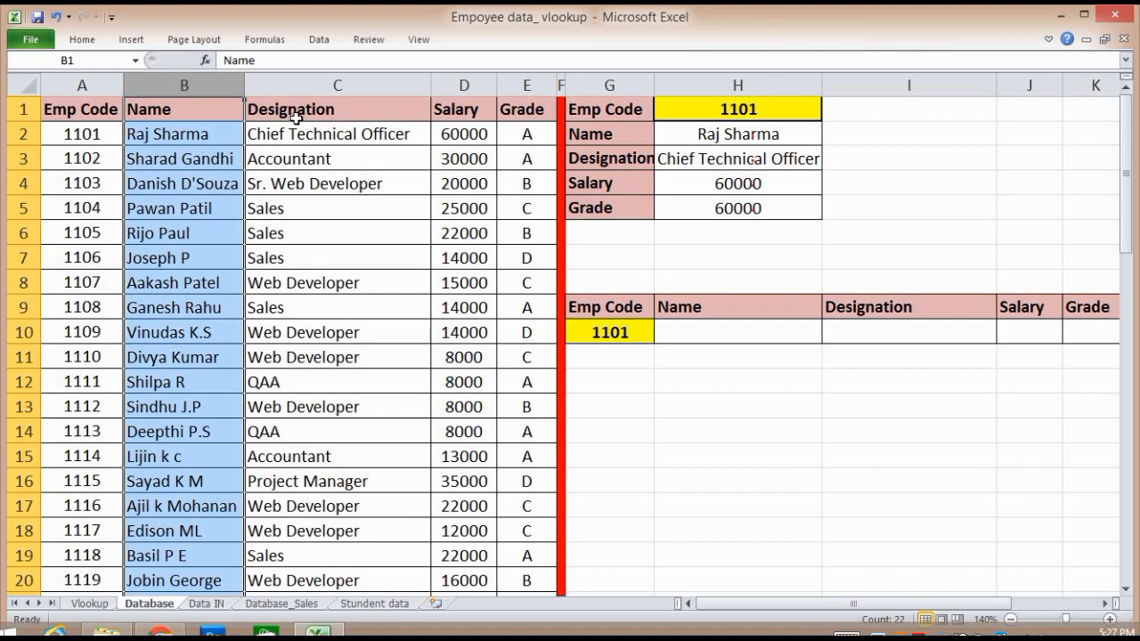
pyautogui.click(294, 112)
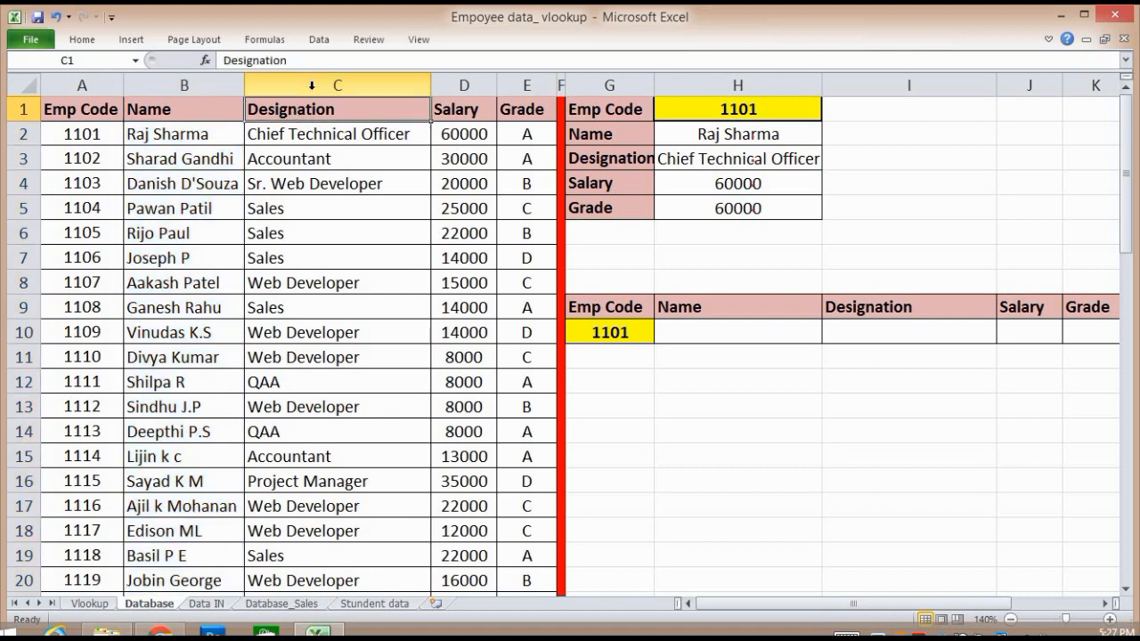
pyautogui.click(312, 86)
pyautogui.click(464, 86)
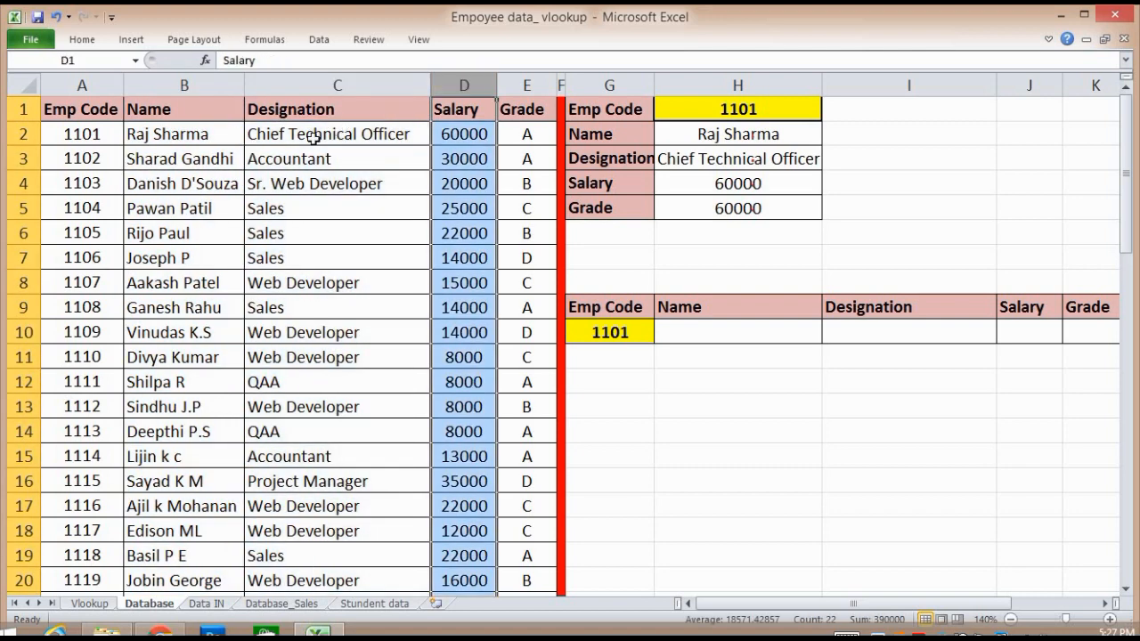
pyautogui.click(314, 139)
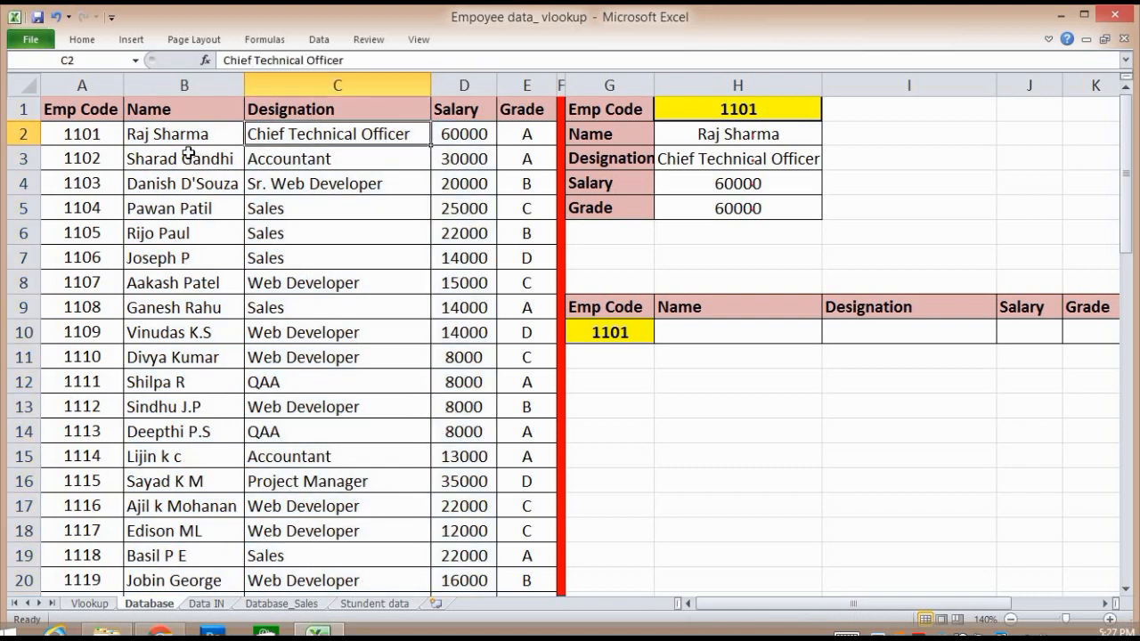
pyautogui.click(95, 83)
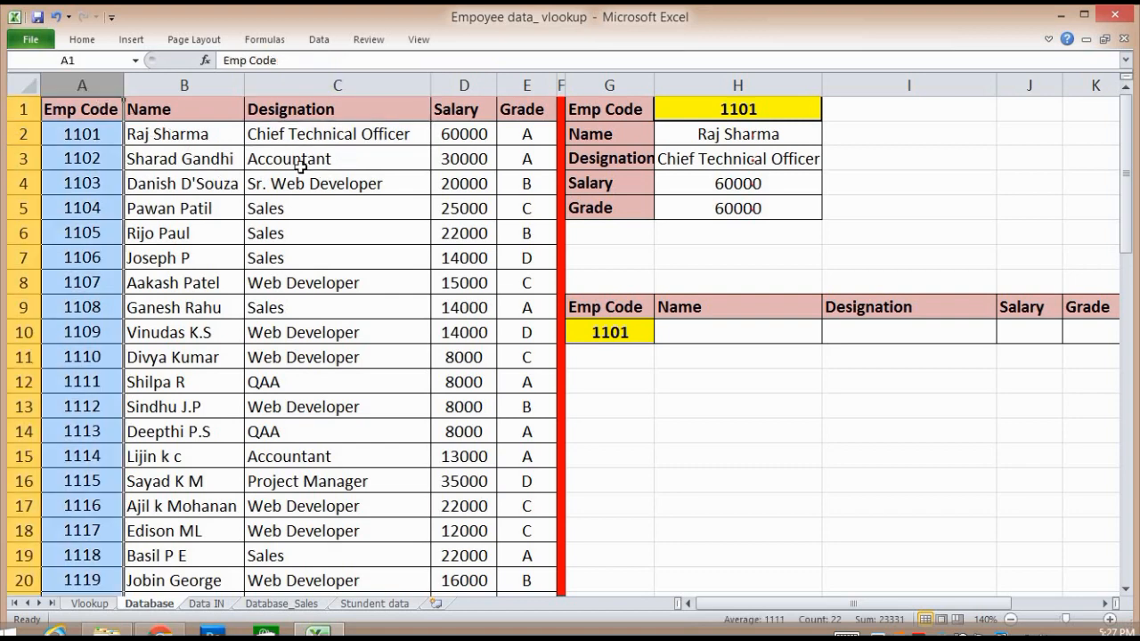
pyautogui.click(293, 110)
pyautogui.click(290, 90)
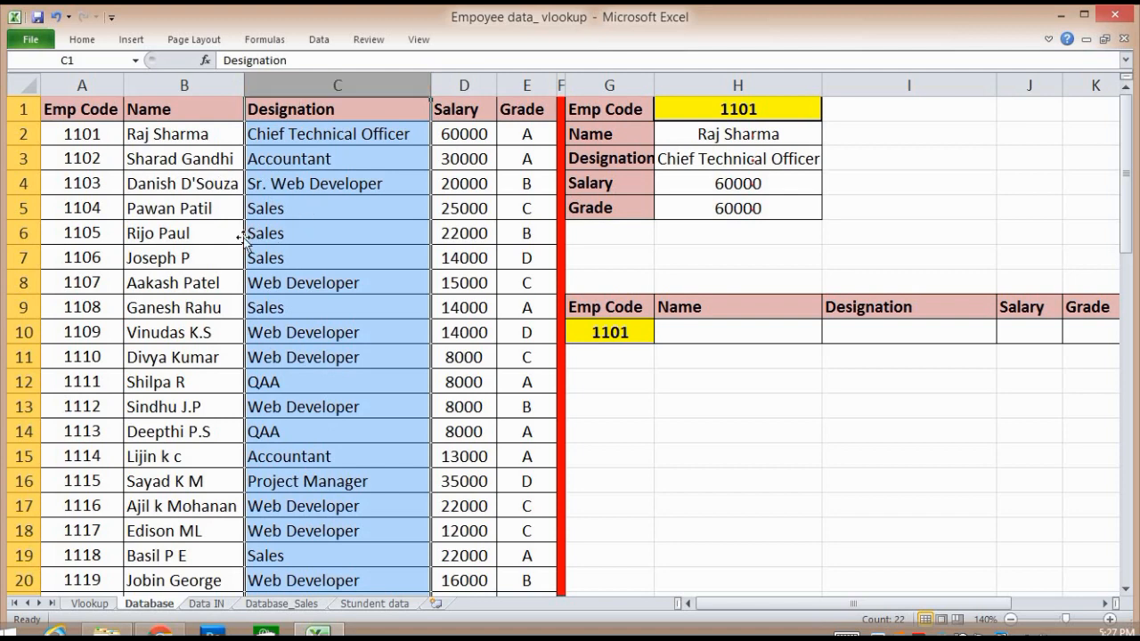
pyautogui.click(214, 233)
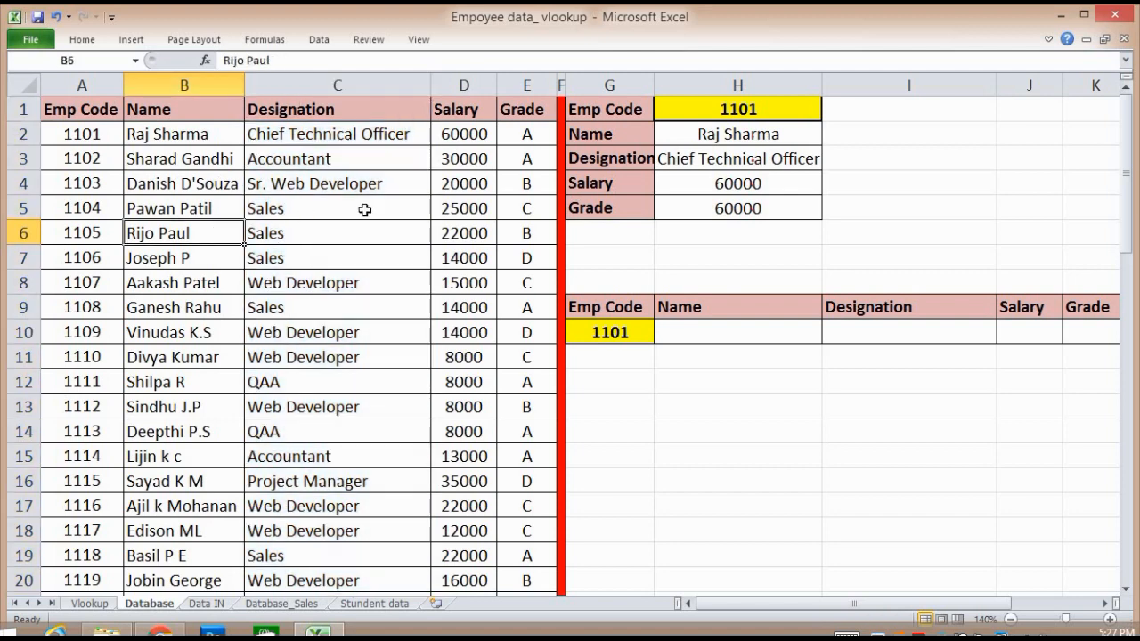
# - Review the column index number in the VLOOKUP of the Grade cell H5
pyautogui.click(737, 184)
pyautogui.doubleClick(701, 210)
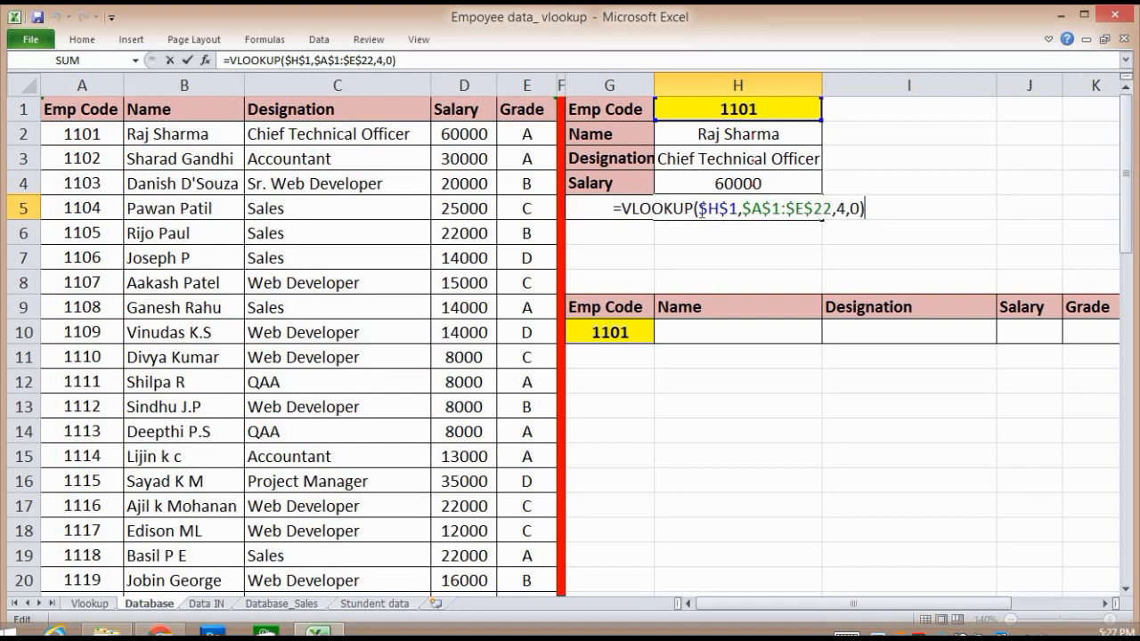
pyautogui.press('Return')
pyautogui.click(701, 210)
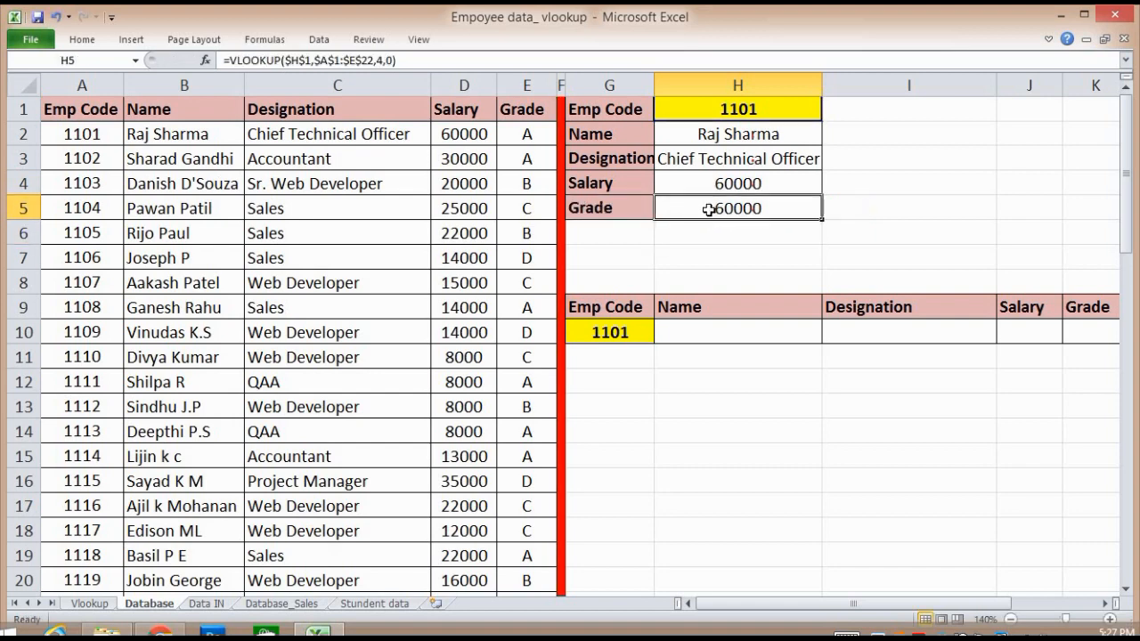
# - Set the column index number of the Grade VLOOKUP in H5 to 5
pyautogui.doubleClick(708, 210)
pyautogui.press('Left')
pyautogui.press('Left')
pyautogui.press('Left')
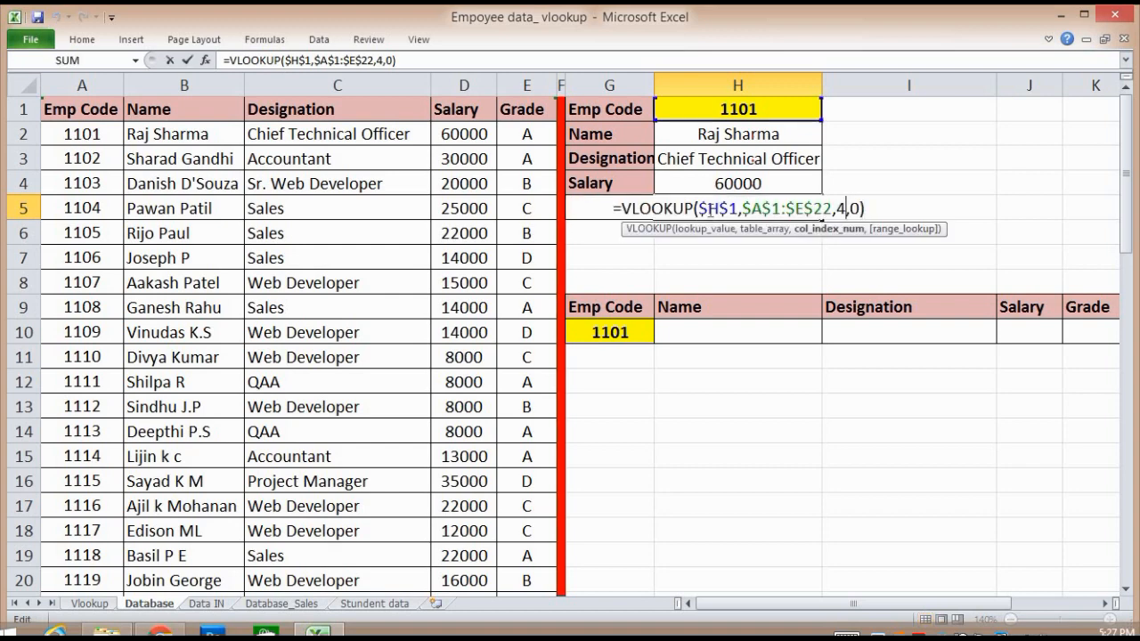
pyautogui.press('BackSpace')
pyautogui.write('5')
pyautogui.press('Return')
pyautogui.click(708, 210)
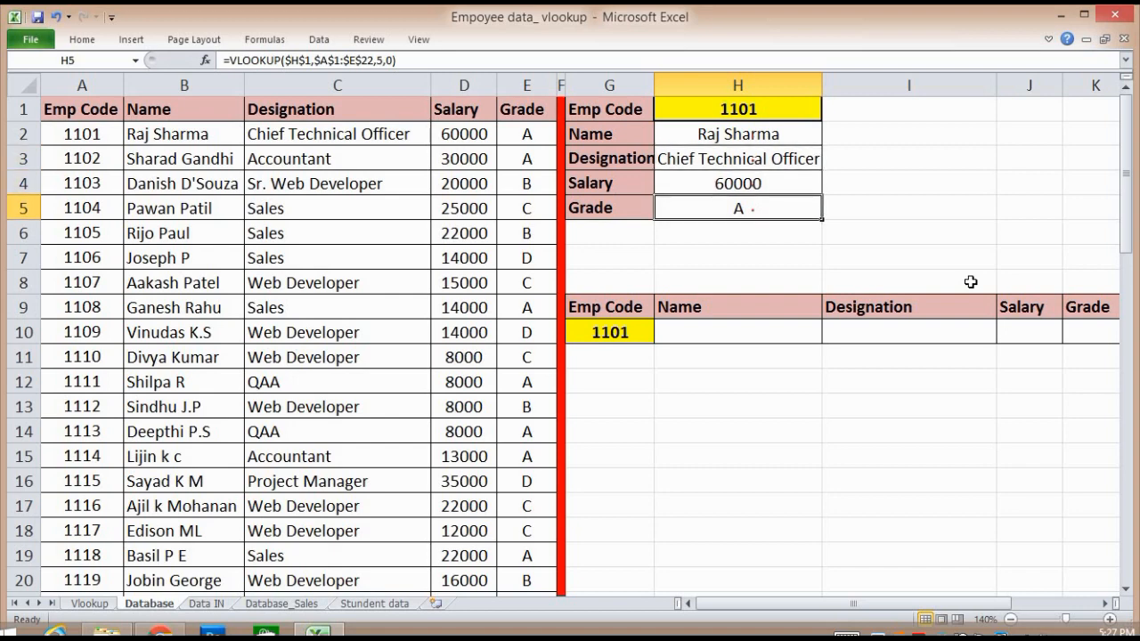
# - Review the lookup value, table array and column index number in the Designation and Salary VLOOKUPs in H3 and H4
pyautogui.press('Up')
pyautogui.press('Up')
pyautogui.press('F2')
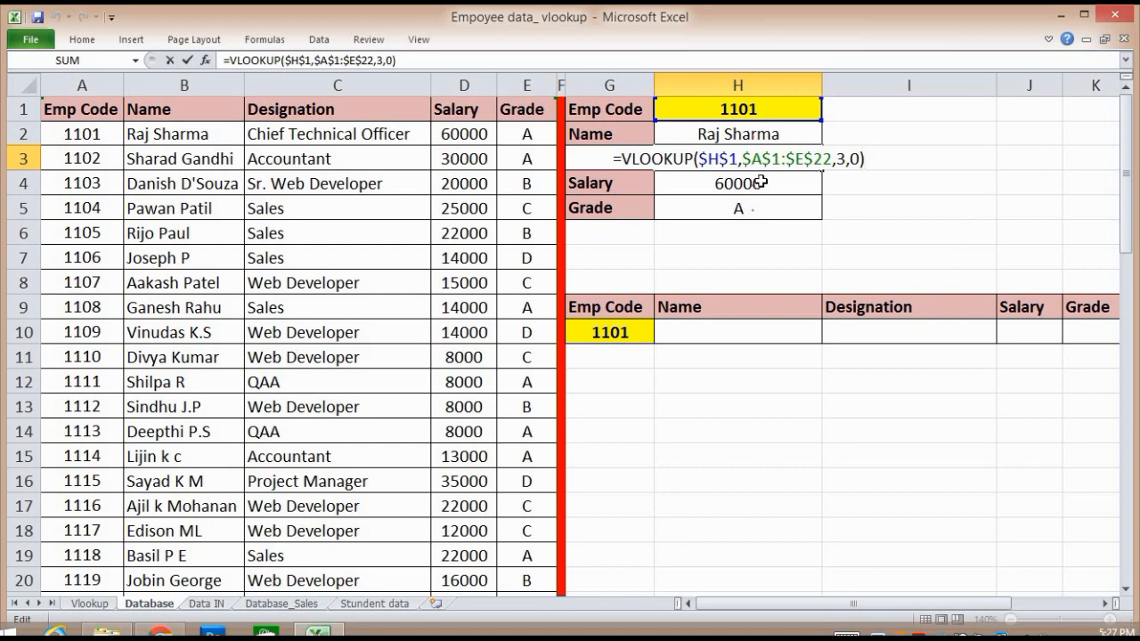
pyautogui.moveTo(700, 159); pyautogui.dragTo(832, 158)
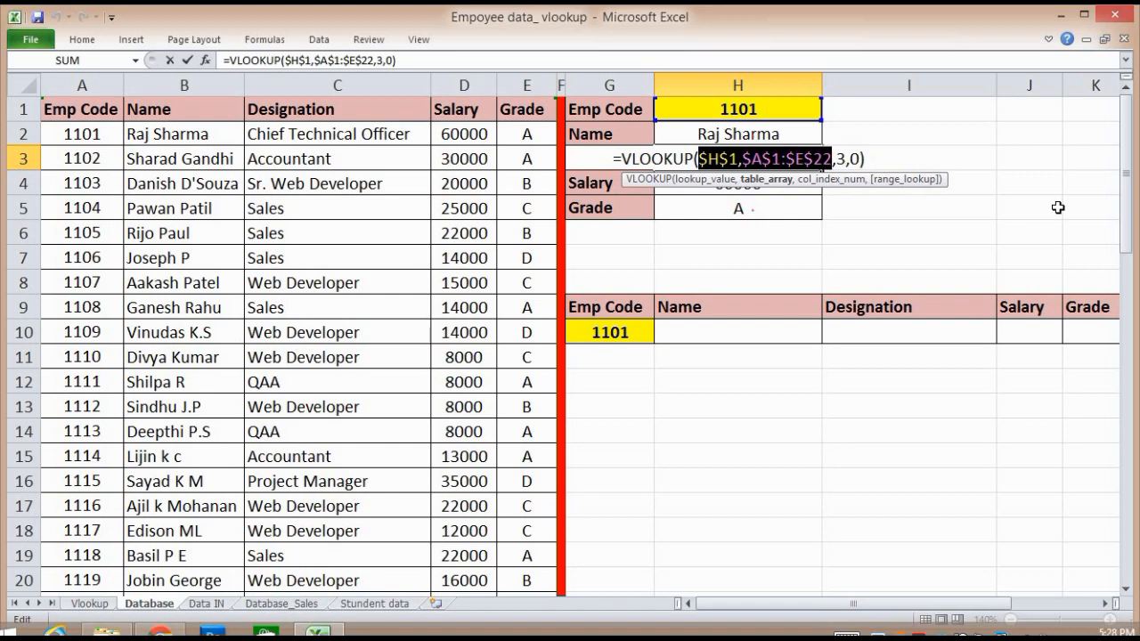
pyautogui.press('Right')
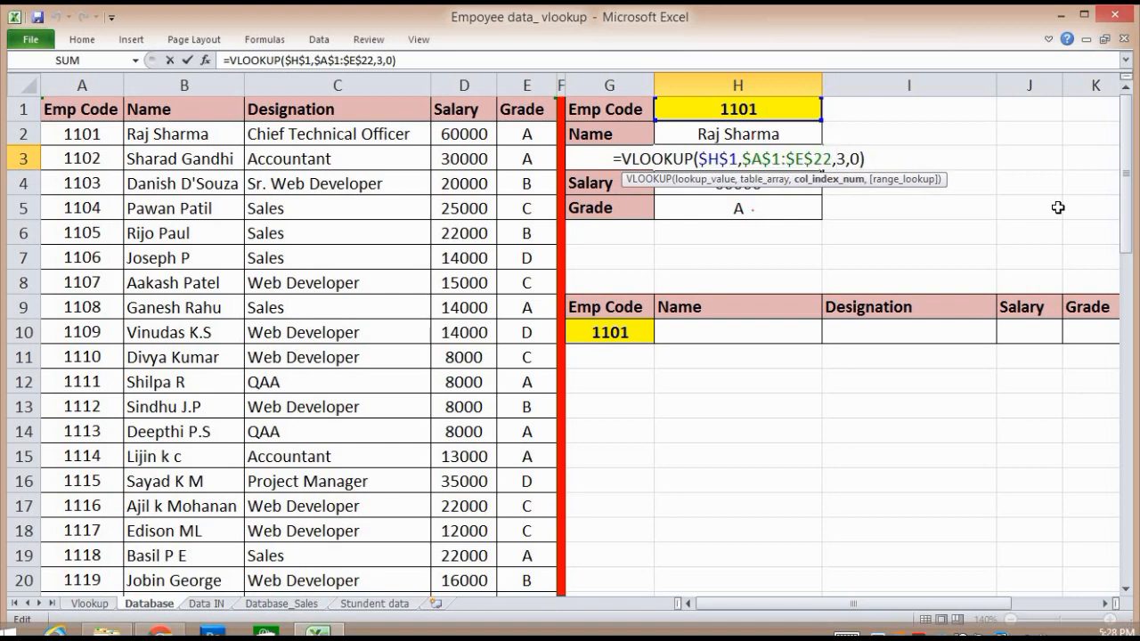
pyautogui.press('Return')
pyautogui.press('F2')
pyautogui.press('Left')
pyautogui.press('Left')
pyautogui.press('Left')
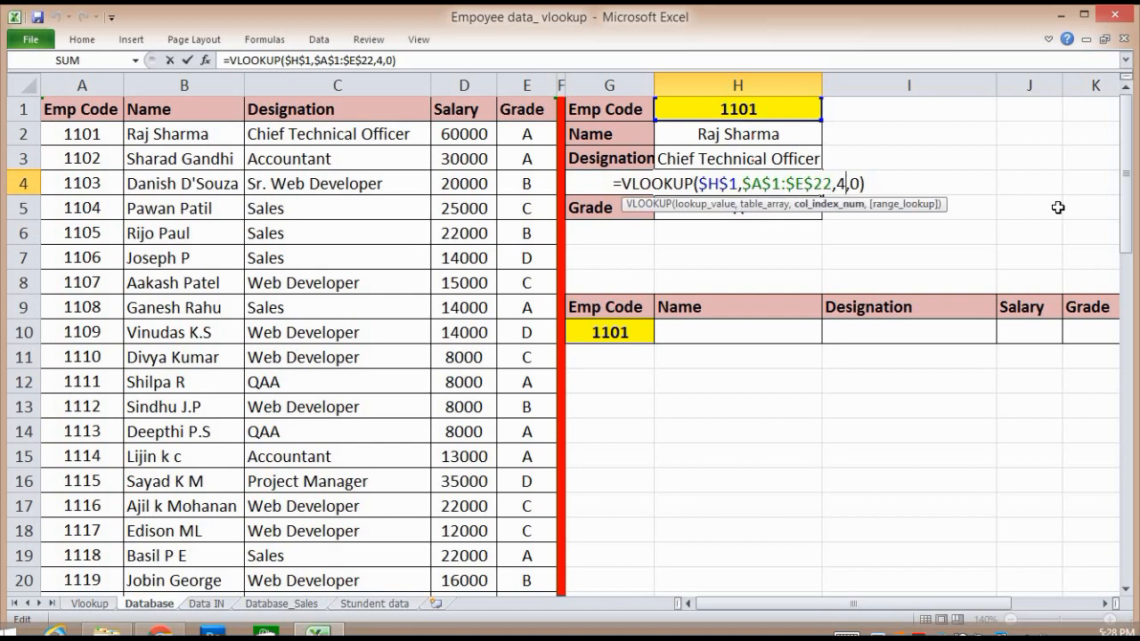
pyautogui.press('Escape')
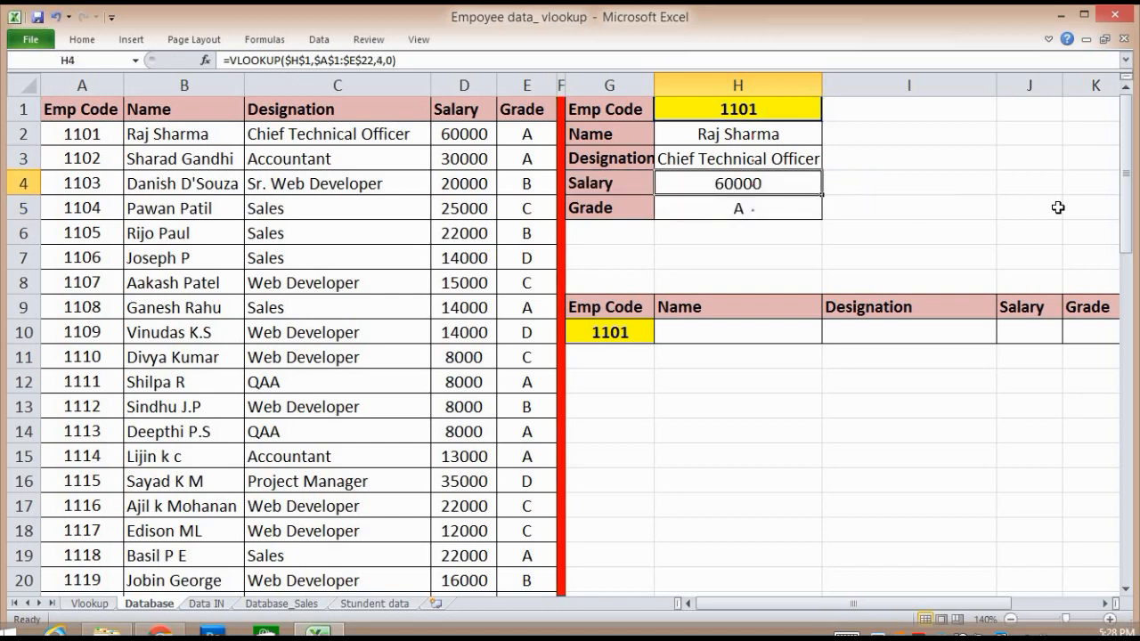
# - Start a MATCH formula in the empty cell H7 with the Designation label G3 as its lookup value
pyautogui.press('Down')
pyautogui.press('Down')
pyautogui.press('Down')
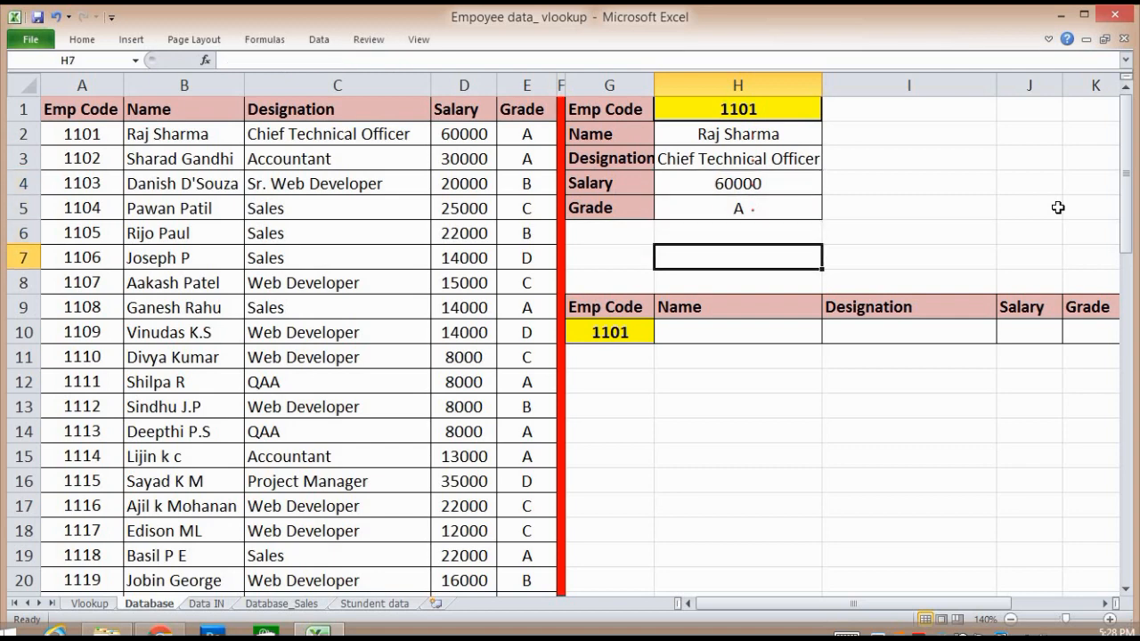
pyautogui.write('=')
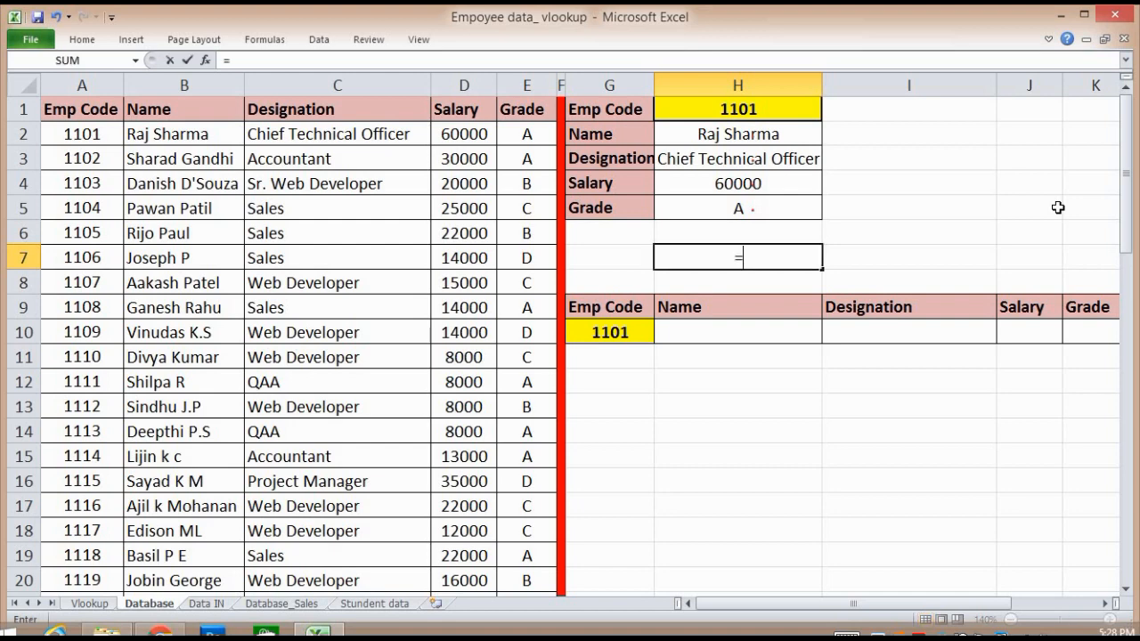
pyautogui.write('mat')
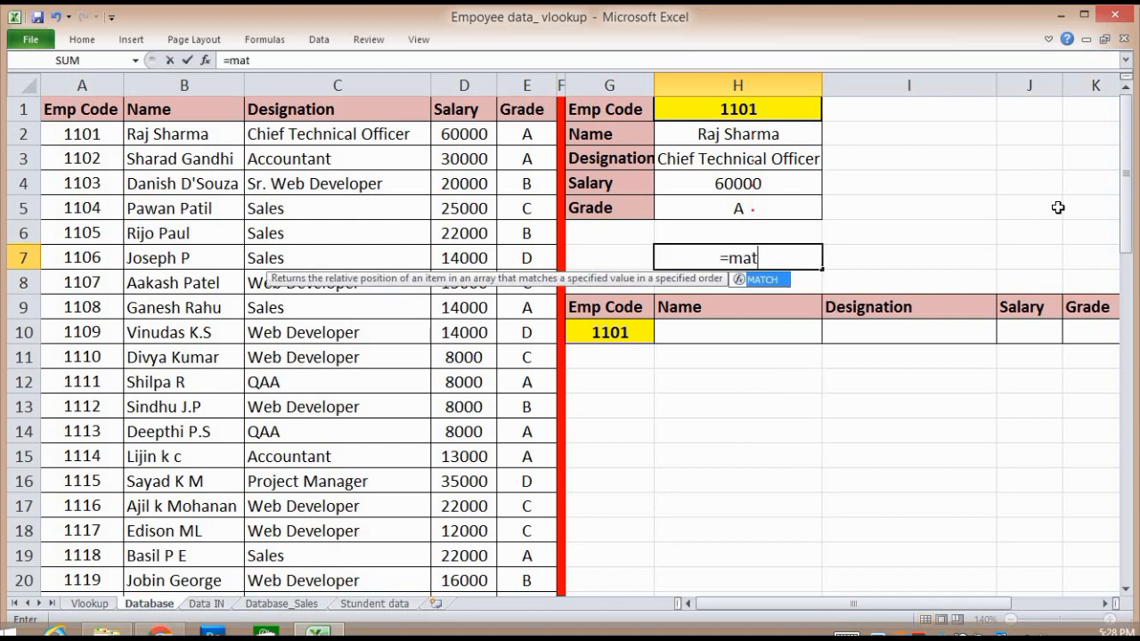
pyautogui.press('Tab')
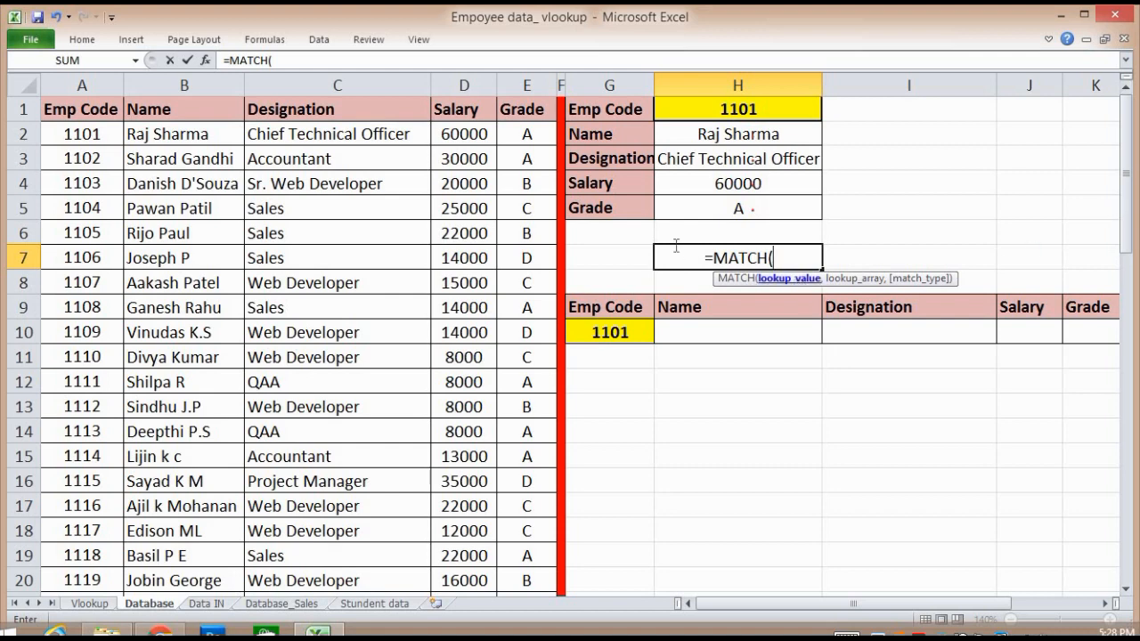
pyautogui.click(612, 161)
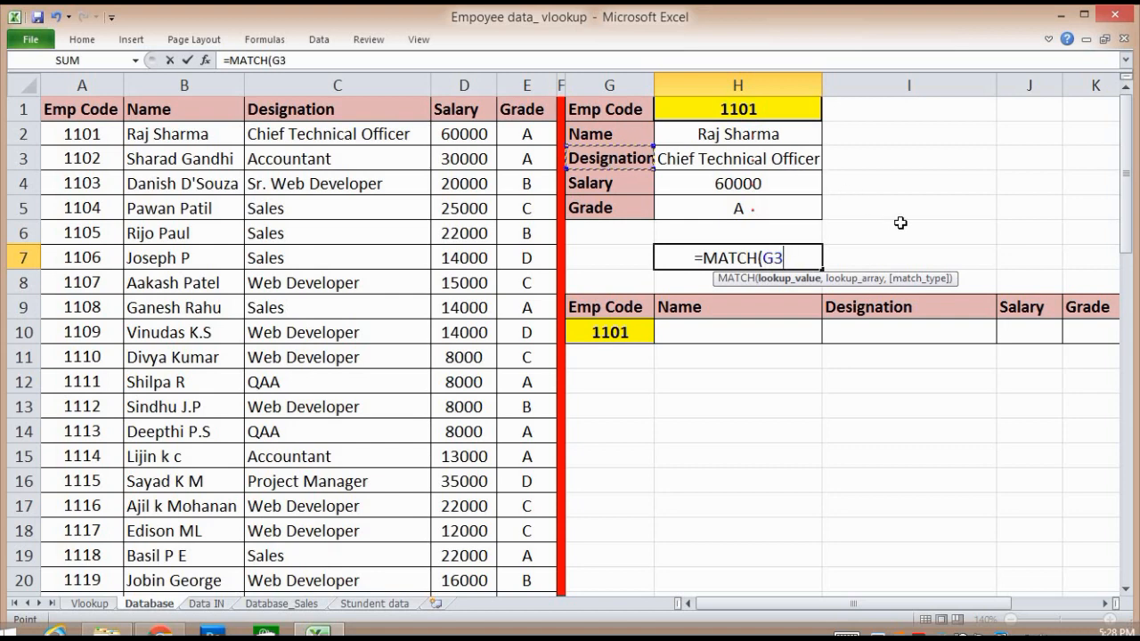
pyautogui.write(',')
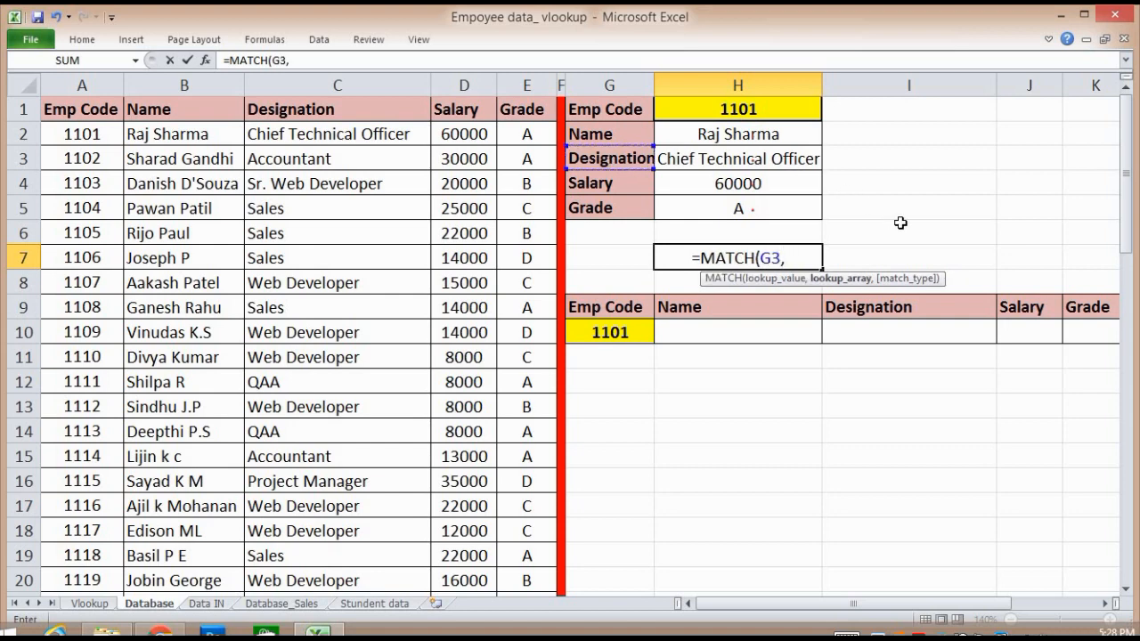
# - Complete the MATCH formula in H7 with the labels G1:G5 as lookup array and 0 for an exact match
pyautogui.click(608, 103)
pyautogui.hotkey('shift', 'Down')
pyautogui.hotkey('shift', 'Down')
pyautogui.hotkey('shift', 'Down')
pyautogui.hotkey('shift', 'Down')
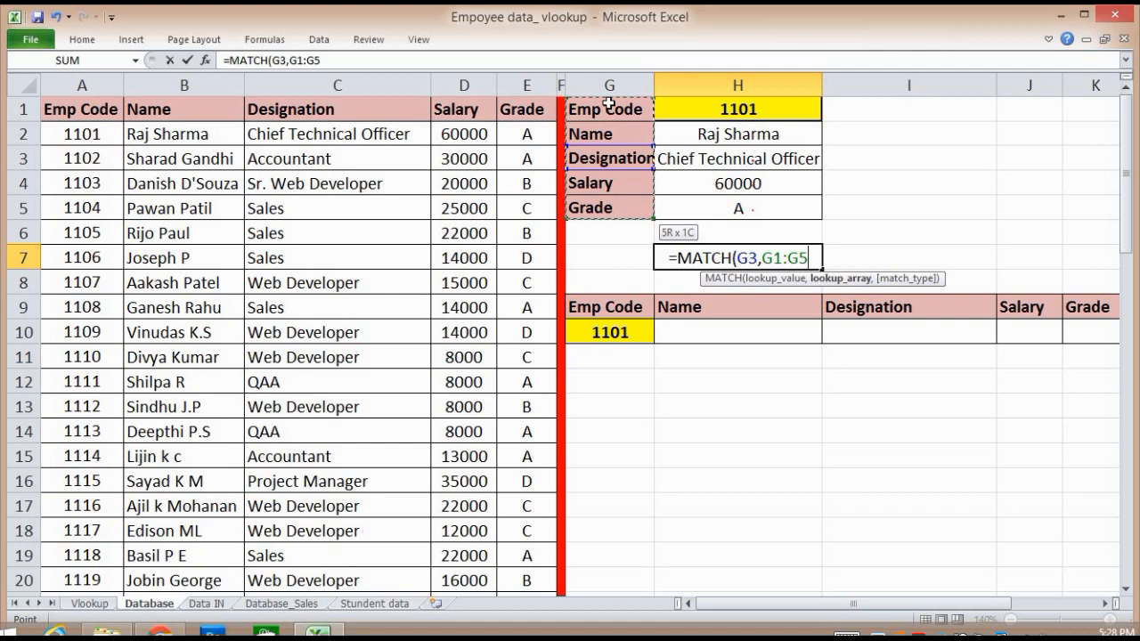
pyautogui.write(',')
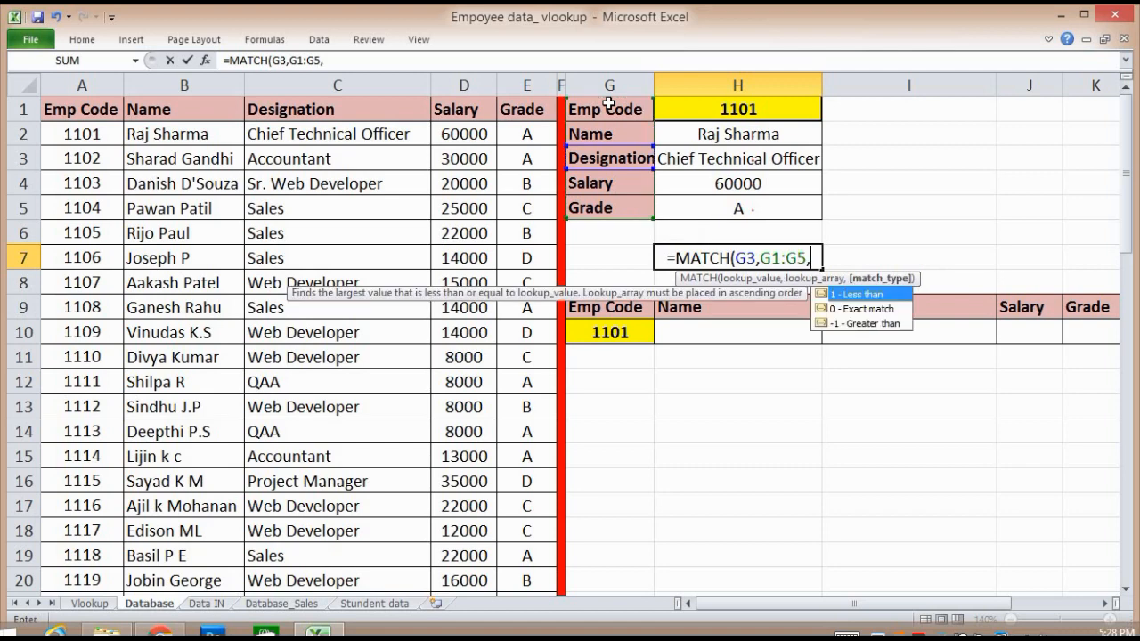
pyautogui.write('0')
pyautogui.hotkey('ctrl', 'Return')
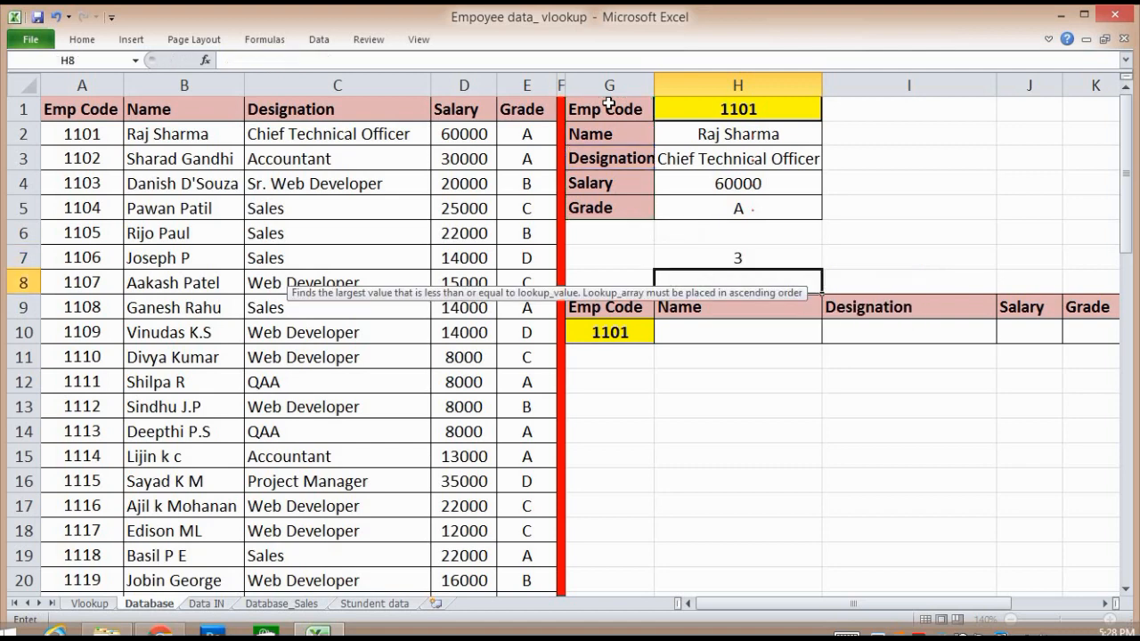
# - Compare the position of Designation among the labels starting at G1 with the MATCH result in H7
pyautogui.click(614, 157)
pyautogui.click(615, 109)
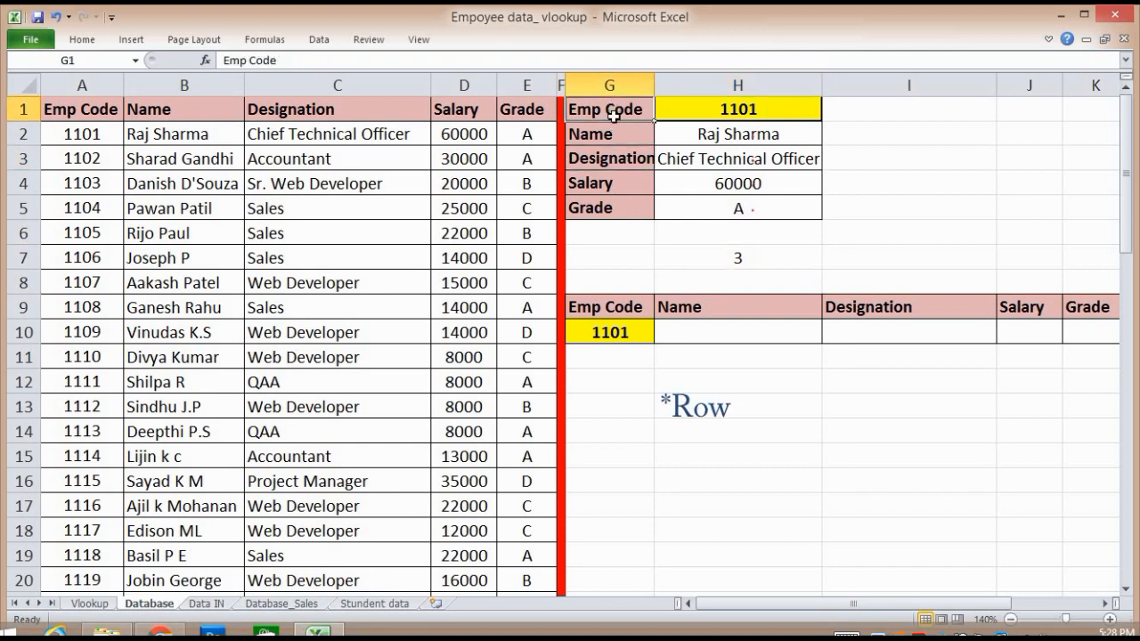
pyautogui.moveTo(590, 134); pyautogui.dragTo(606, 160)
pyautogui.click(606, 159)
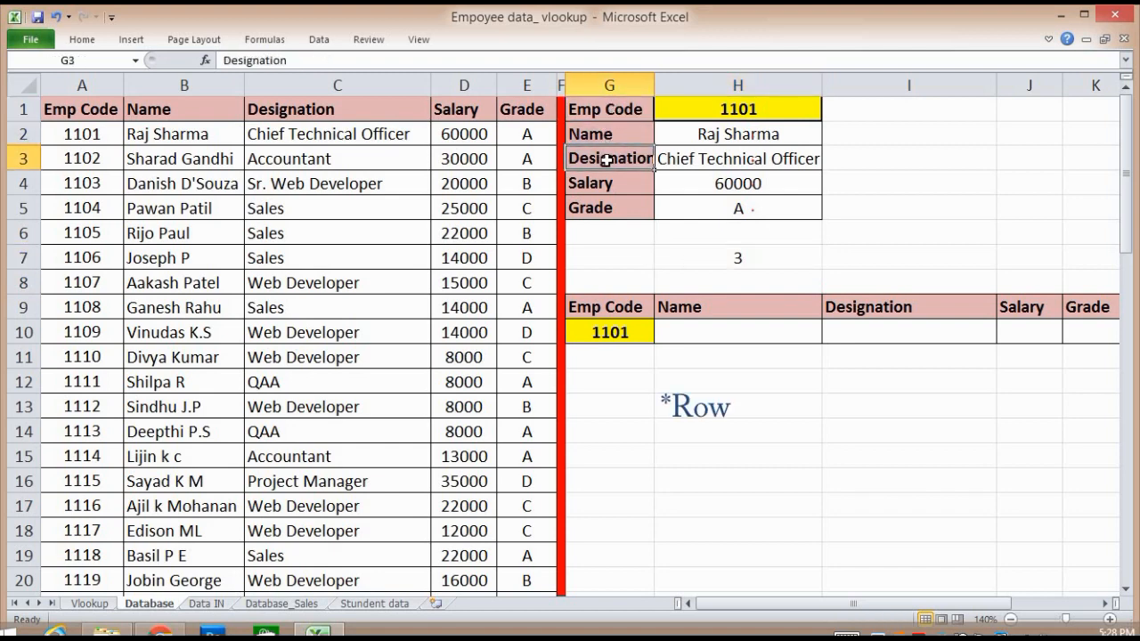
pyautogui.click(724, 260)
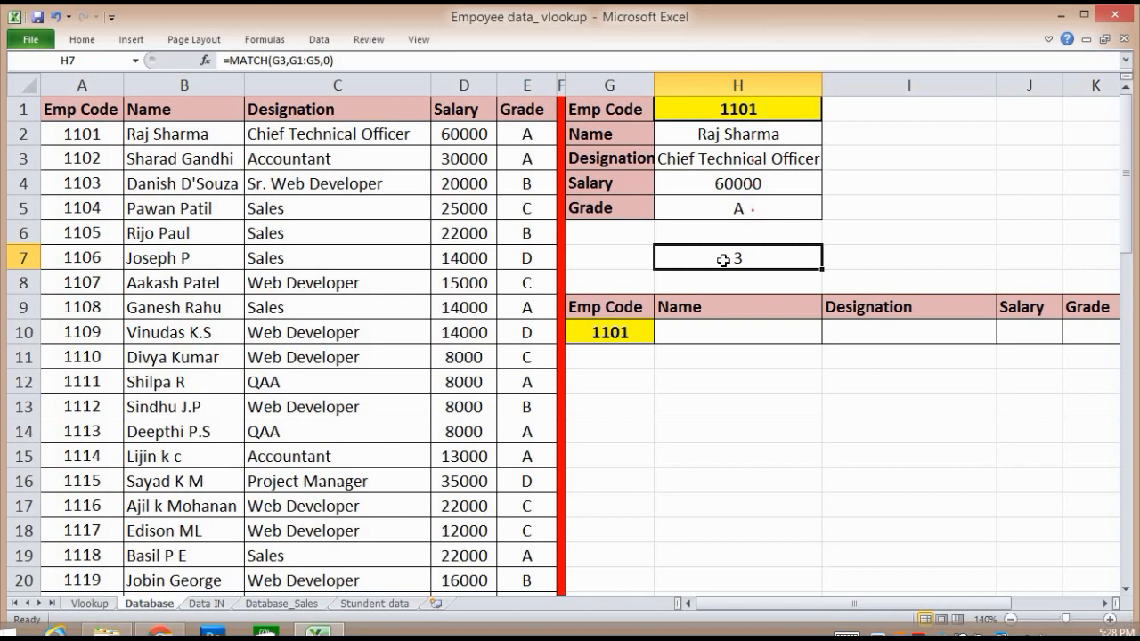
# - Clear the Salary and Grade formulas in H4:H5
pyautogui.press('Up')
pyautogui.press('Up')
pyautogui.press('Up')
pyautogui.press('Up')
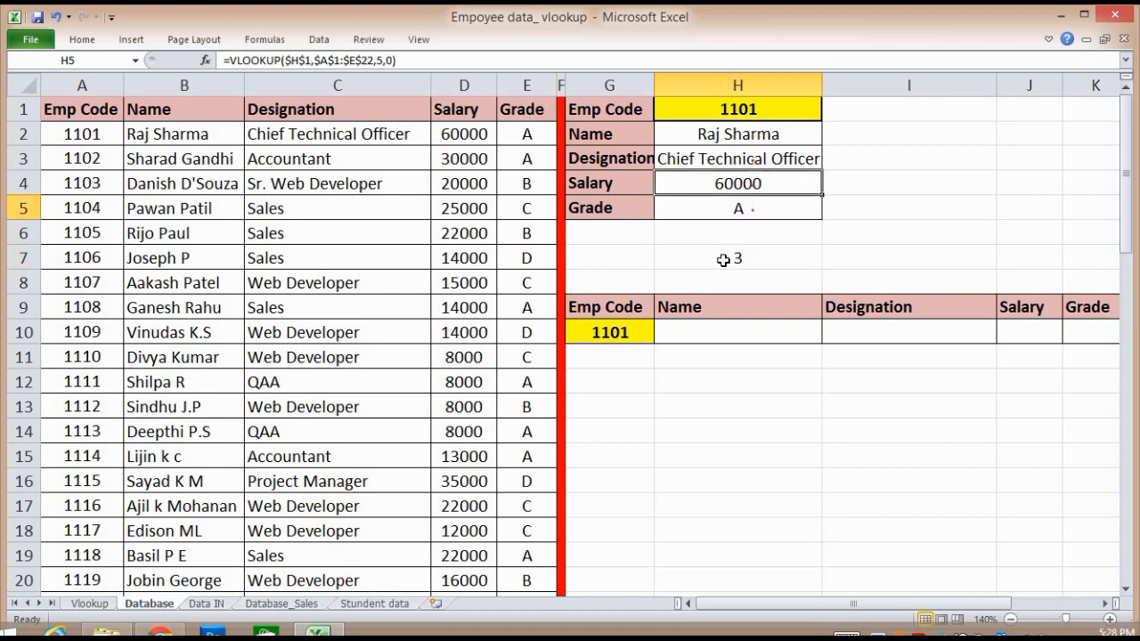
pyautogui.press('Down')
pyautogui.hotkey('shift', 'Down')
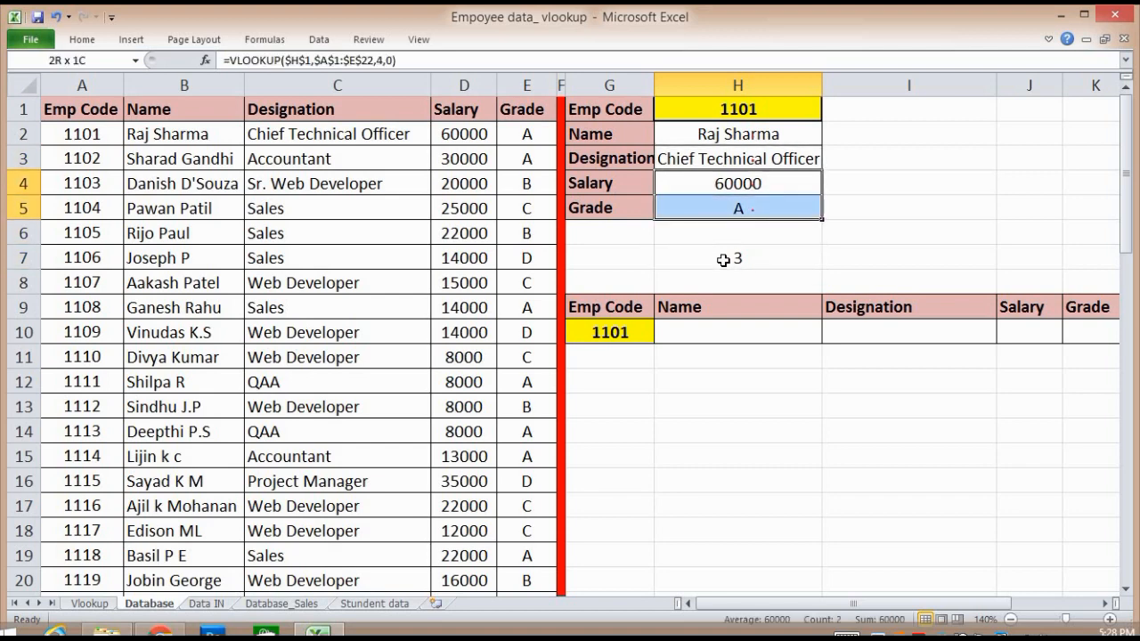
pyautogui.press('Delete')
# - Examine the column index number in the Designation VLOOKUP in H3
pyautogui.press('Up')
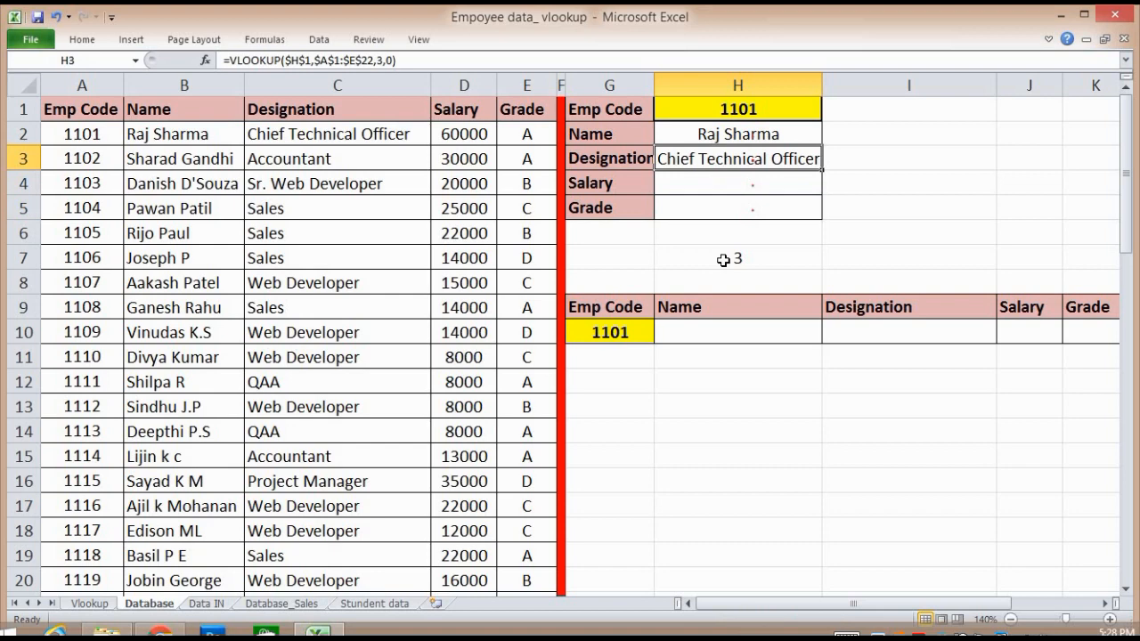
pyautogui.press('F2')
pyautogui.press('Left')
pyautogui.press('Left')
pyautogui.press('Left')
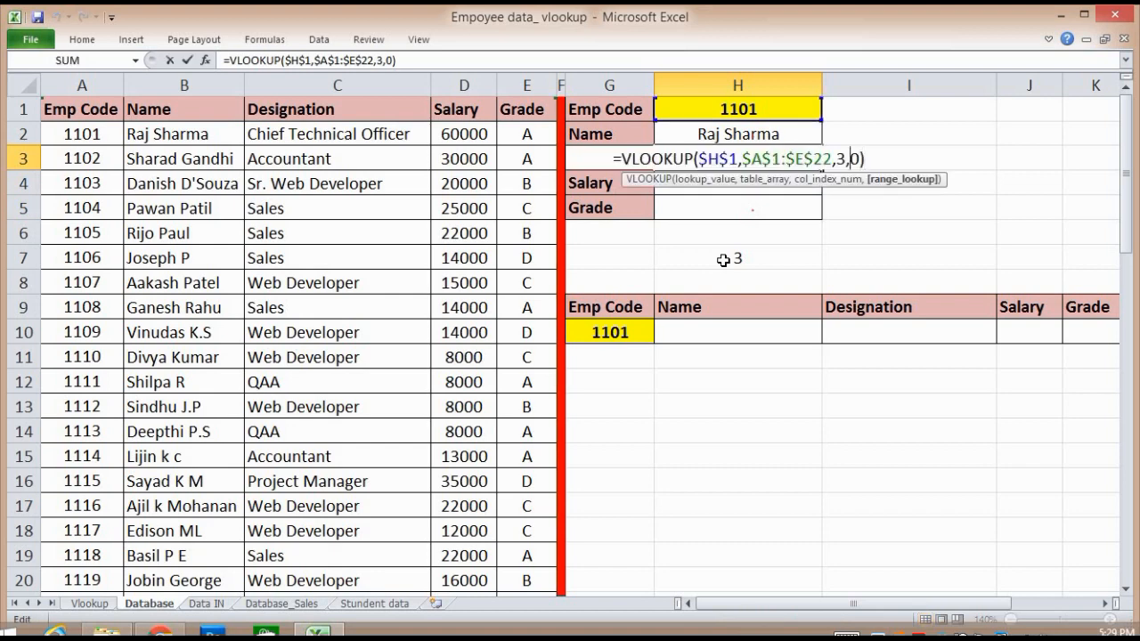
pyautogui.hotkey('shift', 'Left')
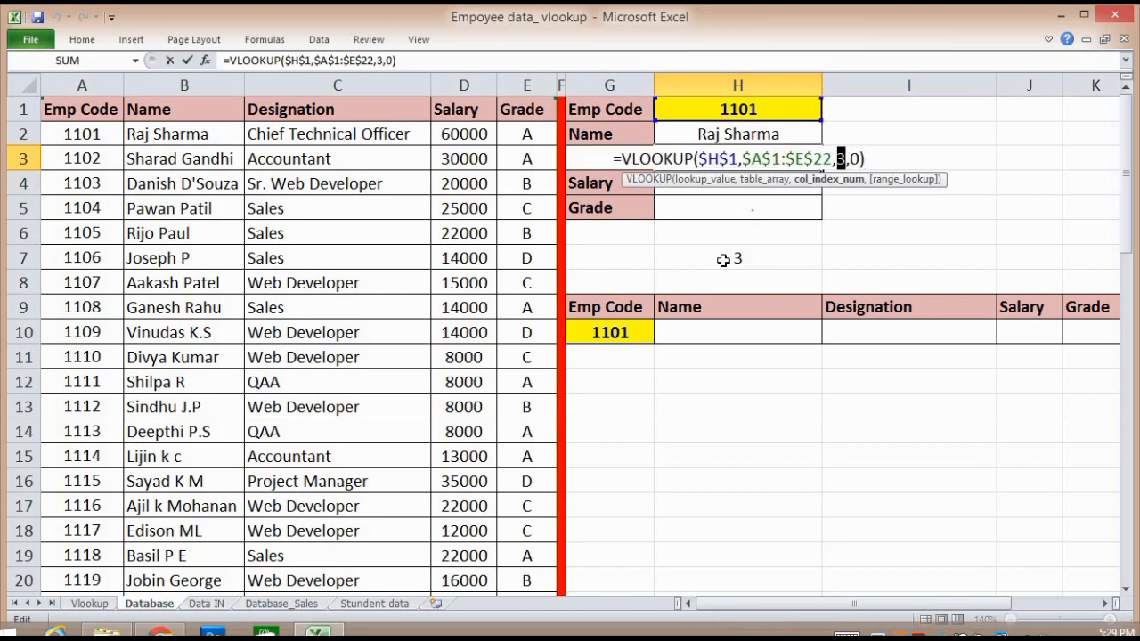
pyautogui.press('Return')
# - Copy the expression MATCH(G3,G1:G5,0), without the equals sign, from the formula in H7
pyautogui.press('Down')
pyautogui.press('Down')
pyautogui.press('Down')
pyautogui.press('F2')
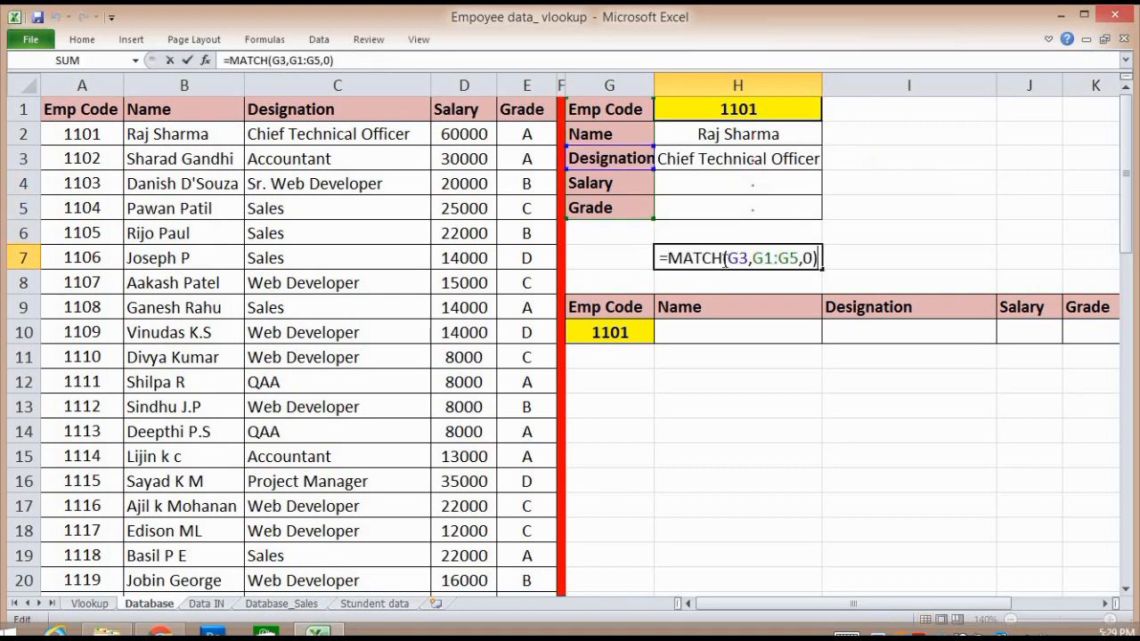
pyautogui.hotkey('shift', 'Left')
pyautogui.hotkey('shift', 'Left')
pyautogui.hotkey('shift', 'Left')
pyautogui.hotkey('shift', 'Left')
pyautogui.hotkey('shift', 'Left')
pyautogui.hotkey('shift', 'Left')
pyautogui.hotkey('shift', 'Left')
pyautogui.hotkey('shift', 'Left')
pyautogui.hotkey('shift', 'Left')
pyautogui.hotkey('shift', 'Left')
pyautogui.hotkey('shift', 'Left')
pyautogui.hotkey('shift', 'Left')
pyautogui.hotkey('shift', 'Left')
pyautogui.hotkey('shift', 'Left')
pyautogui.hotkey('shift', 'Left')
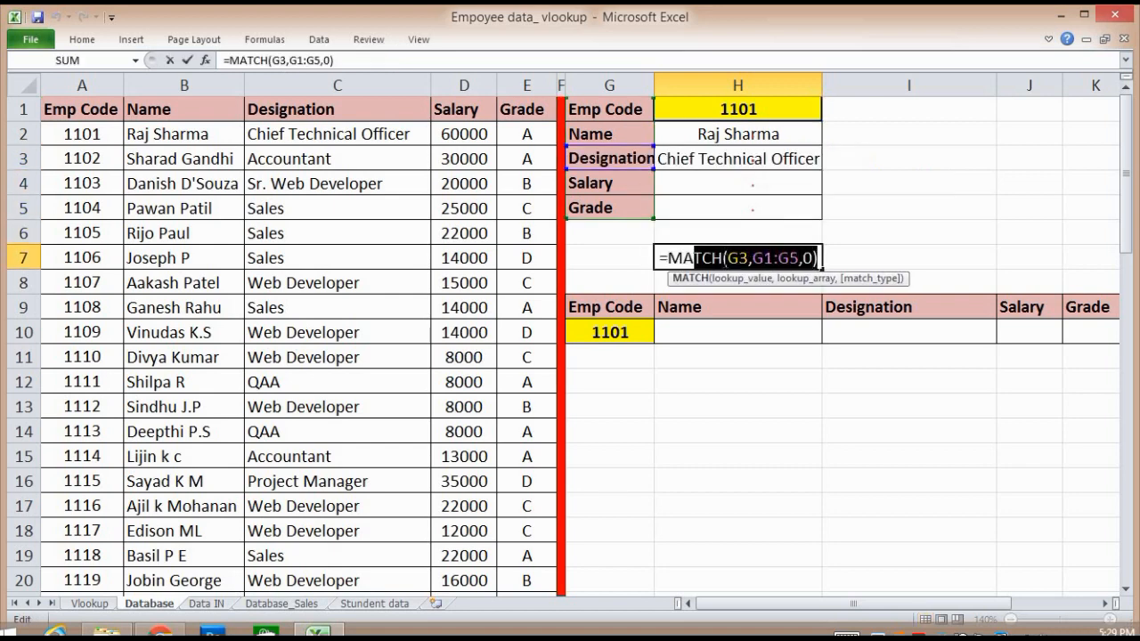
pyautogui.hotkey('shift', 'Left')
pyautogui.hotkey('shift', 'Left')
pyautogui.press('Escape')
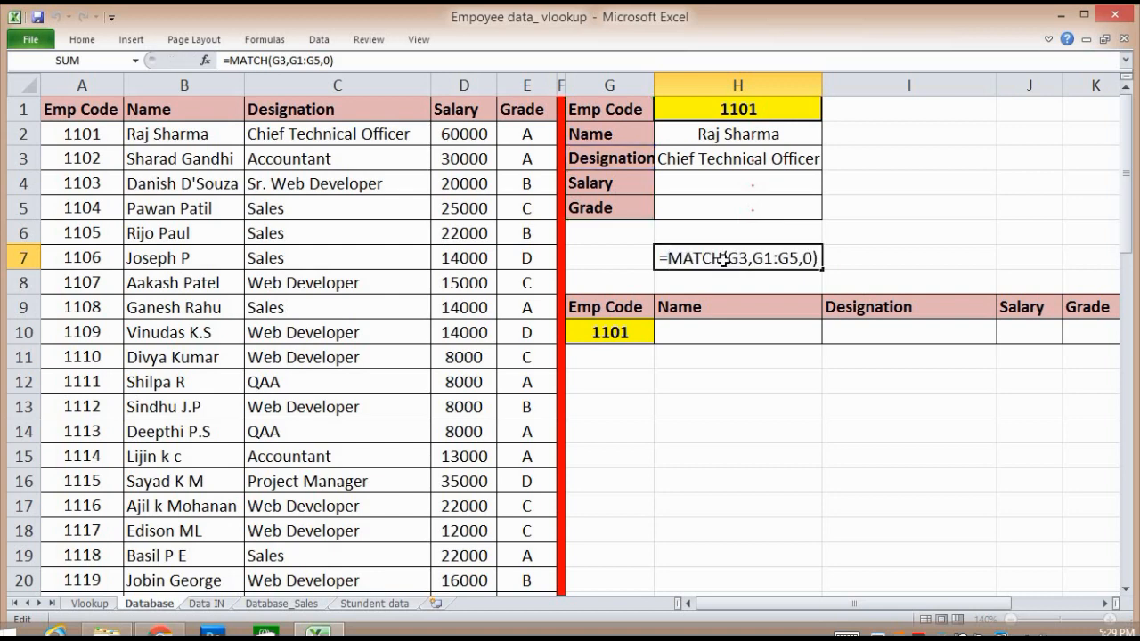
pyautogui.press('Return')
# - Replace the column index number in the Designation VLOOKUP in H3 with the copied MATCH(G3,G1:G5,0)
pyautogui.press('Up')
pyautogui.press('Up')
pyautogui.press('Up')
pyautogui.press('Up')
pyautogui.press('Up')
pyautogui.press('F2')
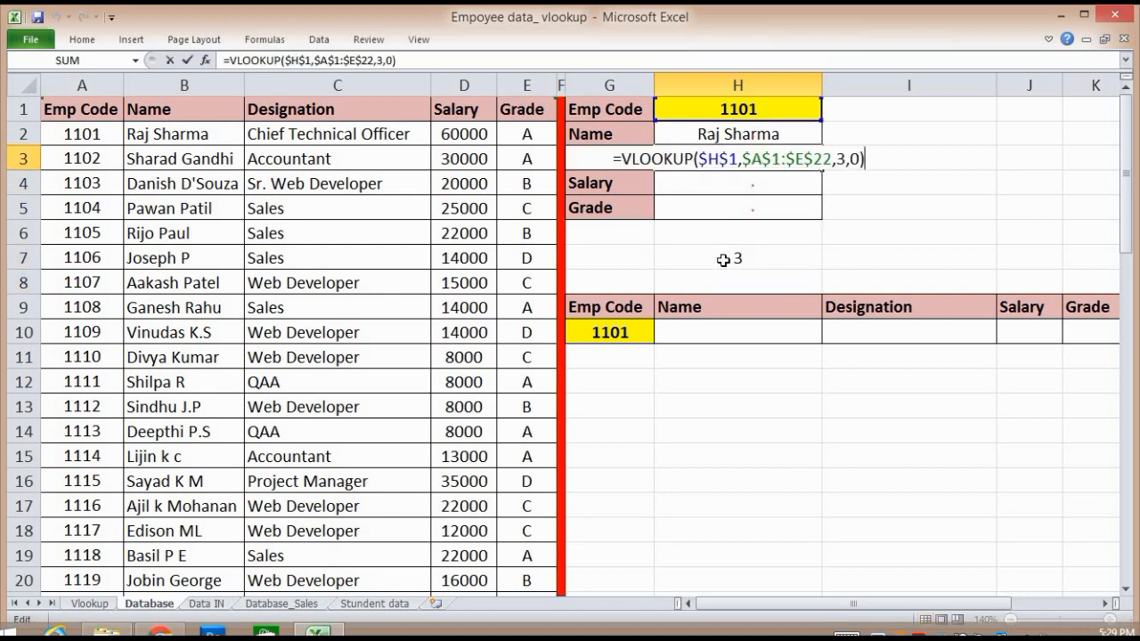
pyautogui.press('Left')
pyautogui.press('Left')
pyautogui.press('Left')
pyautogui.hotkey('shift', 'Left')
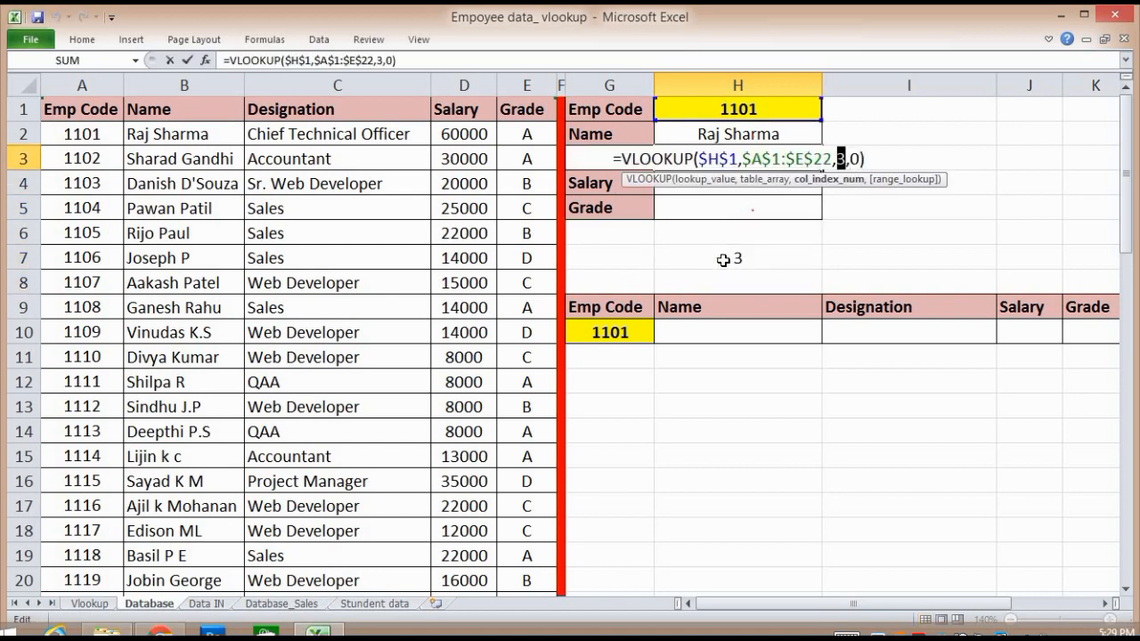
pyautogui.hotkey('ctrl', 'v')
pyautogui.press('Return')
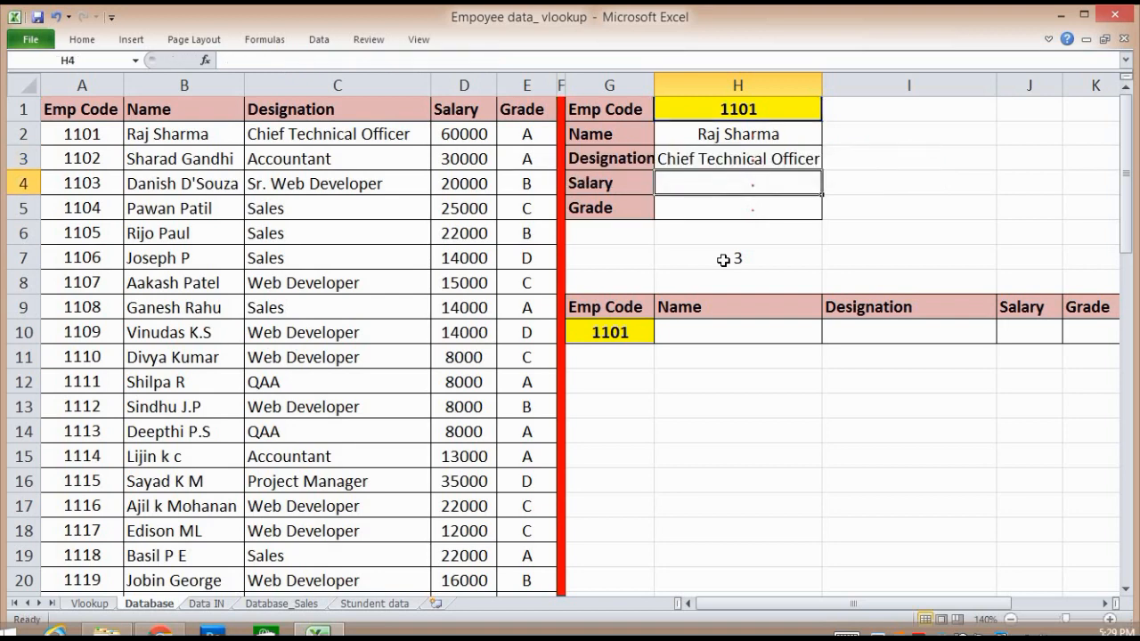
# - Copy the combined VLOOKUP and MATCH formula from H3 into the Salary and Grade cells H4 and H5
pyautogui.press('Up')
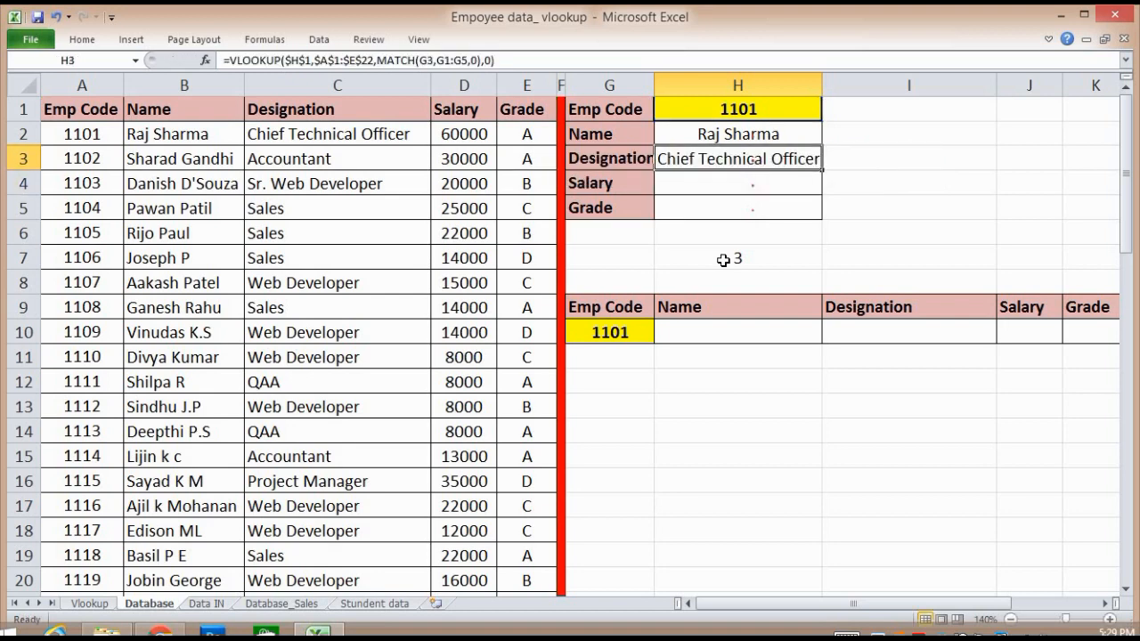
pyautogui.hotkey('ctrl', 'c')
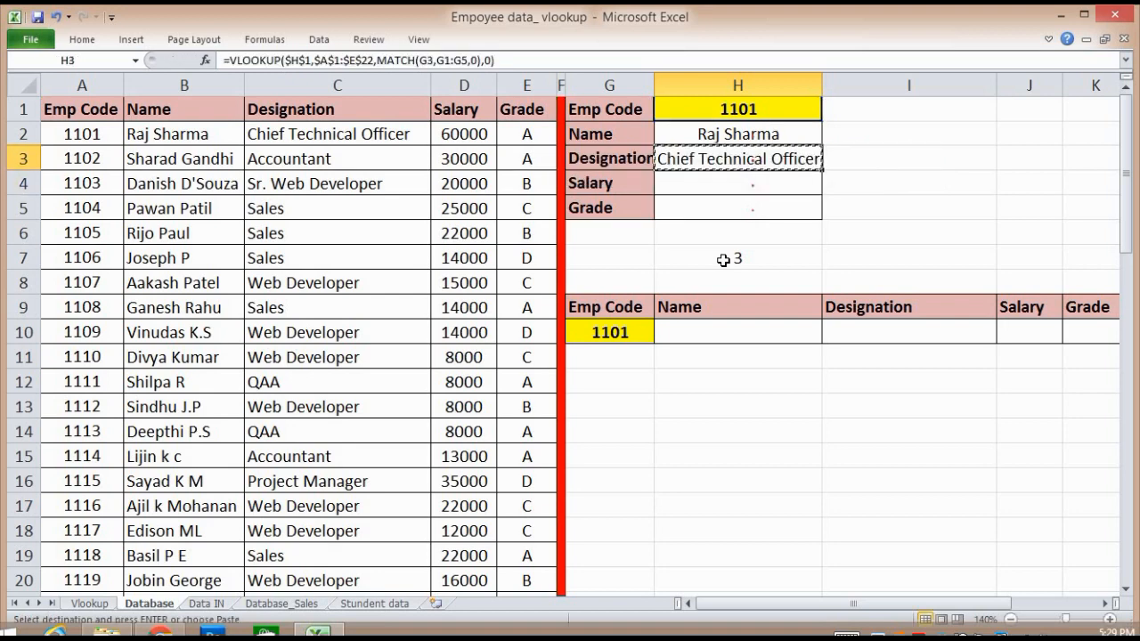
pyautogui.press('Down')
pyautogui.hotkey('ctrl', 'v')
pyautogui.press('Down')
pyautogui.hotkey('ctrl', 'v')
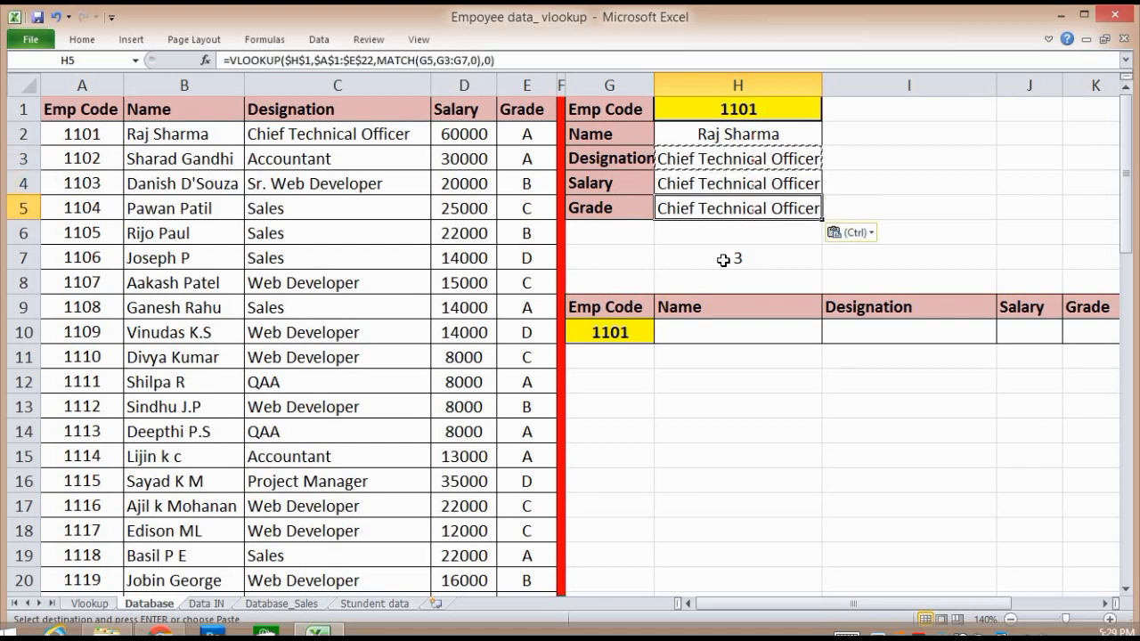
# - Examine the lookup value G3 in the MATCH part of the Designation formula in H3
pyautogui.press('Up')
pyautogui.press('Up')
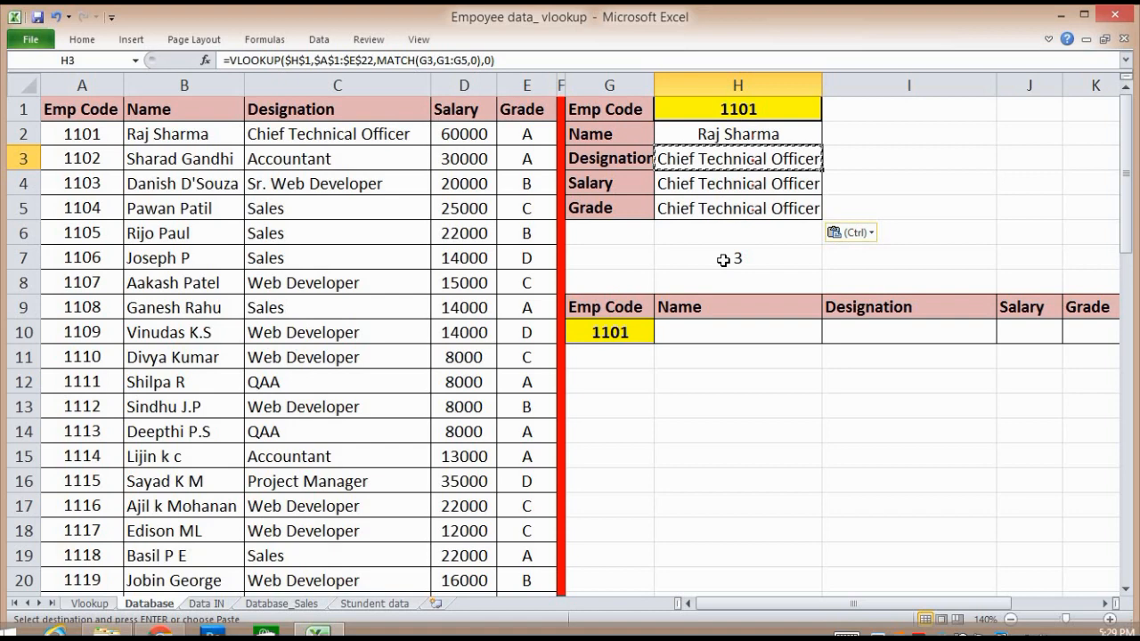
pyautogui.press('F2')
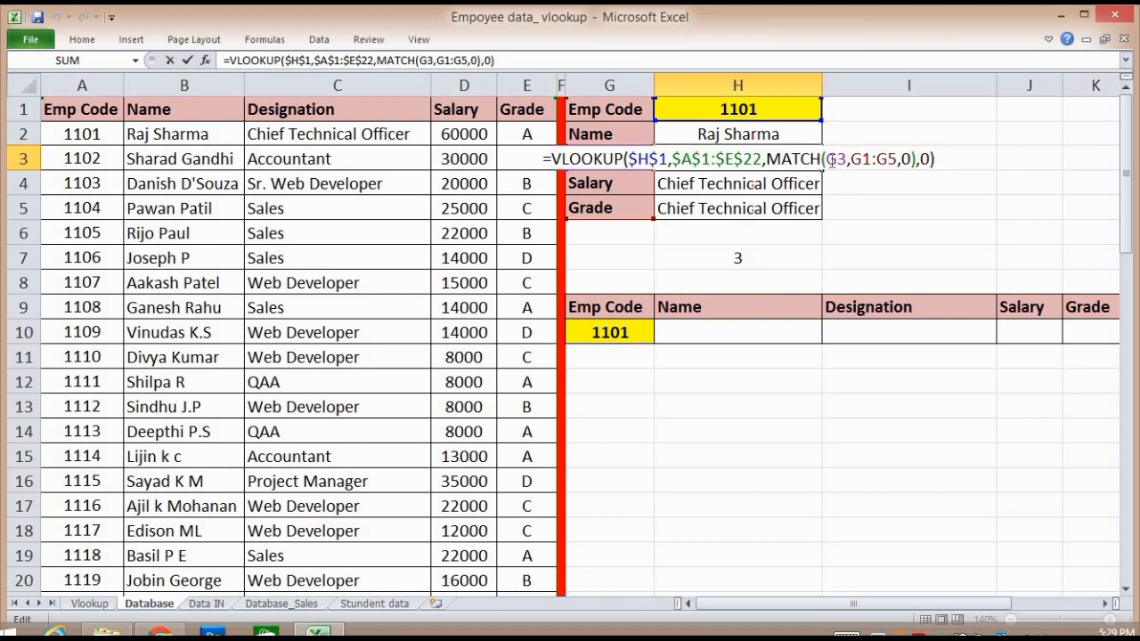
pyautogui.moveTo(826, 162); pyautogui.dragTo(848, 162)
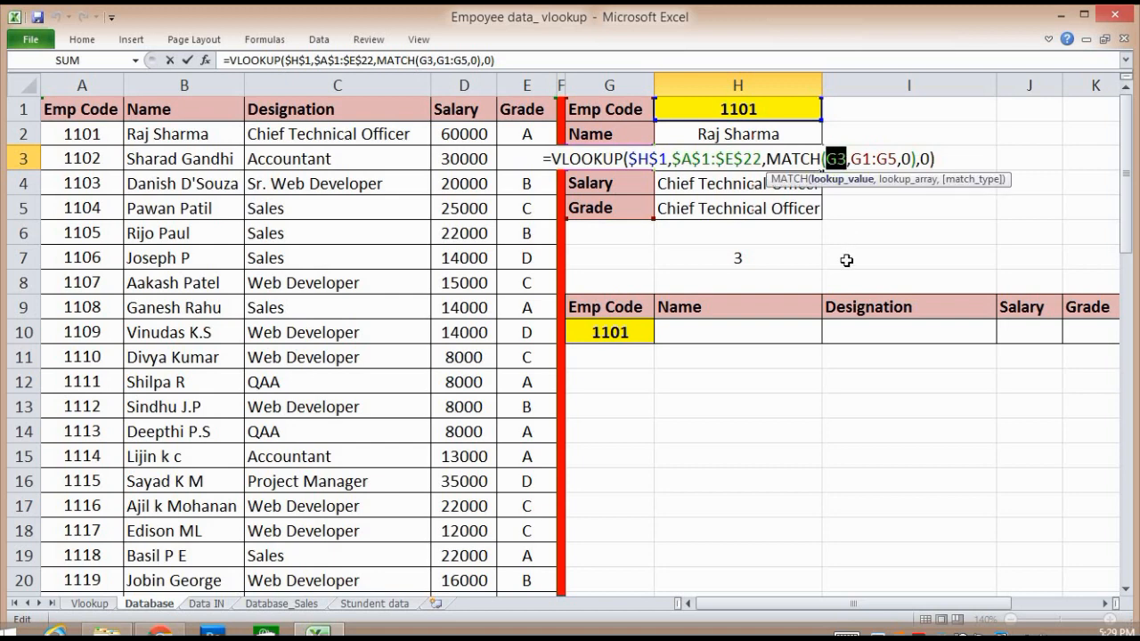
pyautogui.press('Return')
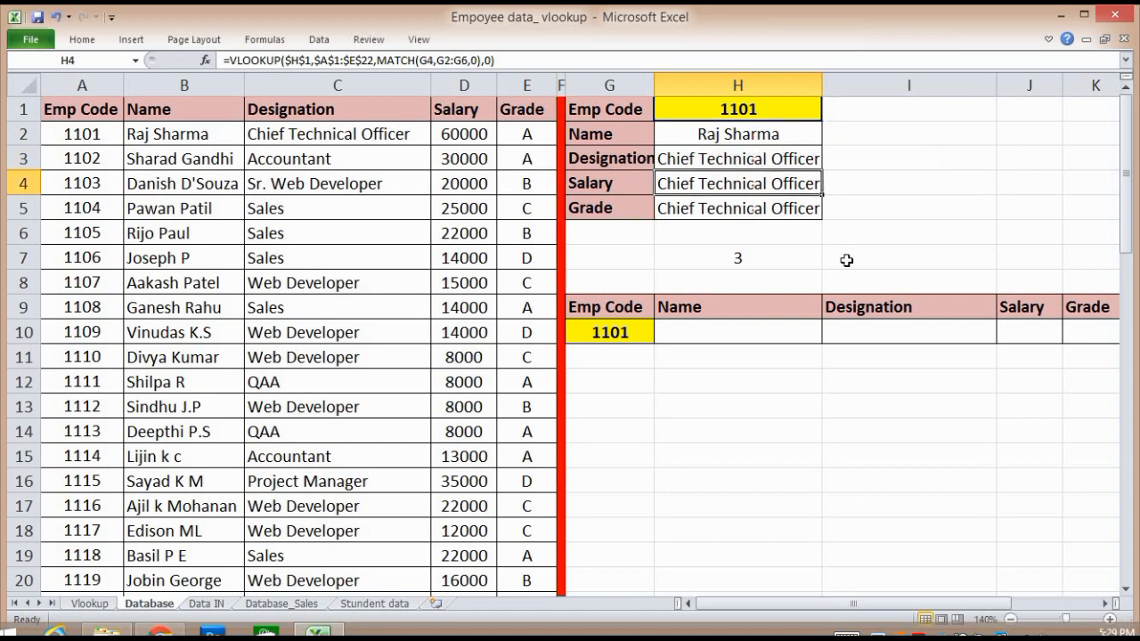
pyautogui.press('Up')
pyautogui.press('Up')
pyautogui.press('Down')
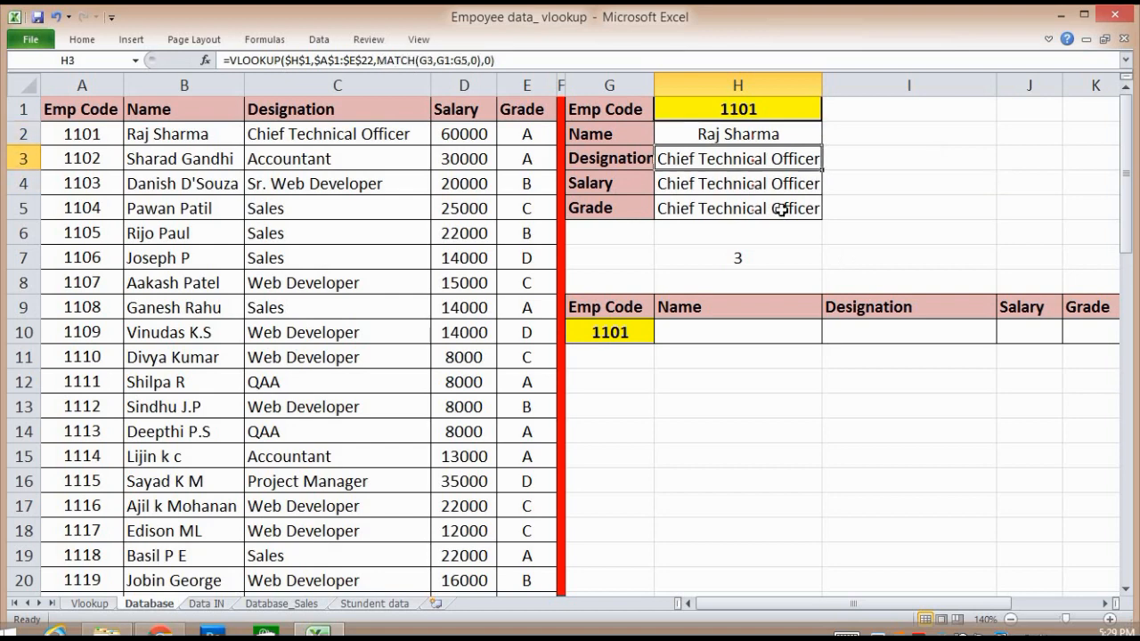
# - Review the field labels in G1:G5 against the Designation and Salary formulas in H3 and H4
pyautogui.click(616, 154)
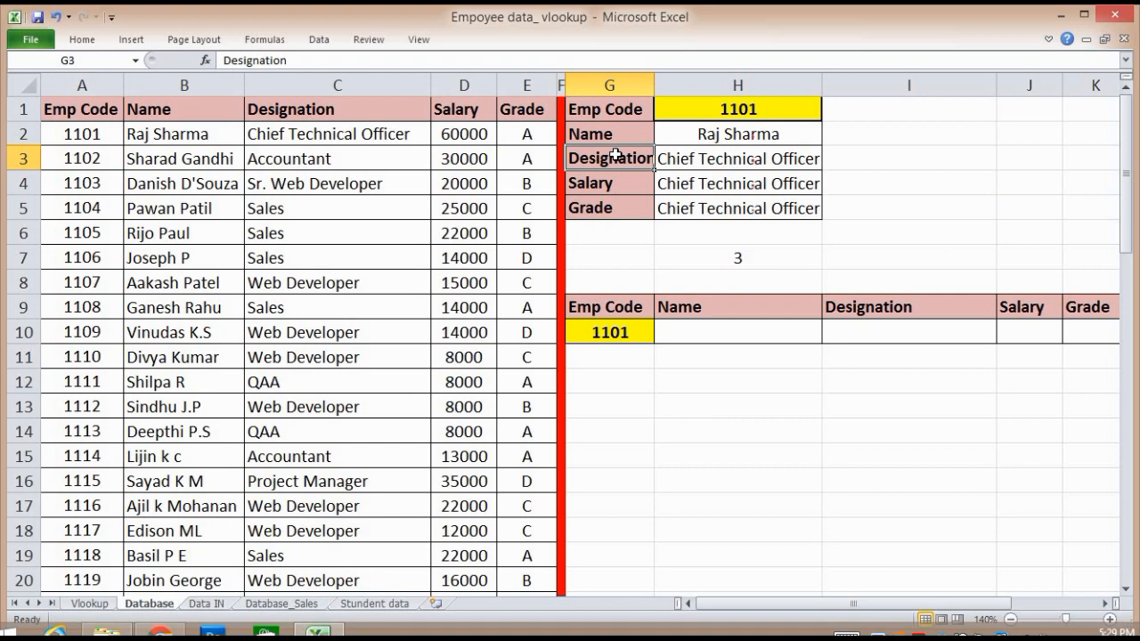
pyautogui.moveTo(612, 115); pyautogui.dragTo(613, 116)
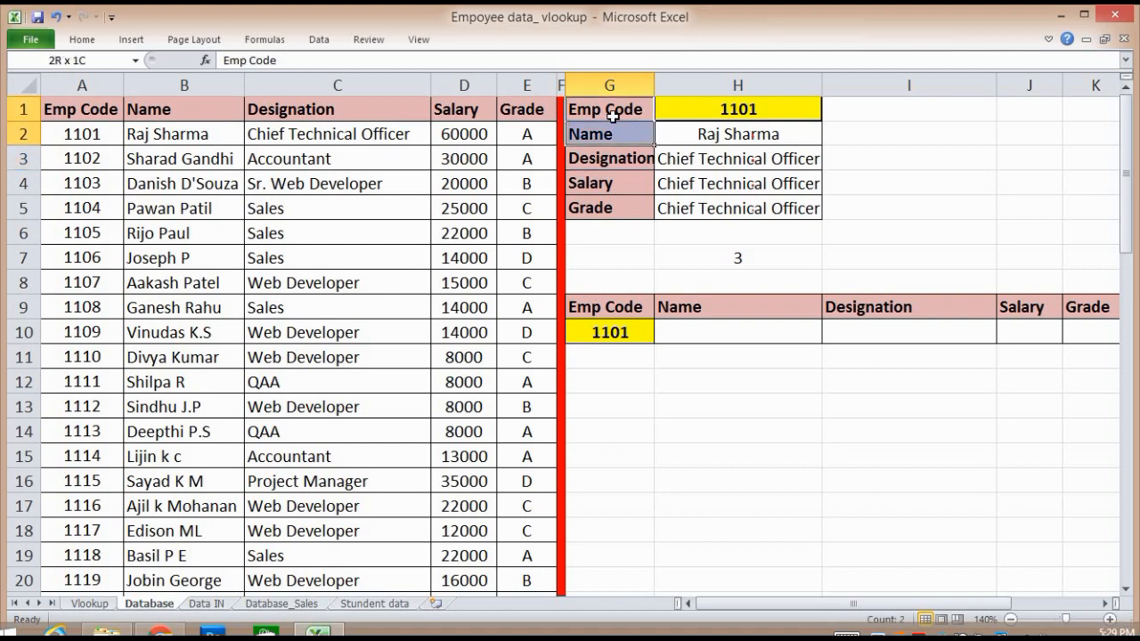
pyautogui.hotkey('shift', 'Down')
pyautogui.hotkey('shift', 'Down')
pyautogui.hotkey('shift', 'Down')
pyautogui.press('Down')
pyautogui.press('Down')
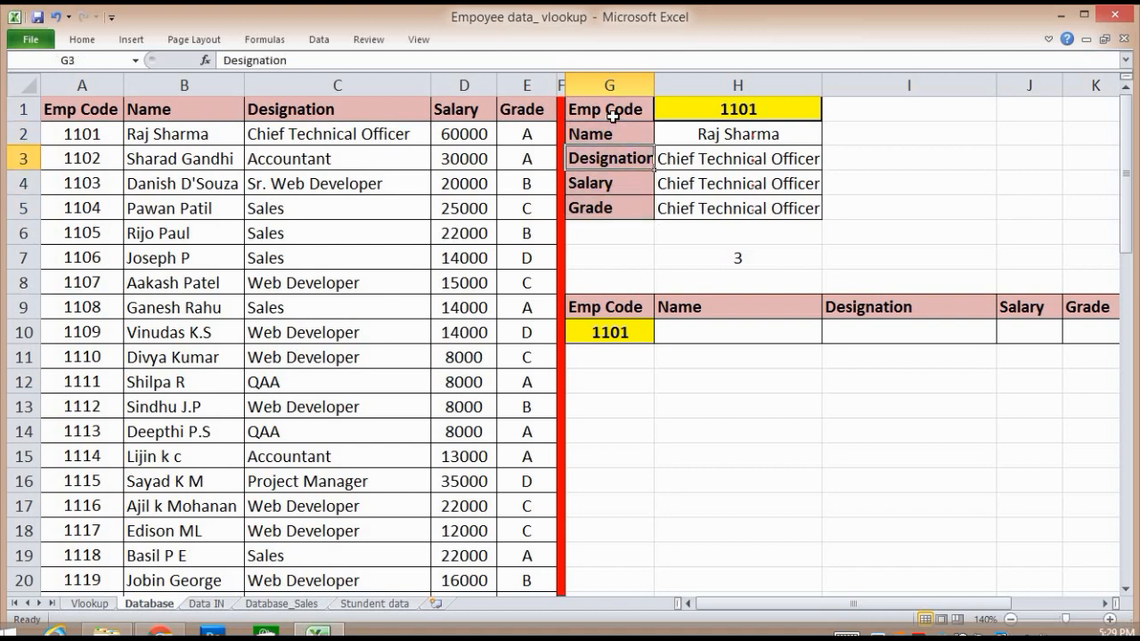
pyautogui.press('Up')
pyautogui.press('Up')
pyautogui.press('Right')
pyautogui.press('Down')
pyautogui.press('Down')
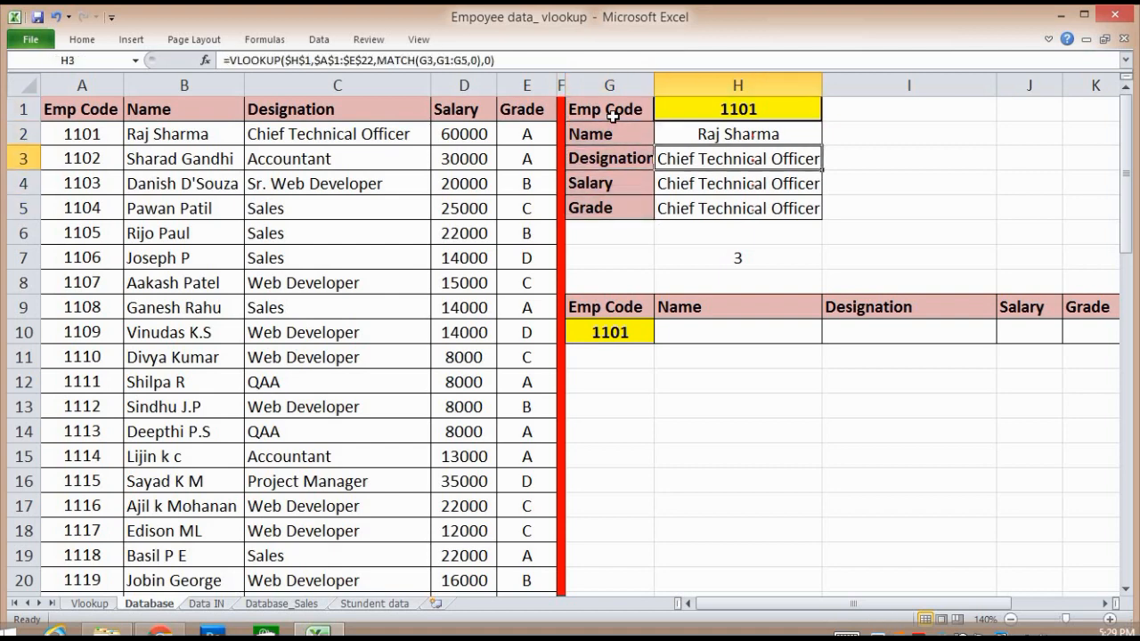
pyautogui.press('Down')
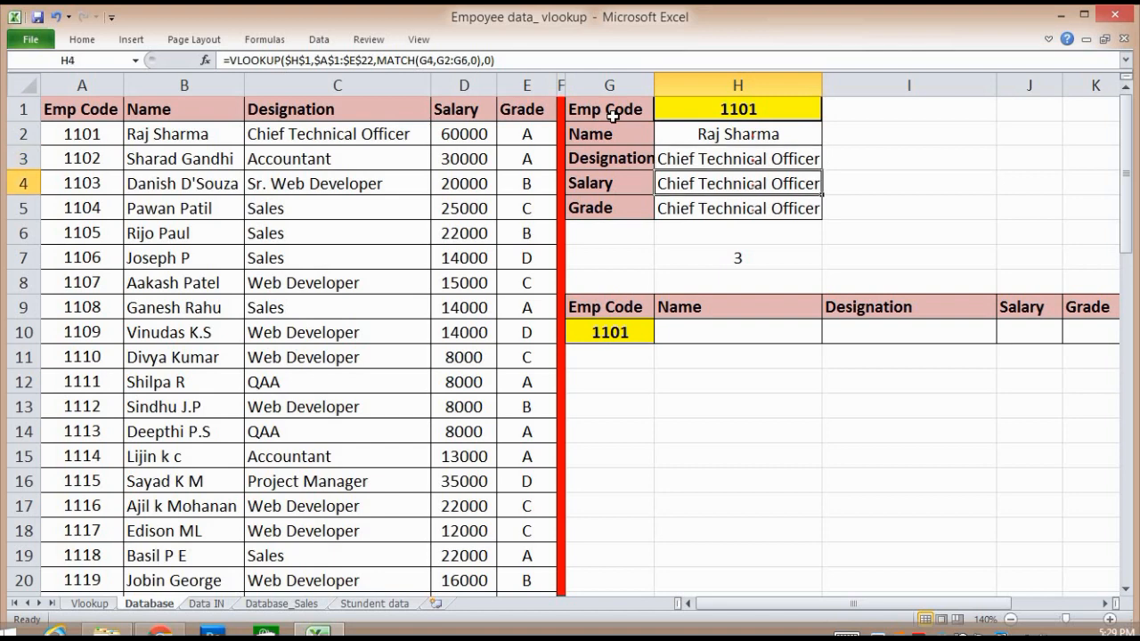
# - Compare the MATCH lookup array in the Designation formula in H3 with the one in the Salary formula in H4
pyautogui.press('Up')
pyautogui.press('F2')
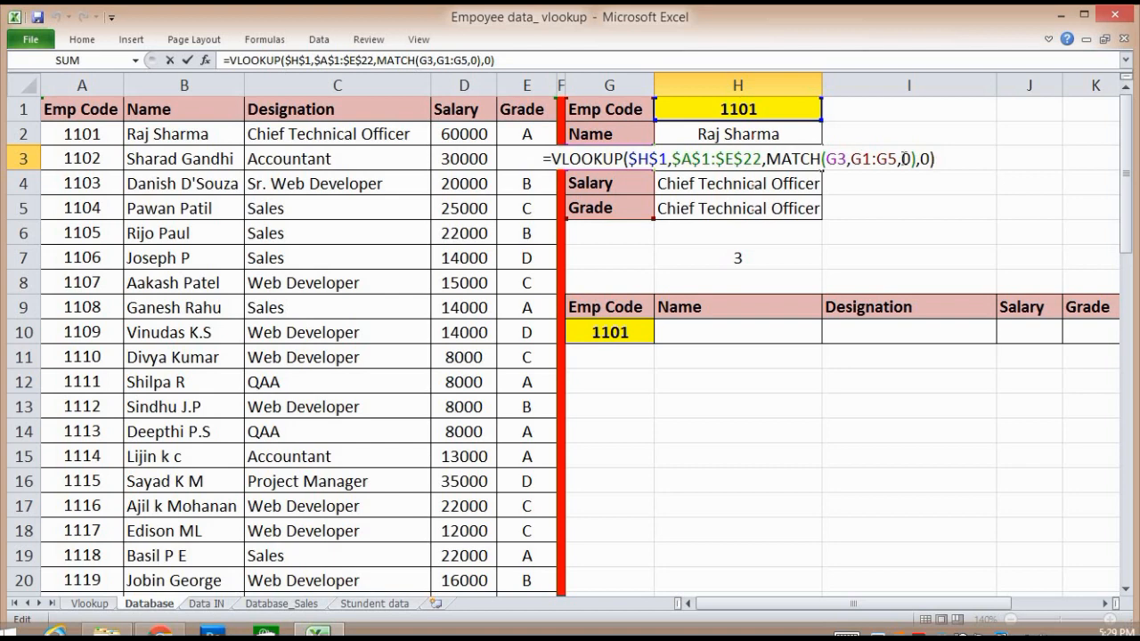
pyautogui.doubleClick(857, 157)
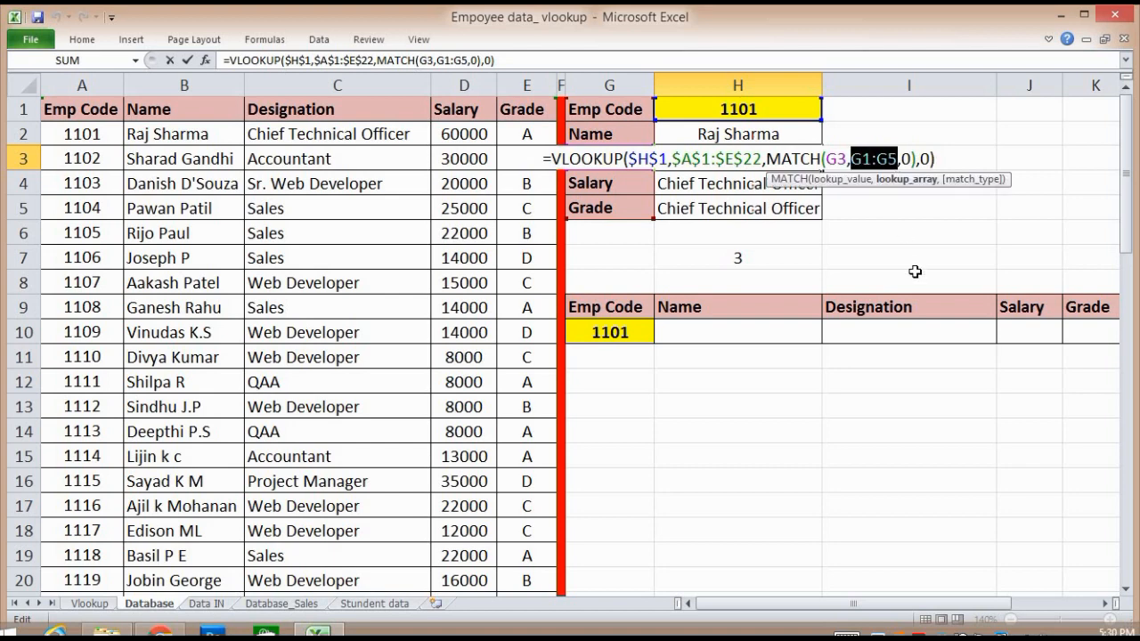
pyautogui.press('Escape')
pyautogui.press('Down')
pyautogui.press('F2')
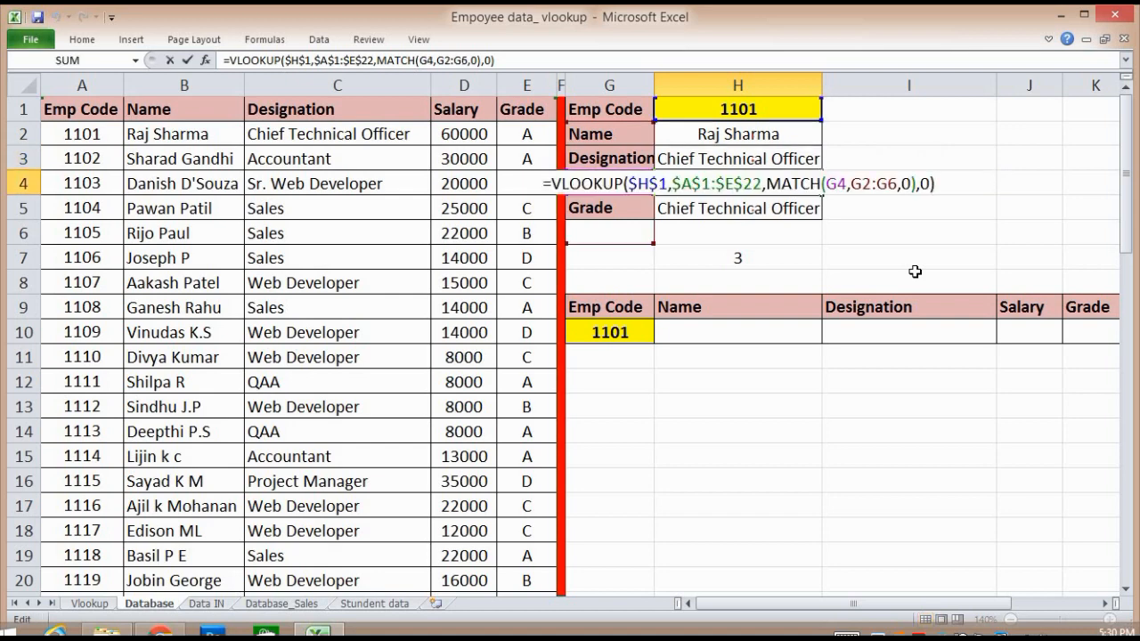
pyautogui.press('Left')
pyautogui.press('Left')
pyautogui.press('Left')
pyautogui.press('Left')
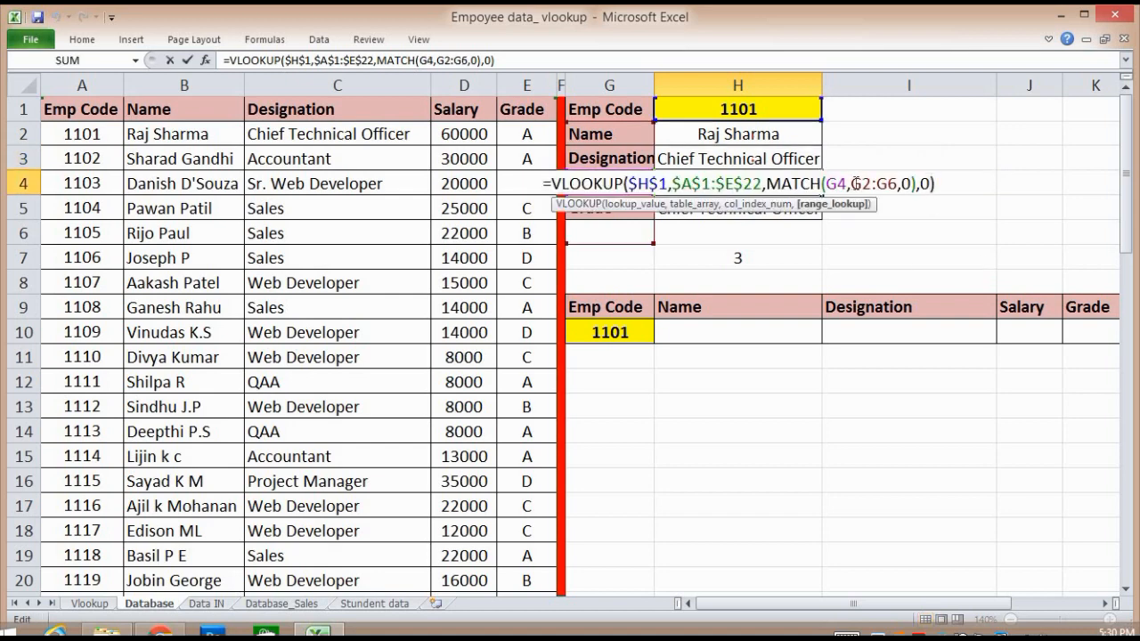
pyautogui.moveTo(851, 184); pyautogui.dragTo(871, 226)
pyautogui.press('Return')
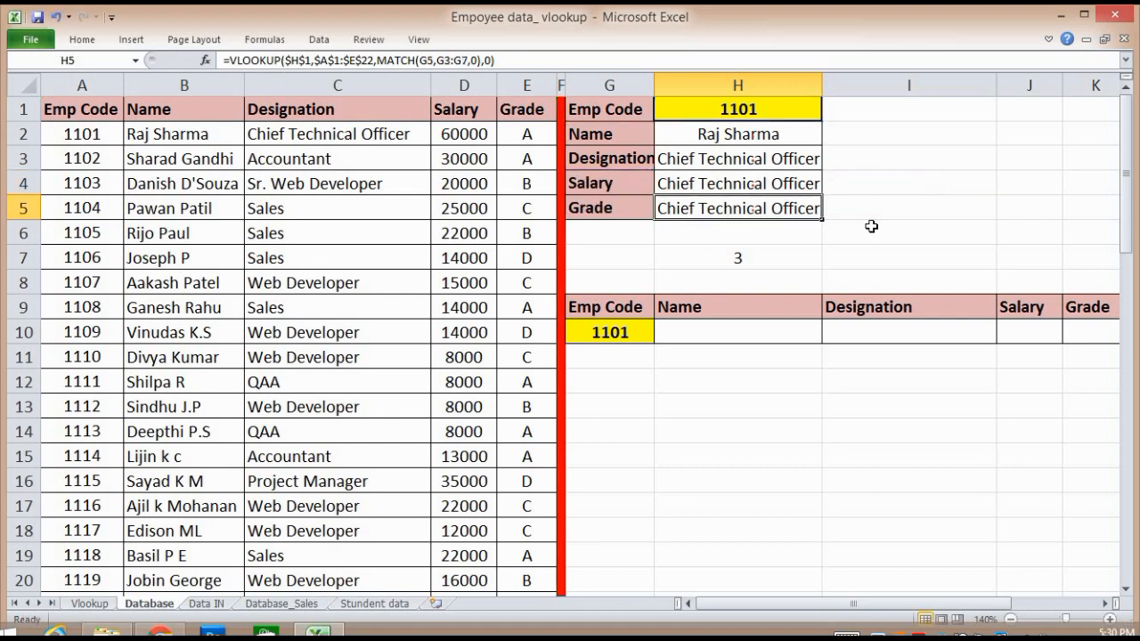
# - Examine the Salary and Grade rows and the cells below them, down to row 8
pyautogui.press('Up')
pyautogui.press('Left')
pyautogui.press('Left')
pyautogui.press('Right')
pyautogui.hotkey('shift', 'Right')
pyautogui.hotkey('shift', 'Right')
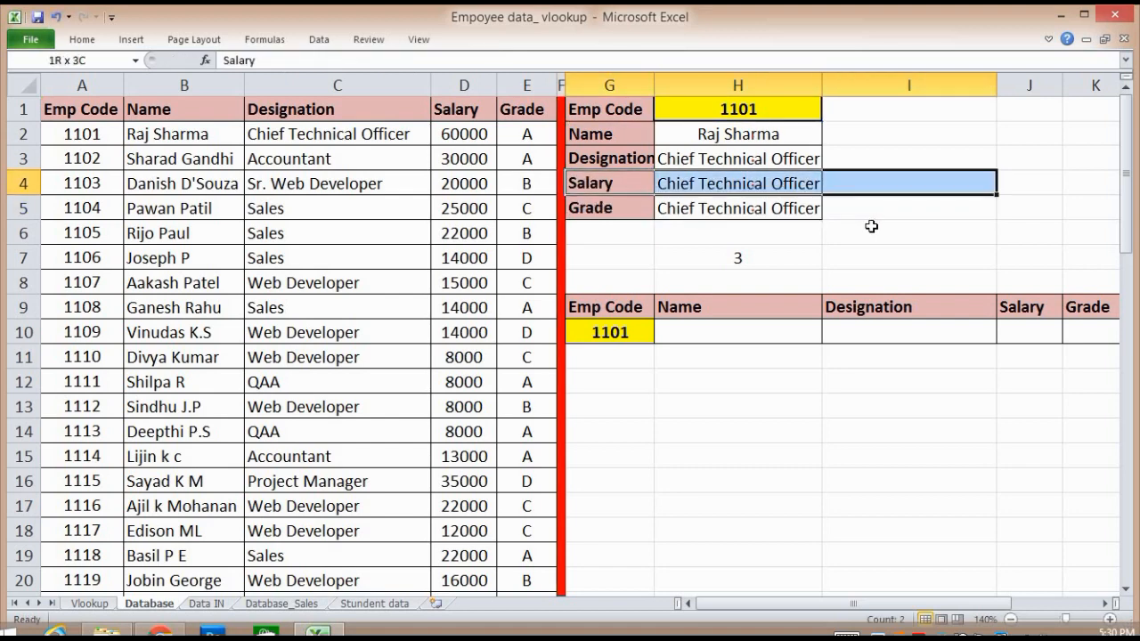
pyautogui.hotkey('shift', 'Down')
pyautogui.press('Down')
pyautogui.hotkey('shift', 'Right')
pyautogui.hotkey('shift', 'Down')
pyautogui.hotkey('shift', 'Down')
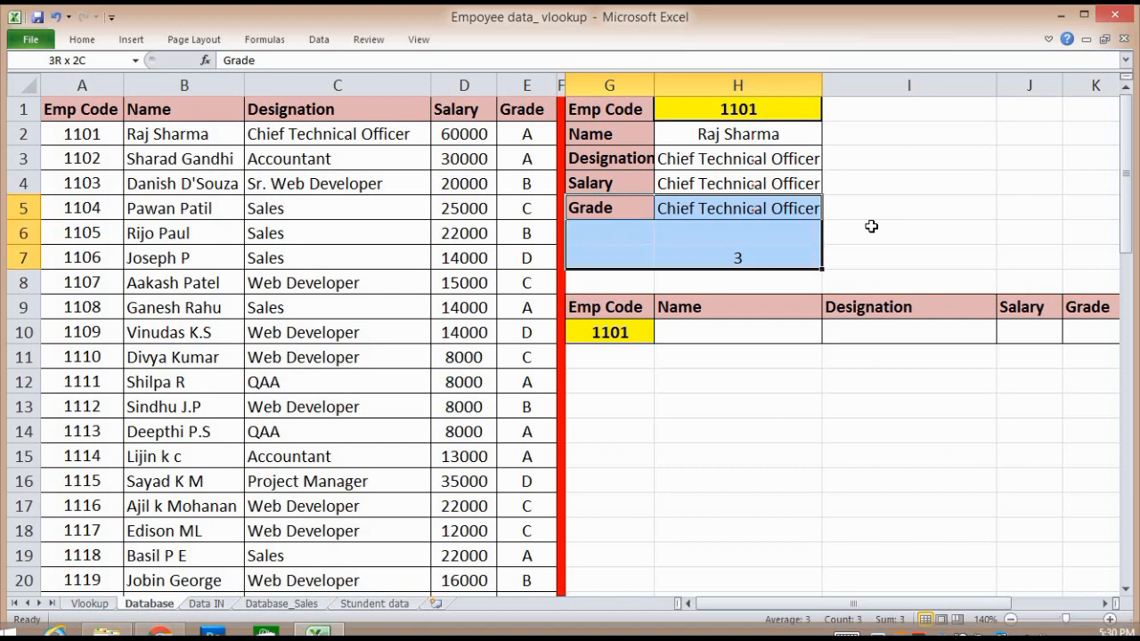
pyautogui.press('Up')
pyautogui.press('Down')
pyautogui.press('Down')
pyautogui.hotkey('shift', 'Right')
pyautogui.hotkey('shift', 'Right')
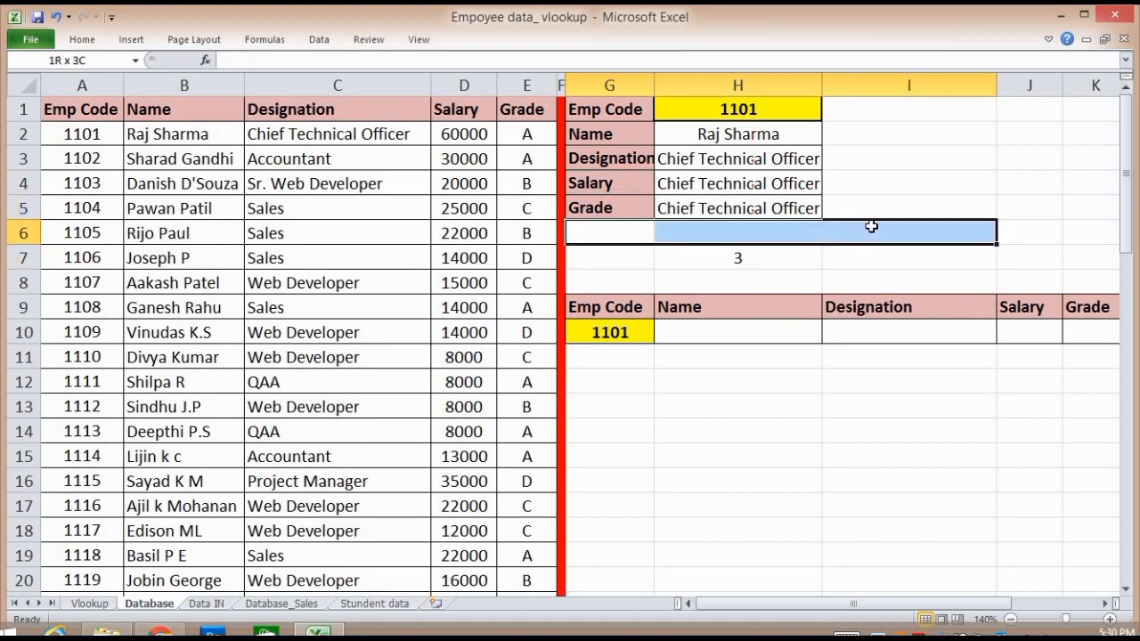
pyautogui.hotkey('shift', 'Down')
pyautogui.hotkey('shift', 'Down')
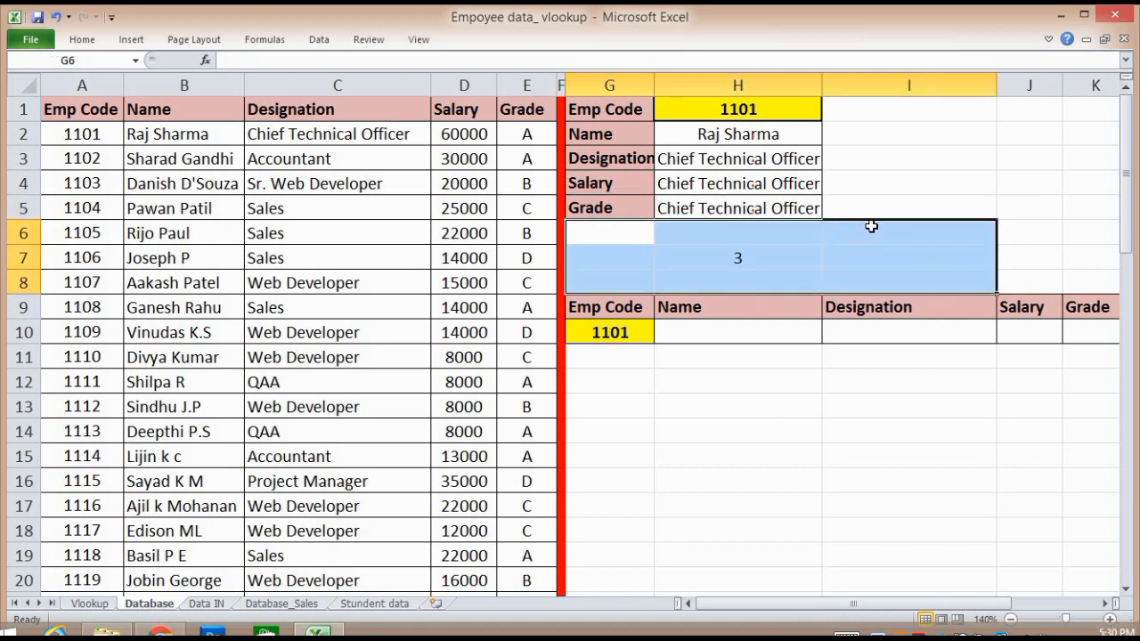
pyautogui.press('Up')
pyautogui.press('Up')
pyautogui.press('Up')
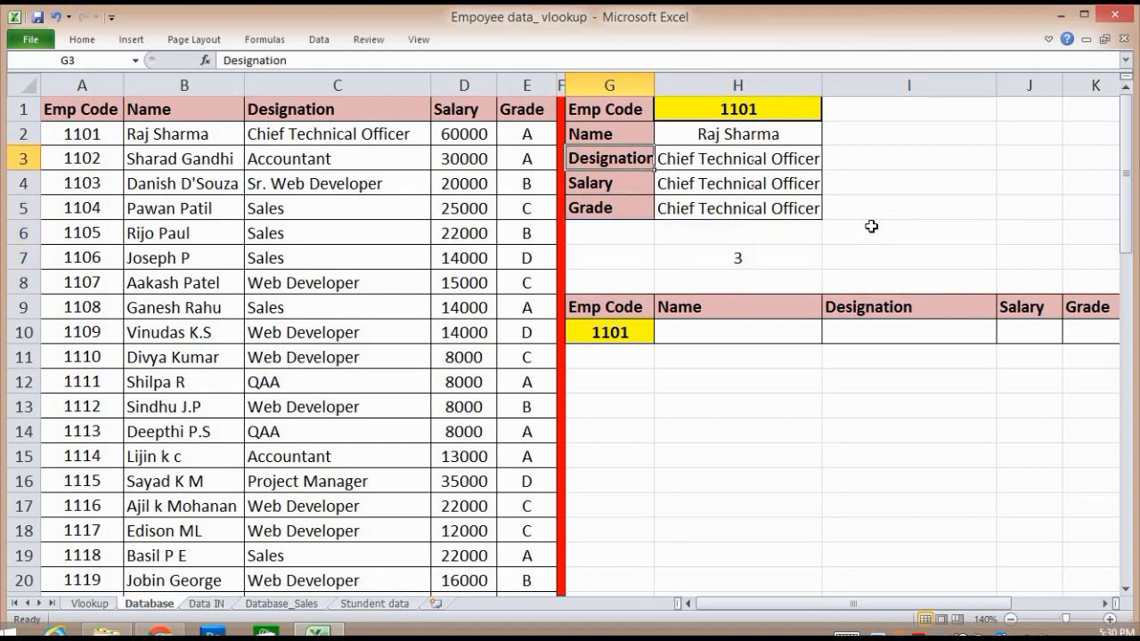
# - Make the MATCH lookup array in the Designation formula in H3 absolute as $G$1:$G$5
pyautogui.press('Right')
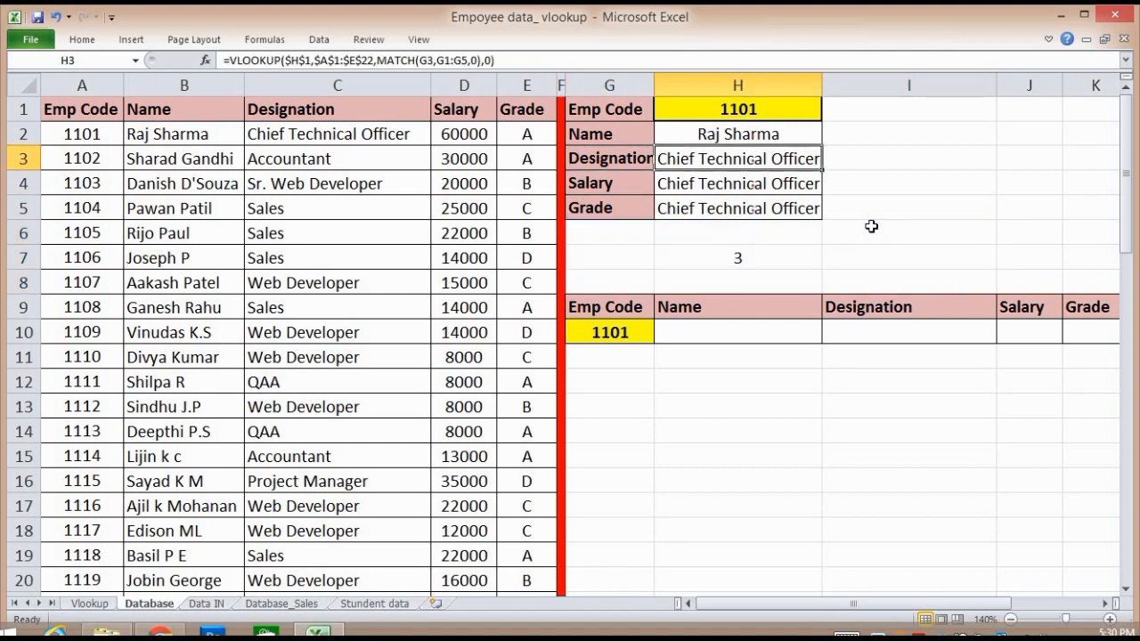
pyautogui.press('F2')
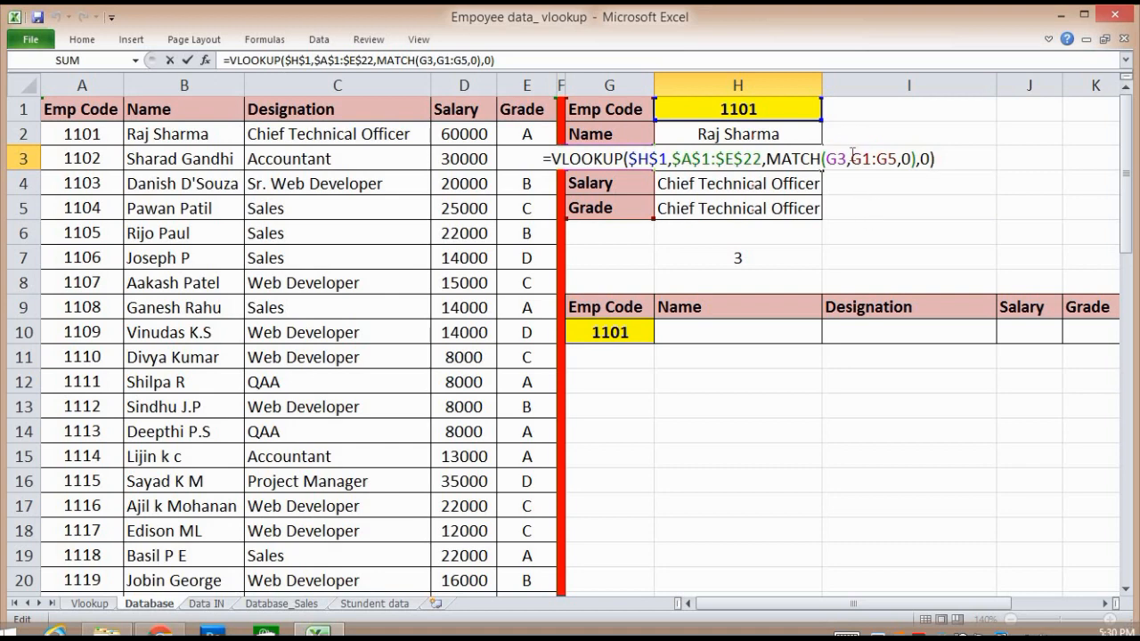
pyautogui.moveTo(851, 159); pyautogui.dragTo(898, 159)
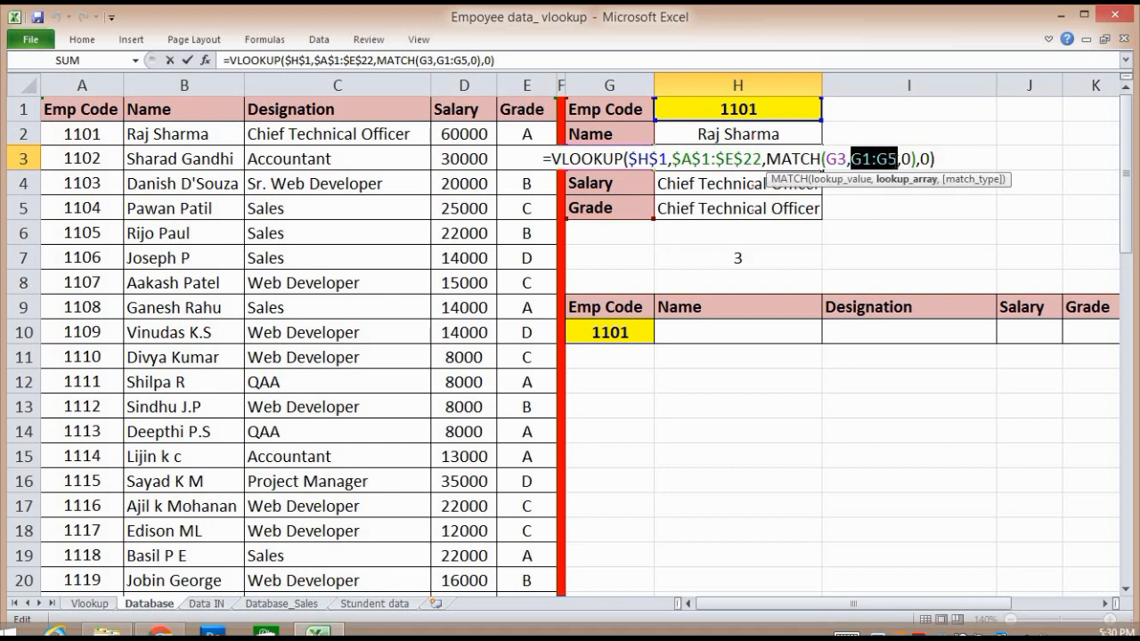
pyautogui.press('F4')
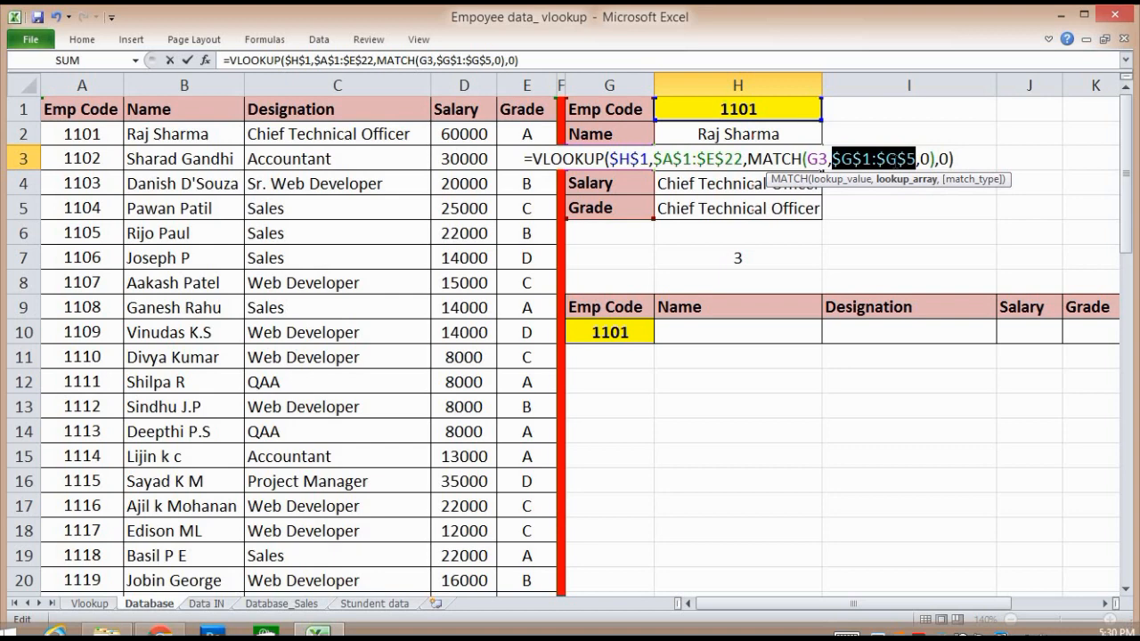
pyautogui.press('Return')
# - Copy the corrected VLOOKUP and MATCH formula from H3 into the Salary and Grade cells H4 and H5
pyautogui.press('Up')
pyautogui.hotkey('ctrl', 'c')
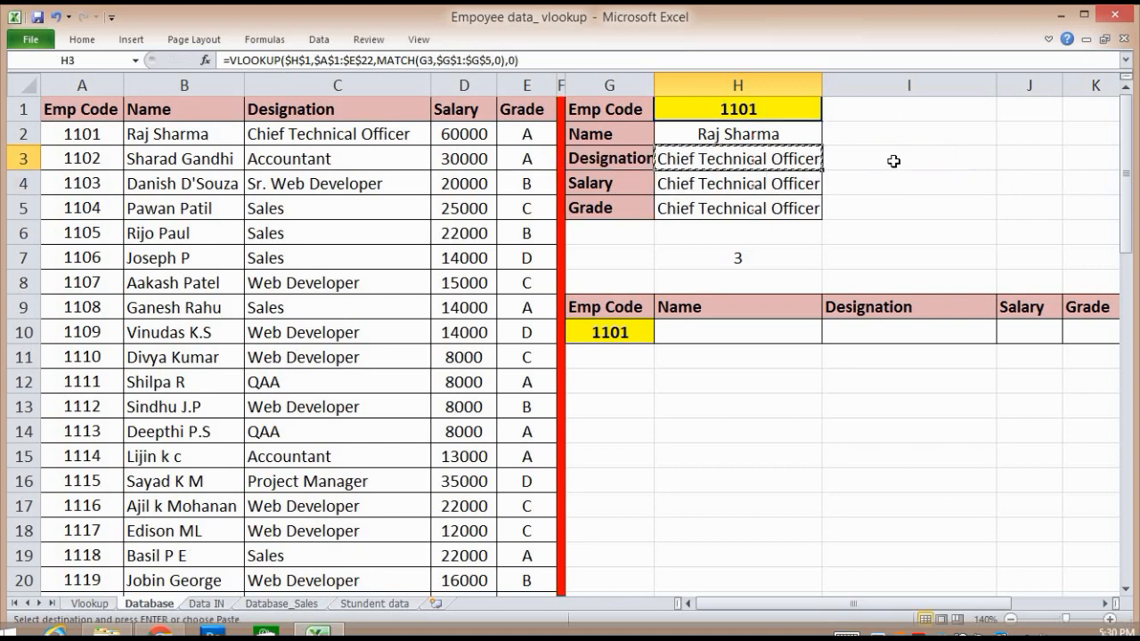
pyautogui.press('Down')
pyautogui.hotkey('ctrl', 'v')
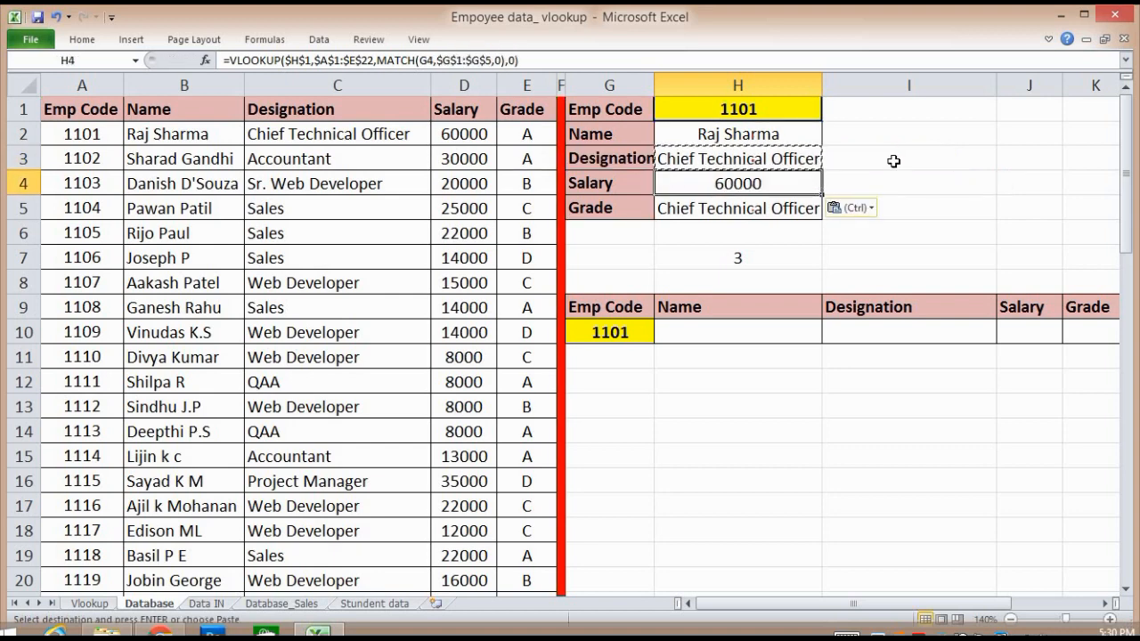
pyautogui.hotkey('ctrl', 'c')
pyautogui.press('Down')
pyautogui.hotkey('ctrl', 'v')
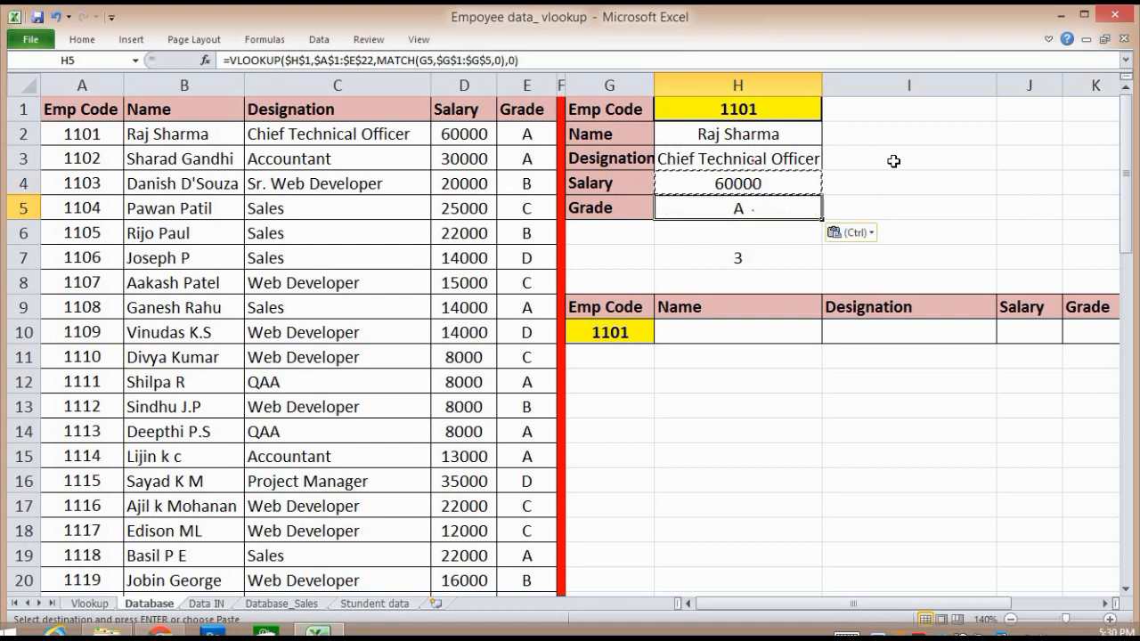
# - Set the Emp Code in H1 to 1106
pyautogui.press('Up')
pyautogui.press('Up')
pyautogui.press('Up')
pyautogui.press('Up')
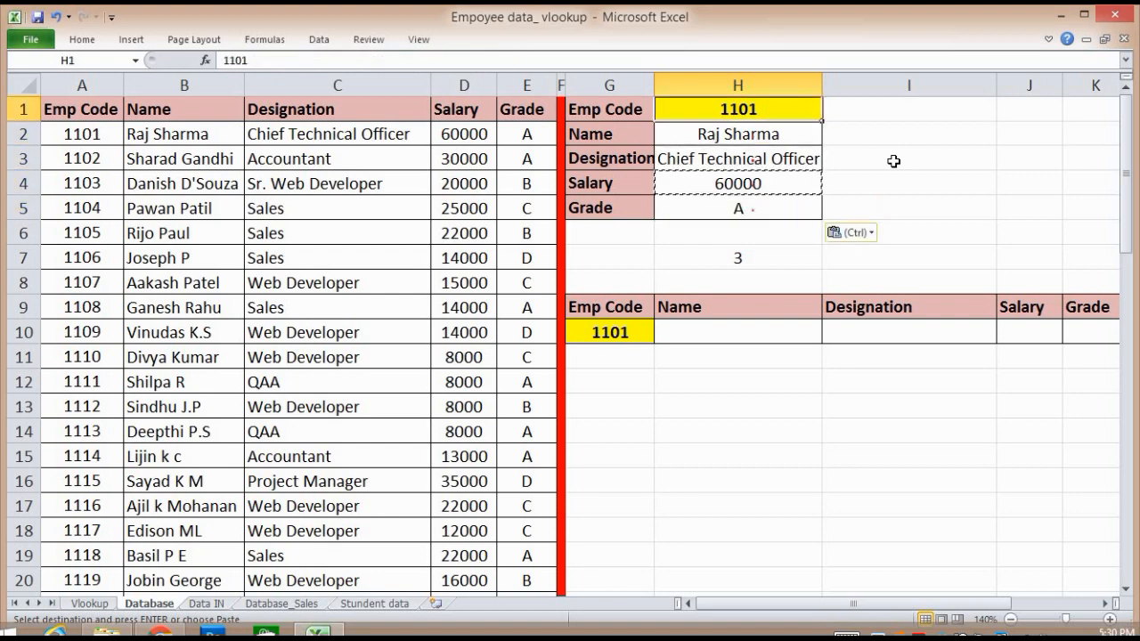
pyautogui.write('1106')
pyautogui.press('Return')
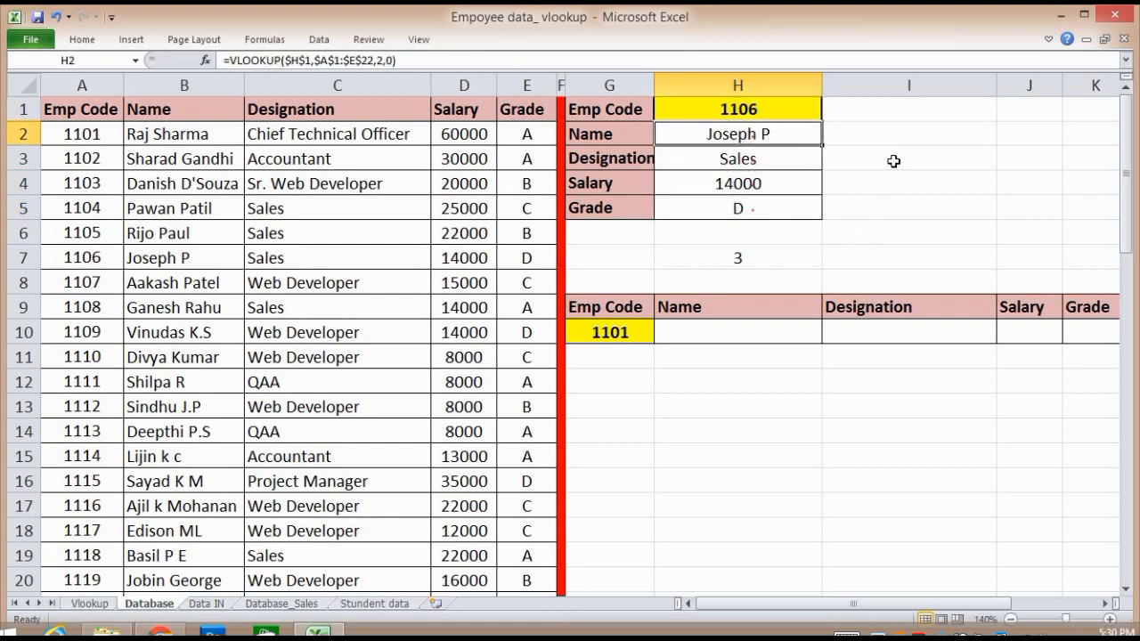
# - Check the lookup results in H2:H5 against the matching employee record in A7:E7
pyautogui.press('Left')
pyautogui.press('Left')
pyautogui.press('Left')
pyautogui.press('Left')
pyautogui.press('Left')
pyautogui.press('Left')
pyautogui.press('Left')
pyautogui.press('Down')
pyautogui.press('Down')
pyautogui.press('Down')
pyautogui.press('Down')
pyautogui.press('Down')
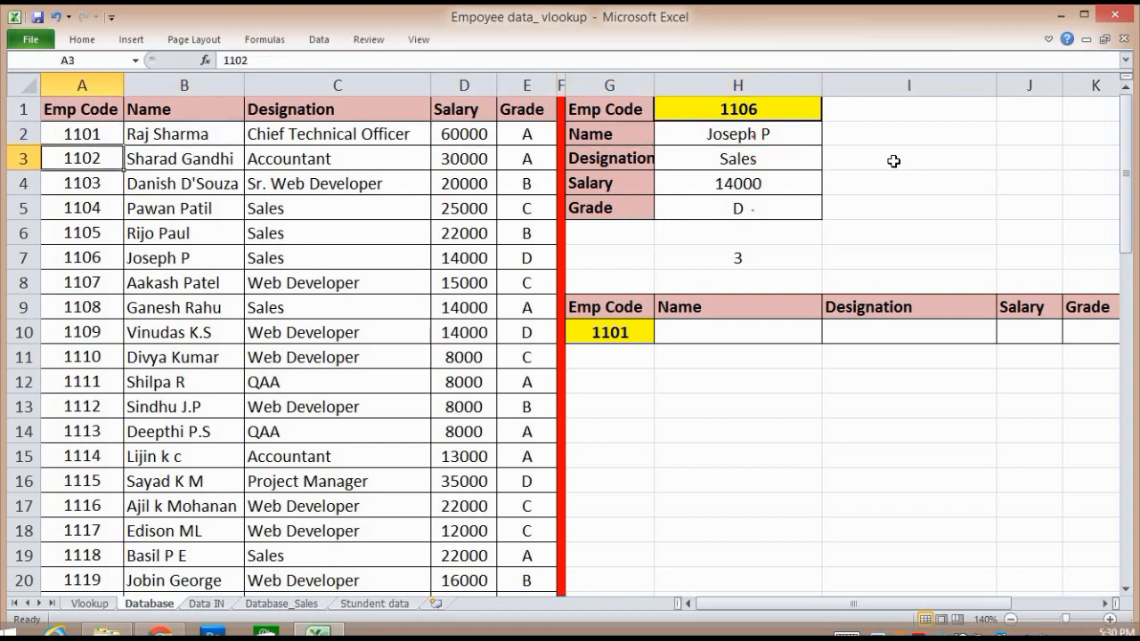
pyautogui.hotkey('shift', 'Right')
pyautogui.hotkey('shift', 'Right')
pyautogui.hotkey('shift', 'Right')
pyautogui.hotkey('shift', 'Right')
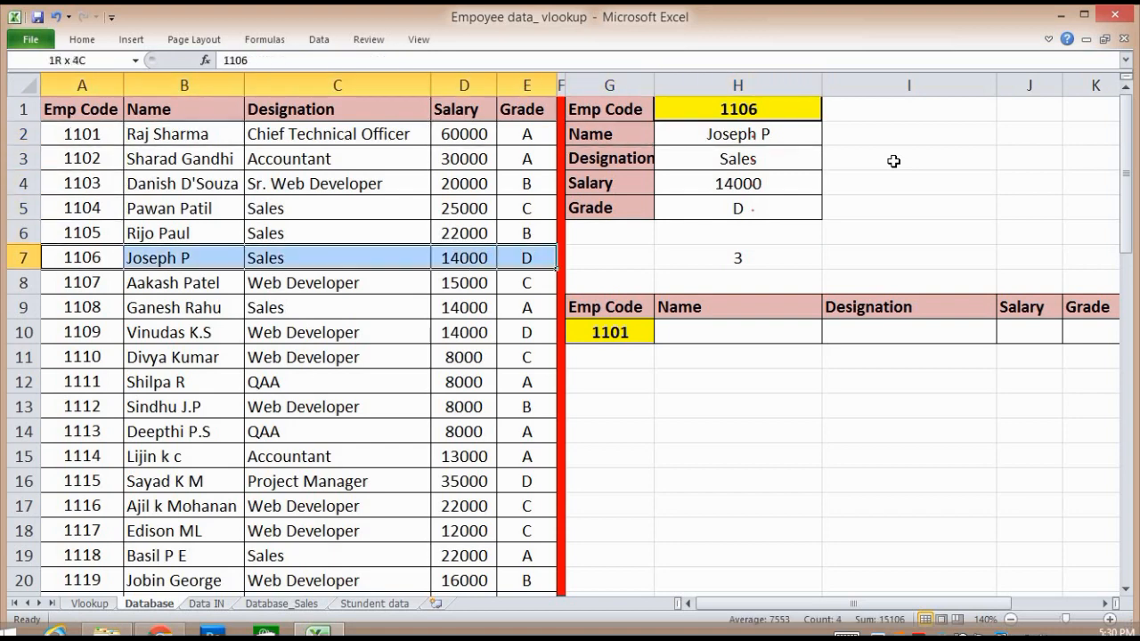
pyautogui.hotkey('ctrl', 'Up')
pyautogui.hotkey('ctrl', 'Right')
pyautogui.hotkey('ctrl', 'Right')
pyautogui.hotkey('ctrl', 'Right')
pyautogui.press('Down')
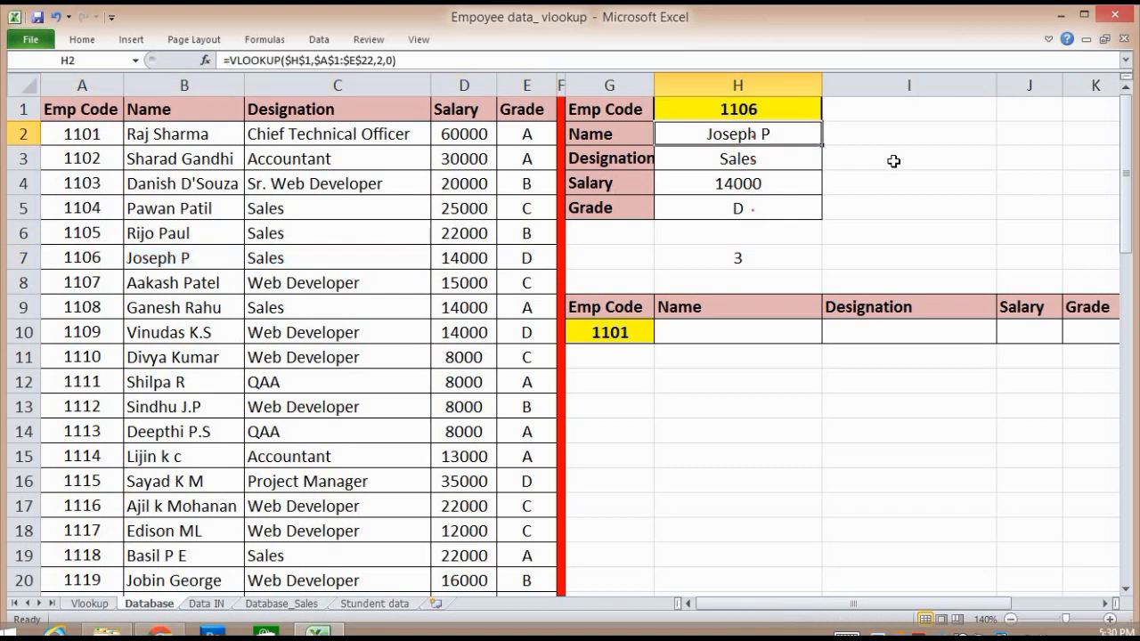
# - Examine the employee records in A2:E8 of the database table
pyautogui.press('Left')
pyautogui.press('Left')
pyautogui.press('Left')
pyautogui.press('Left')
pyautogui.press('Left')
pyautogui.press('Left')
pyautogui.press('Left')
pyautogui.press('Up')
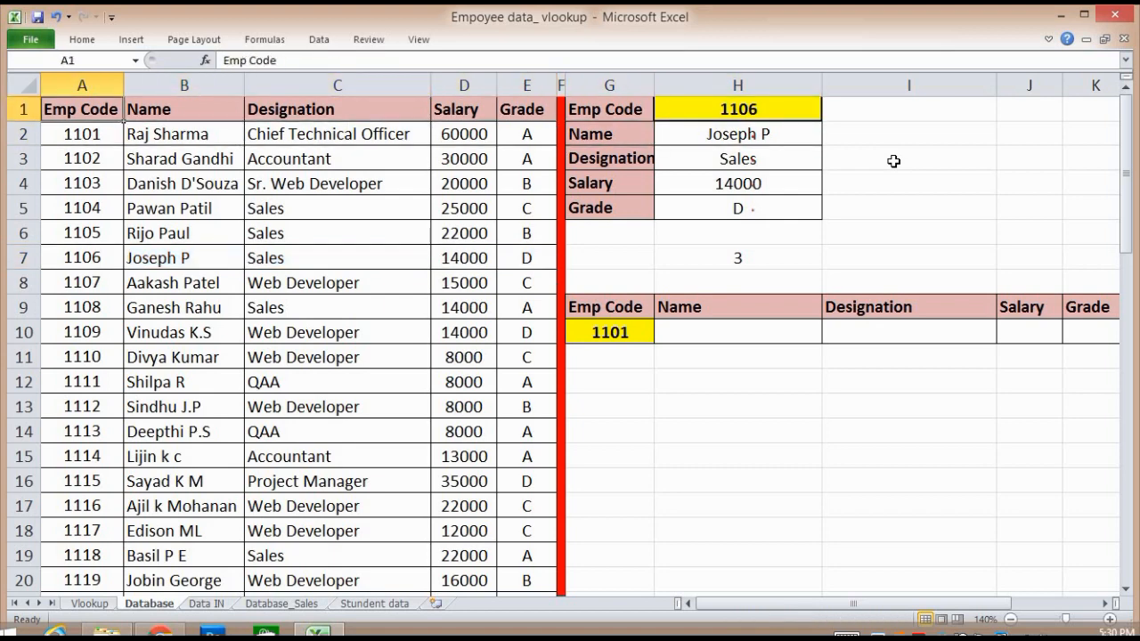
pyautogui.press('Down')
pyautogui.hotkey('shift', 'Right')
pyautogui.hotkey('shift', 'Right')
pyautogui.hotkey('shift', 'Right')
pyautogui.hotkey('shift', 'Right')
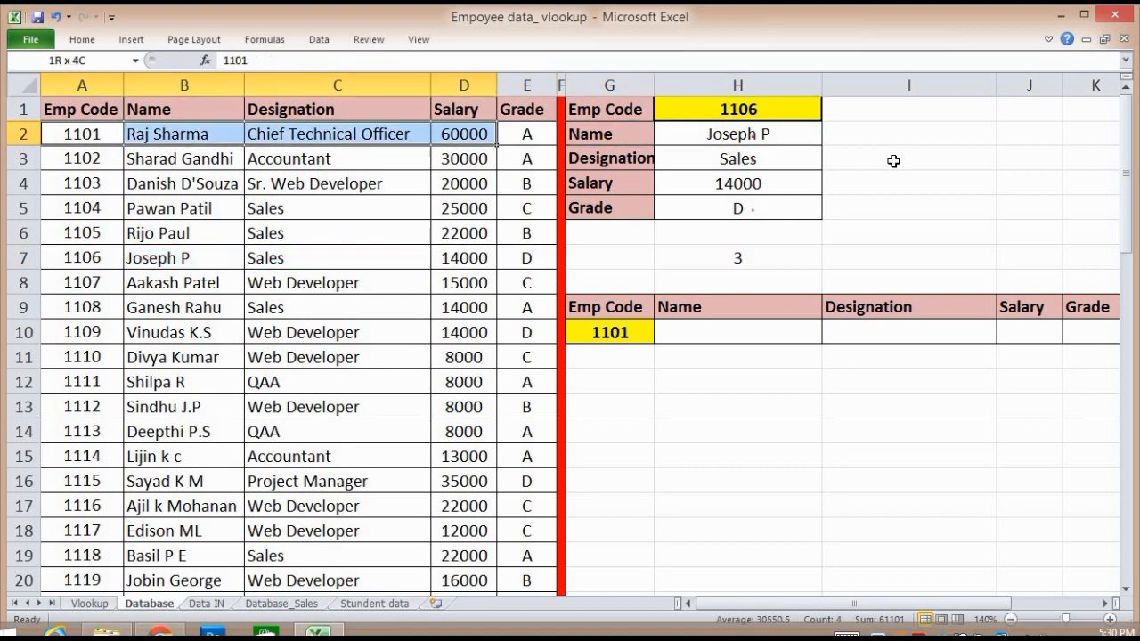
pyautogui.hotkey('shift', 'Down')
pyautogui.hotkey('shift', 'Down')
pyautogui.hotkey('shift', 'Down')
pyautogui.hotkey('shift', 'Down')
pyautogui.hotkey('shift', 'Down')
pyautogui.hotkey('shift', 'Down')
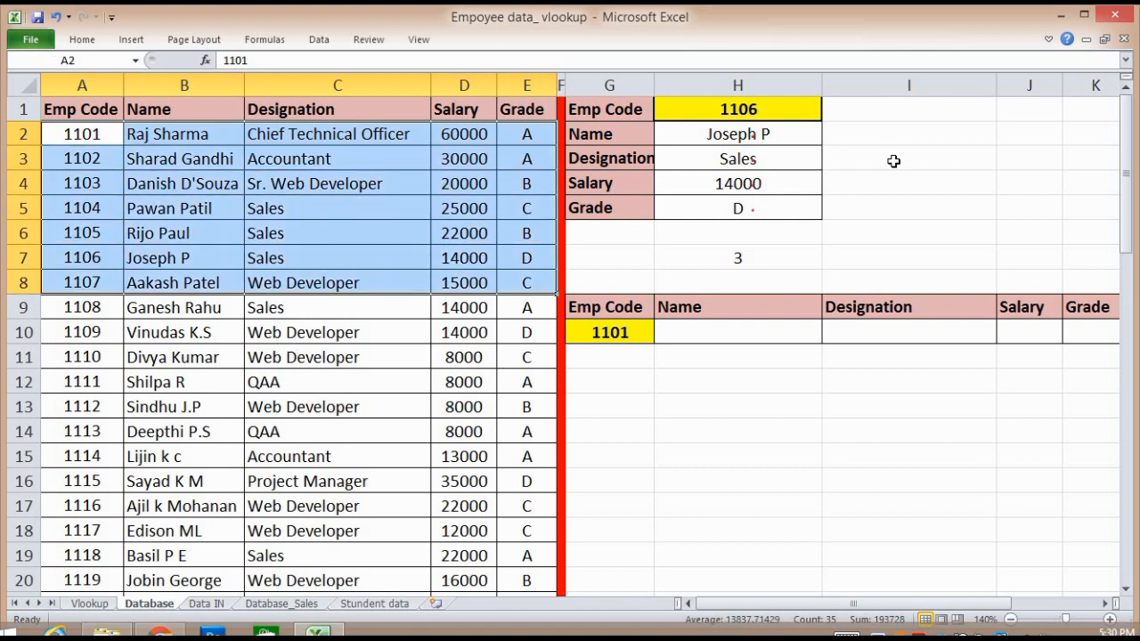
# - Examine the range A3:E7, starting one row further down in the database table
pyautogui.press('Up')
pyautogui.press('Down')
pyautogui.press('Down')
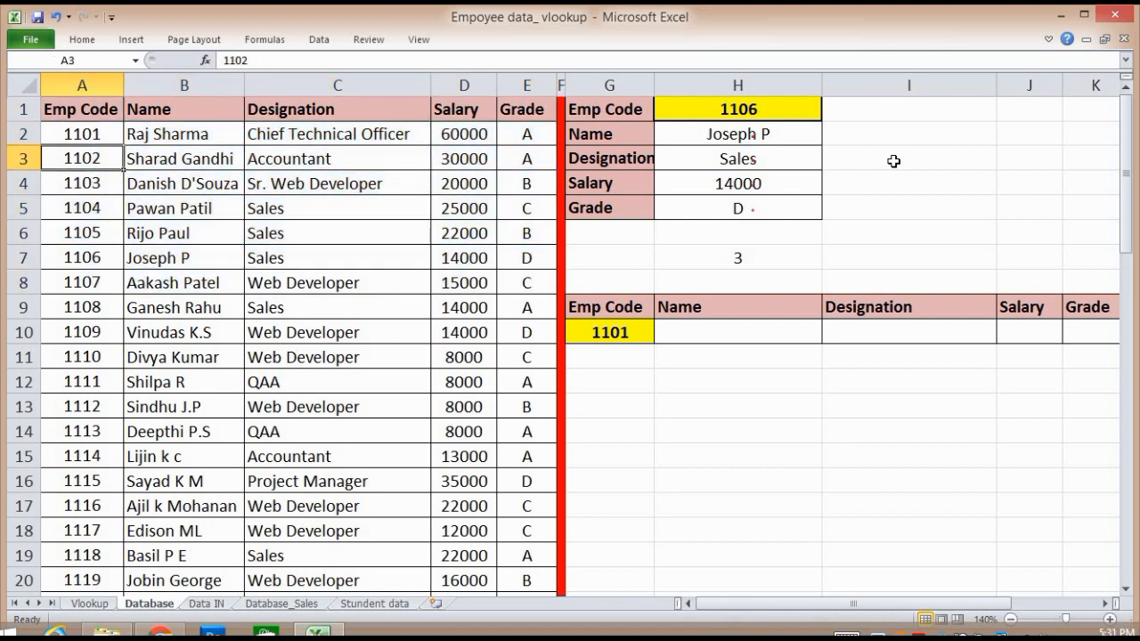
pyautogui.hotkey('shift', 'Right')
pyautogui.hotkey('shift', 'Right')
pyautogui.hotkey('shift', 'Right')
pyautogui.hotkey('shift', 'Right')
pyautogui.hotkey('shift', 'Down')
pyautogui.hotkey('shift', 'Down')
pyautogui.hotkey('shift', 'Down')
pyautogui.hotkey('shift', 'Down')
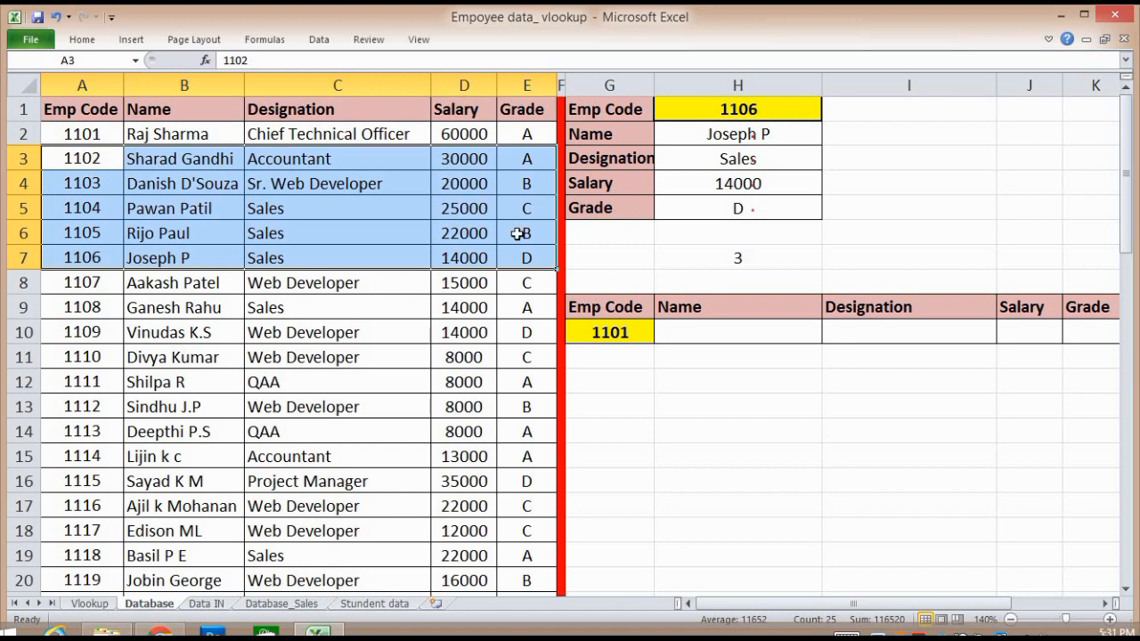
# - Examine the range A4:E9, starting from the third employee record in the database table
pyautogui.press('Down')
pyautogui.hotkey('shift', 'Right')
pyautogui.hotkey('shift', 'Right')
pyautogui.hotkey('shift', 'Right')
pyautogui.hotkey('shift', 'Right')
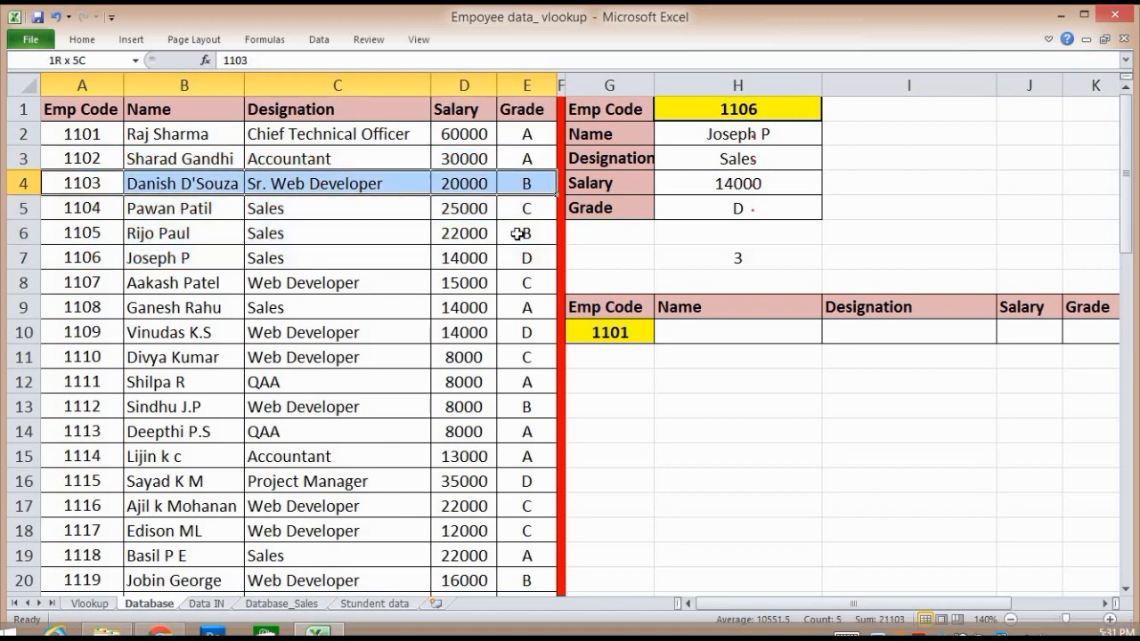
pyautogui.hotkey('shift', 'Down')
pyautogui.hotkey('shift', 'Down')
pyautogui.hotkey('shift', 'Down')
pyautogui.hotkey('shift', 'Down')
pyautogui.hotkey('shift', 'Down')
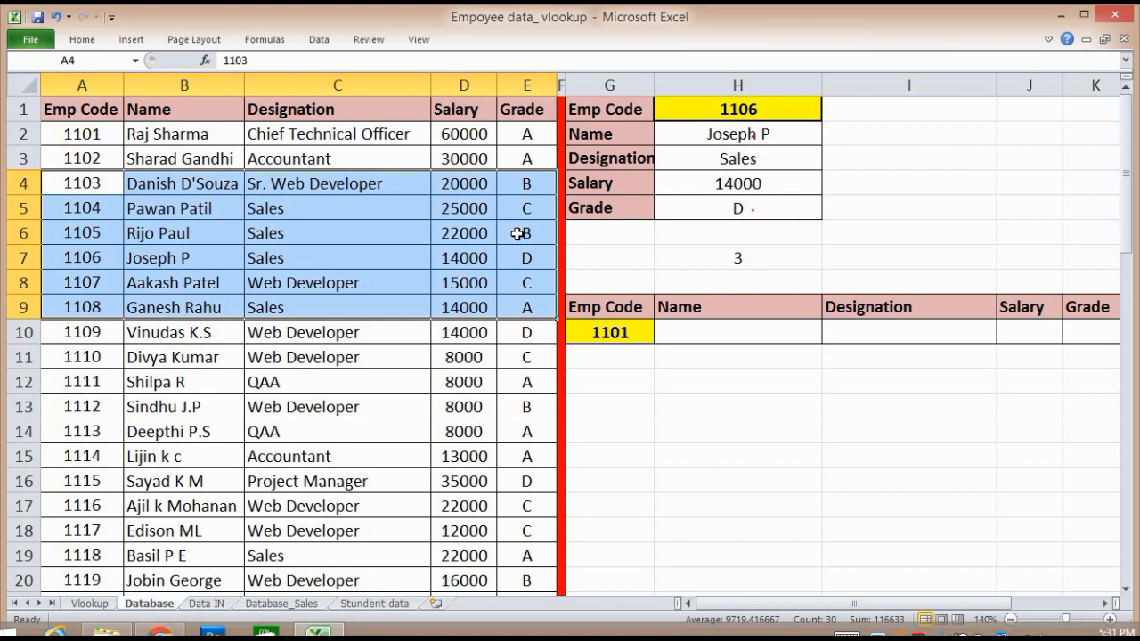
# - Review the Name VLOOKUP formula in H2 together with its lookup value cell H1
pyautogui.press('Up')
pyautogui.press('Up')
pyautogui.press('Right')
pyautogui.press('Right')
pyautogui.press('Right')
pyautogui.press('Right')
pyautogui.press('Right')
pyautogui.press('Right')
pyautogui.press('Right')
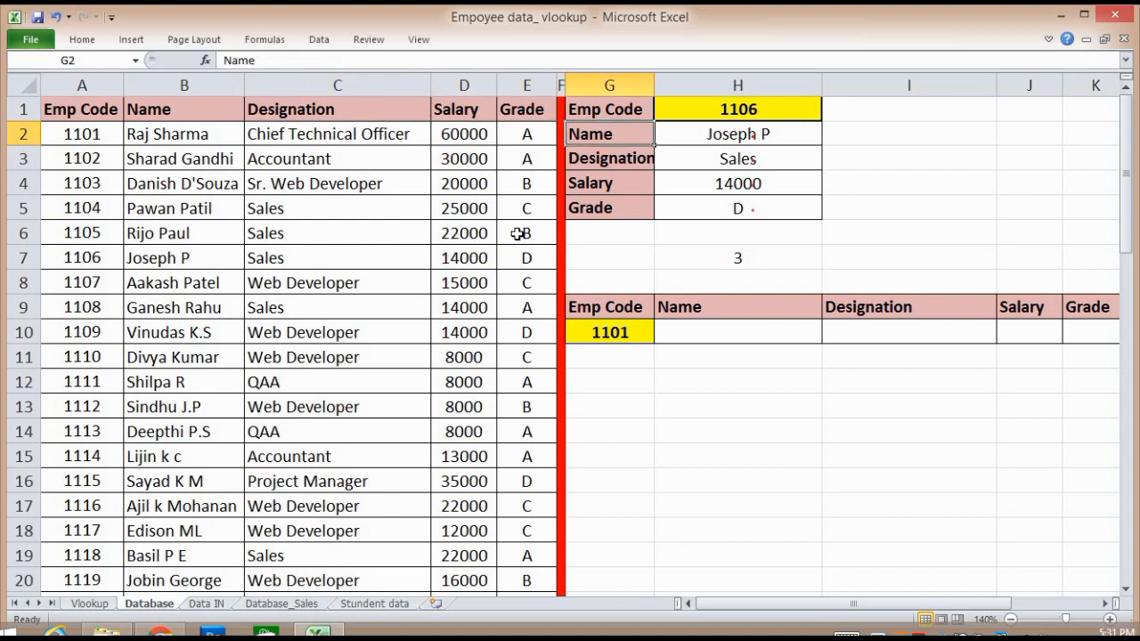
pyautogui.press('F2')
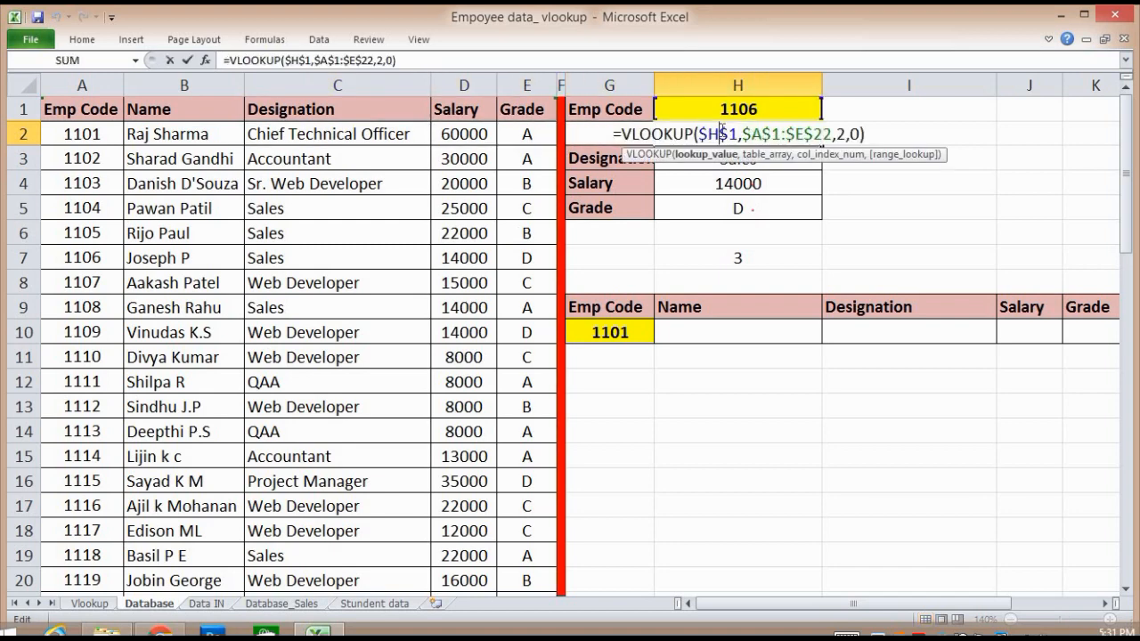
pyautogui.click(729, 109)
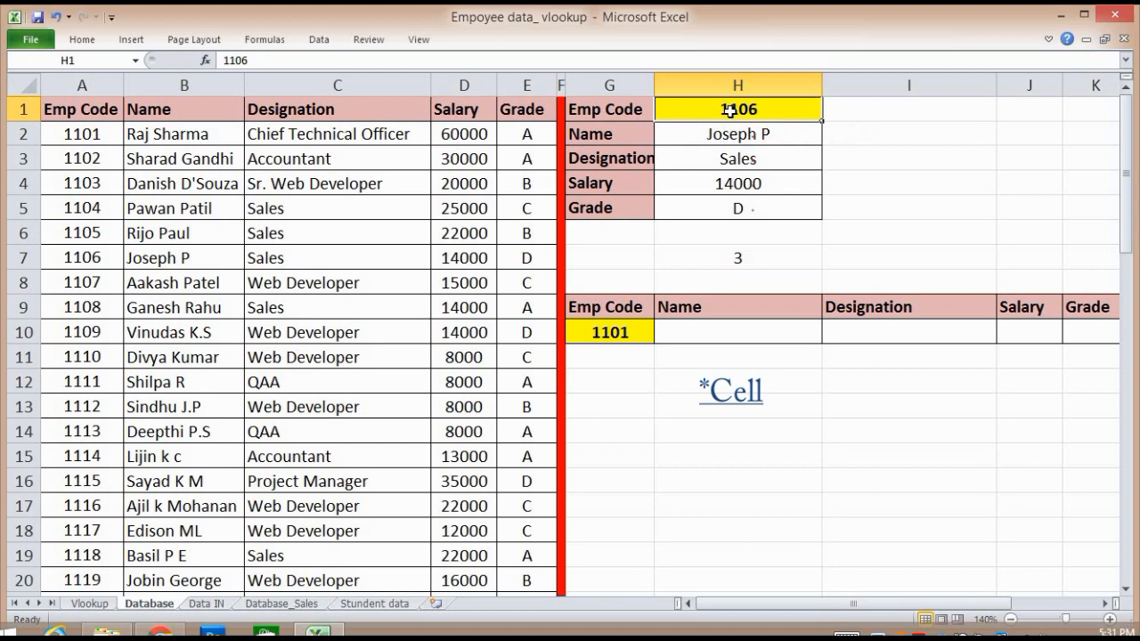
pyautogui.click(732, 131)
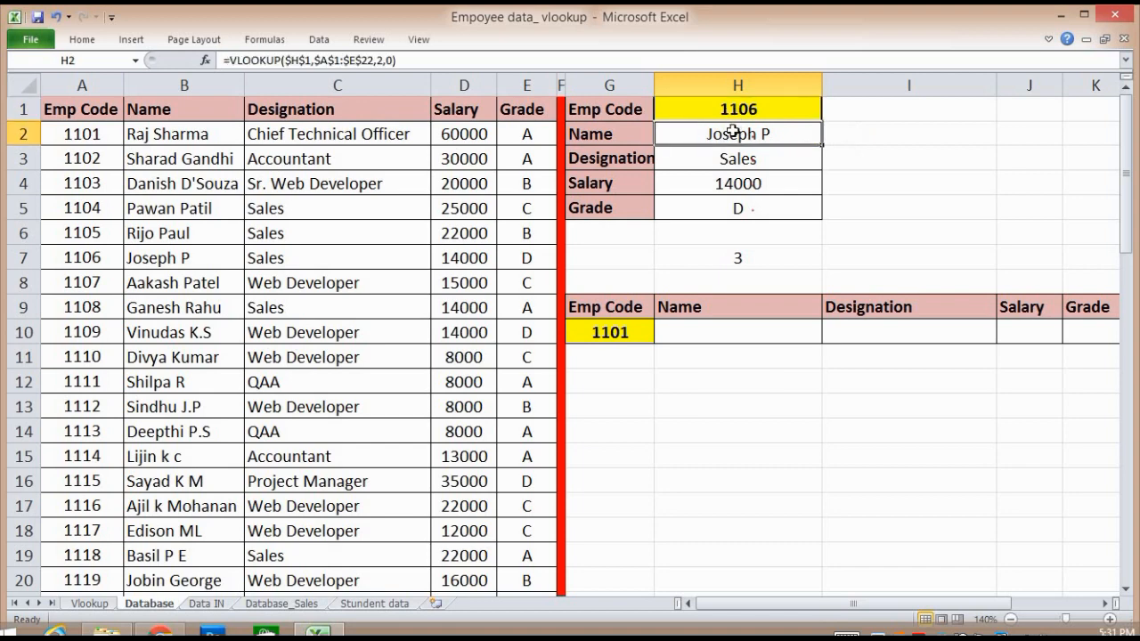
pyautogui.doubleClick(732, 132)
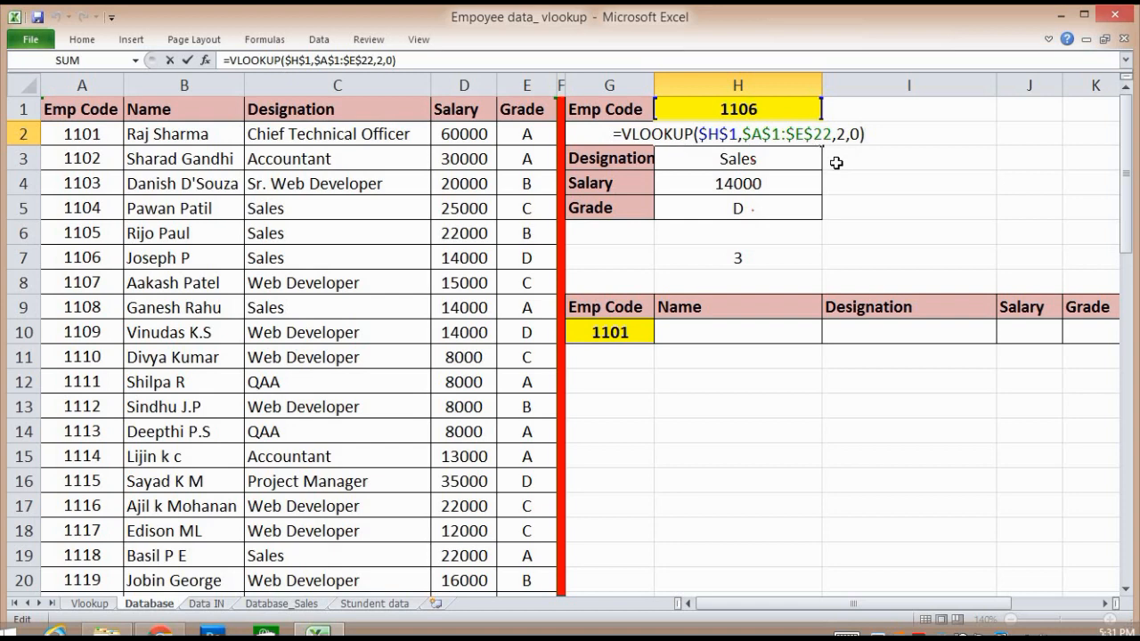
pyautogui.press('Return')
# - Inspect the absolute MATCH lookup array inside the Designation formula in H3
pyautogui.press('F2')
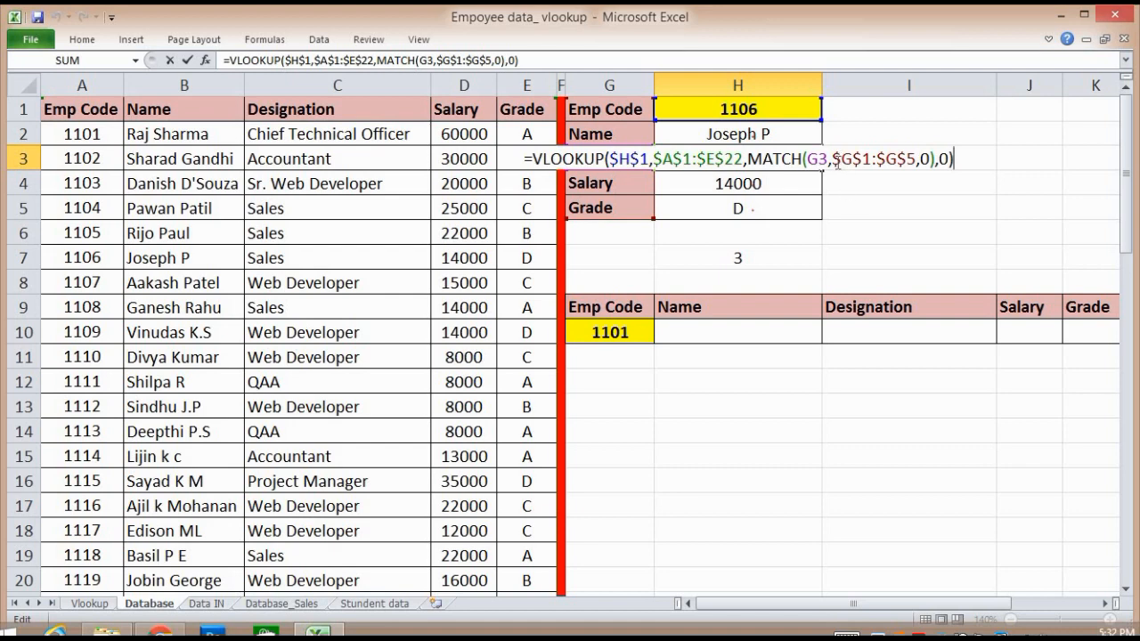
pyautogui.moveTo(837, 165); pyautogui.dragTo(907, 163)
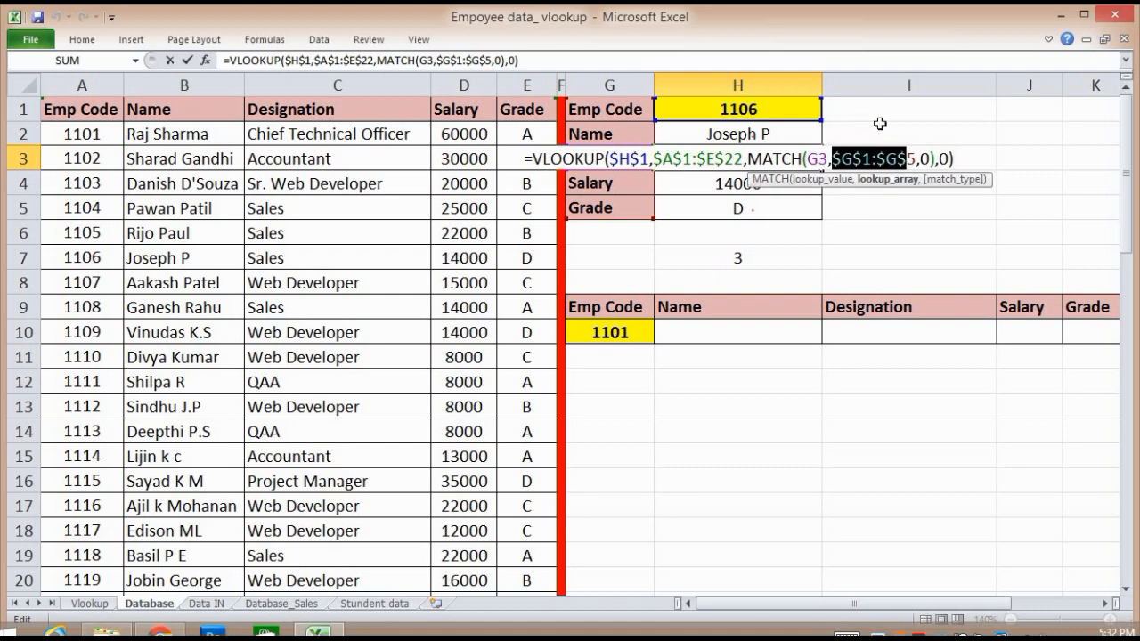
pyautogui.press('Escape')
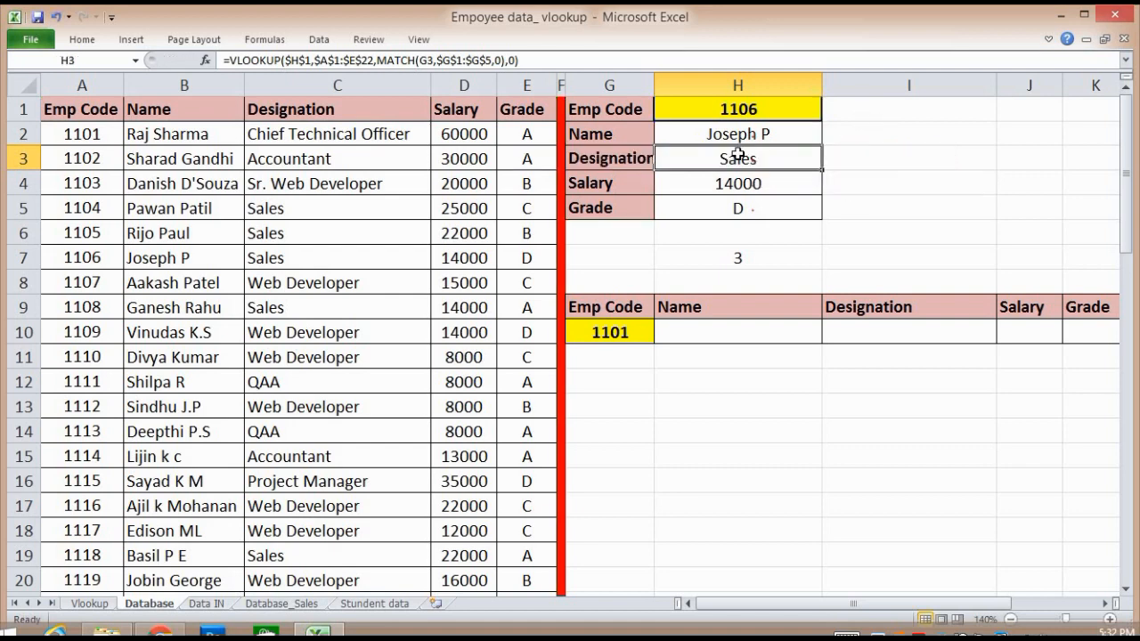
# - Examine the label cells G1:G5 that the MATCH function searches, including the Designation label in G3
pyautogui.click(632, 159)
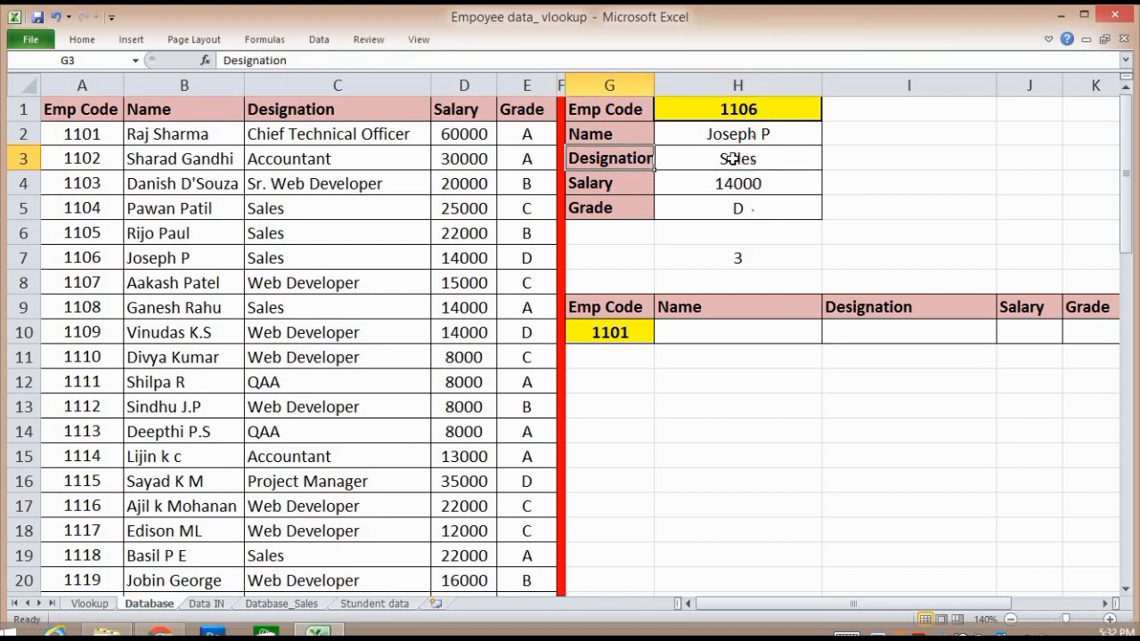
pyautogui.moveTo(630, 109); pyautogui.dragTo(630, 107)
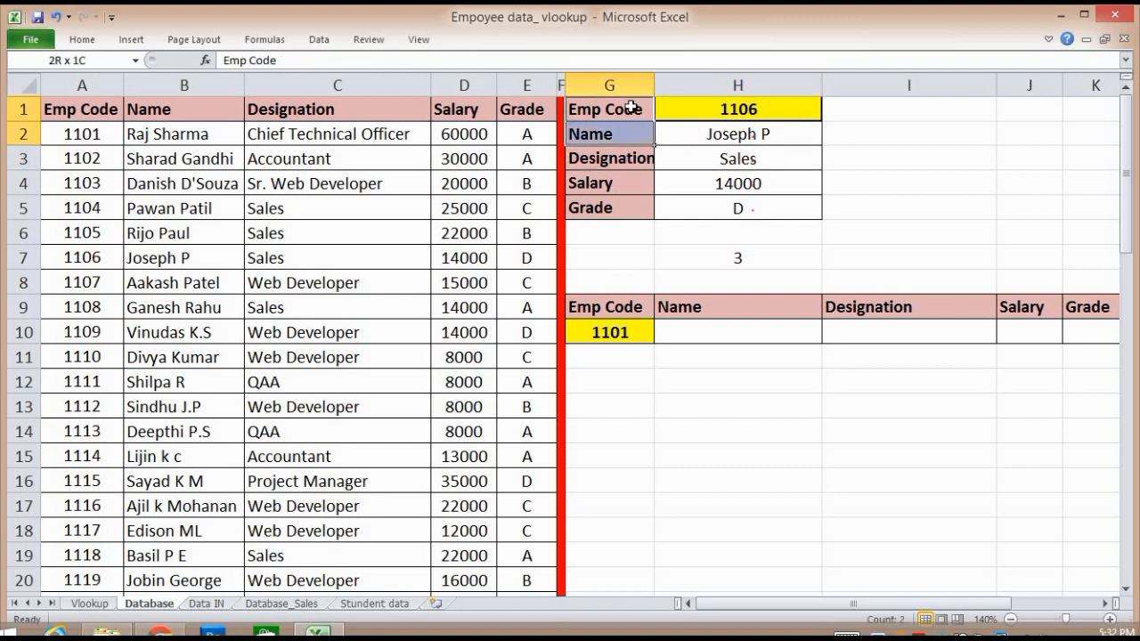
pyautogui.hotkey('shift', 'Down')
pyautogui.hotkey('shift', 'Down')
pyautogui.hotkey('shift', 'Down')
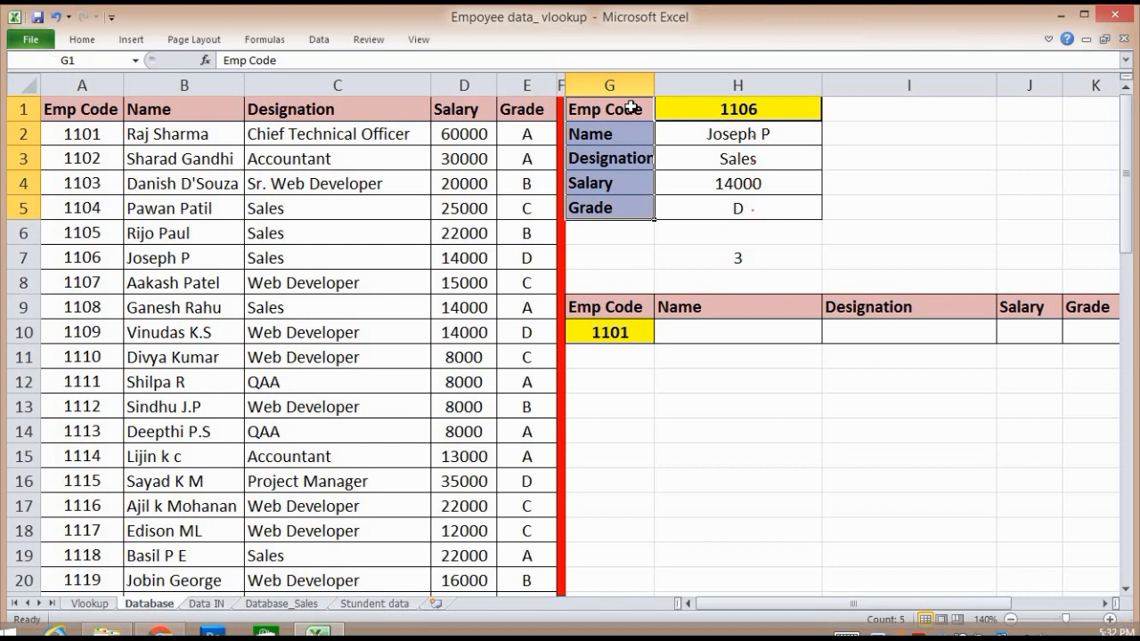
pyautogui.press('Down')
pyautogui.press('Down')
pyautogui.press('Down')
pyautogui.press('Down')
pyautogui.press('Down')
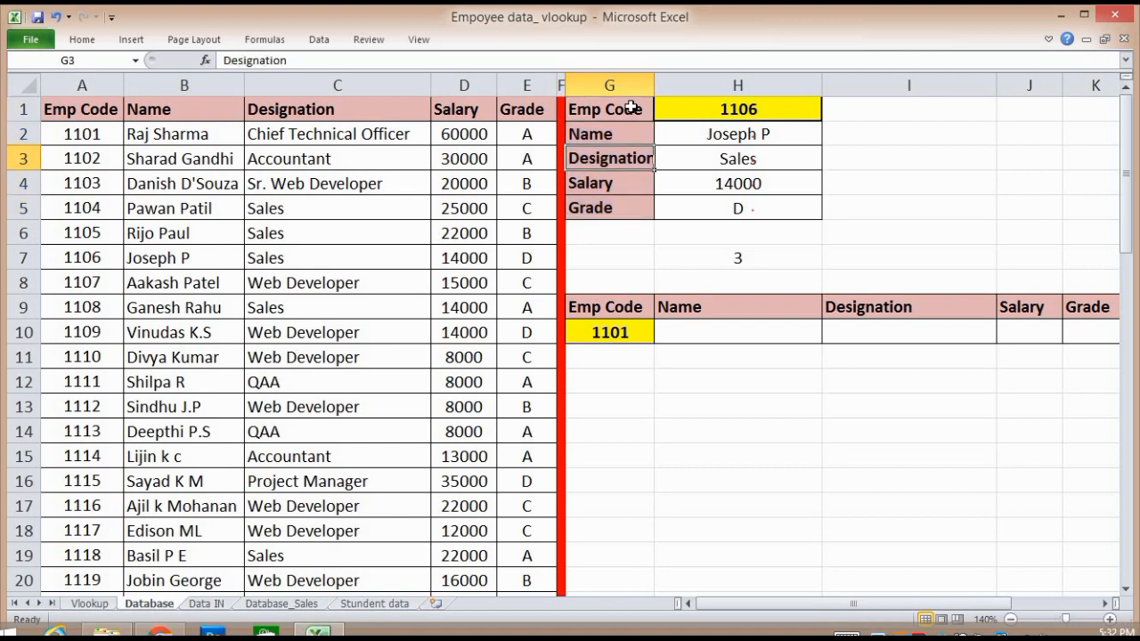
pyautogui.hotkey('shift', 'Down')
pyautogui.press('Up')
pyautogui.press('Up')
pyautogui.press('Up')
pyautogui.press('Up')
pyautogui.press('Up')
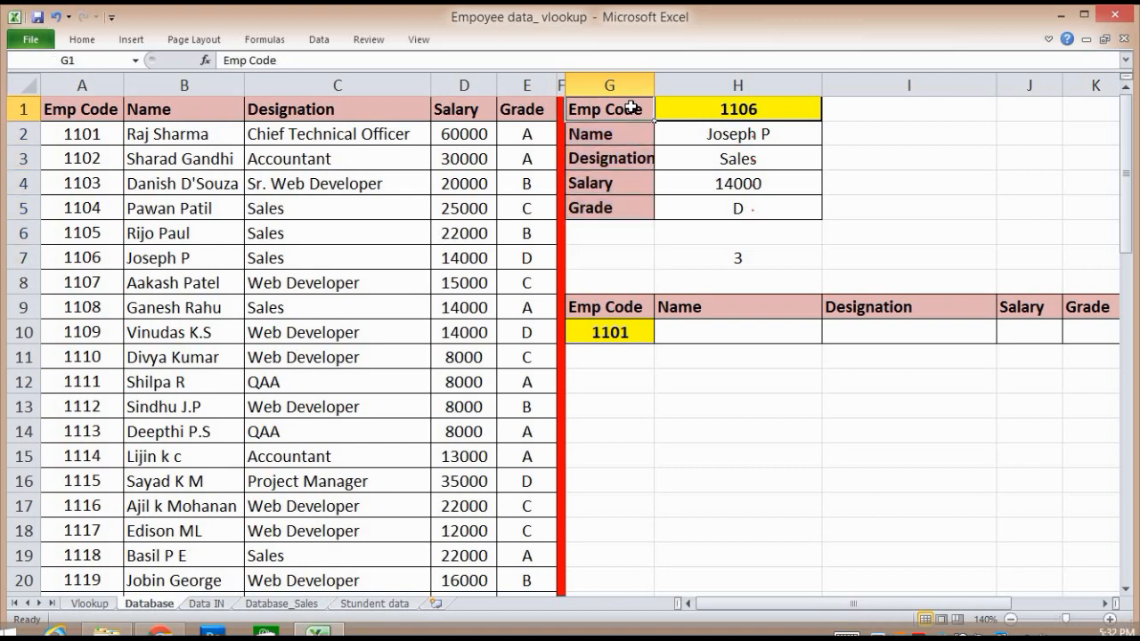
pyautogui.hotkey('shift', 'Down')
pyautogui.hotkey('shift', 'Down')
pyautogui.hotkey('shift', 'Down')
pyautogui.hotkey('shift', 'Down')
pyautogui.press('Right')
pyautogui.press('Right')
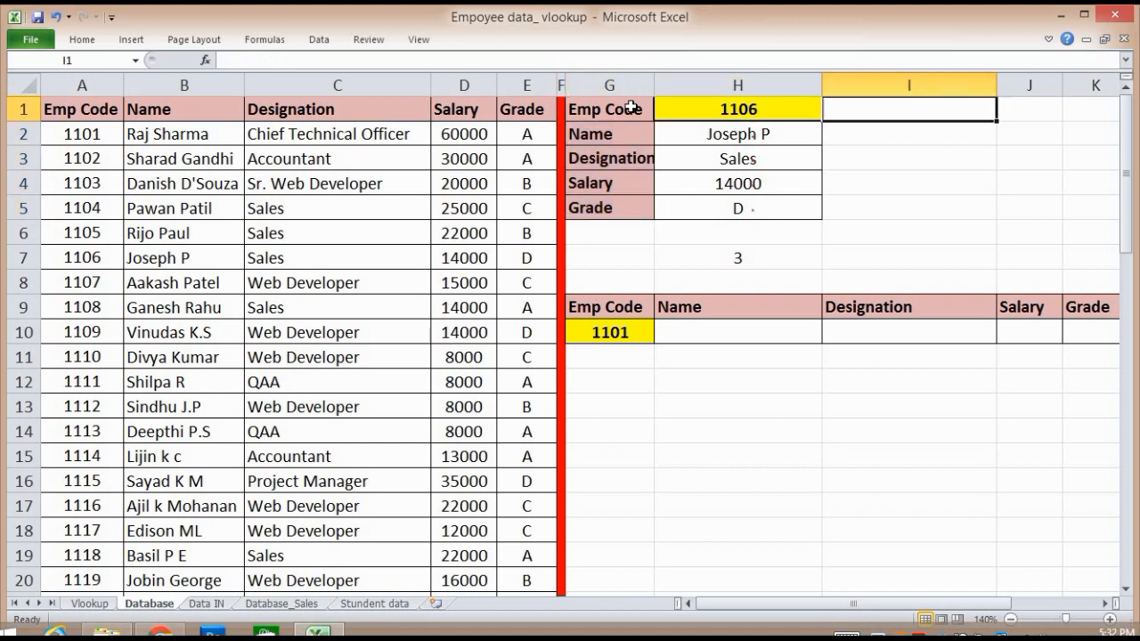
pyautogui.press('Down')
pyautogui.press('Left')
# - Review the two VLOOKUP purposes and the Exact Match /Approx Match topic on the Vlookup sheet
pyautogui.hotkey('ctrl', 'pageup')
pyautogui.click(636, 231)
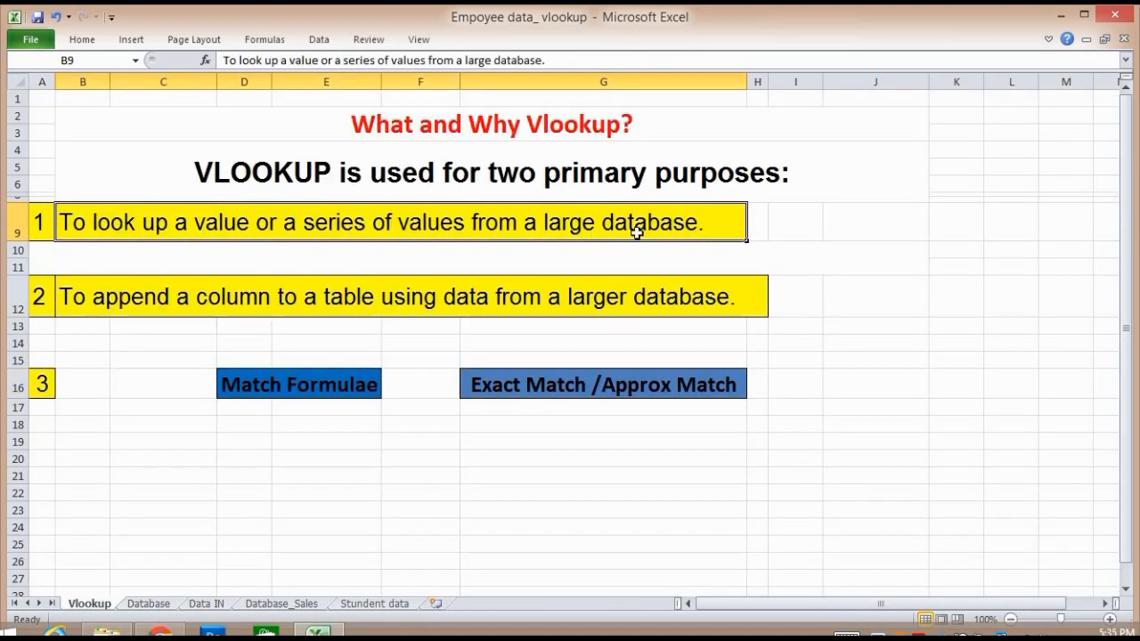
pyautogui.press('Down')
pyautogui.click(636, 232)
pyautogui.click(580, 296)
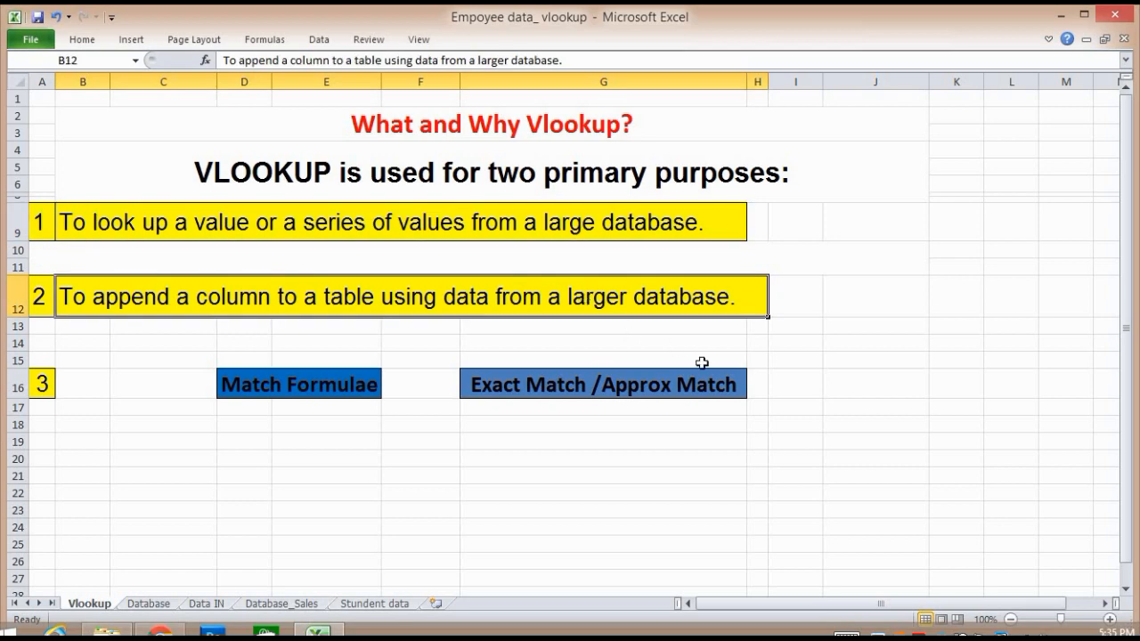
pyautogui.click(550, 383)
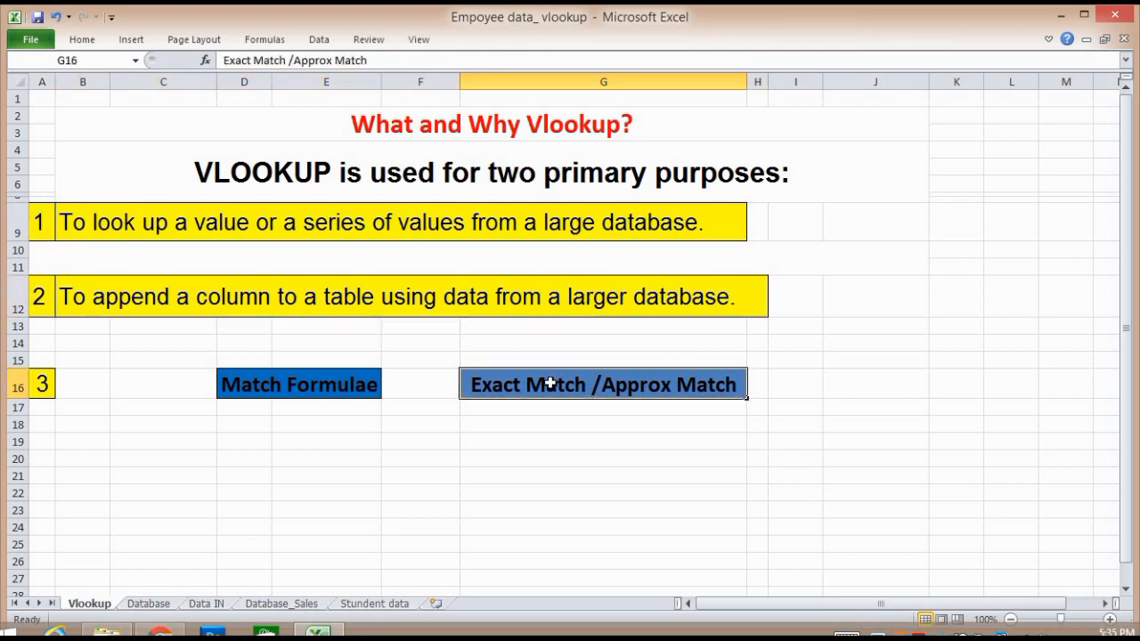
pyautogui.click(461, 297)
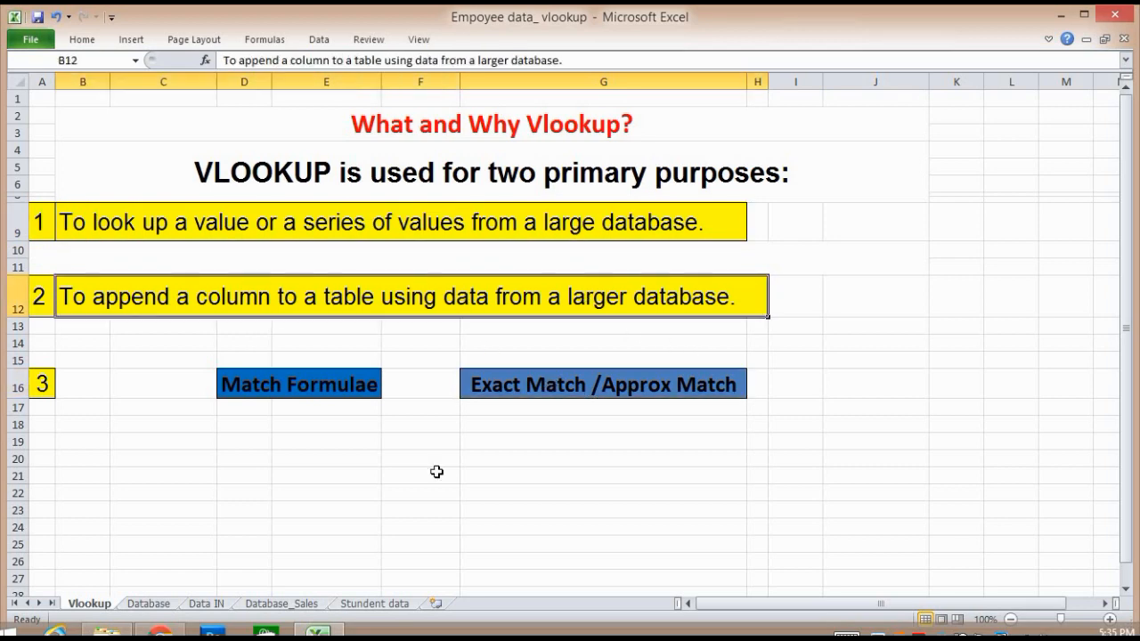
# - Look over the unfilled Emp Code table and the employee source table on the Data IN sheet
pyautogui.hotkey('ctrl', 'pagedown')
pyautogui.hotkey('ctrl', 'pagedown')
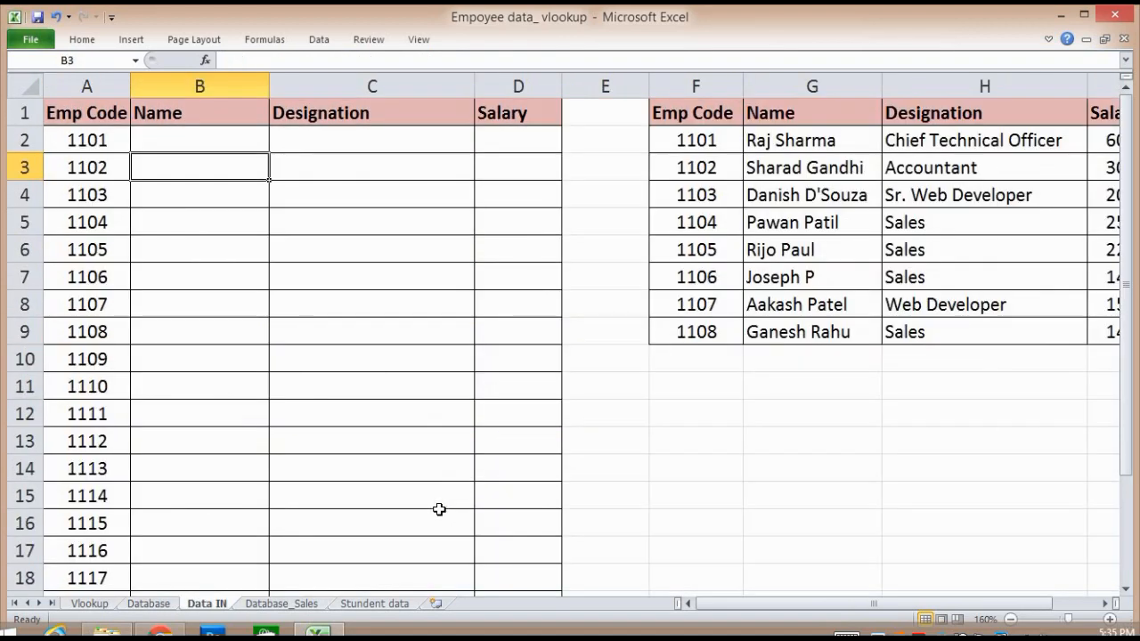
pyautogui.press('Up')
pyautogui.press('Up')
pyautogui.press('Right')
pyautogui.press('Right')
pyautogui.press('Right')
pyautogui.press('Right')
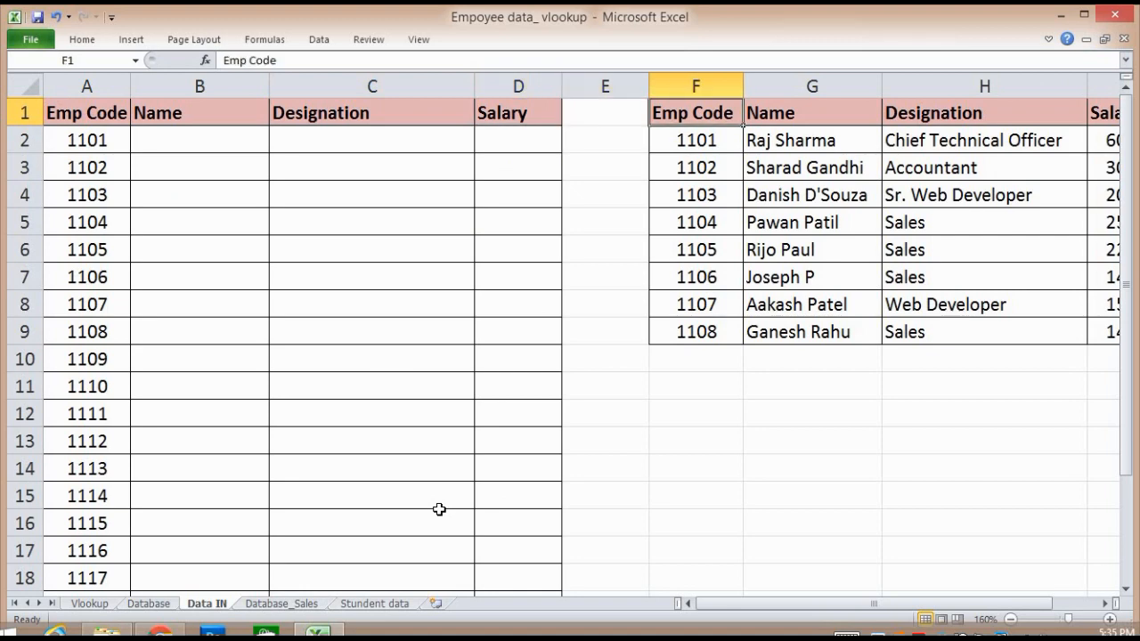
pyautogui.press('Down')
pyautogui.press('Left')
pyautogui.press('Left')
pyautogui.press('Left')
pyautogui.press('Left')
pyautogui.press('Left')
pyautogui.press('Right')
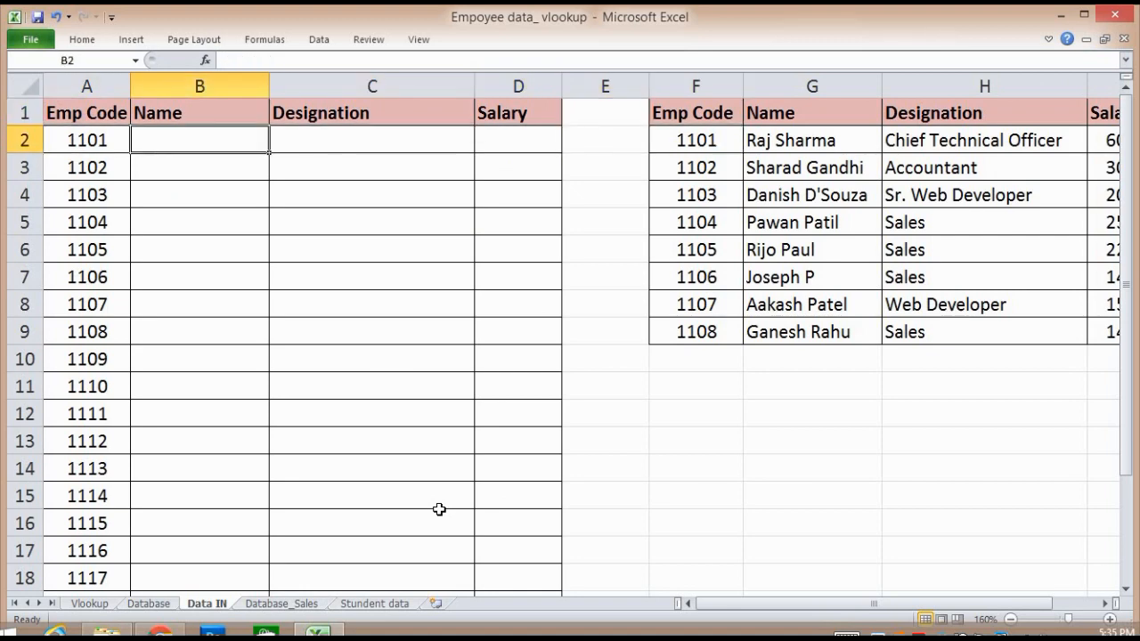
pyautogui.press('Right')
pyautogui.press('Right')
pyautogui.press('Right')
pyautogui.press('Right')
pyautogui.press('Right')
pyautogui.press('Right')
pyautogui.press('Left')
pyautogui.press('Left')
pyautogui.press('Left')
pyautogui.press('Left')
pyautogui.press('Left')
pyautogui.press('Left')
pyautogui.press('Left')
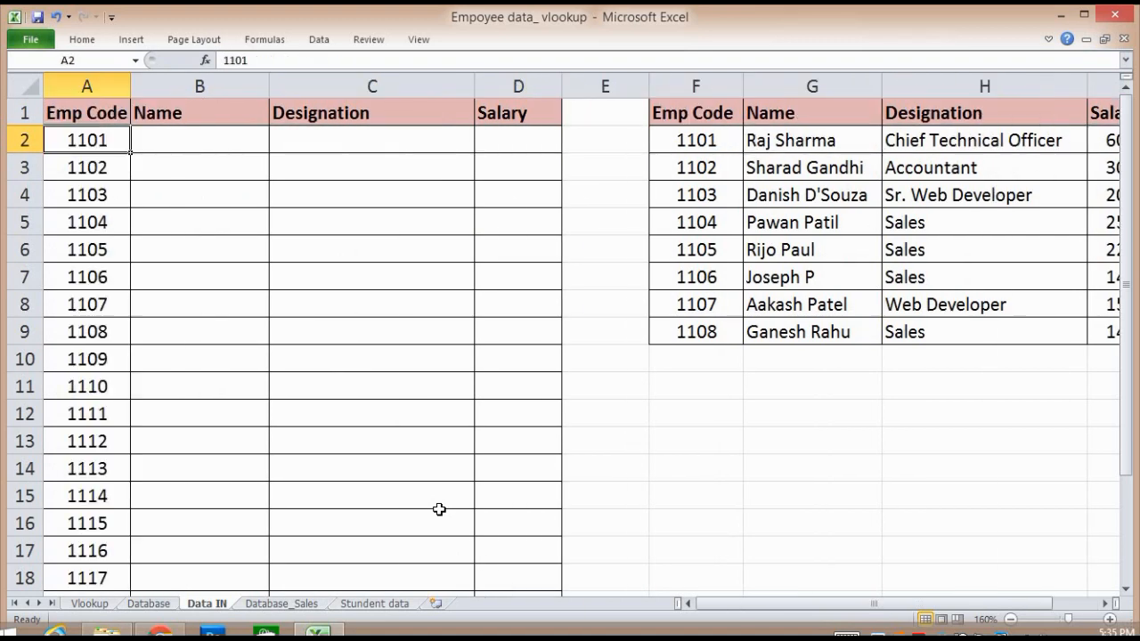
# - Compare the source table's first Name entry in G2 with the Emp Codes in A6 and A7
pyautogui.click(791, 140)
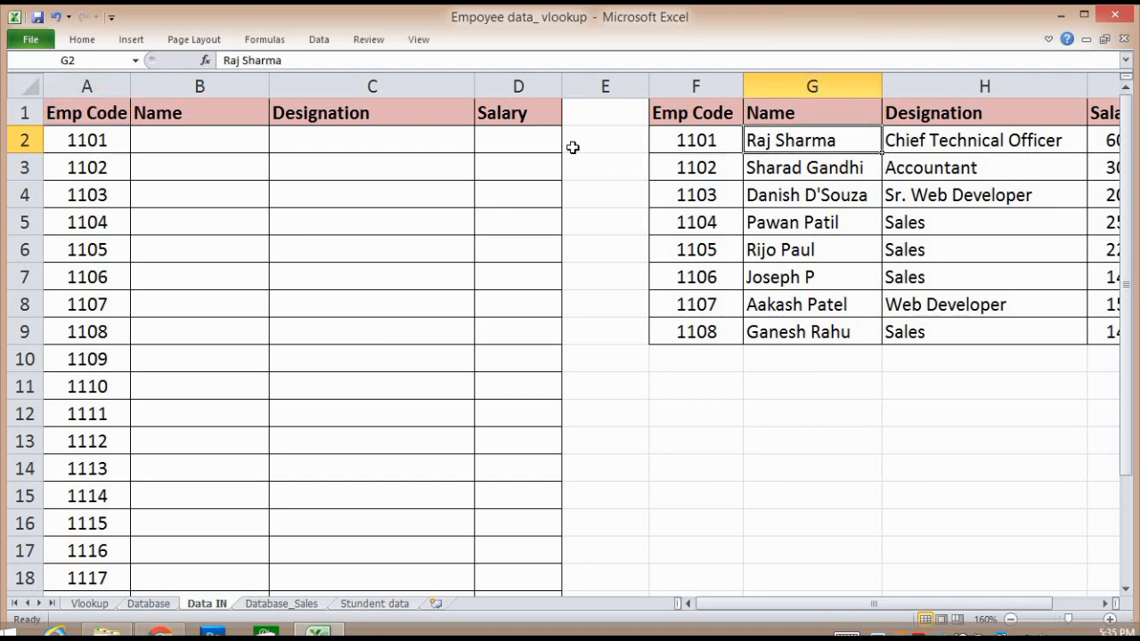
pyautogui.click(124, 252)
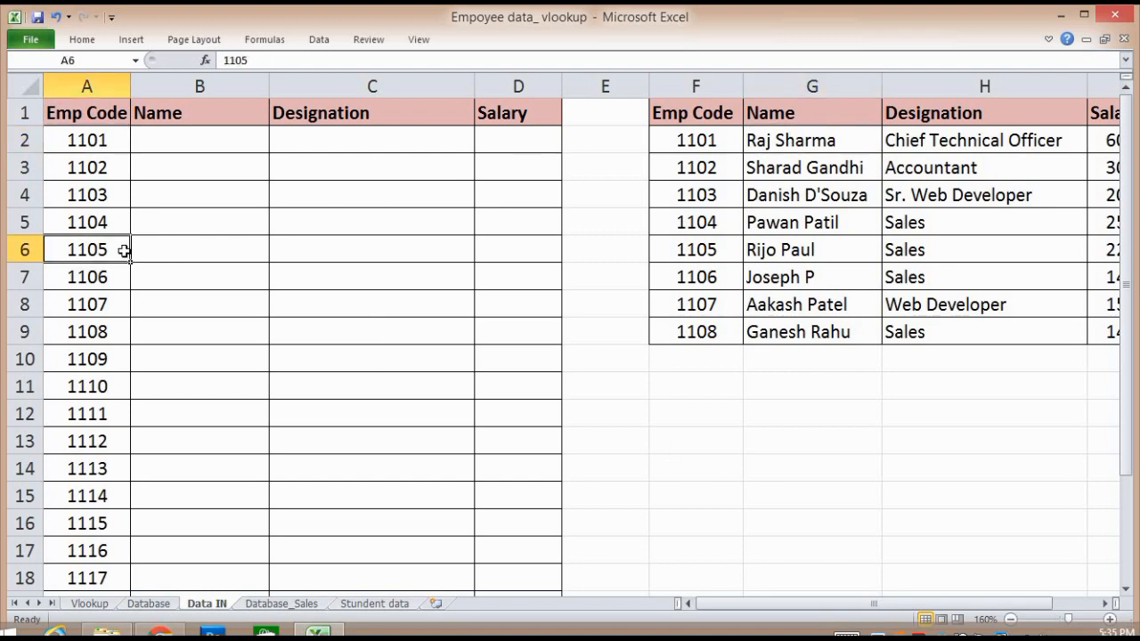
pyautogui.click(110, 275)
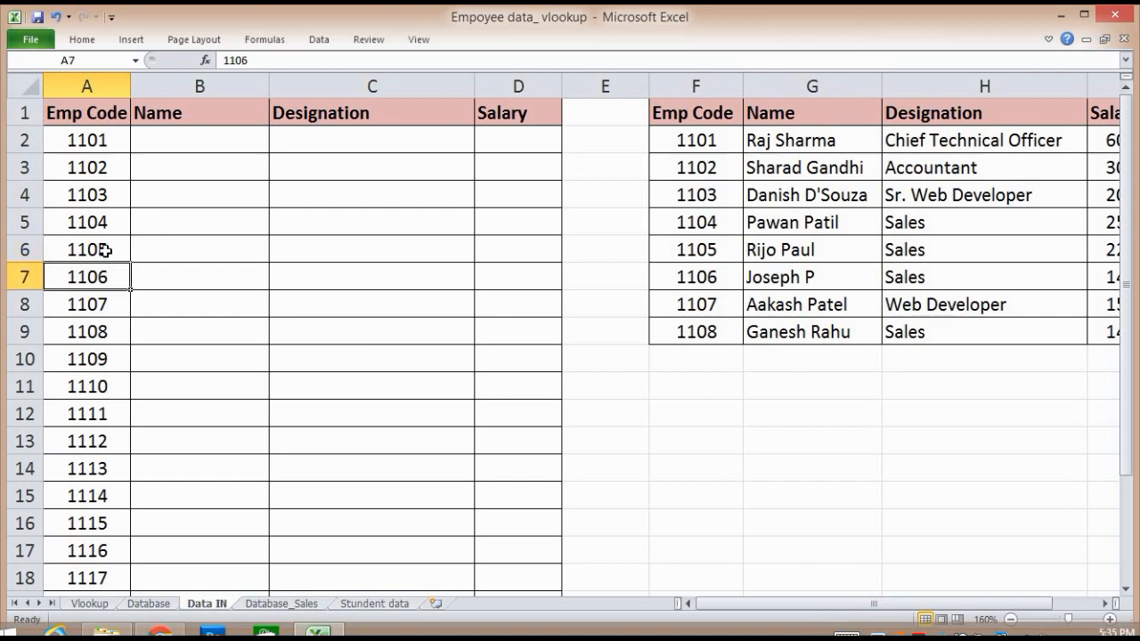
pyautogui.click(104, 251)
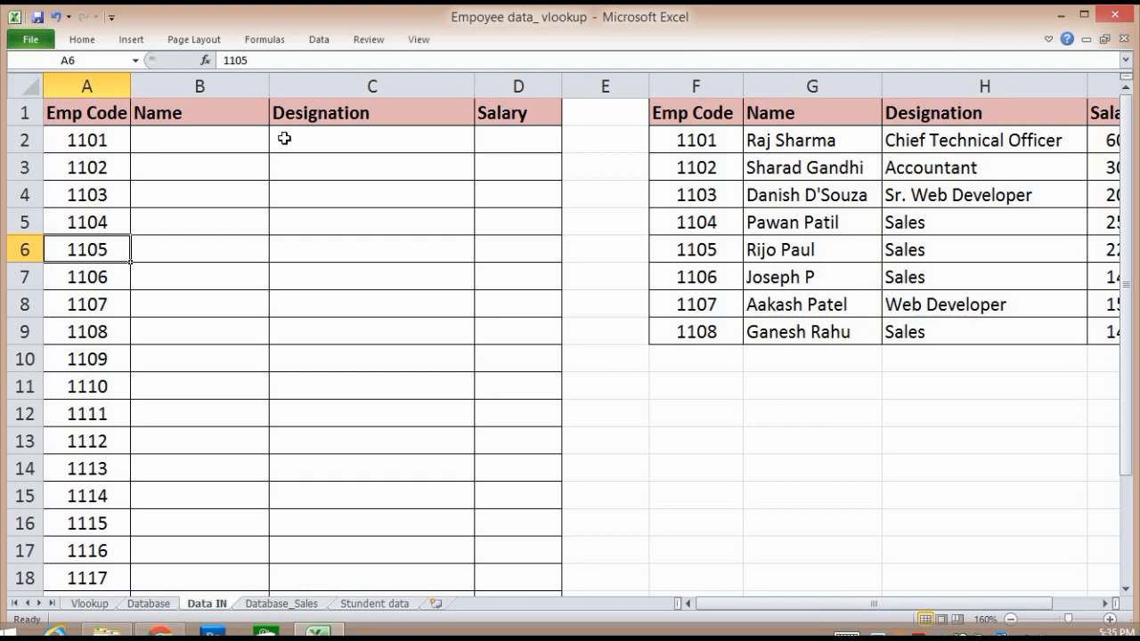
# - Mark out the blank Name, Designation and Salary cells B2:D6, which need filling, and return to B2
pyautogui.click(207, 135)
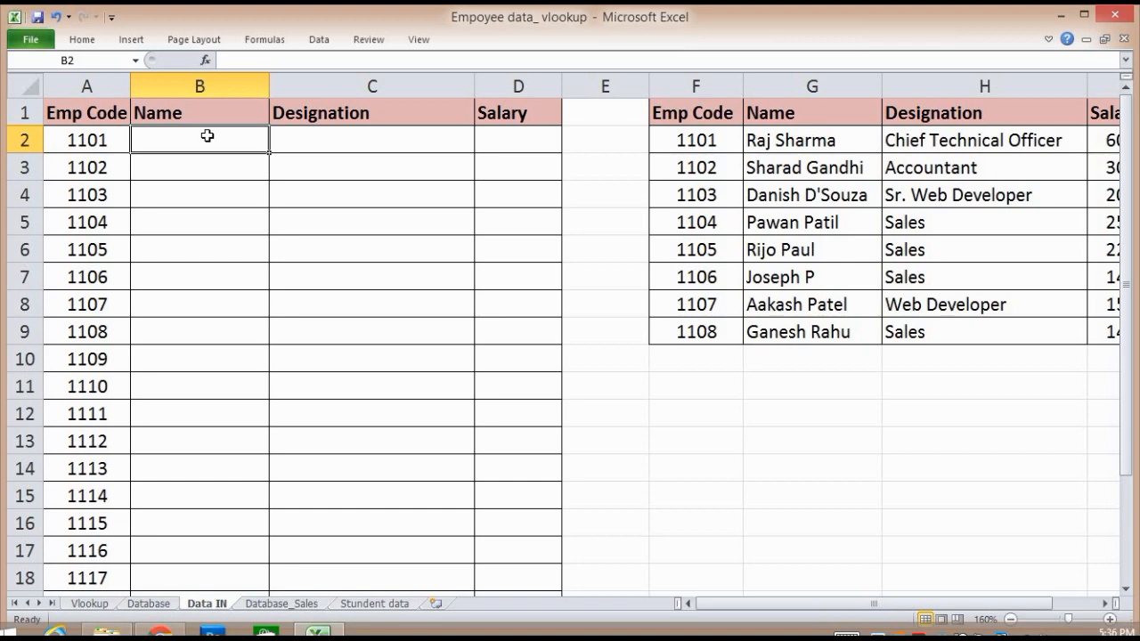
pyautogui.hotkey('shift', 'Down')
pyautogui.hotkey('shift', 'Down')
pyautogui.hotkey('shift', 'Right')
pyautogui.hotkey('shift', 'Right')
pyautogui.hotkey('shift', 'Down')
pyautogui.hotkey('shift', 'Down')
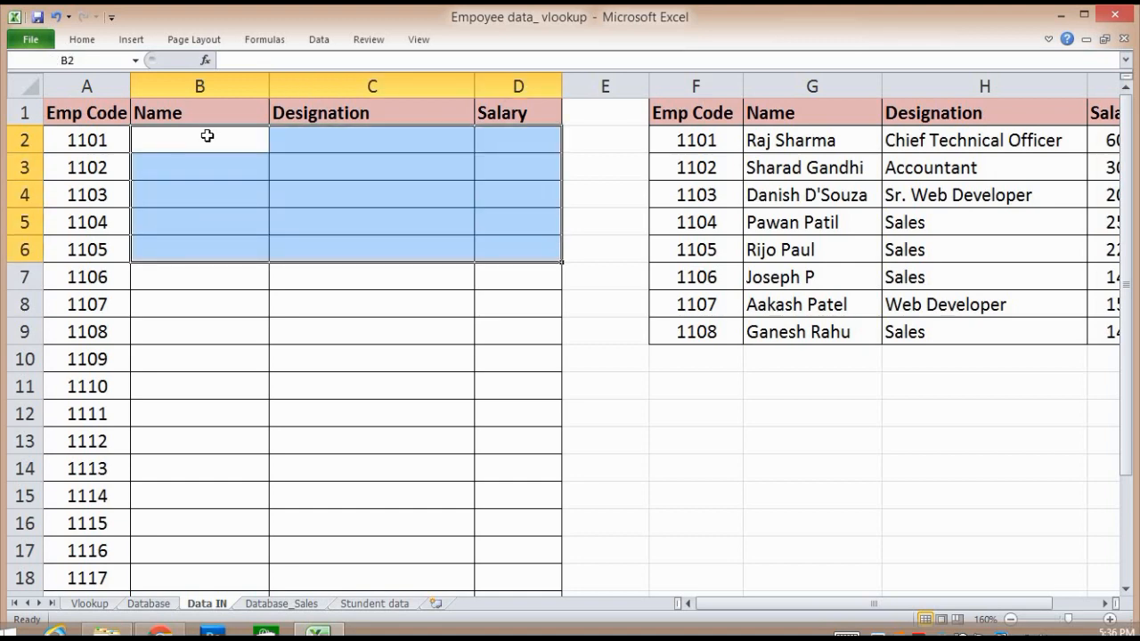
pyautogui.press('Up')
pyautogui.press('Down')
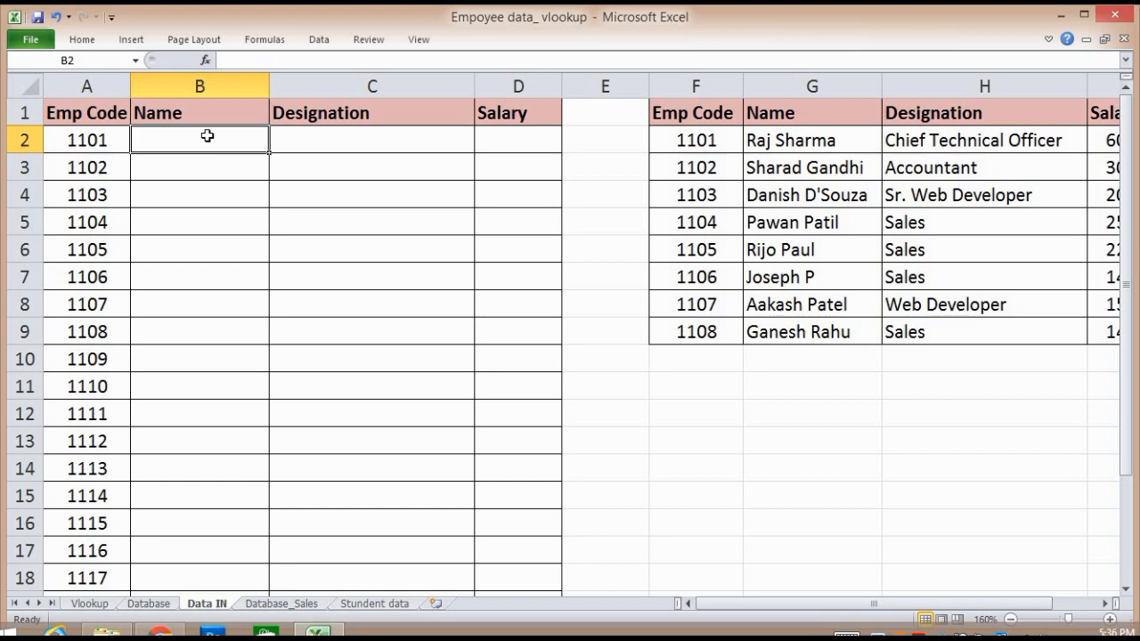
# - Begin a VLOOKUP formula in B2 with A2 as the lookup value and F1:I9 as the table array
pyautogui.write('=vlo')
pyautogui.press('Tab')
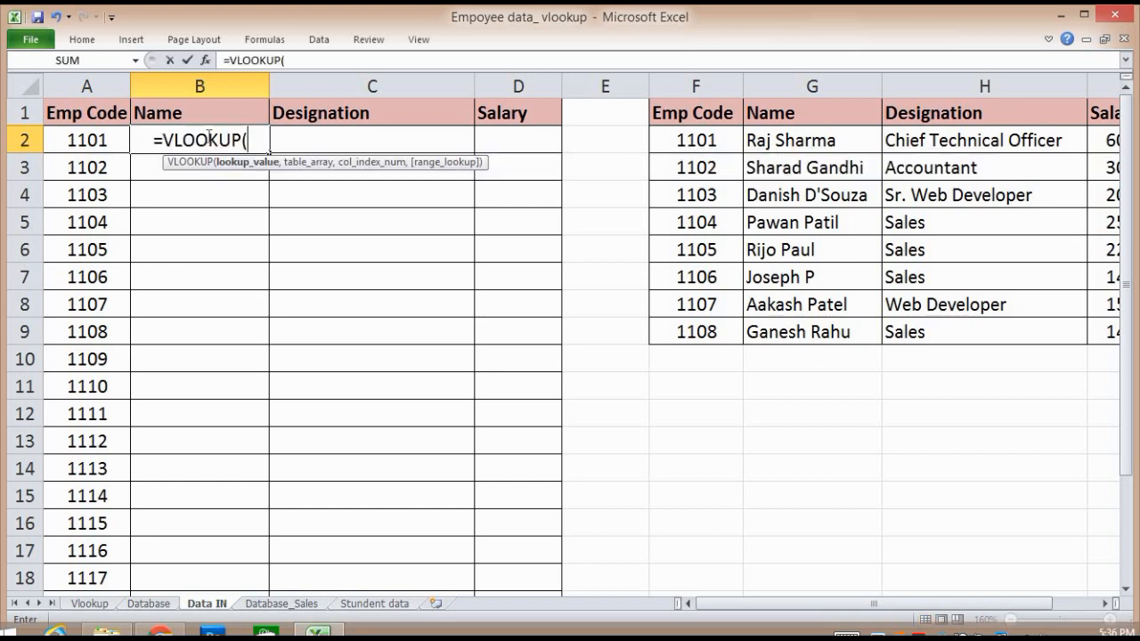
pyautogui.click(85, 141)
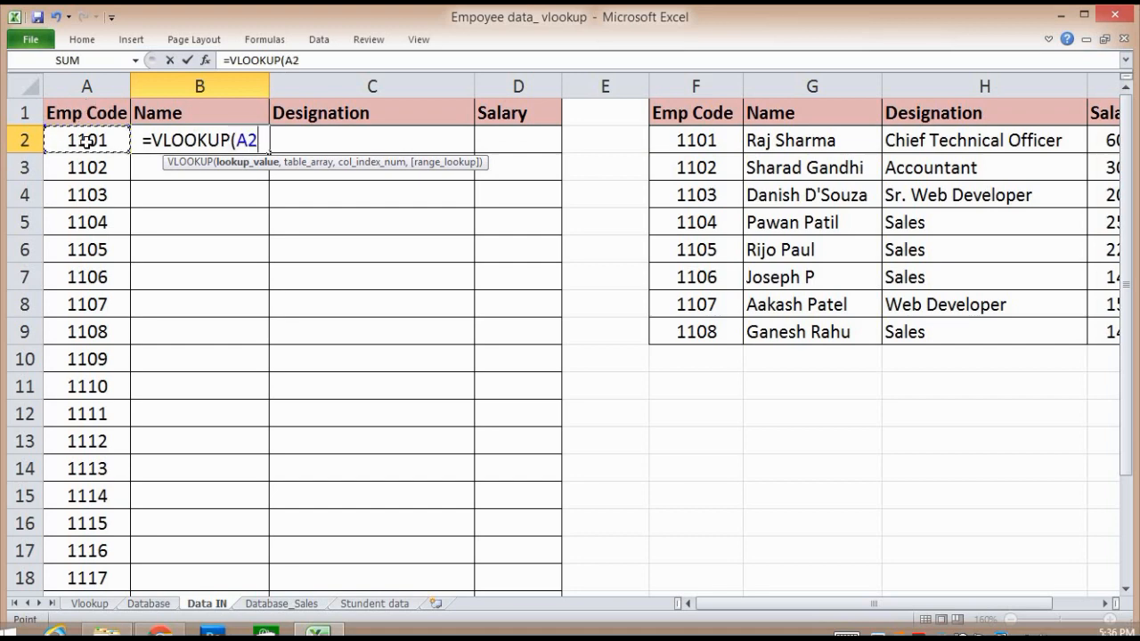
pyautogui.write(',')
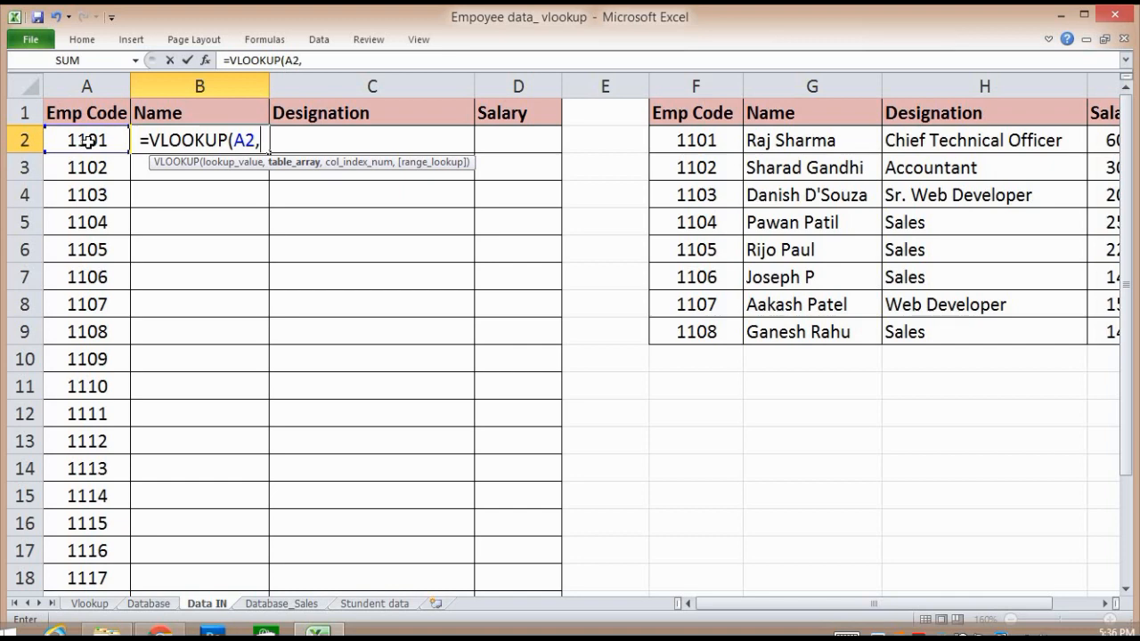
pyautogui.click(702, 115)
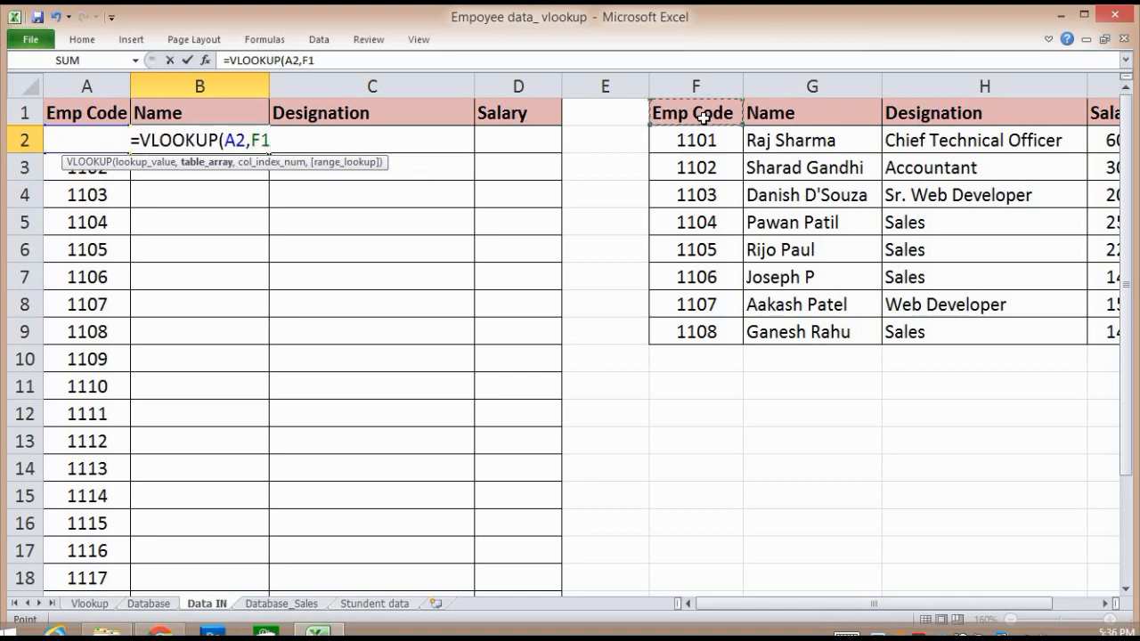
pyautogui.hotkey('ctrl', 'shift', 'Right')
pyautogui.hotkey('ctrl', 'shift', 'Down')
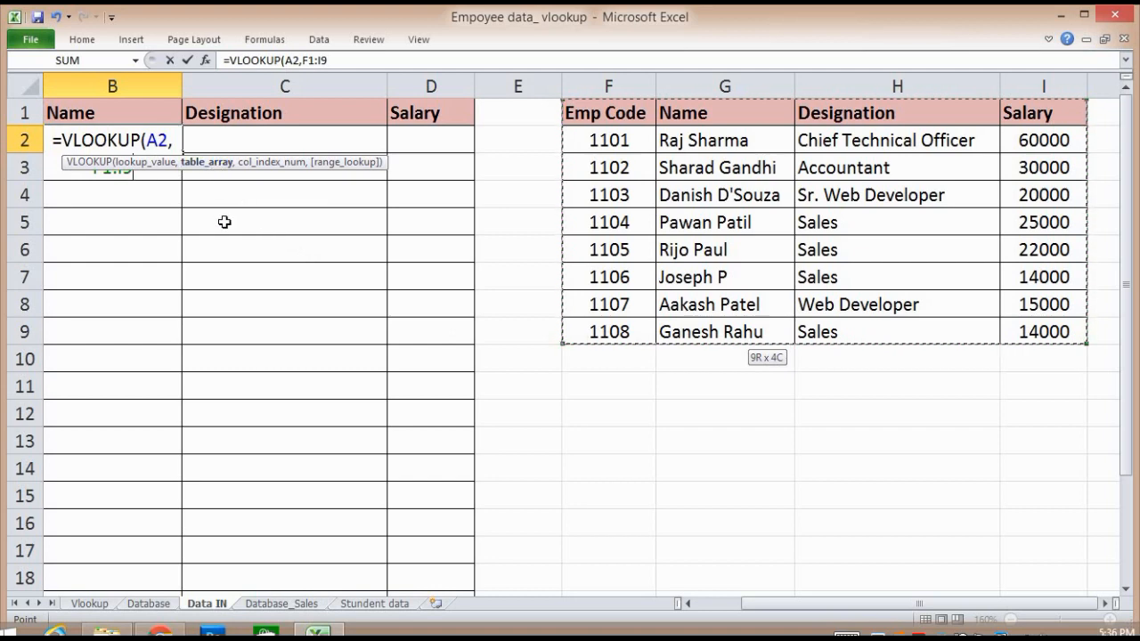
pyautogui.write(',')
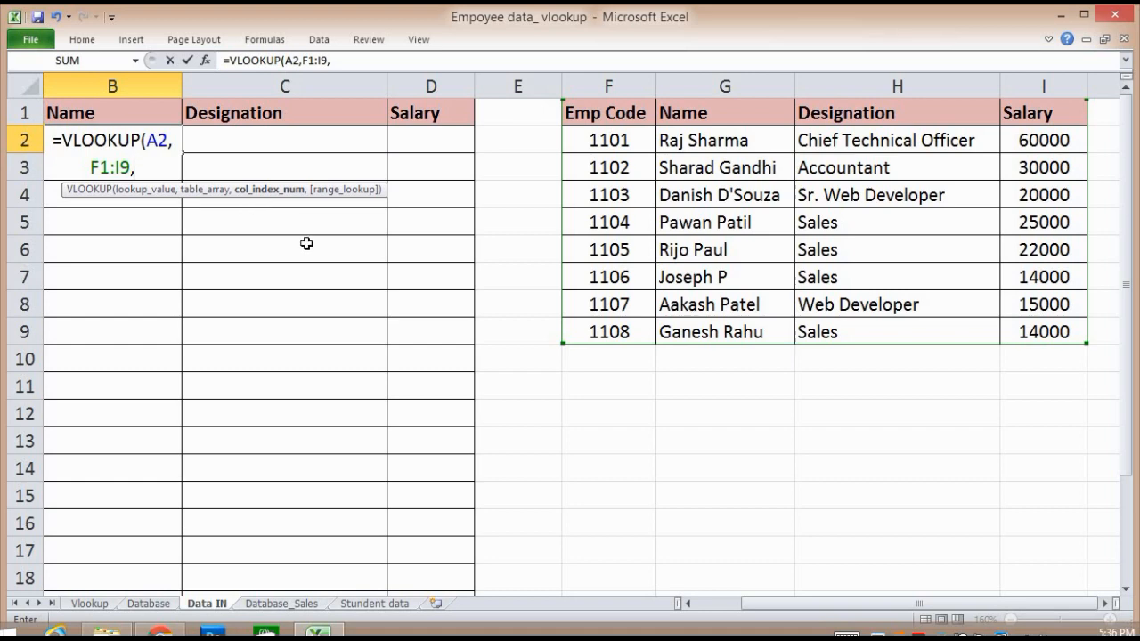
# - Nest a MATCH function as the column index, looking up B1 in A1:D1 with match type 0
pyautogui.write('mat')
pyautogui.press('Tab')
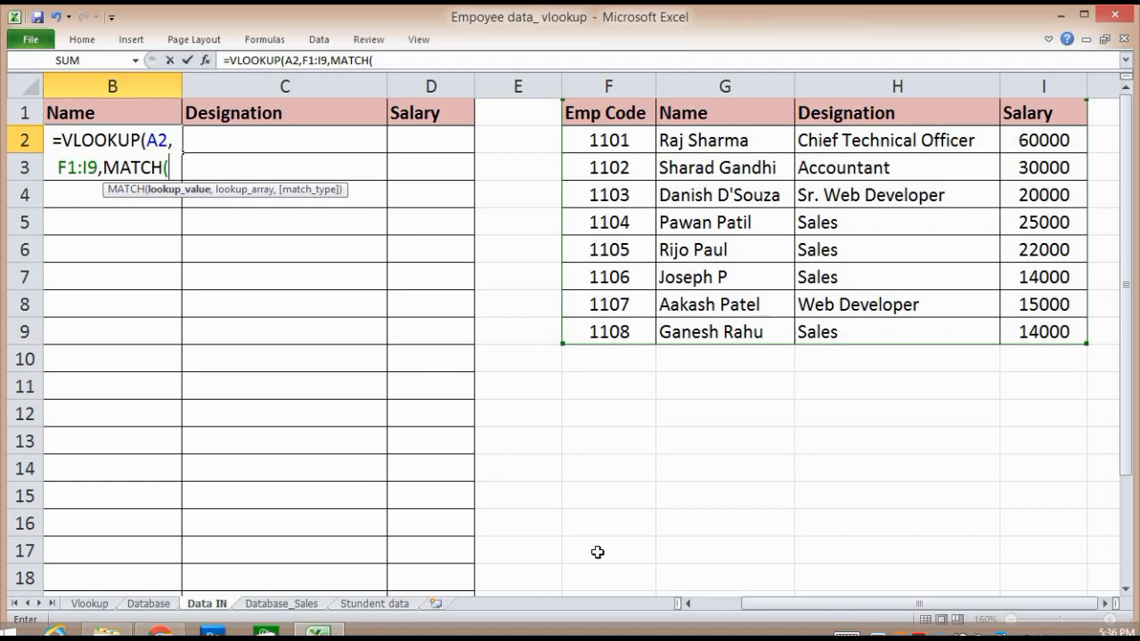
pyautogui.moveTo(751, 603); pyautogui.dragTo(699, 605)
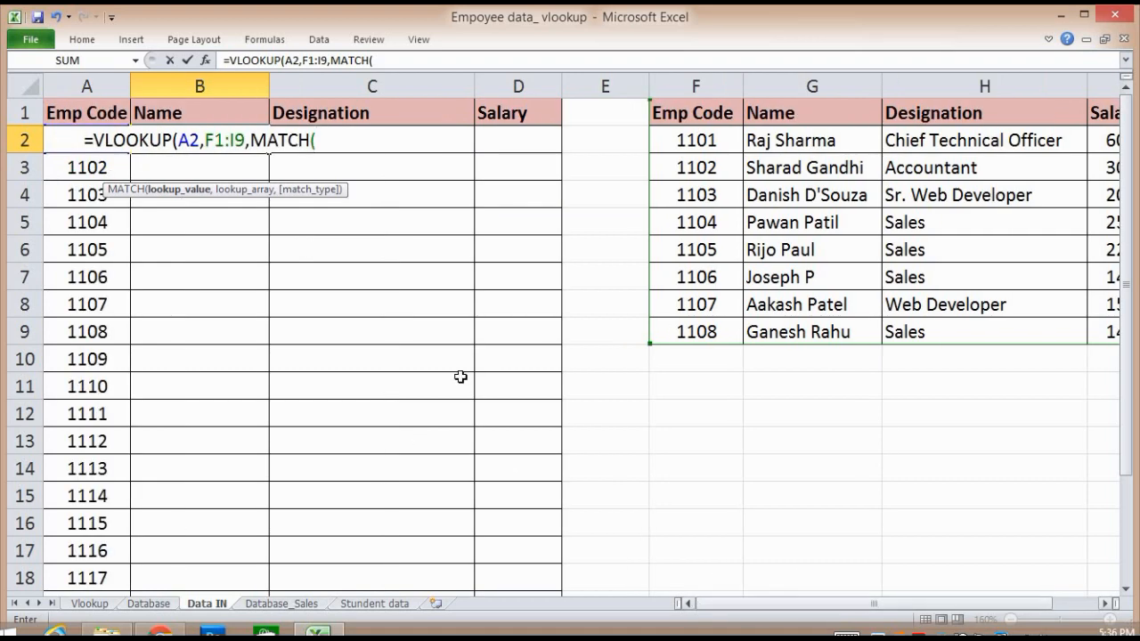
pyautogui.click(177, 116)
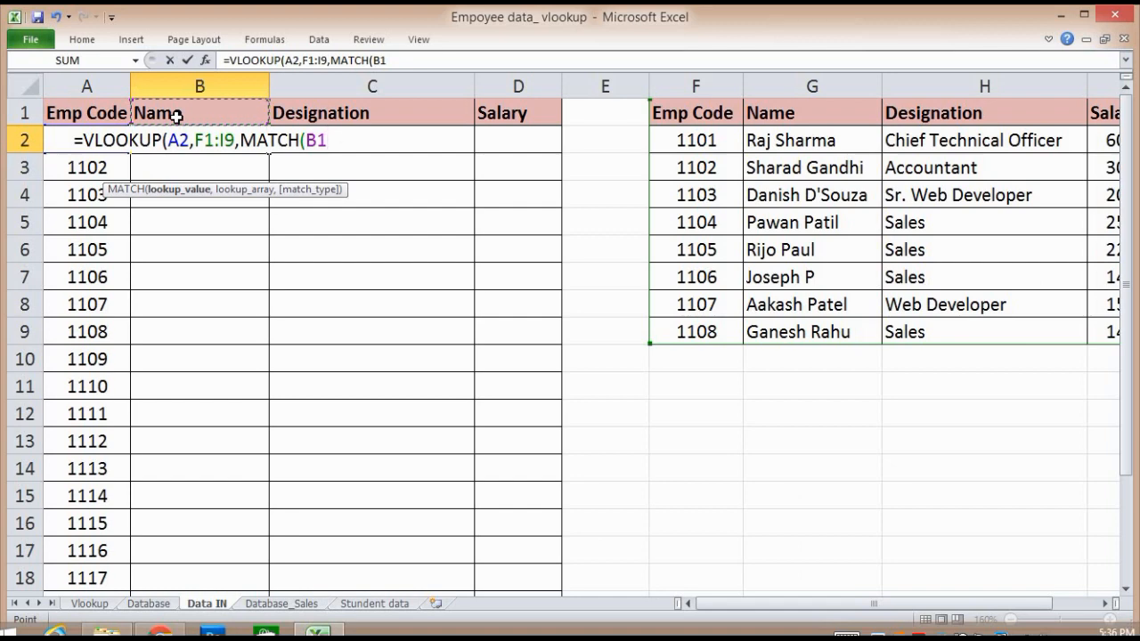
pyautogui.write(',')
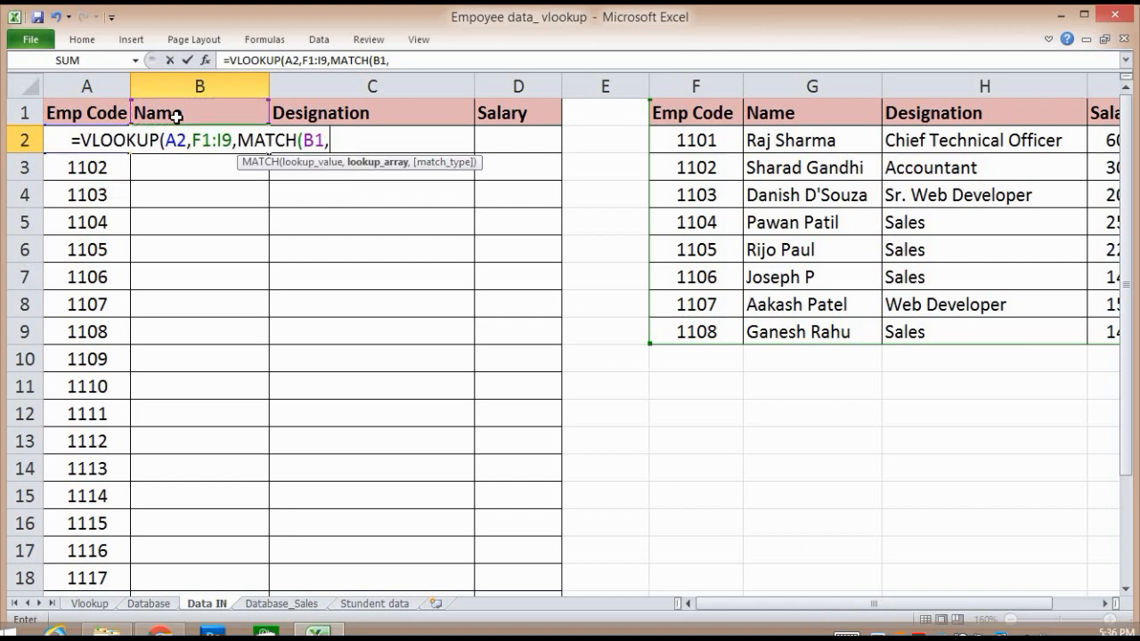
pyautogui.click(127, 114)
pyautogui.hotkey('shift', 'Right')
pyautogui.hotkey('shift', 'Right')
pyautogui.hotkey('shift', 'Right')
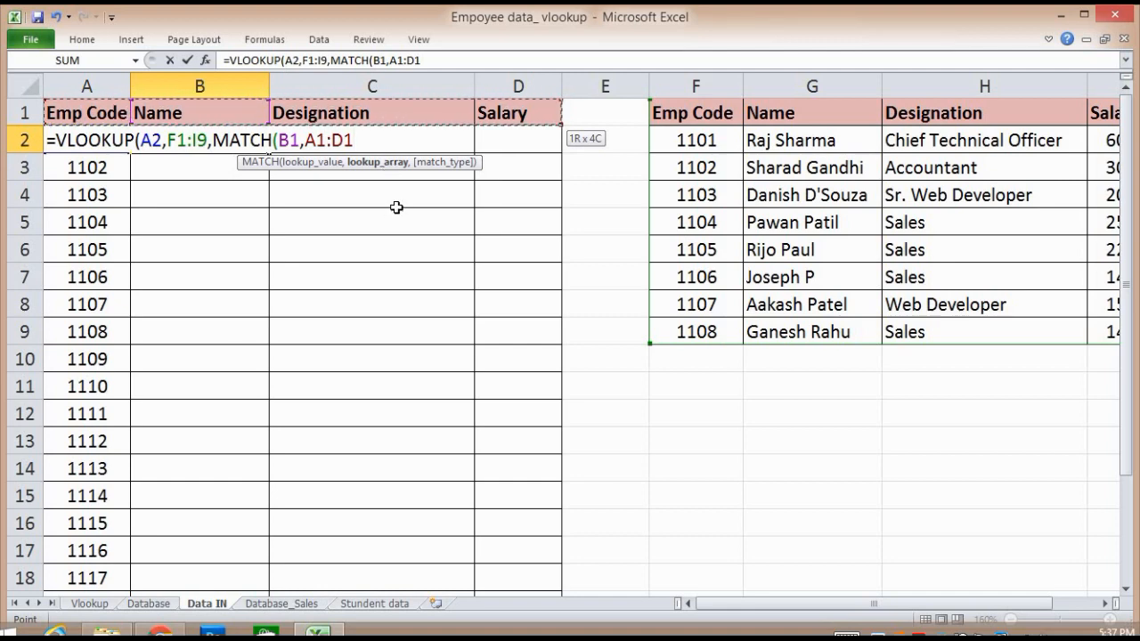
pyautogui.write(',')
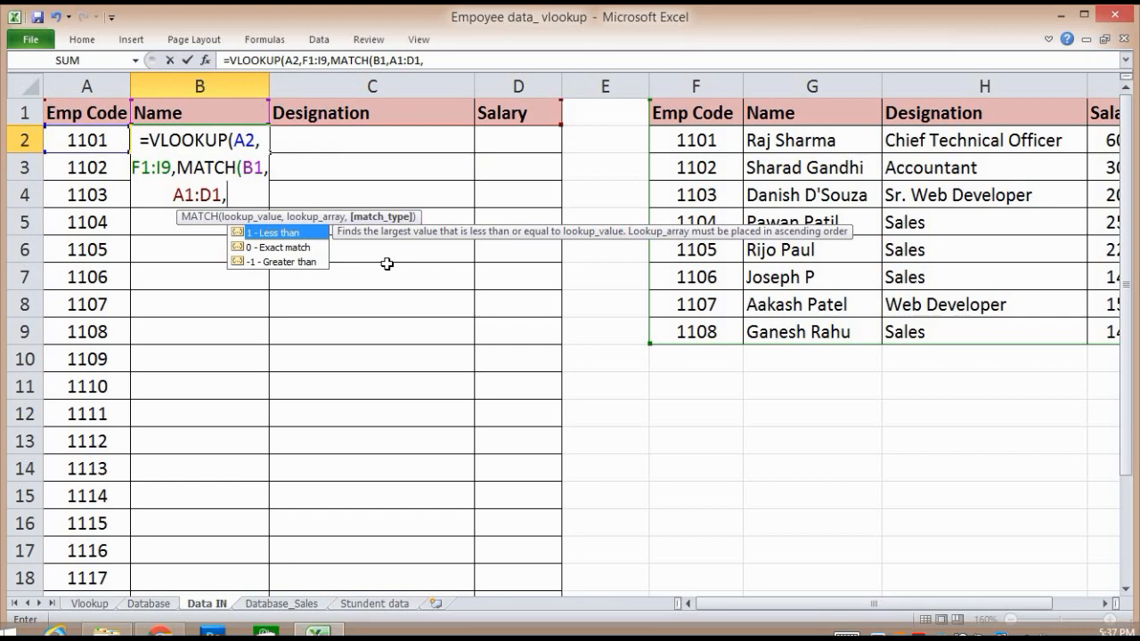
pyautogui.write('0')
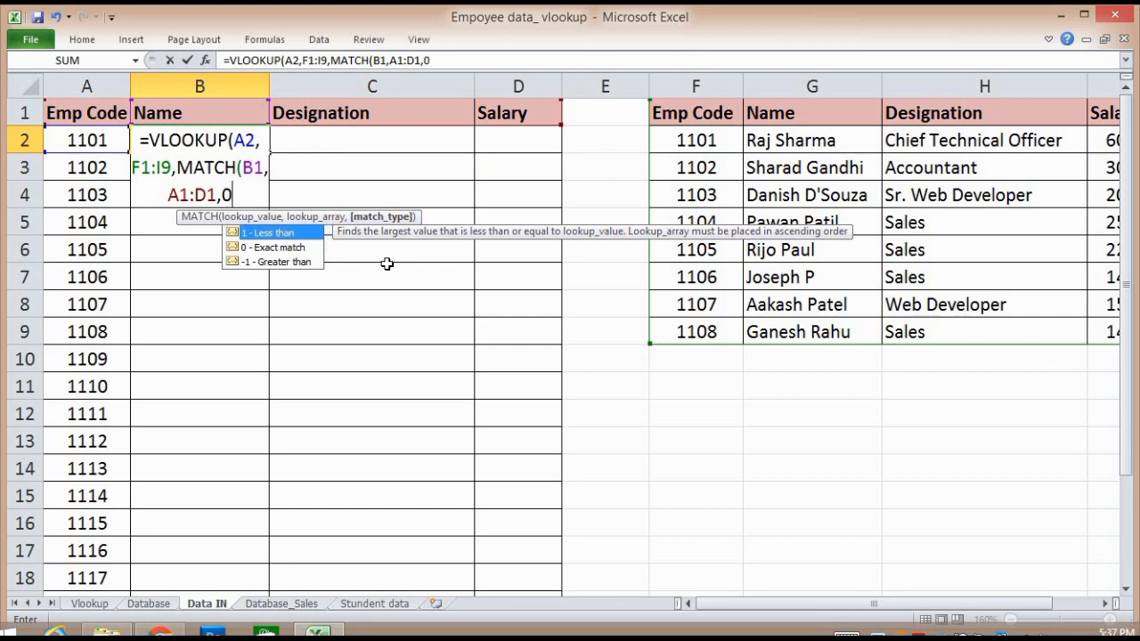
pyautogui.write(')')
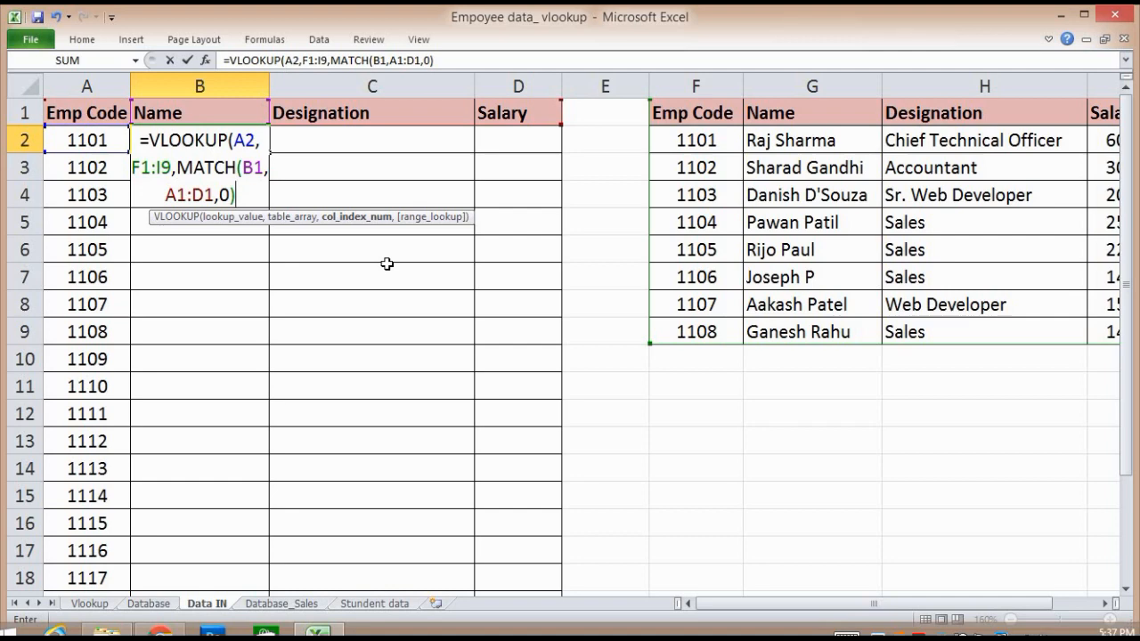
# - Finish the VLOOKUP with range lookup 0 for an exact match and accept the proposed closing-parenthesis correction
pyautogui.write(',')
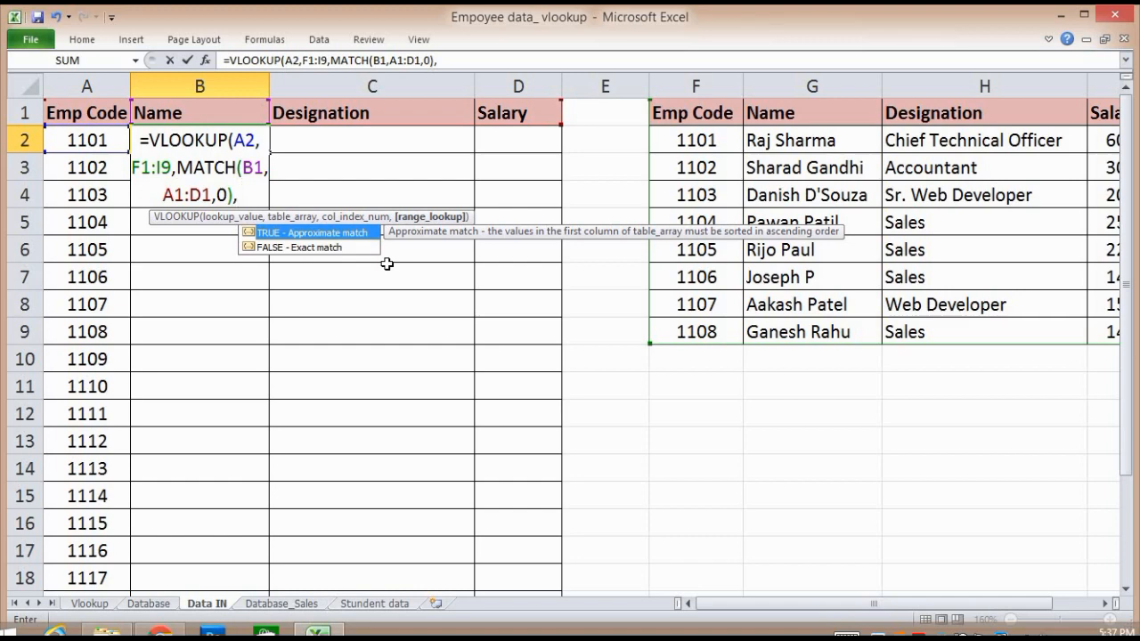
pyautogui.write('0')
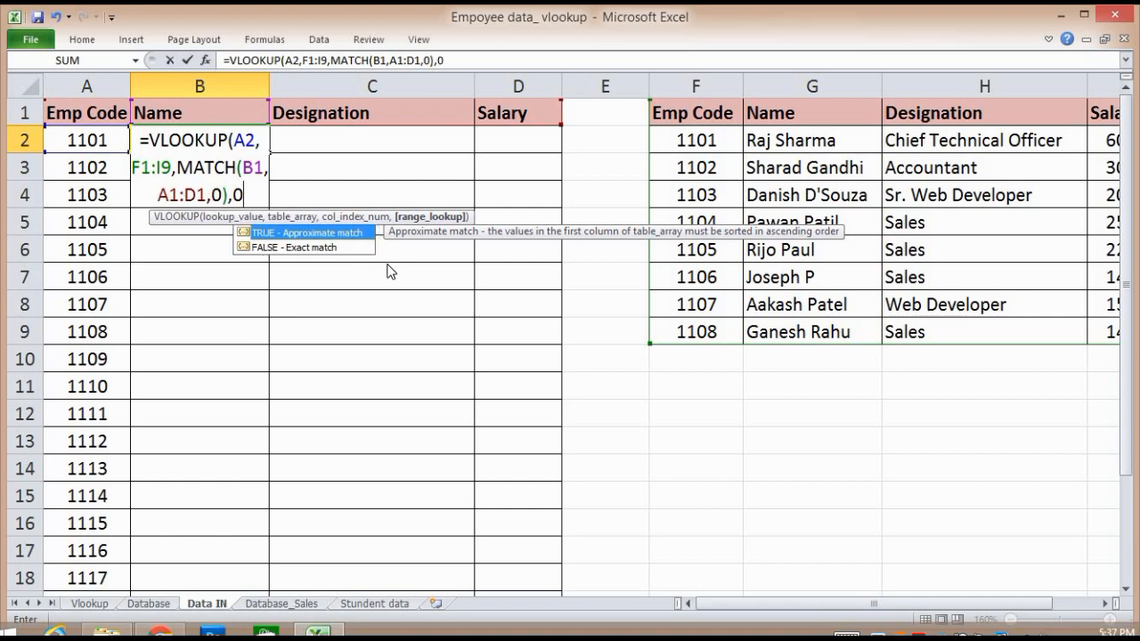
pyautogui.press('Return')
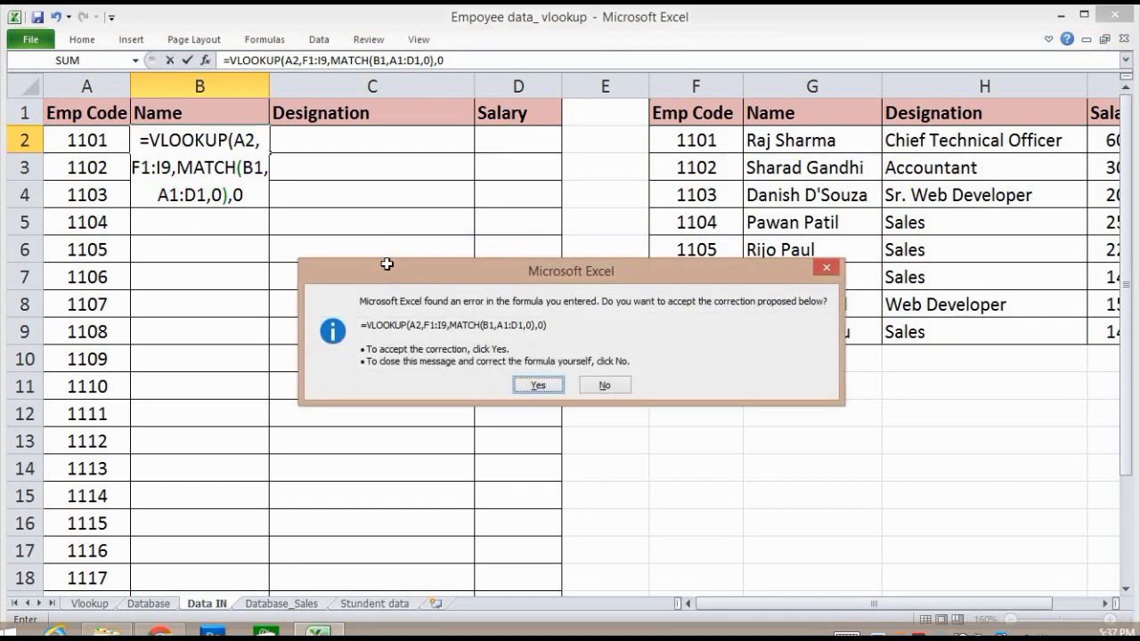
pyautogui.press('Return')
pyautogui.press('Up')
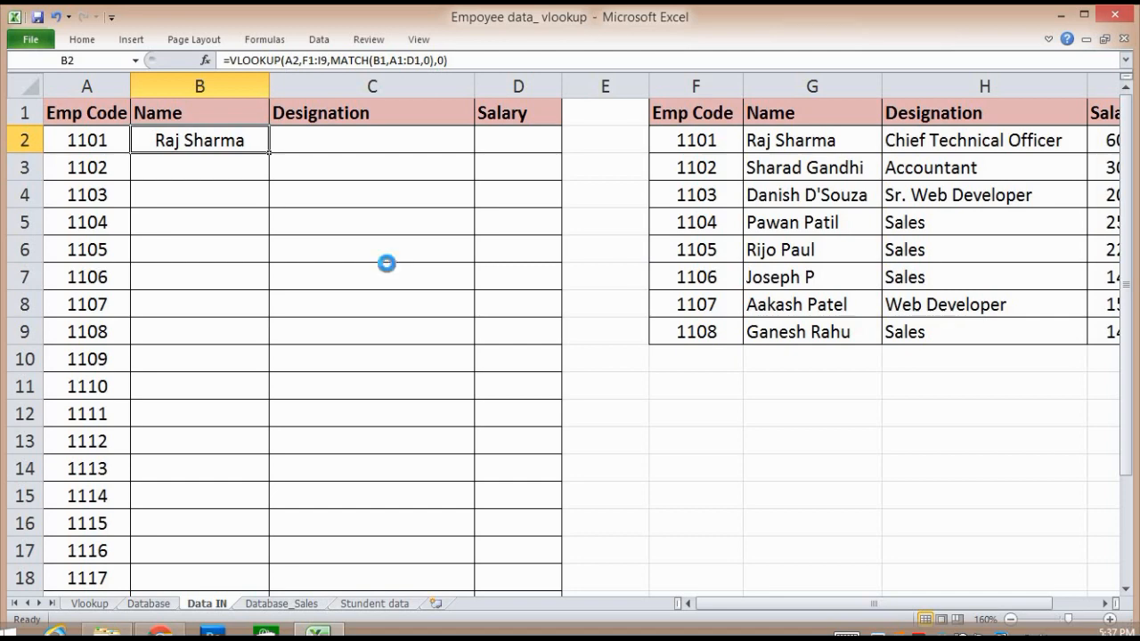
# - Copy the B2 formula into the Name, Designation and Salary cells across B2:D9
pyautogui.hotkey('ctrl', 'c')
pyautogui.press('Down')
pyautogui.hotkey('shift', 'Down')
pyautogui.press('Up')
pyautogui.press('Up')
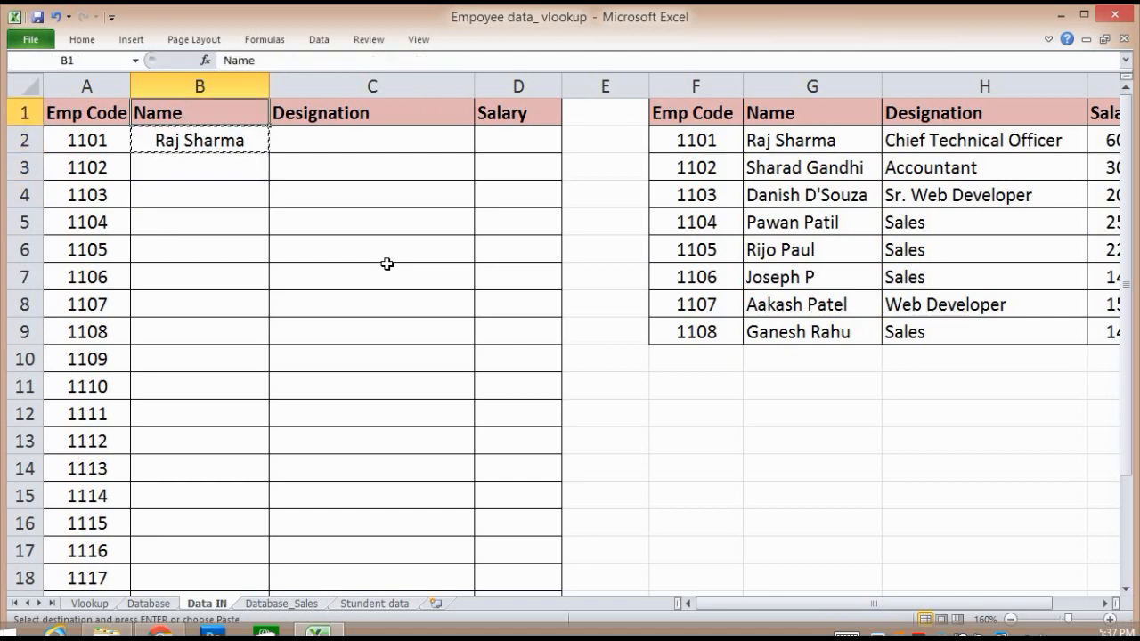
pyautogui.press('Down')
pyautogui.hotkey('shift', 'Down')
pyautogui.hotkey('shift', 'Down')
pyautogui.hotkey('shift', 'Down')
pyautogui.hotkey('shift', 'Down')
pyautogui.hotkey('shift', 'Down')
pyautogui.hotkey('shift', 'Down')
pyautogui.hotkey('shift', 'Down')
pyautogui.hotkey('shift', 'Right')
pyautogui.hotkey('shift', 'Right')
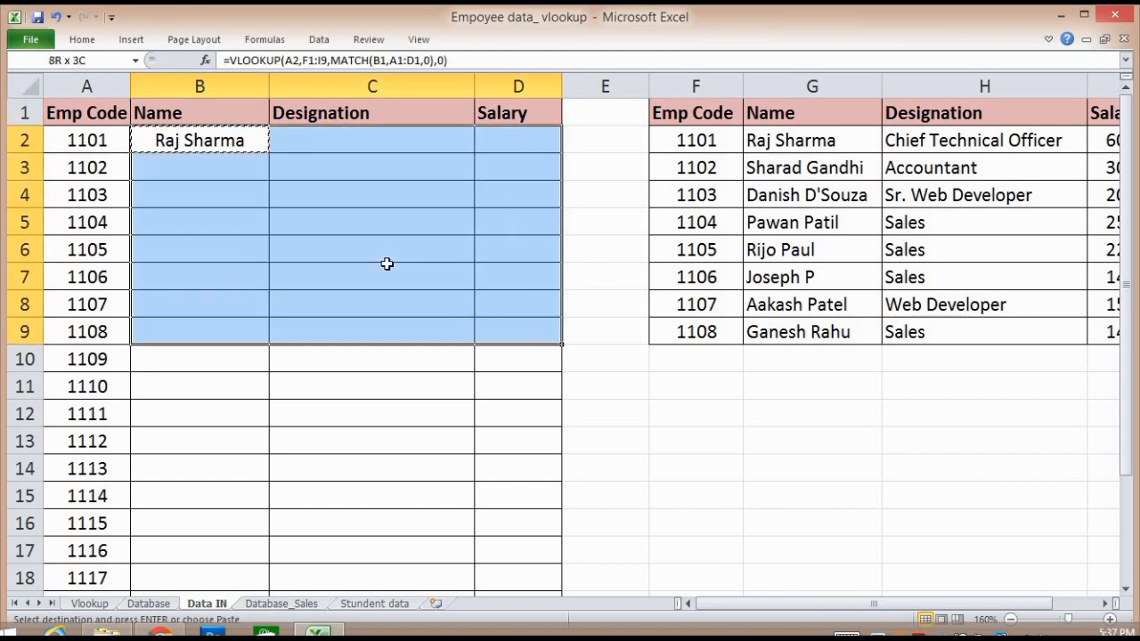
pyautogui.hotkey('ctrl', 'v')
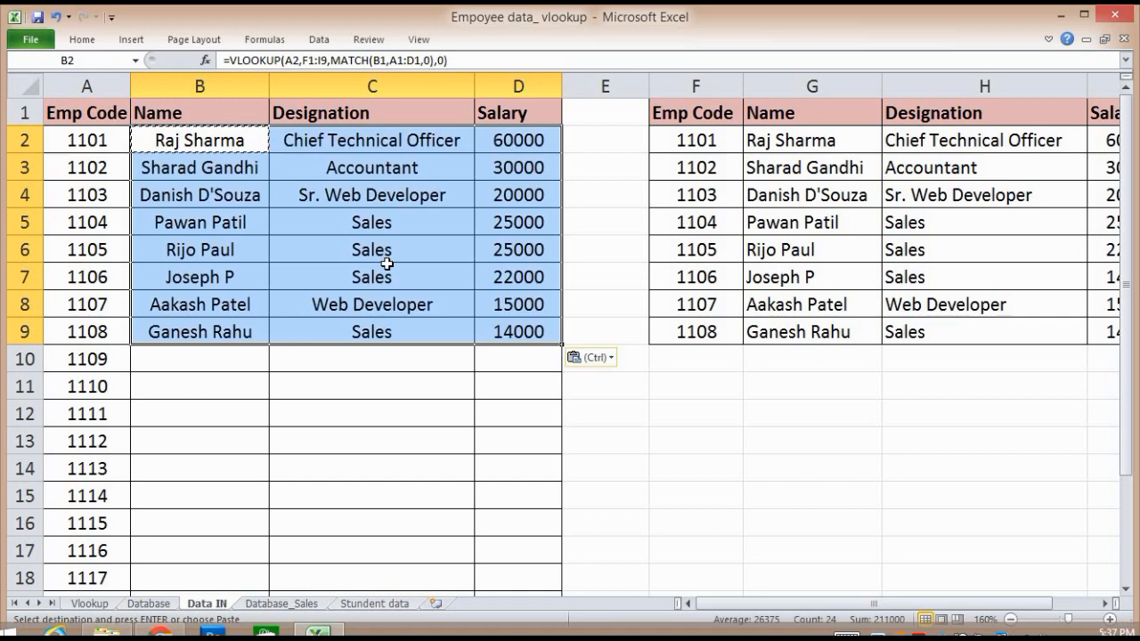
# - Inspect the references in the copied formulas in row 3, comparing the Name and Salary cells B3 and D3
pyautogui.press('Up')
pyautogui.press('Down')
pyautogui.press('Down')
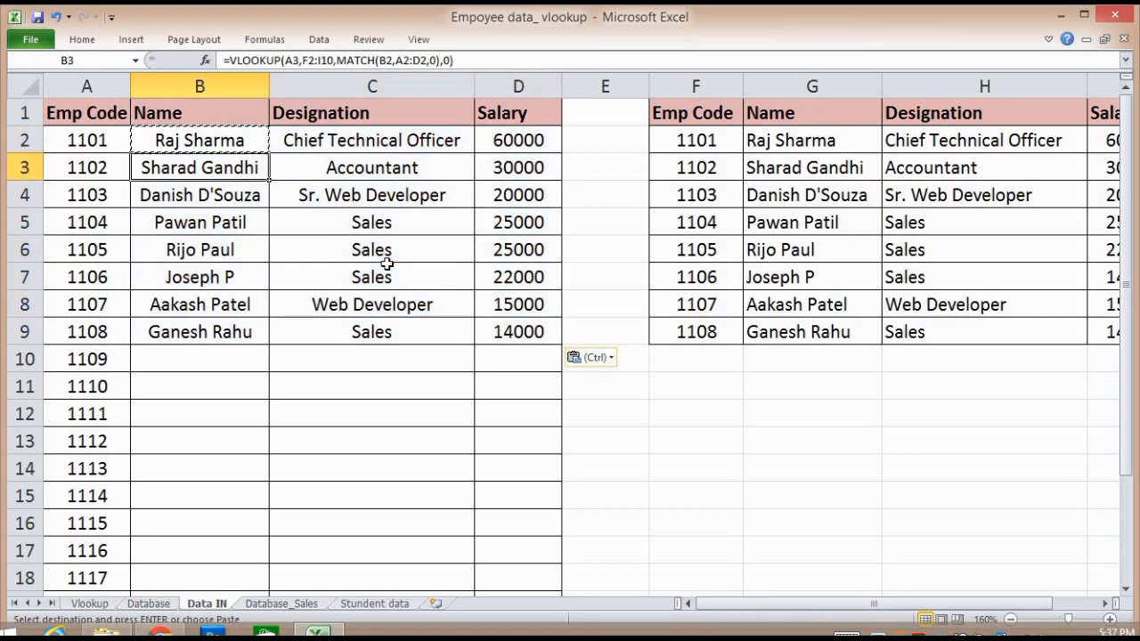
pyautogui.press('Right')
pyautogui.press('Up')
pyautogui.press('Right')
pyautogui.press('Down')
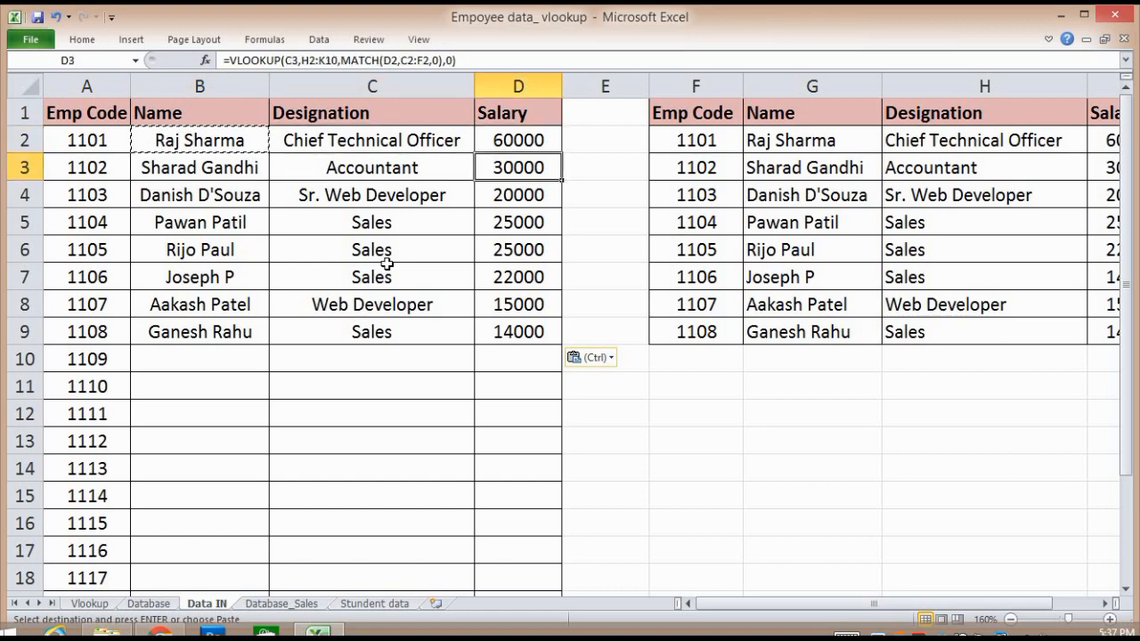
pyautogui.press('Left')
pyautogui.press('Left')
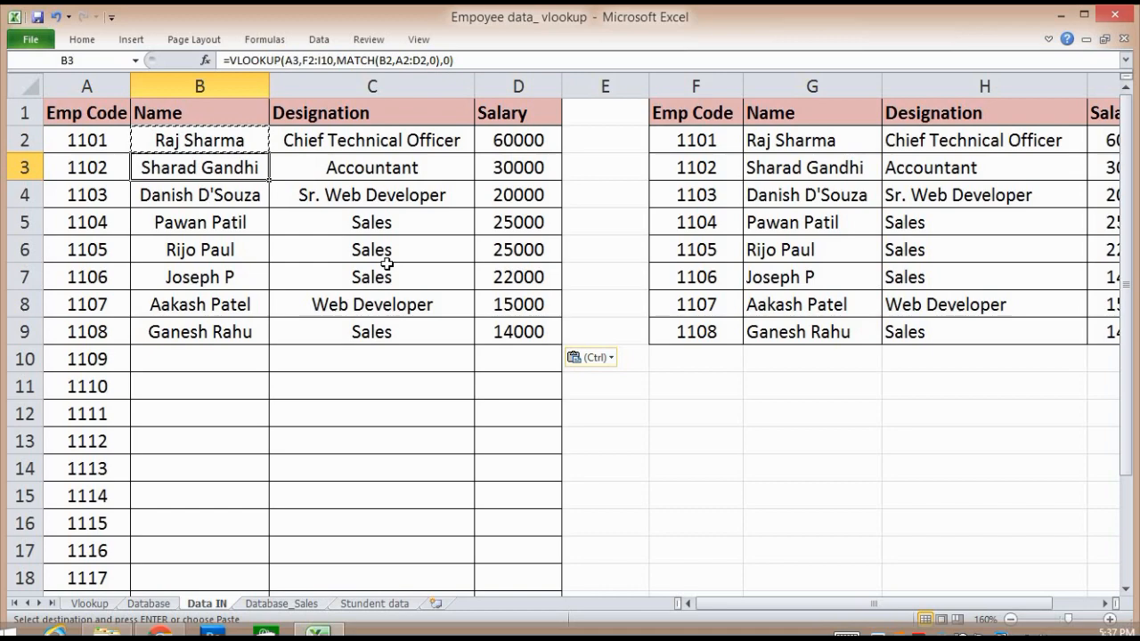
# - Review the Match Formulae and Exact Match /Approx Match topics on the Vlookup sheet
pyautogui.hotkey('ctrl', 'pageup')
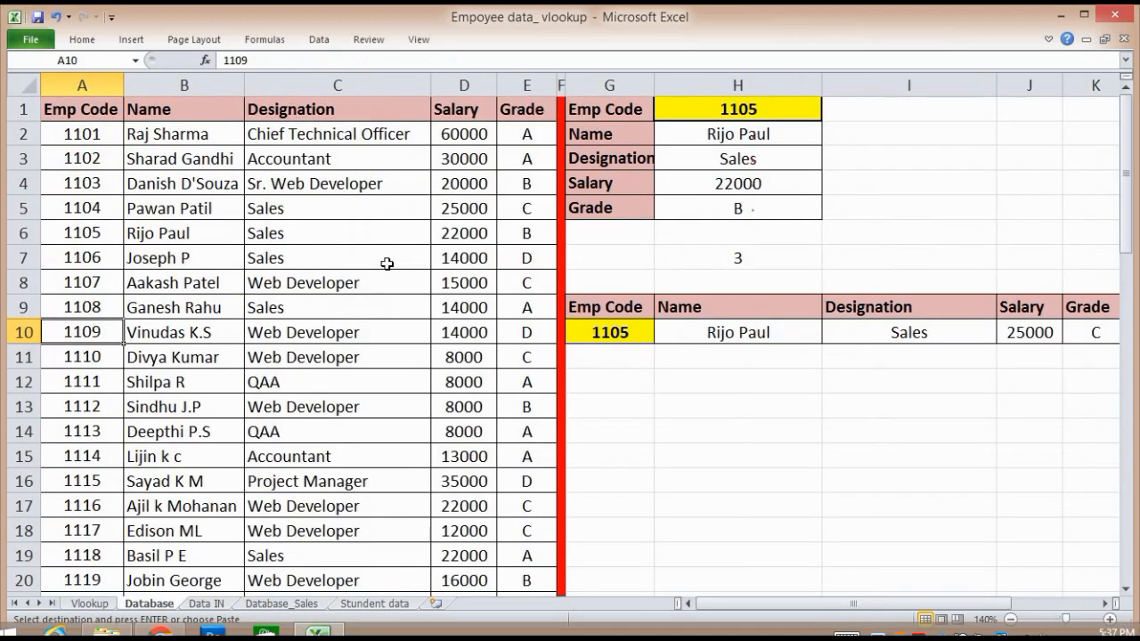
pyautogui.hotkey('ctrl', 'pageup')
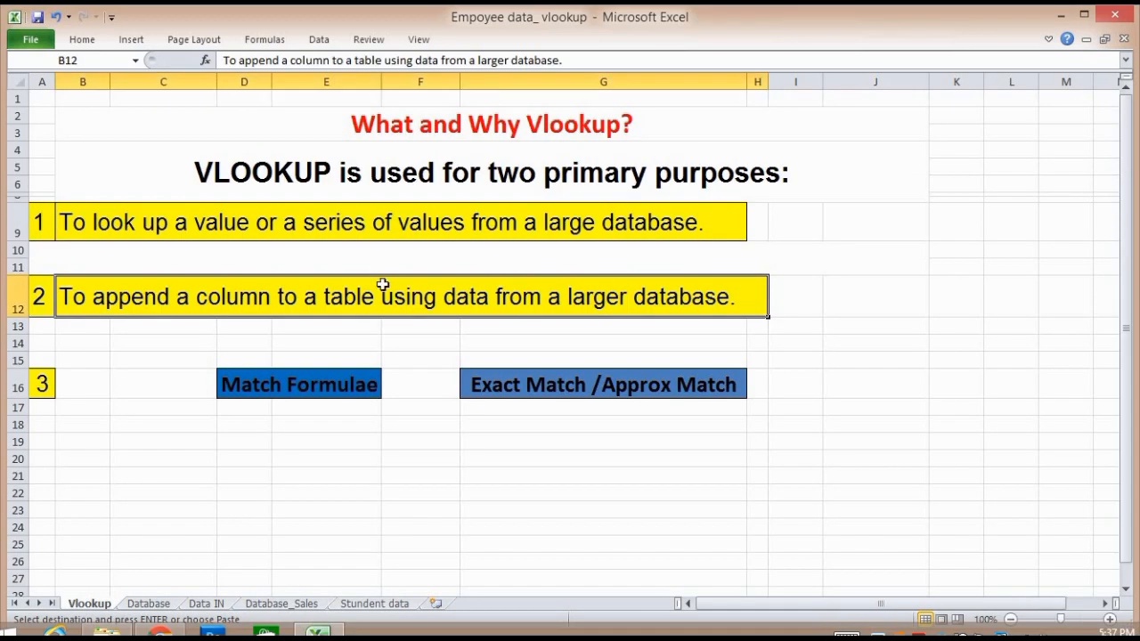
pyautogui.click(336, 387)
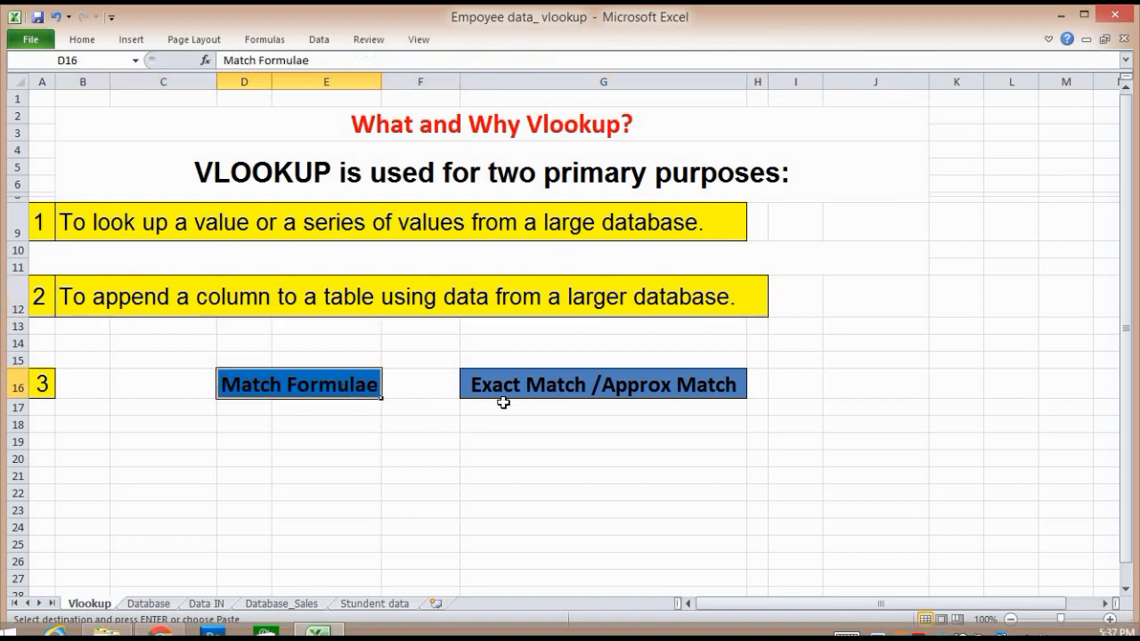
pyautogui.click(534, 381)
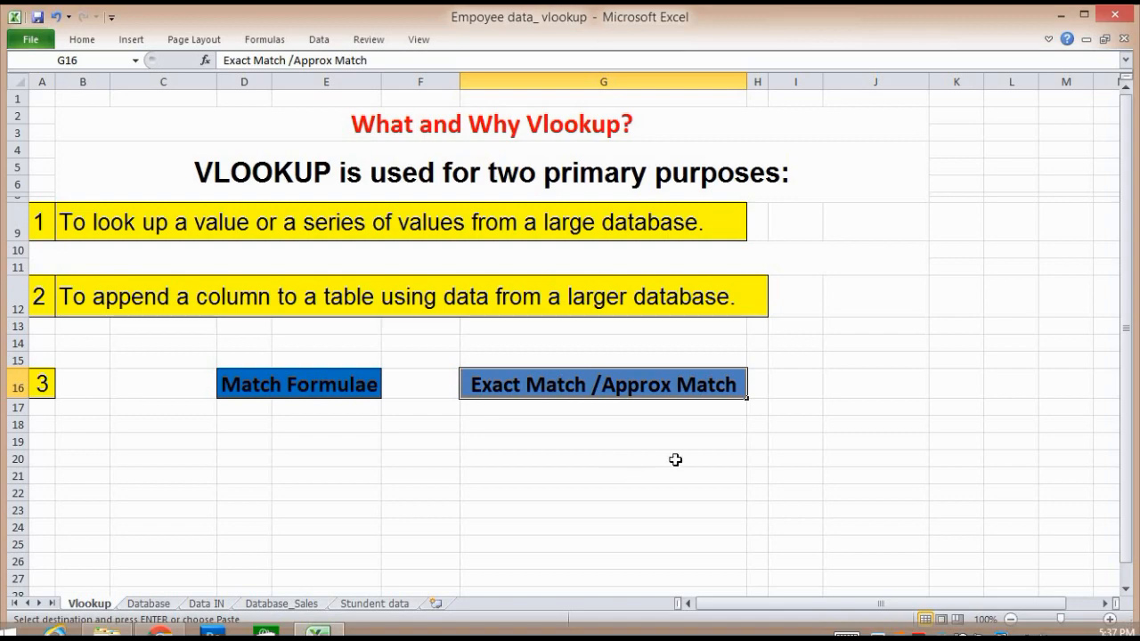
# - Look over the employee sales headers, the blank Insentive column and the Insentive Slab table on the Database_Sales sheet
pyautogui.hotkey('ctrl', 'pagedown')
pyautogui.hotkey('ctrl', 'pagedown')
pyautogui.hotkey('ctrl', 'pagedown')
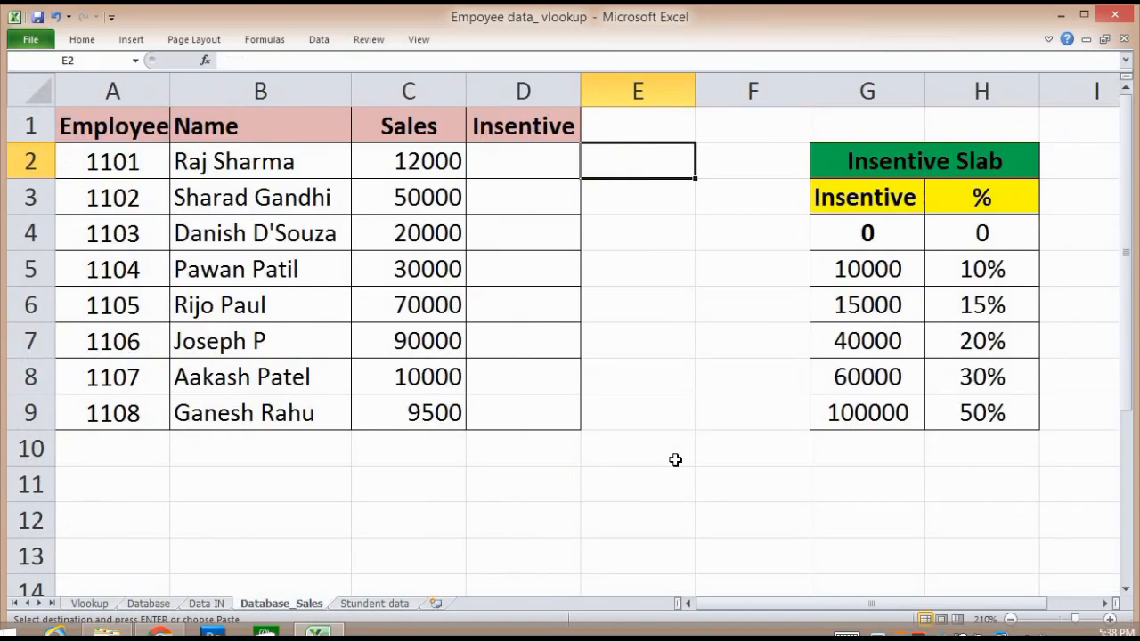
pyautogui.press('Left')
pyautogui.press('Left')
pyautogui.press('Left')
pyautogui.press('Left')
pyautogui.press('Up')
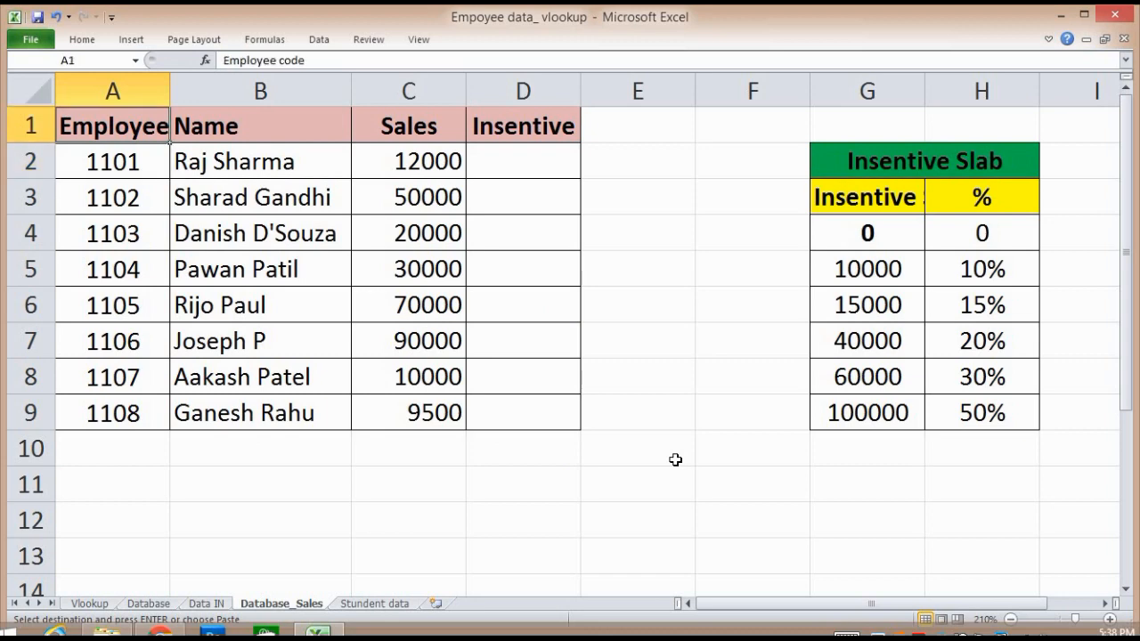
pyautogui.press('Right')
pyautogui.press('Right')
pyautogui.press('Right')
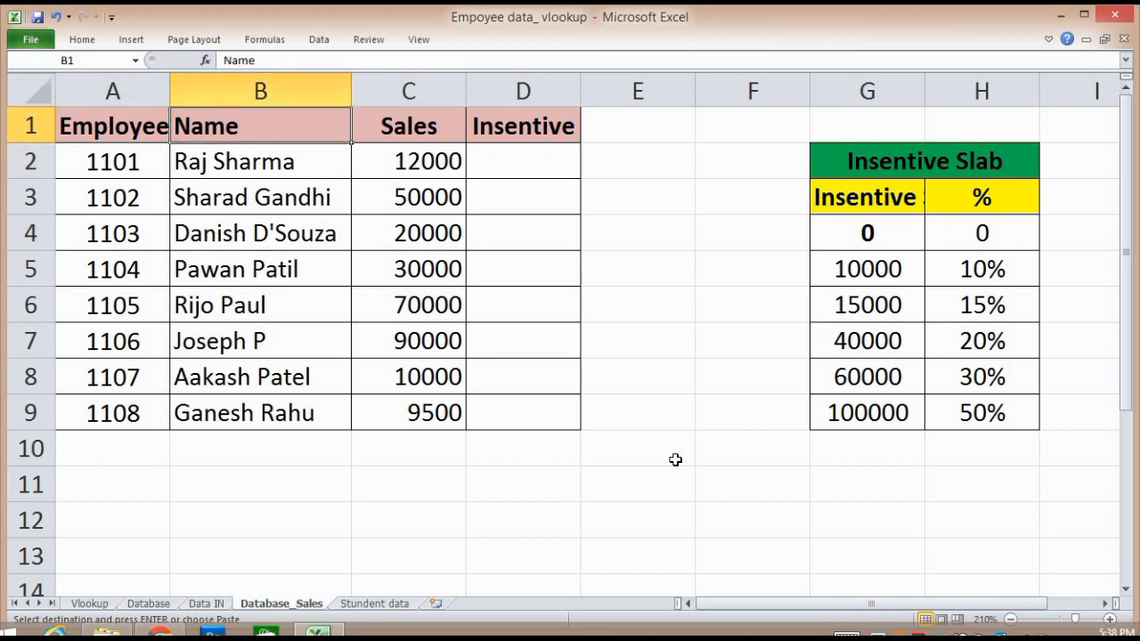
pyautogui.press('Right')
pyautogui.press('Right')
pyautogui.press('Right')
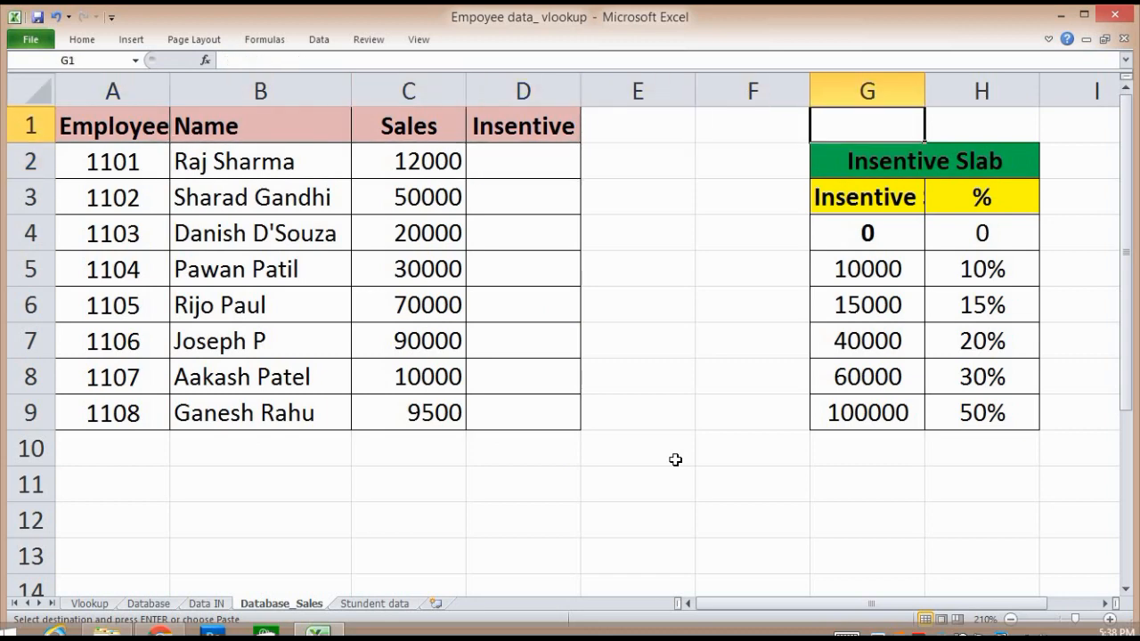
# - Review the Employee code, Name, Sales and Insentive headers of the sales table in row 1
pyautogui.press('Down')
pyautogui.press('Left')
pyautogui.press('Left')
pyautogui.press('Left')
pyautogui.press('Left')
pyautogui.press('Left')
pyautogui.press('Left')
pyautogui.press('Up')
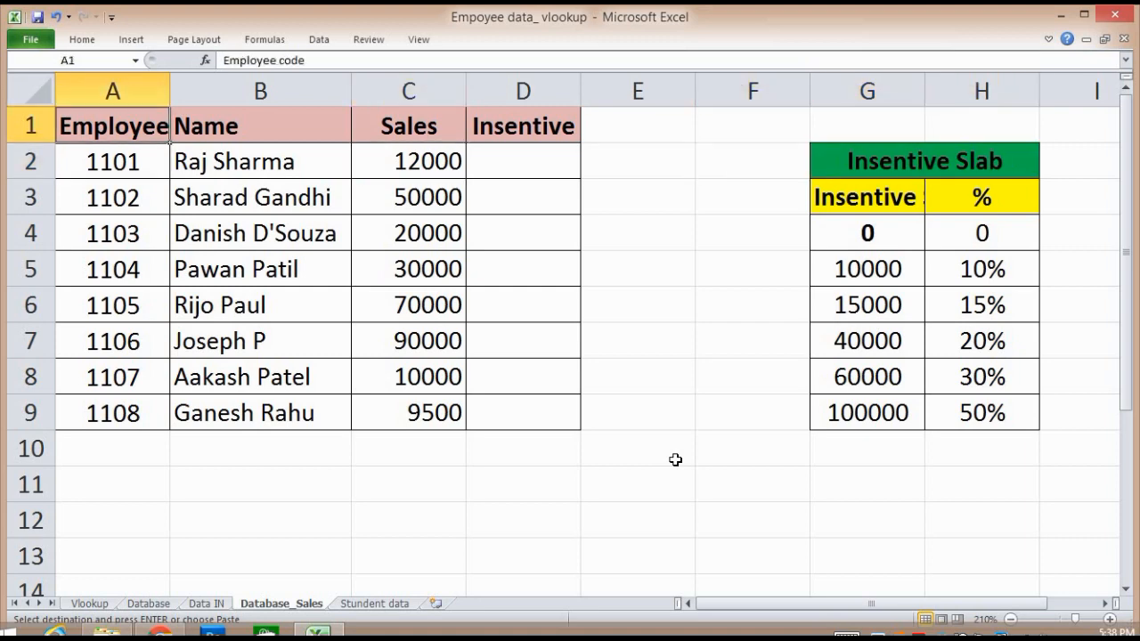
pyautogui.press('Right')
pyautogui.press('Right')
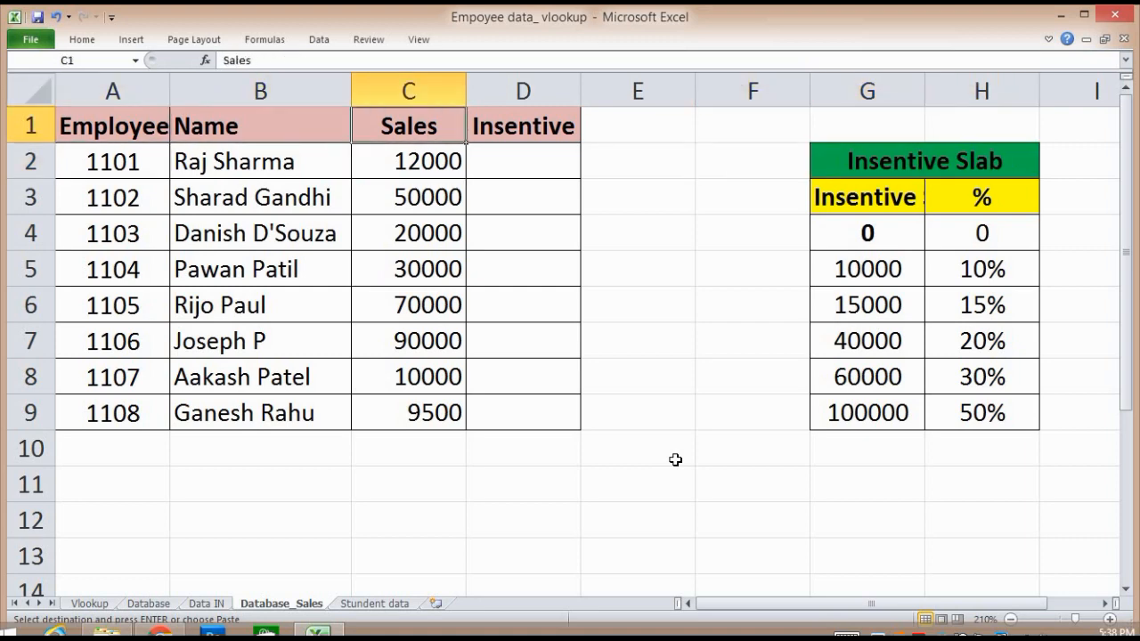
pyautogui.press('Right')
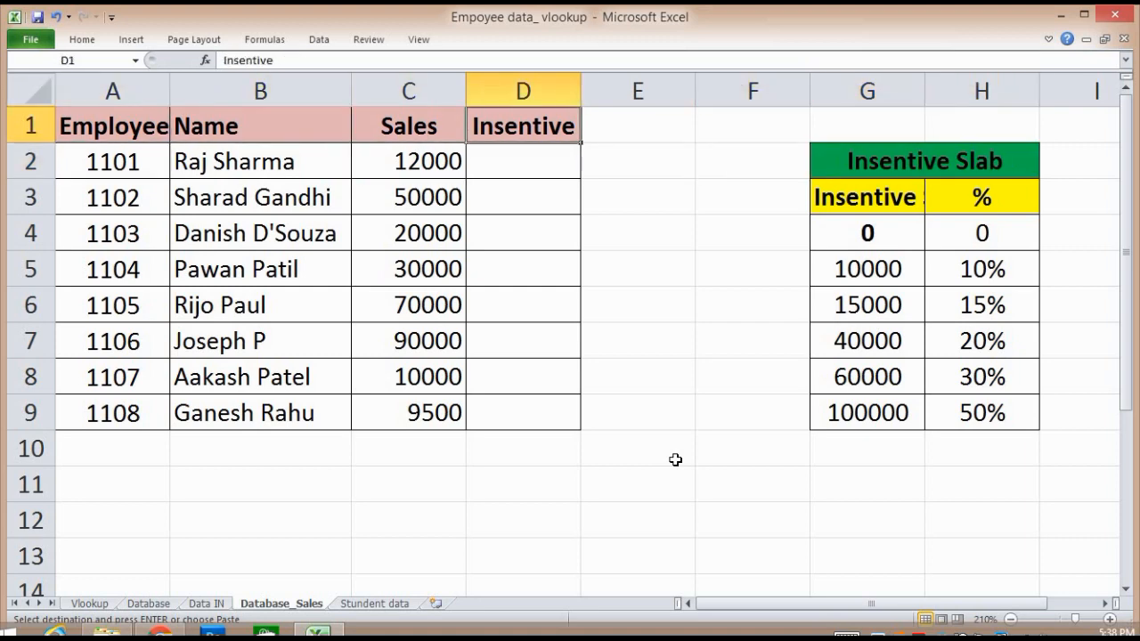
# - Examine the Insentive Slab table in G2:H9, comparing its sales thresholds with their percentages
pyautogui.press('Right')
pyautogui.press('Right')
pyautogui.press('Right')
pyautogui.press('Down')
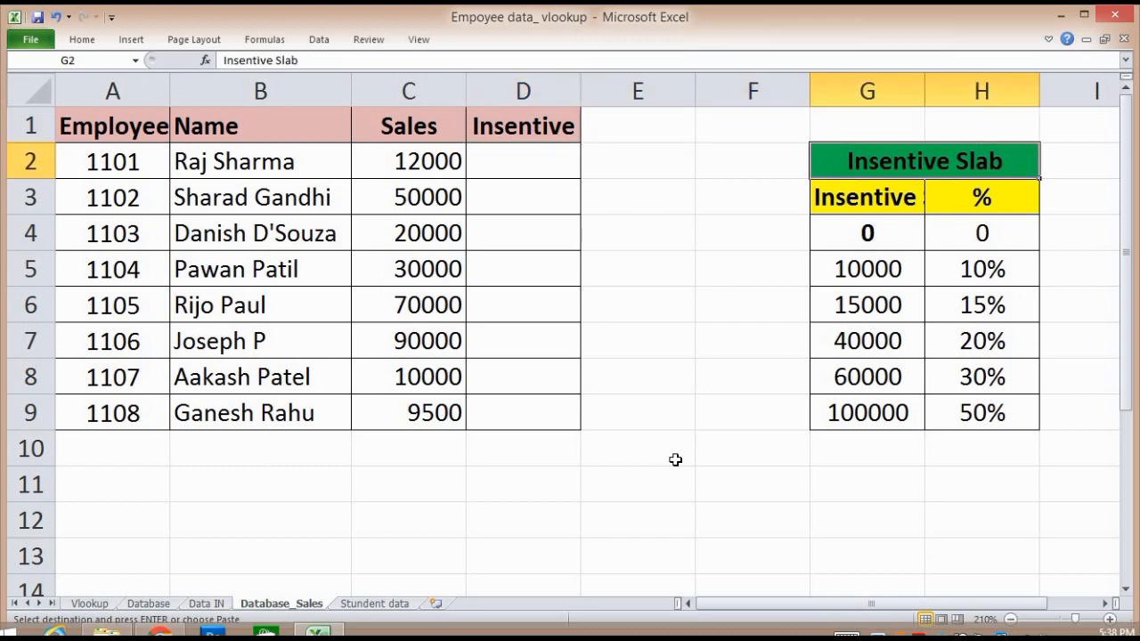
pyautogui.hotkey('ctrl', 'shift', 'Down')
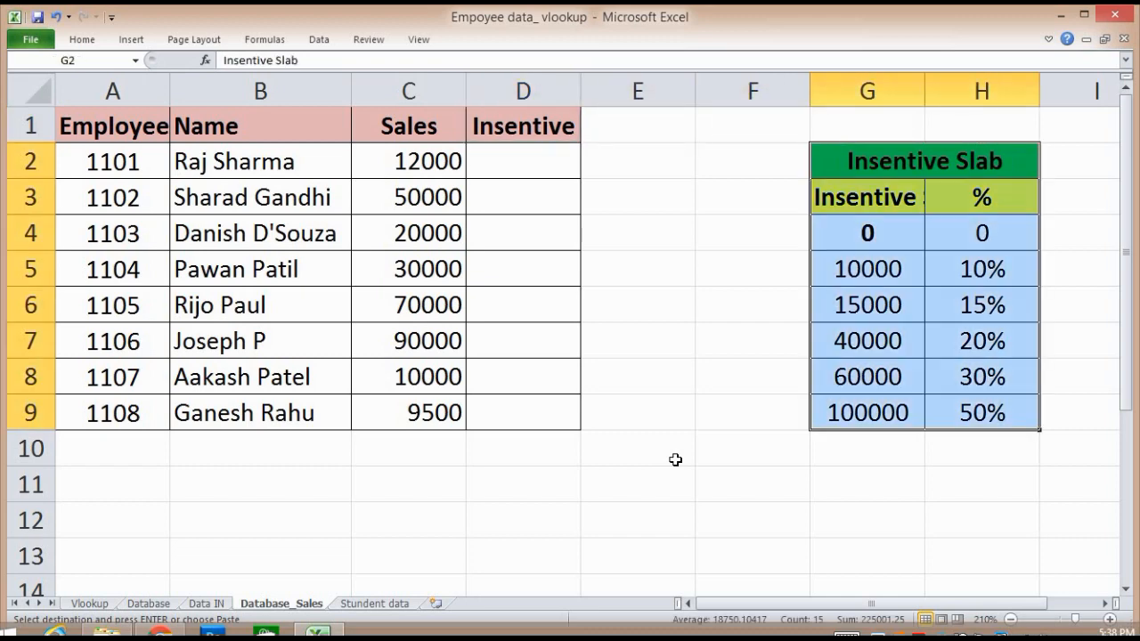
pyautogui.press('Down')
pyautogui.press('Down')
pyautogui.press('Down')
pyautogui.press('Down')
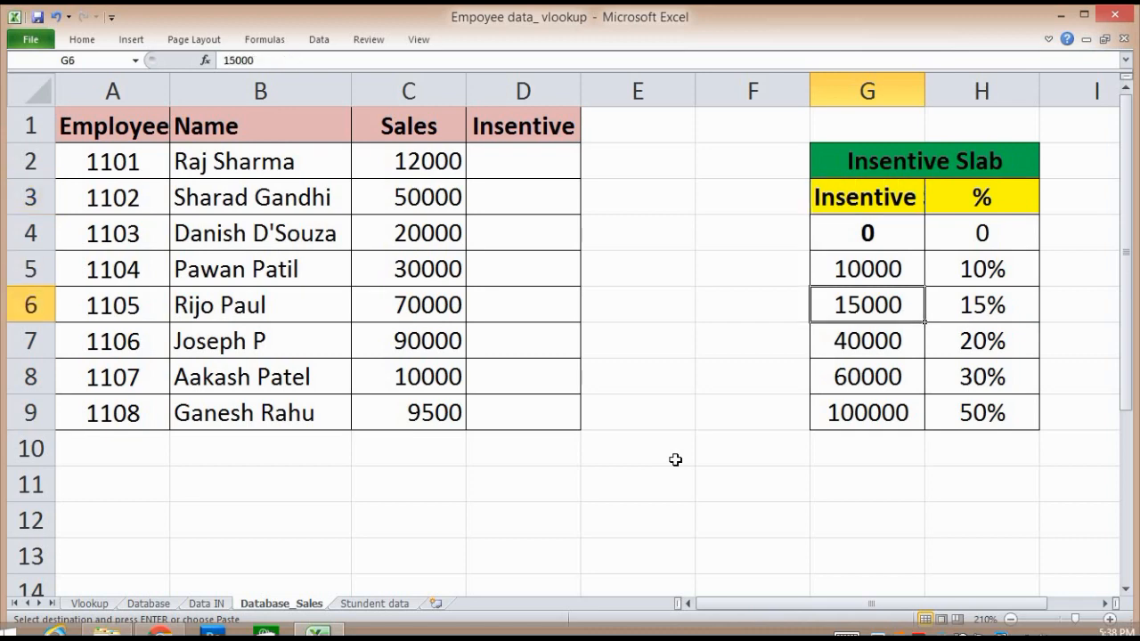
pyautogui.press('Up')
pyautogui.press('Up')
pyautogui.press('Down')
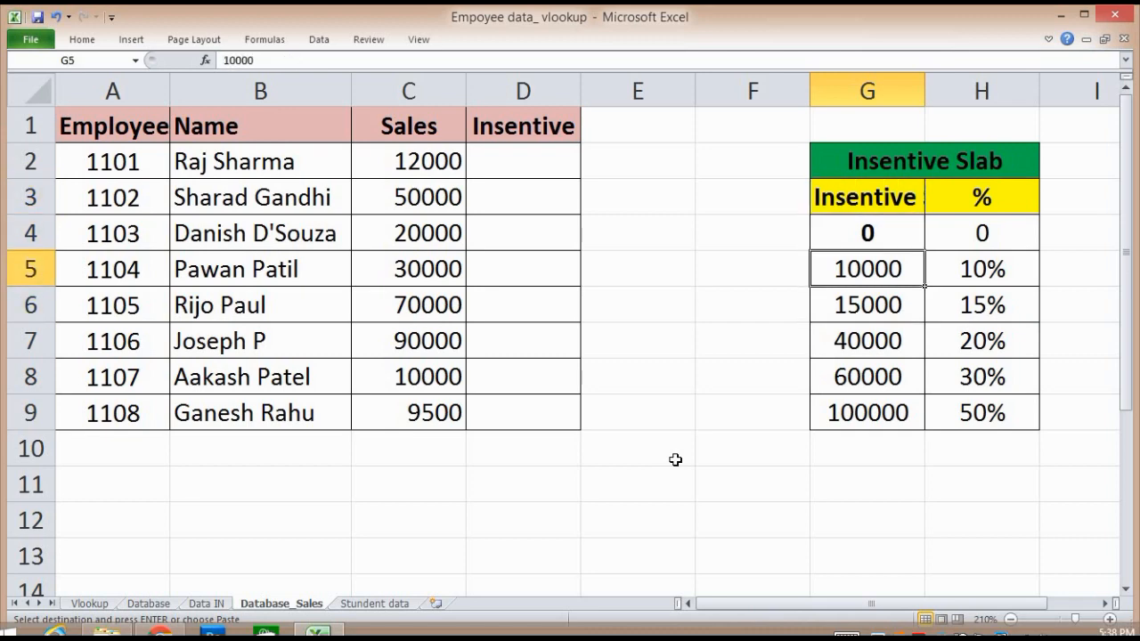
pyautogui.press('Right')
pyautogui.press('Left')
pyautogui.press('Down')
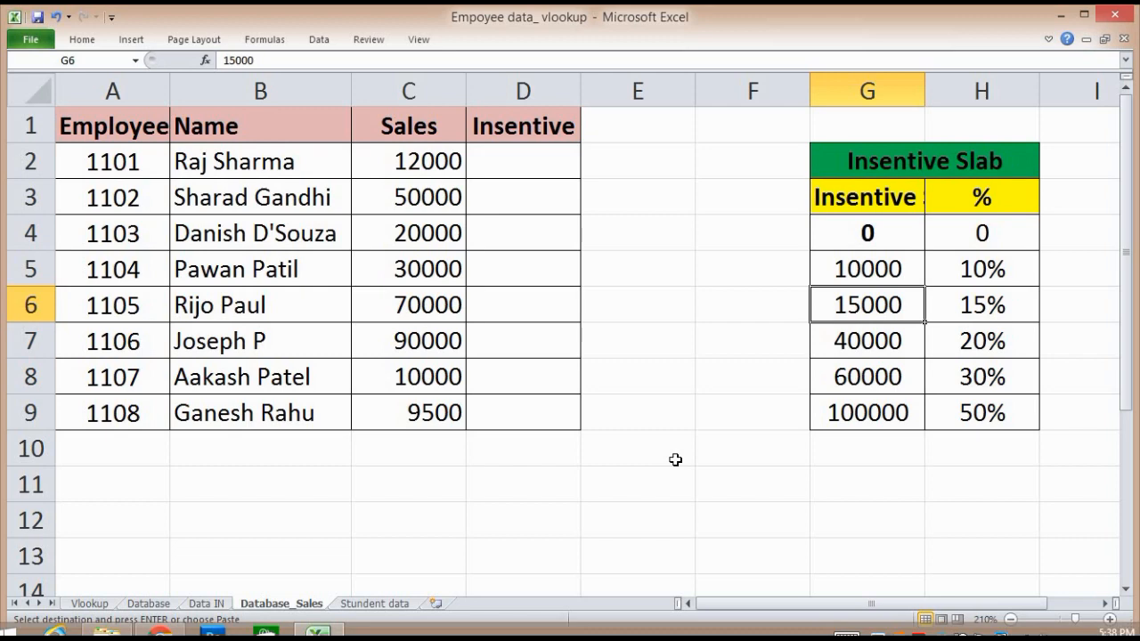
pyautogui.press('Right')
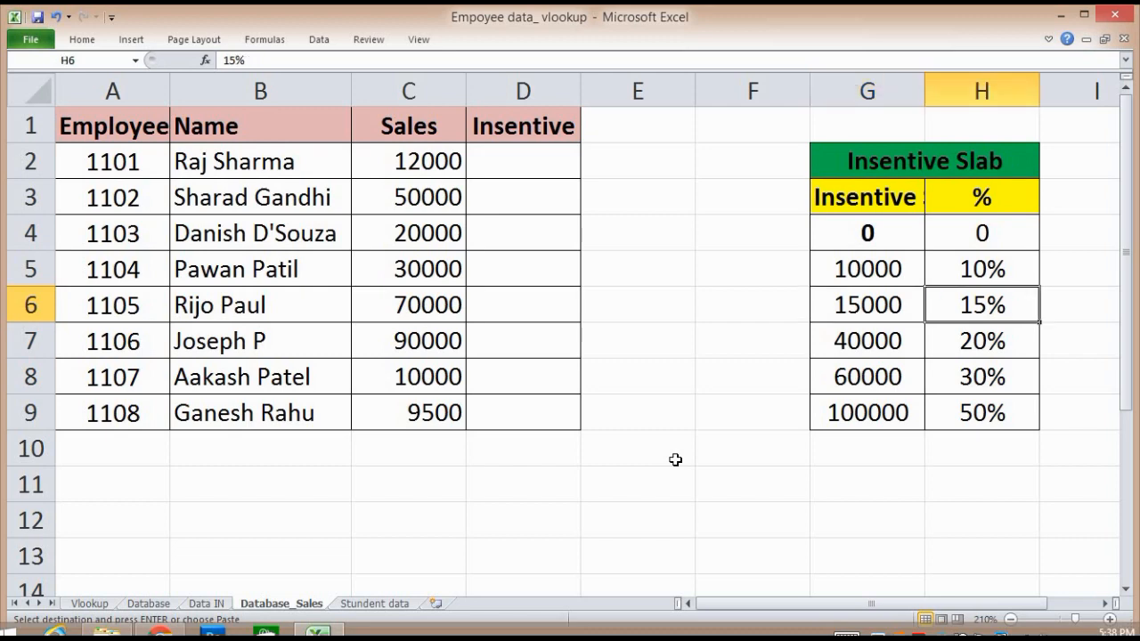
pyautogui.press('Down')
pyautogui.press('Down')
pyautogui.press('Up')
pyautogui.press('Left')
pyautogui.press('Left')
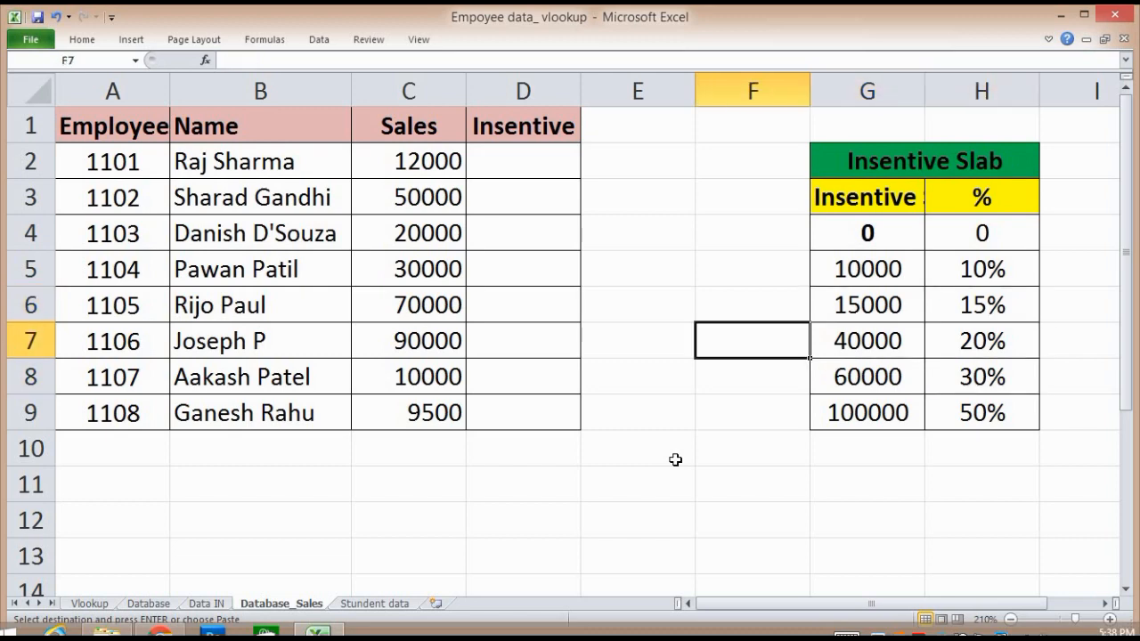
# - Enter the approximate-match formula =VLOOKUP(C2,G3:H9,2,1) in the first Insentive cell, D2
pyautogui.press('Up')
pyautogui.press('Up')
pyautogui.press('Up')
pyautogui.press('Up')
pyautogui.press('Up')
pyautogui.press('Left')
pyautogui.press('Left')
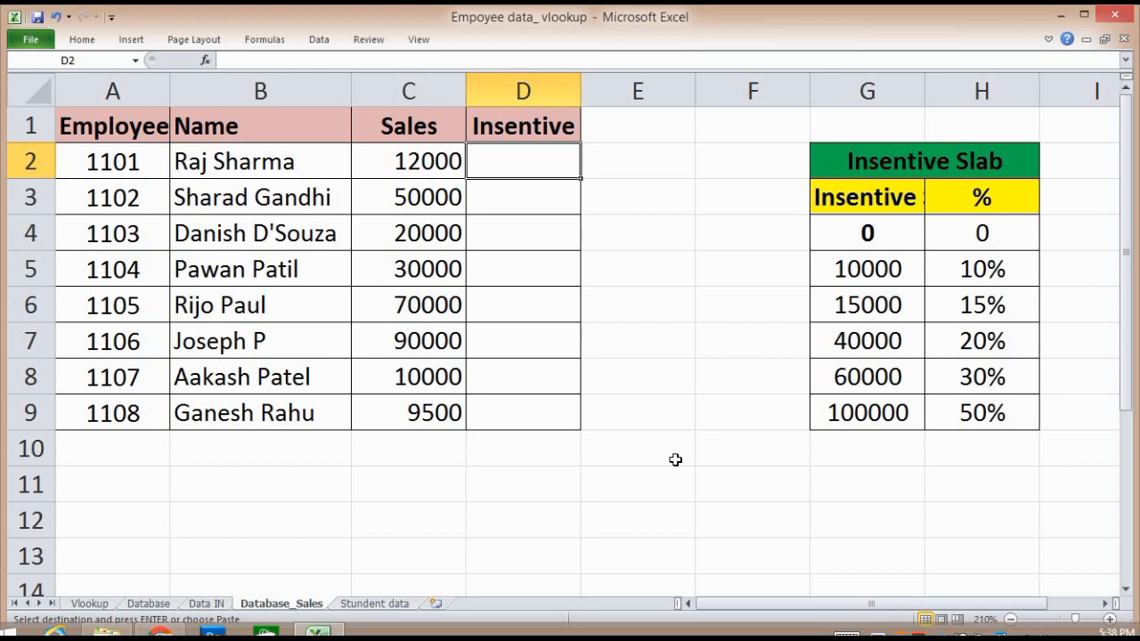
pyautogui.write('=vlo')
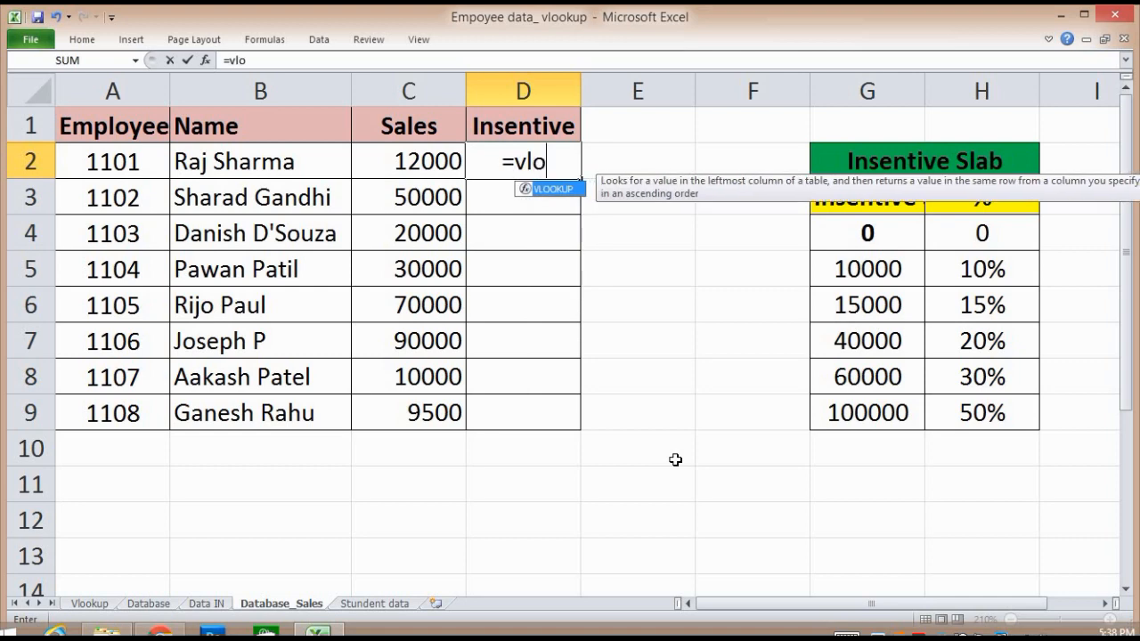
pyautogui.press('Tab')
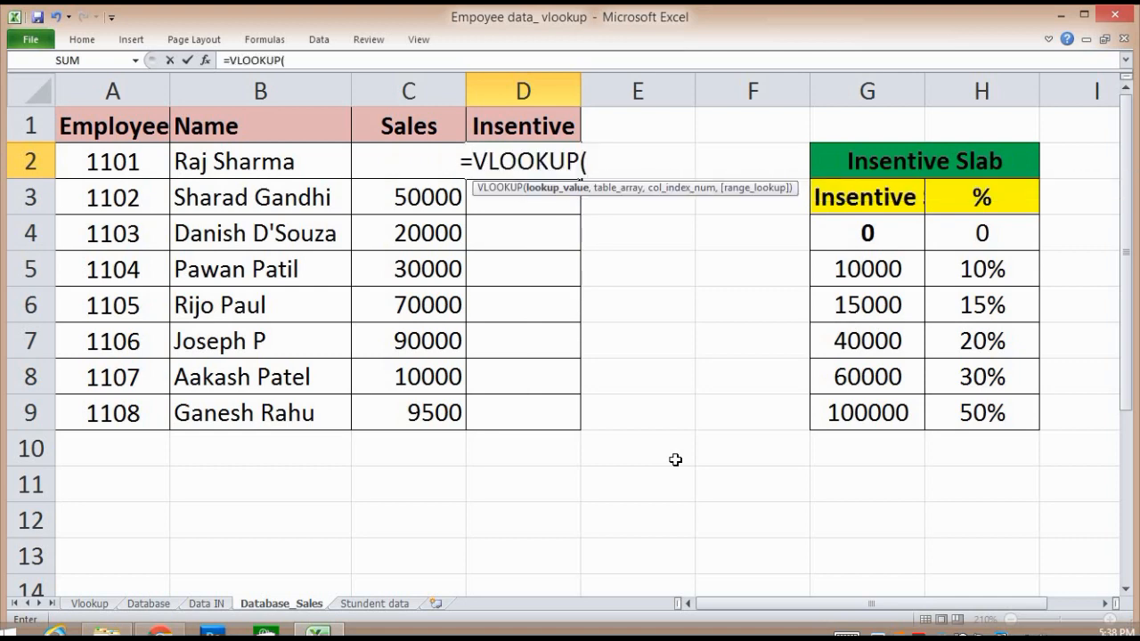
pyautogui.click(399, 151)
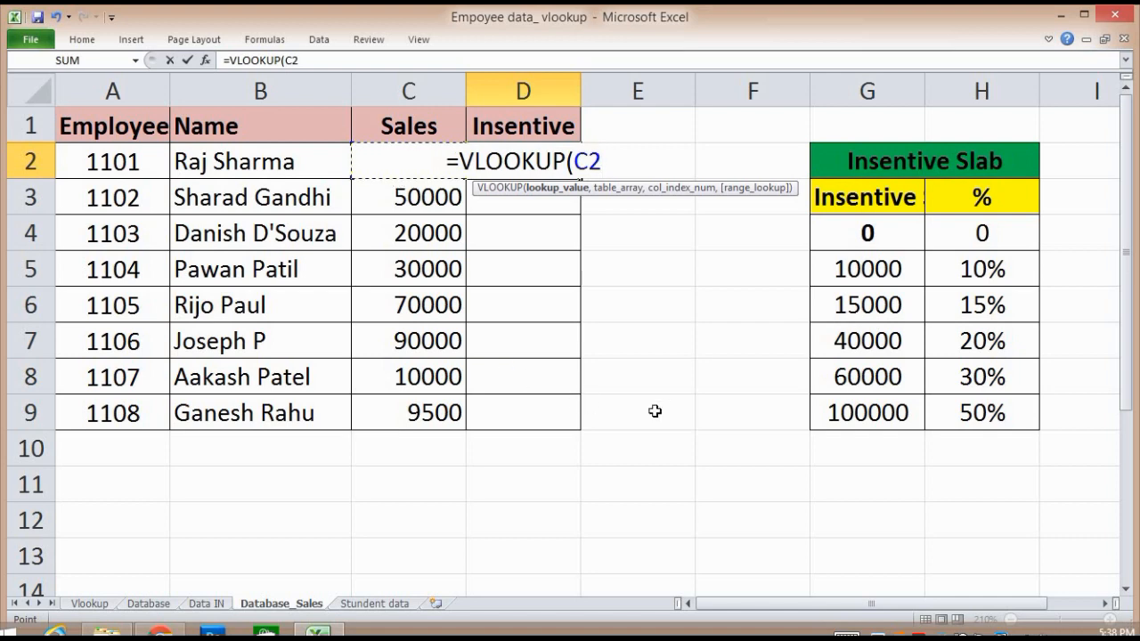
pyautogui.write(',')
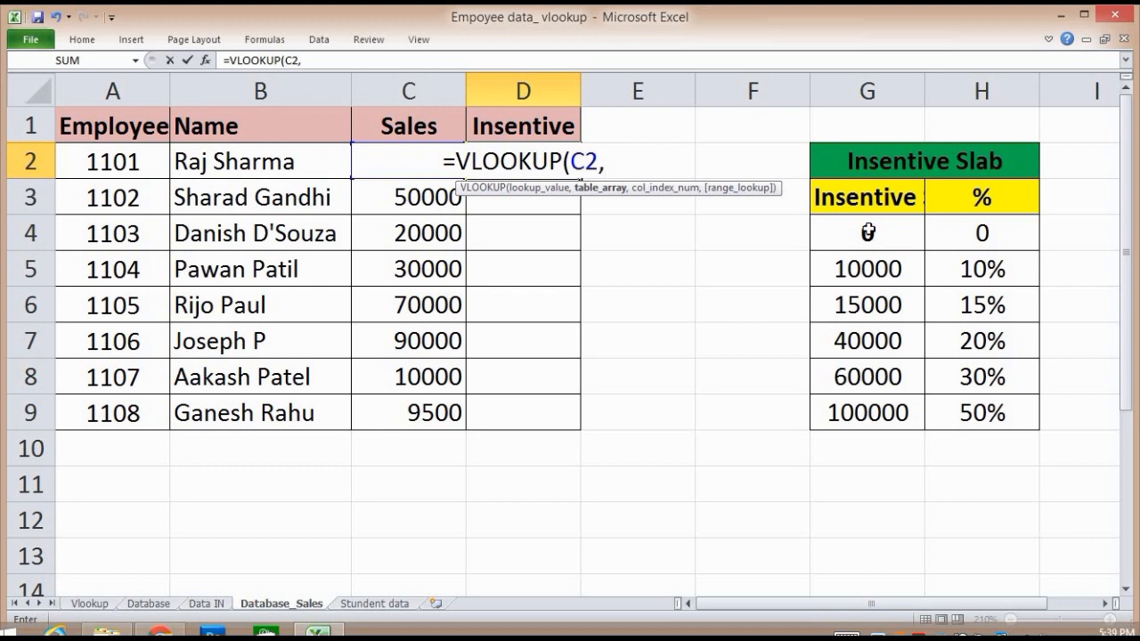
pyautogui.moveTo(855, 204); pyautogui.dragTo(1025, 417)
pyautogui.write(',')
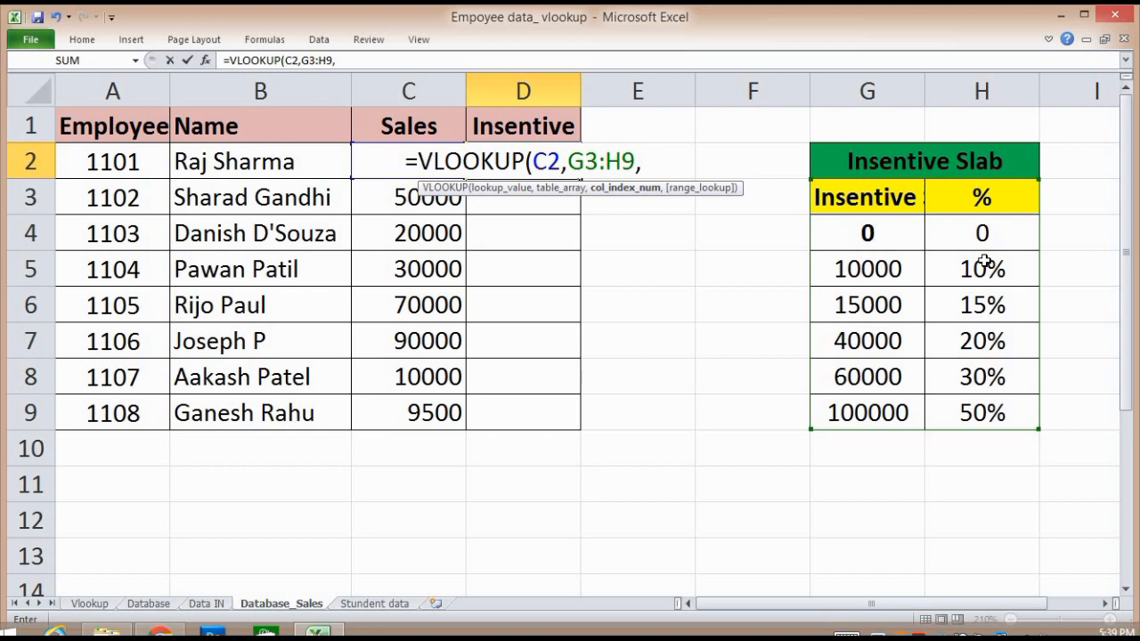
pyautogui.write('2')
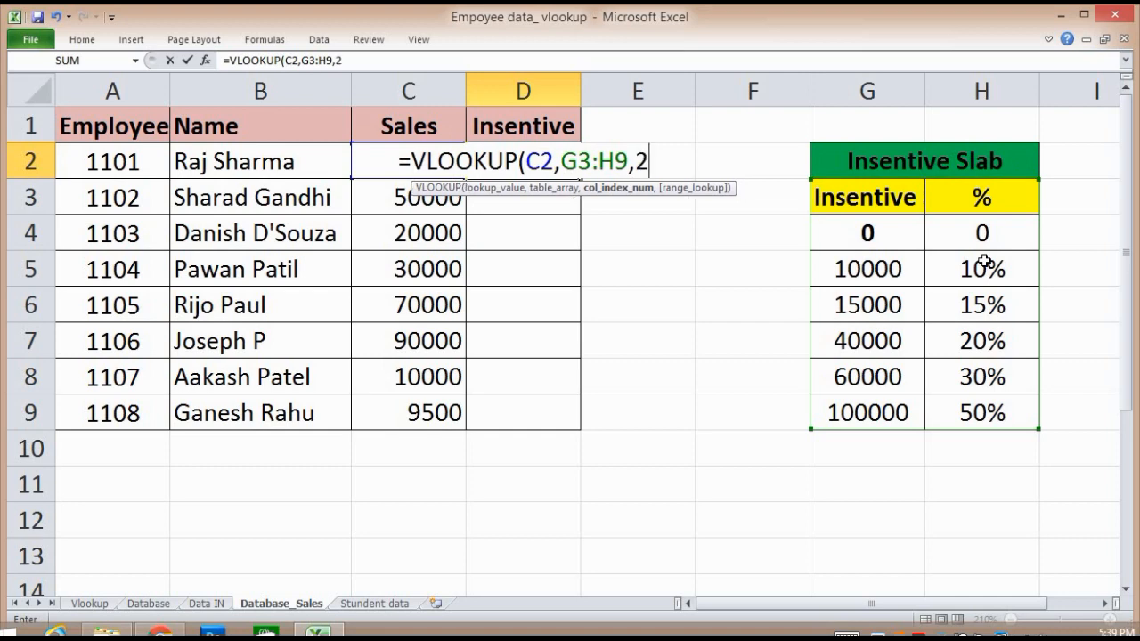
pyautogui.write(',')
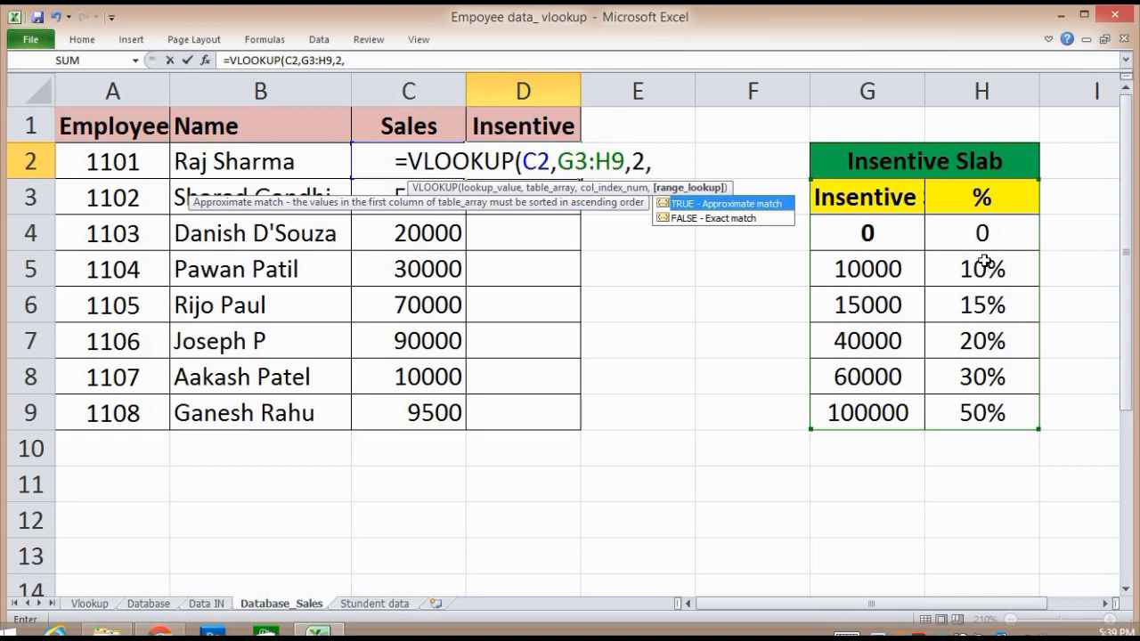
pyautogui.write('1)')
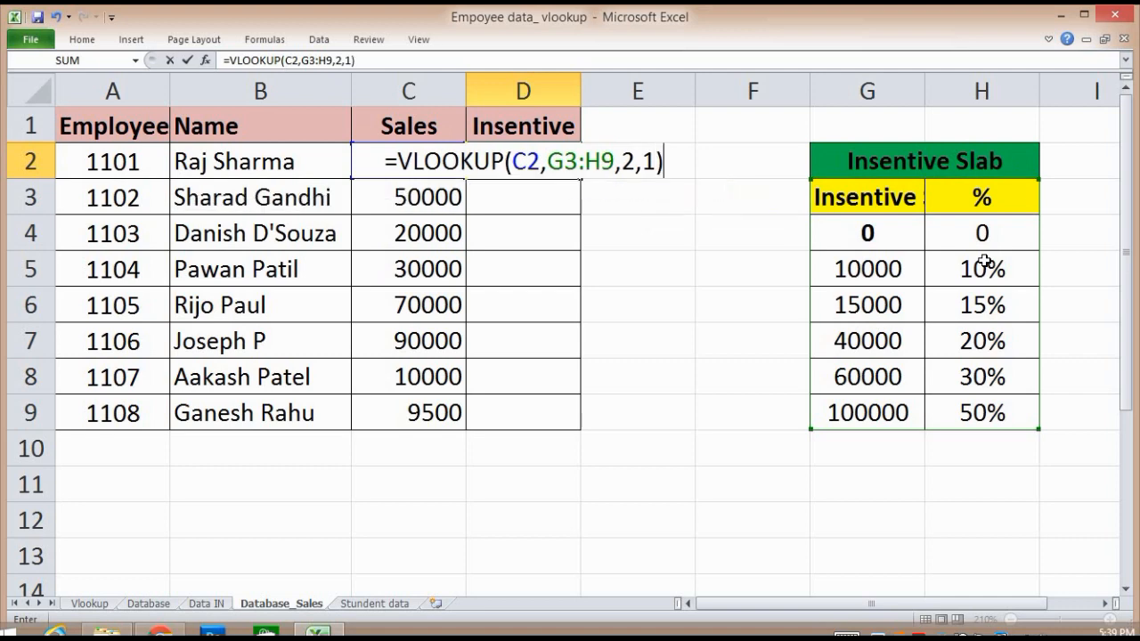
pyautogui.press('Return')
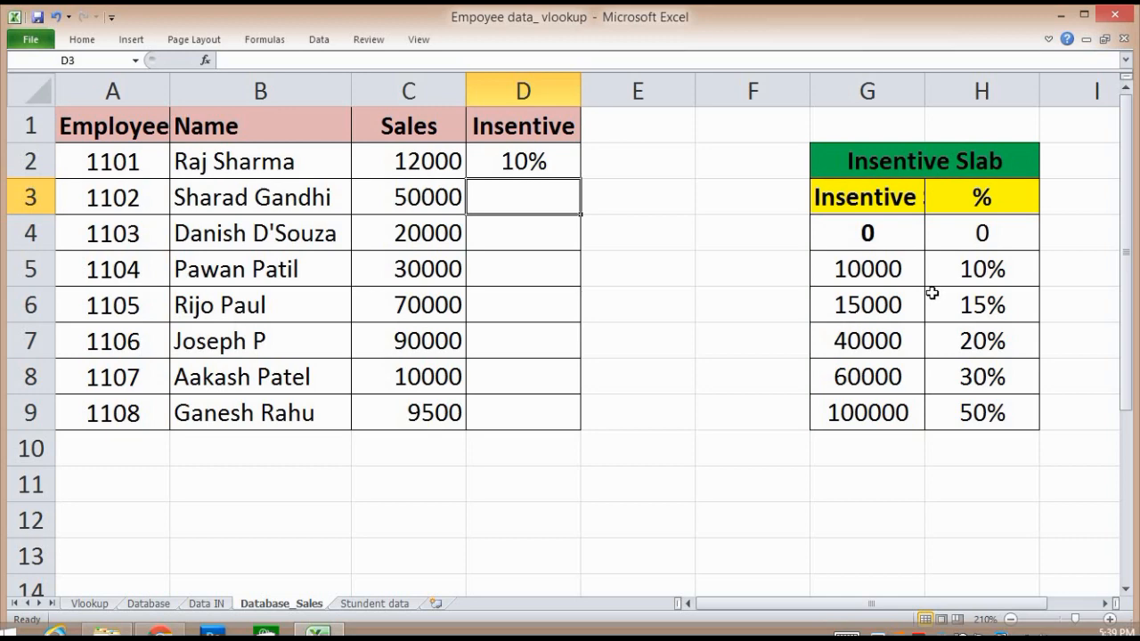
# - Compare the 10000 and 15000 rows of the Insentive Slab table with their percentages
pyautogui.click(856, 273)
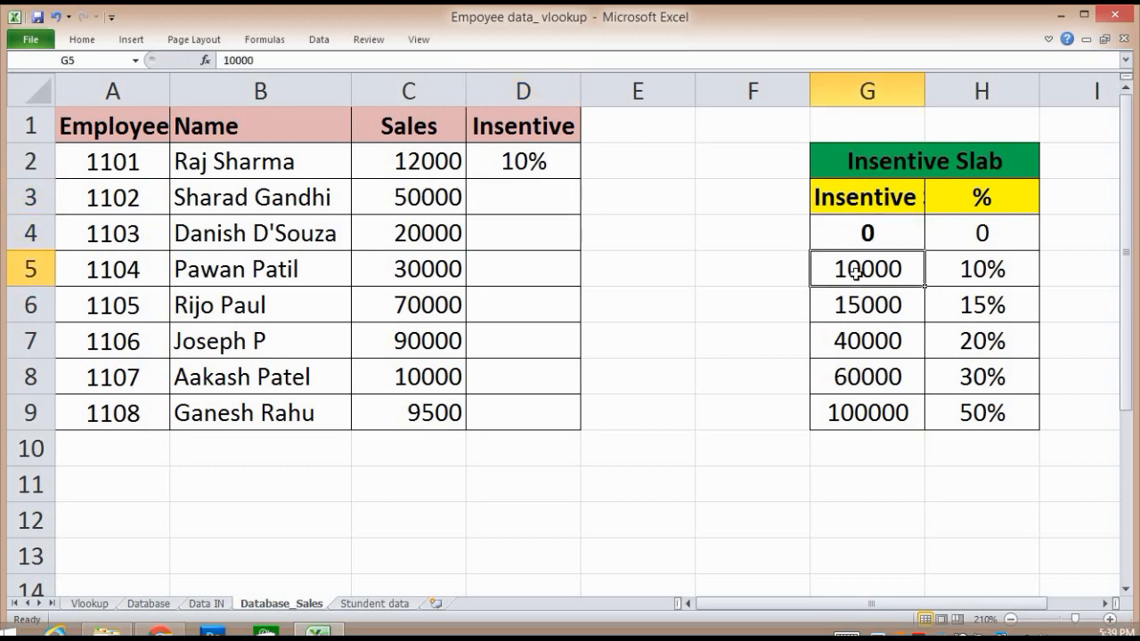
pyautogui.press('Right')
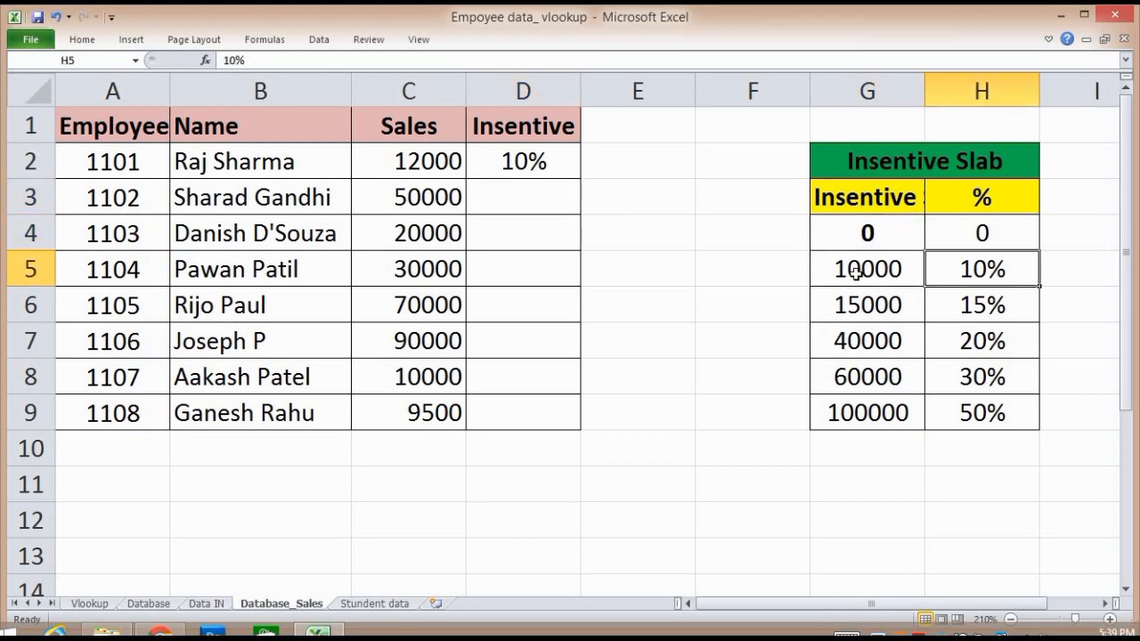
pyautogui.press('Down')
pyautogui.press('Left')
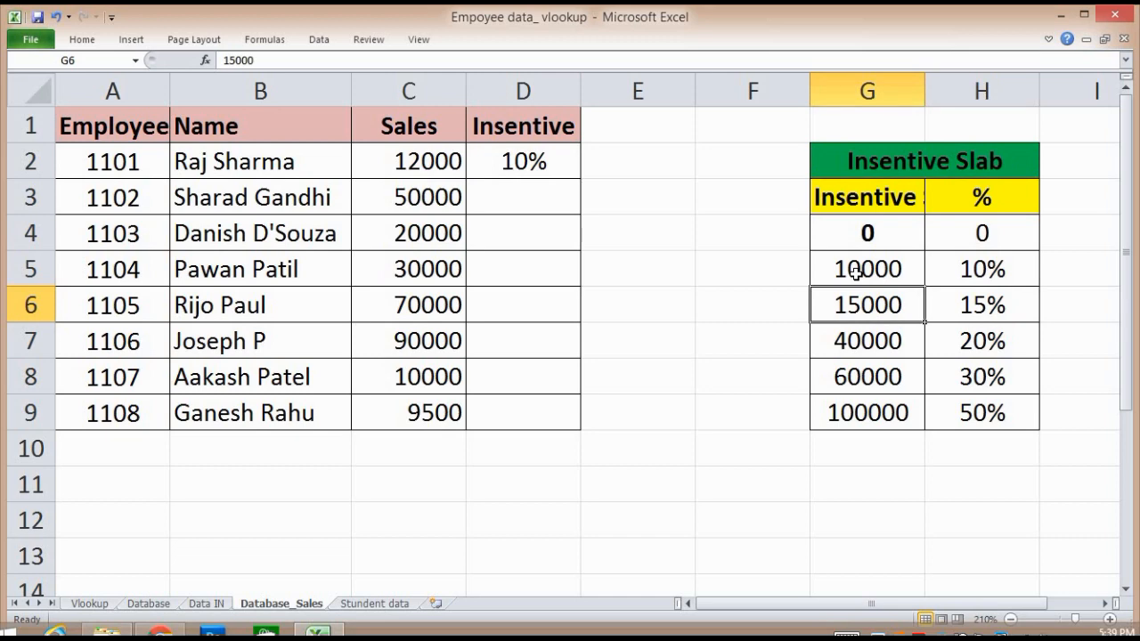
pyautogui.press('Right')
pyautogui.press('Left')
# - Set the sales value in C2 to 9000 to test a figure below the 10000 slab
pyautogui.press('Left')
pyautogui.press('Up')
pyautogui.press('Up')
pyautogui.press('Up')
pyautogui.press('Up')
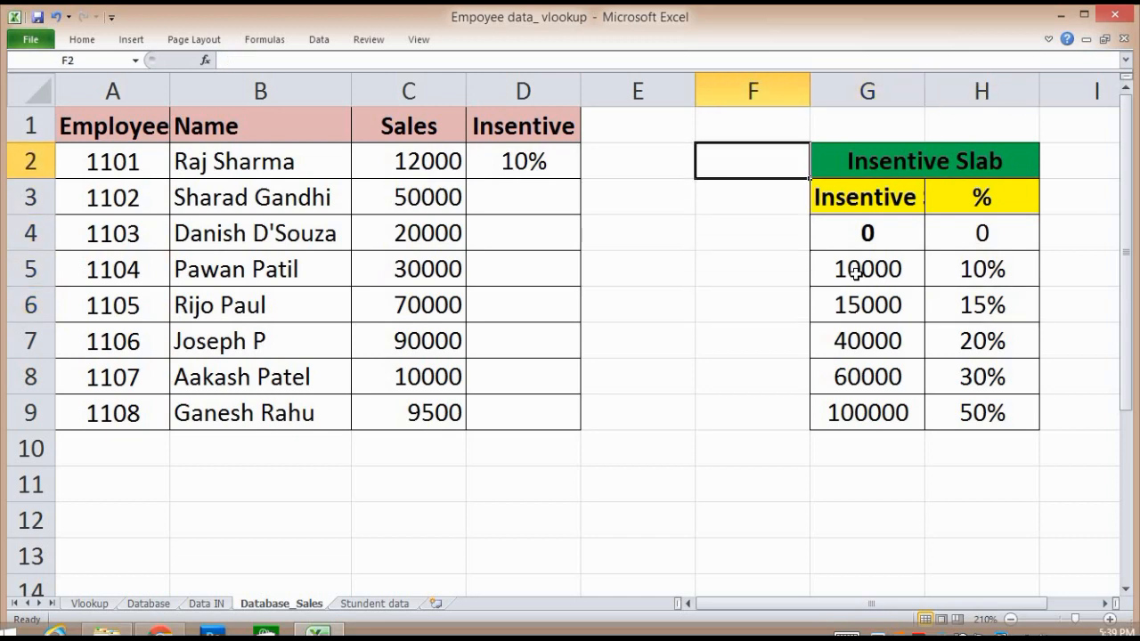
pyautogui.press('Left')
pyautogui.press('Left')
pyautogui.press('Left')
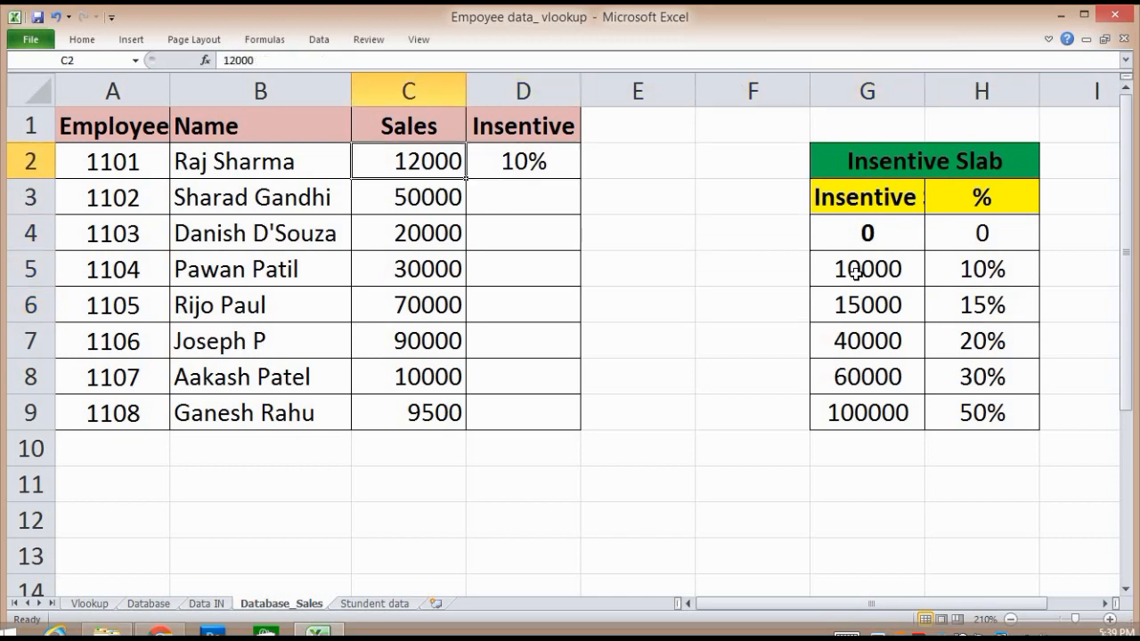
pyautogui.write('1')
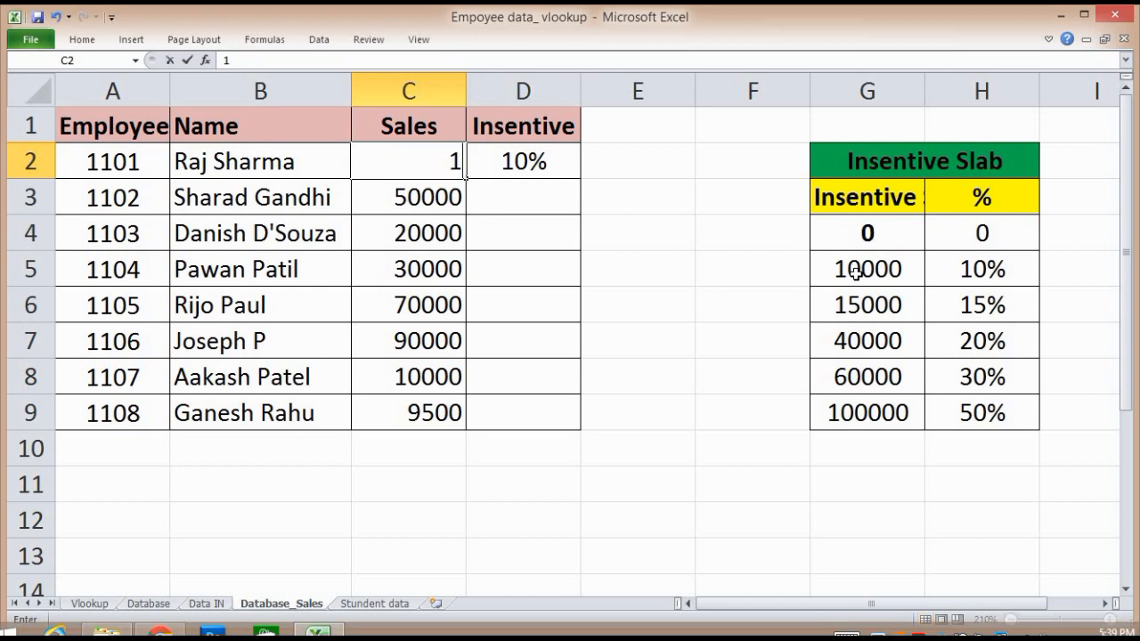
pyautogui.press('Escape')
pyautogui.write('9000')
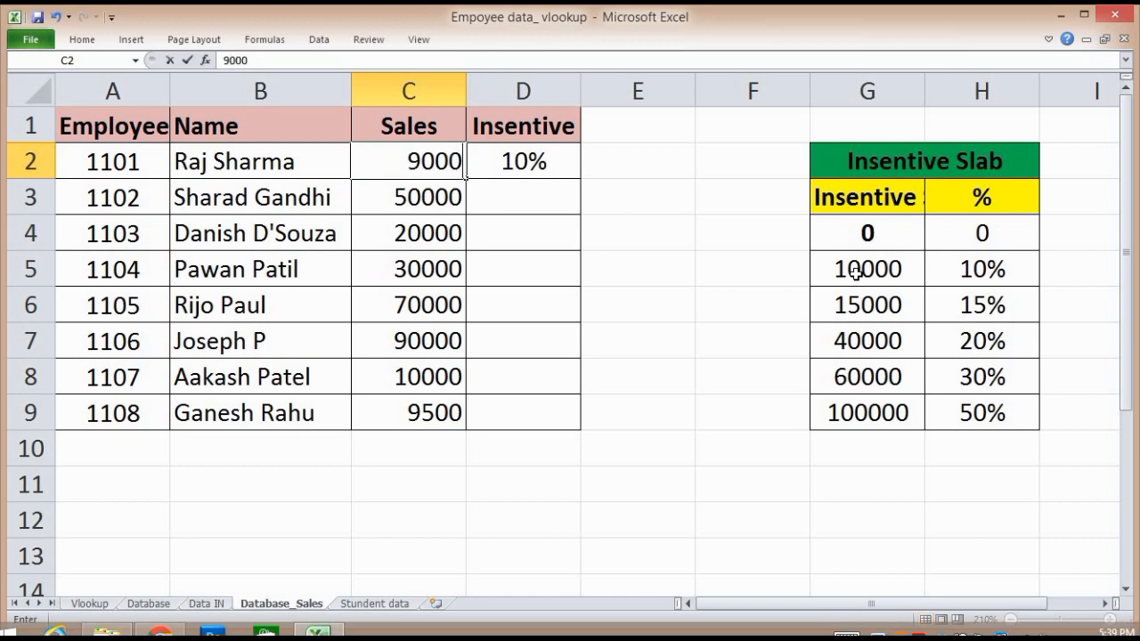
pyautogui.press('Return')
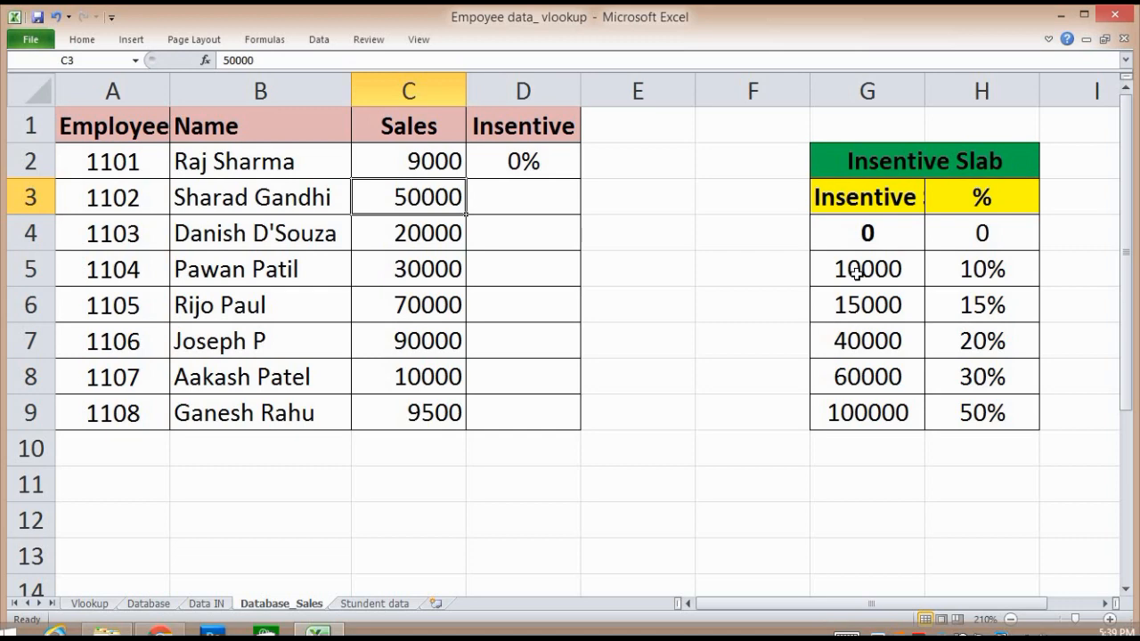
# - Set the sales value in C2 to 15000 to test the exact start of a slab
pyautogui.click(857, 273)
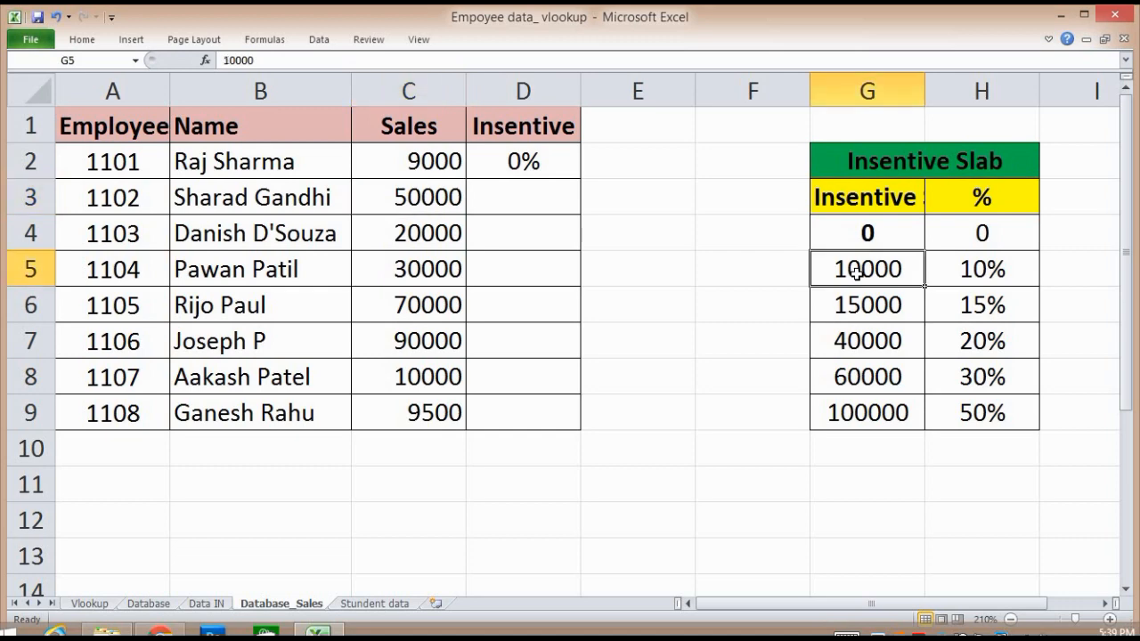
pyautogui.click(453, 165)
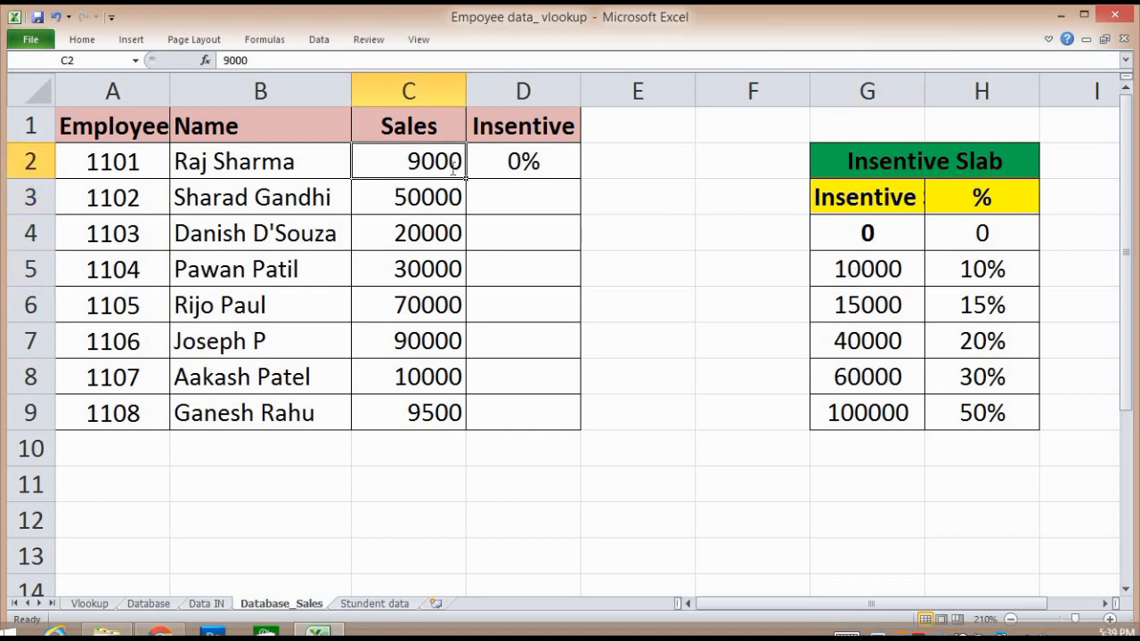
pyautogui.write('15000')
pyautogui.press('Return')
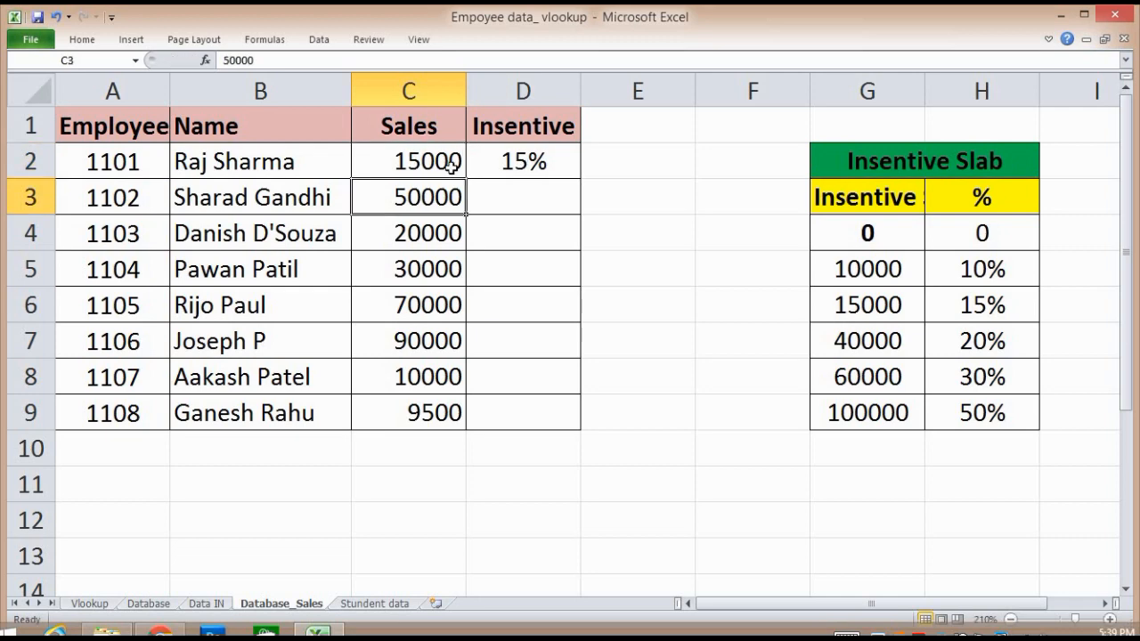
# - Copy the Insentive formula from D2 into the cells D3:D9
pyautogui.press('Up')
pyautogui.press('Right')
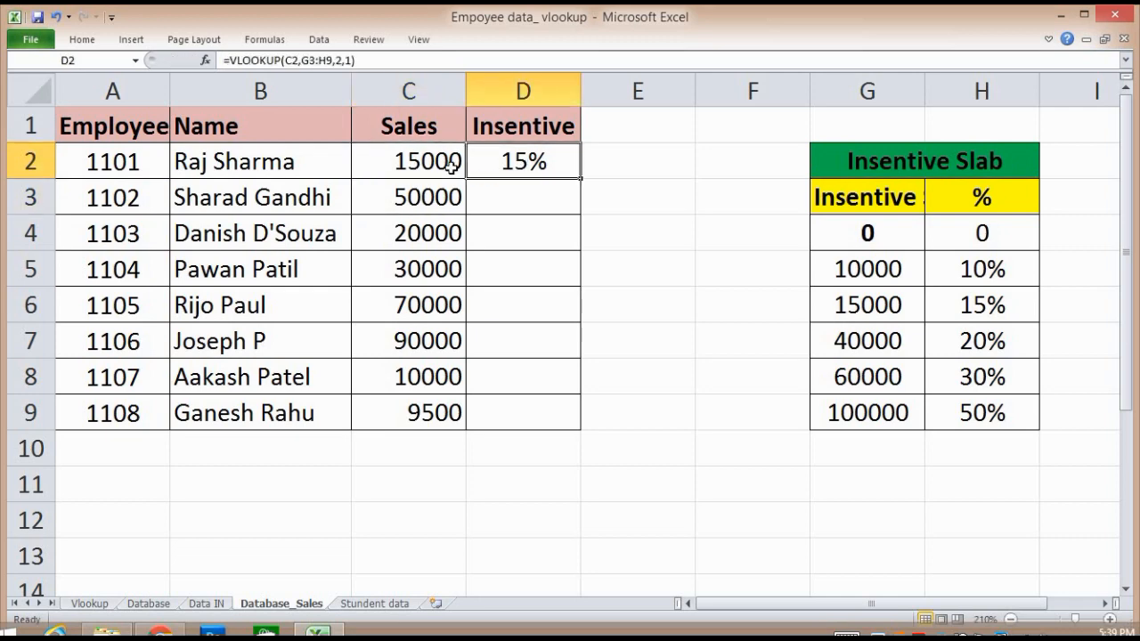
pyautogui.hotkey('ctrl', 'c')
pyautogui.press('Left')
pyautogui.hotkey('ctrl', 'Down')
pyautogui.press('Right')
pyautogui.hotkey('ctrl', 'shift', 'Up')
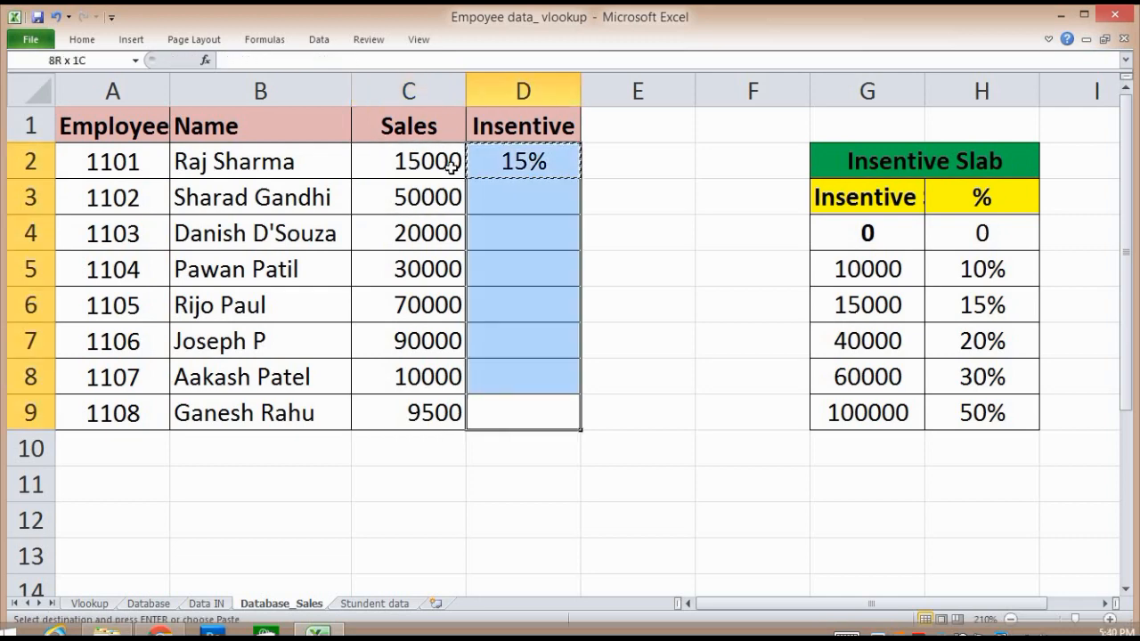
pyautogui.hotkey('shift', 'Down')
pyautogui.hotkey('ctrl', 'v')
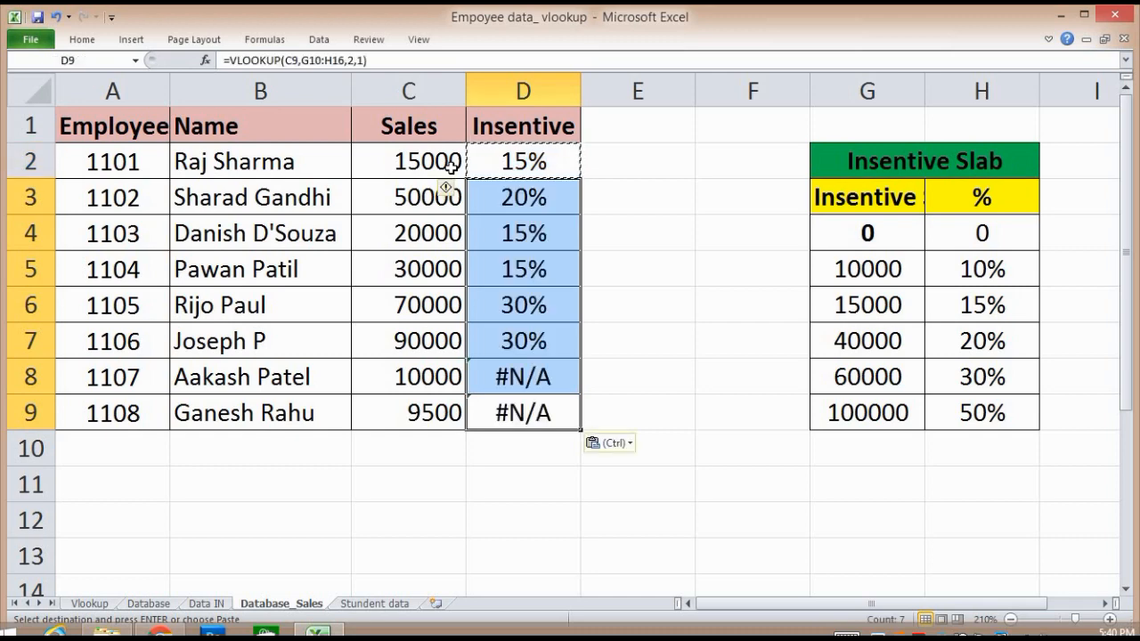
# - Inspect the table references of the copied formulas in the lower Insentive cells, from D9 up to D6
pyautogui.press('Down')
pyautogui.press('Down')
pyautogui.press('Up')
pyautogui.press('Up')
pyautogui.press('Up')
pyautogui.press('Up')
pyautogui.press('Up')
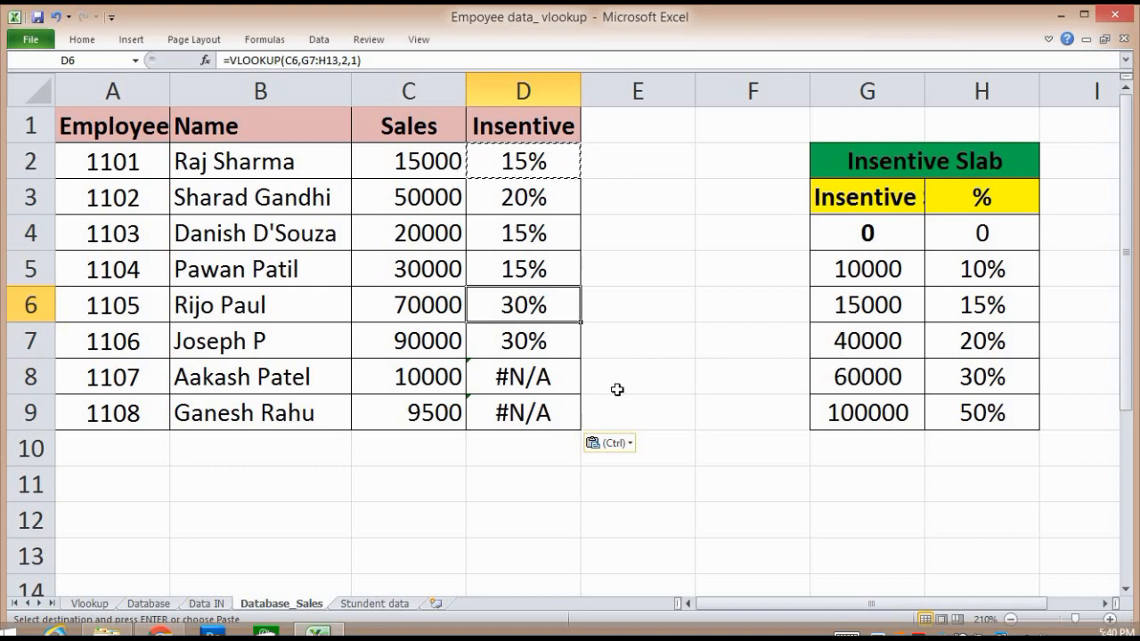
# - Examine the lookup value and table range references in the copied Insentive formulas in D4, D5 and D6
pyautogui.press('Down')
pyautogui.press('Down')
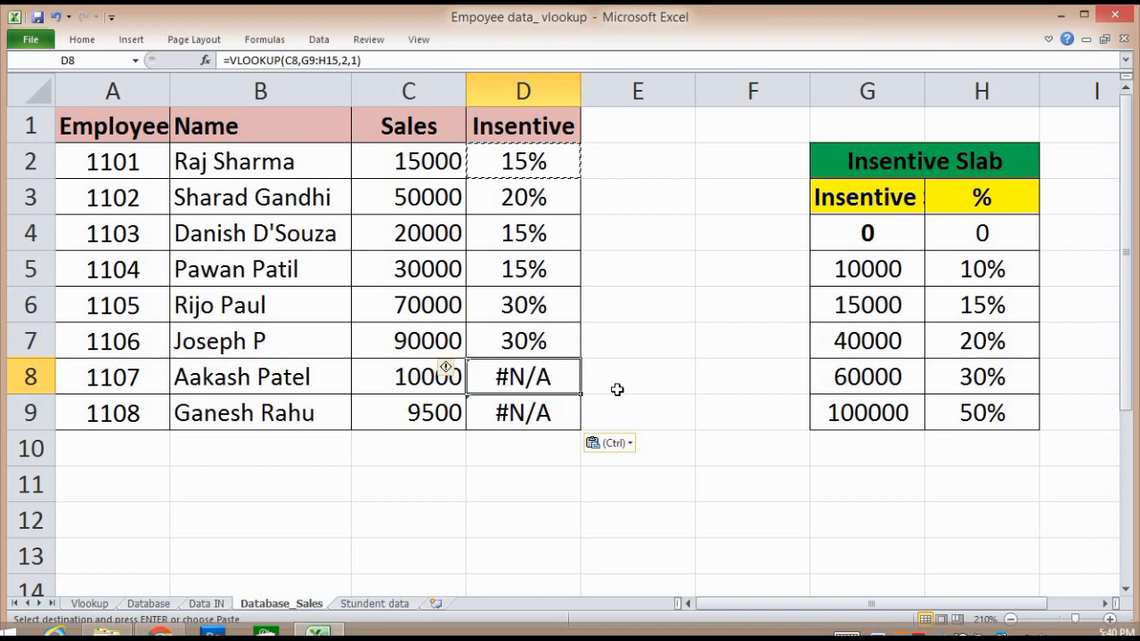
pyautogui.press('Up')
pyautogui.press('Up')
pyautogui.press('Up')
pyautogui.press('Up')
pyautogui.press('F2')
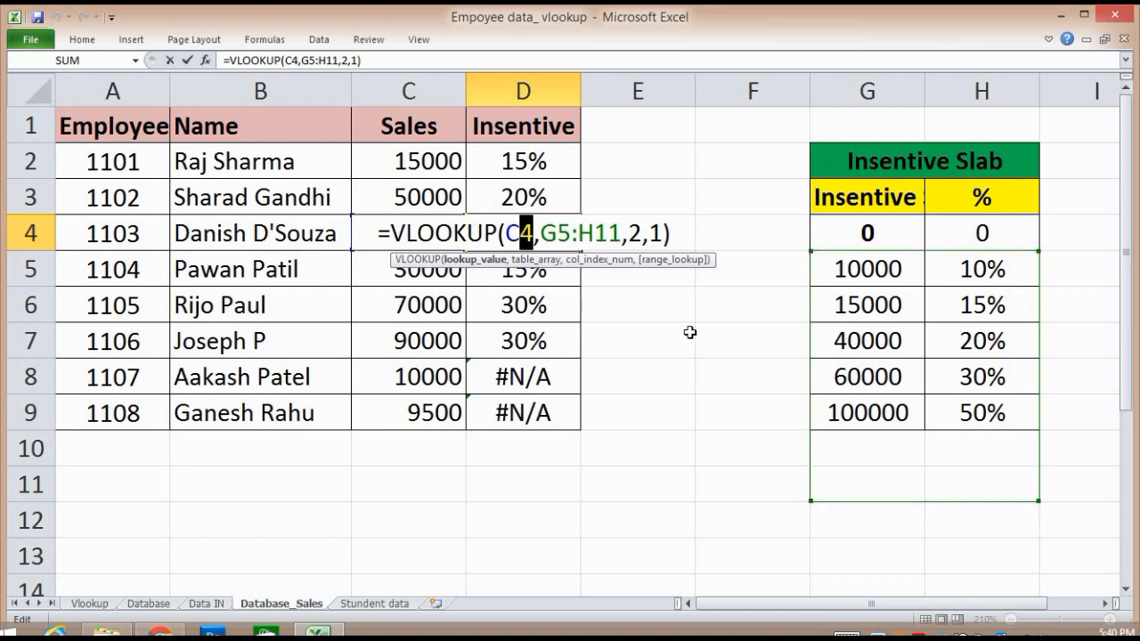
pyautogui.press('Return')
pyautogui.press('F2')
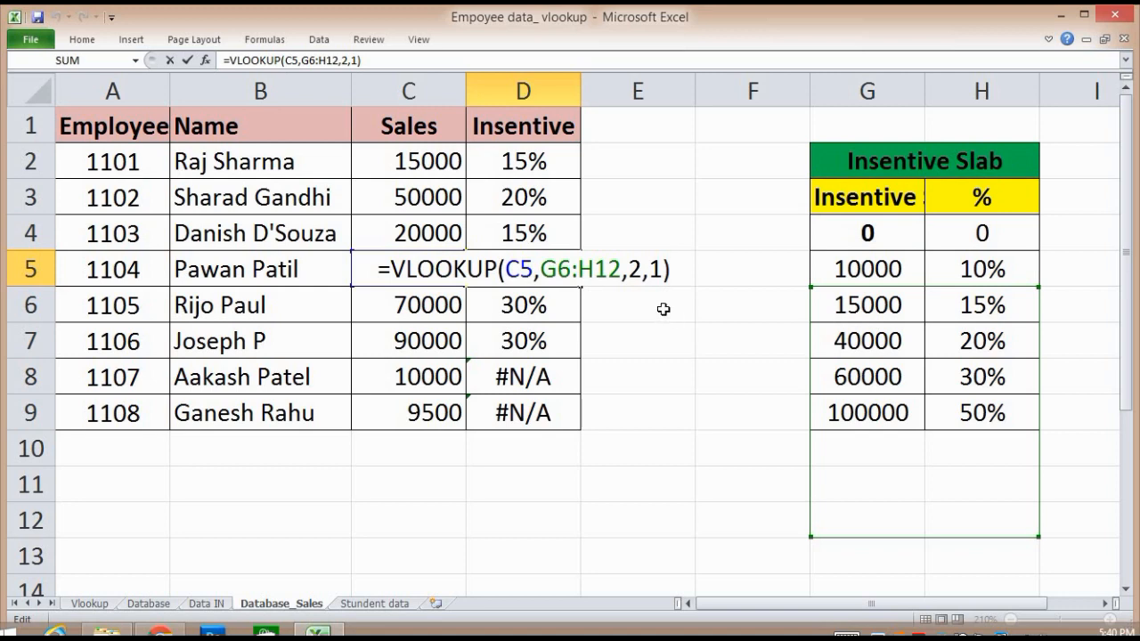
pyautogui.moveTo(534, 270); pyautogui.dragTo(506, 270)
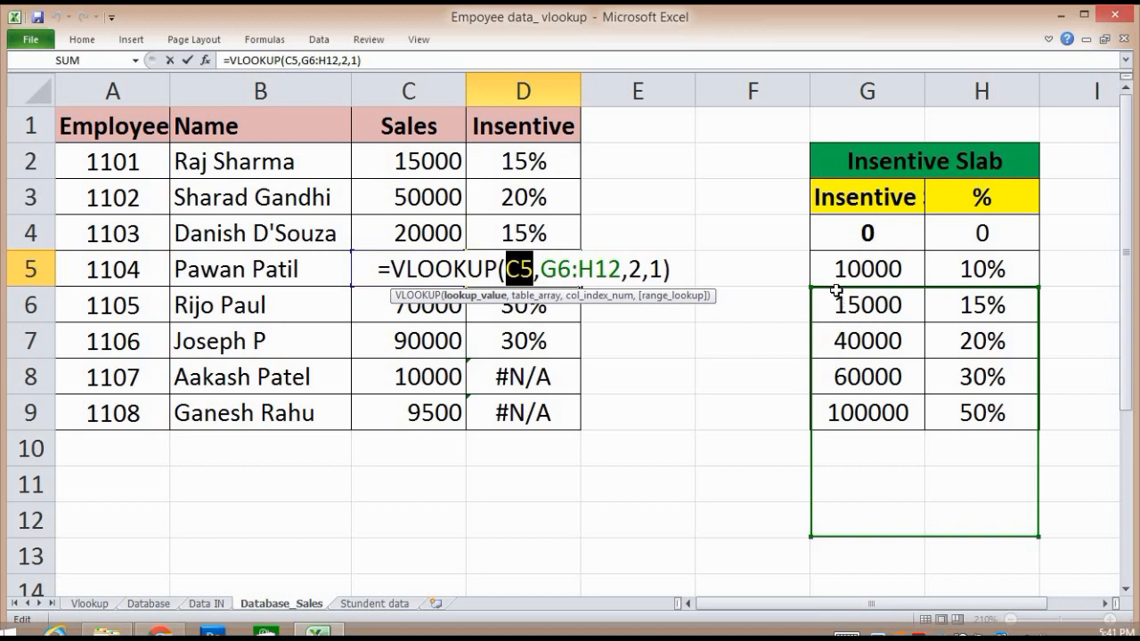
pyautogui.press('Return')
pyautogui.press('F2')
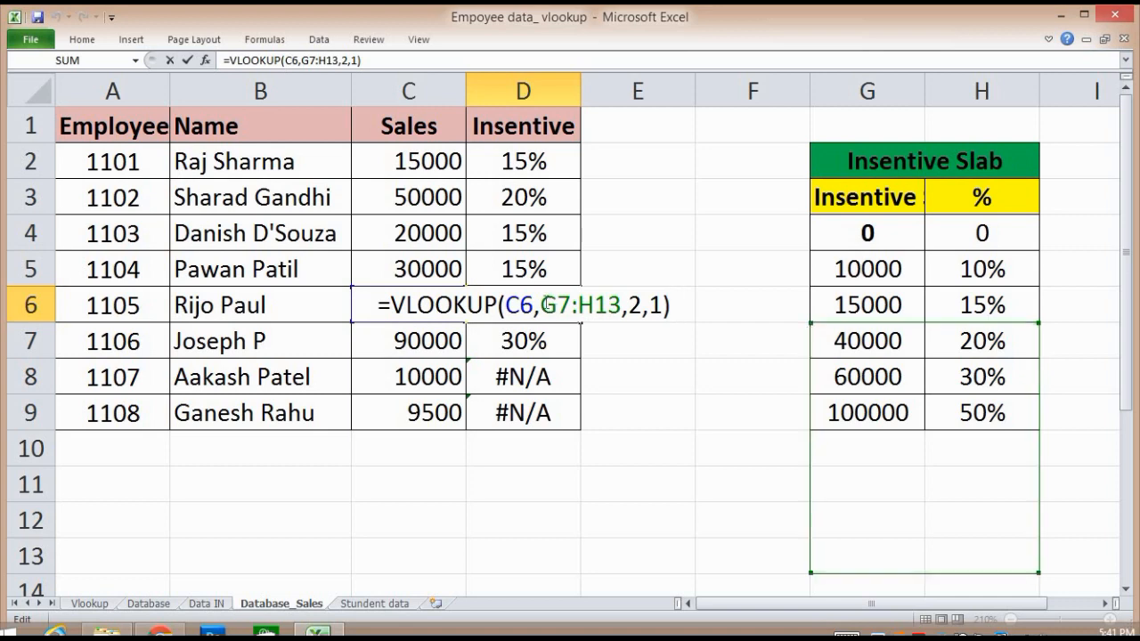
pyautogui.moveTo(543, 305); pyautogui.dragTo(608, 305)
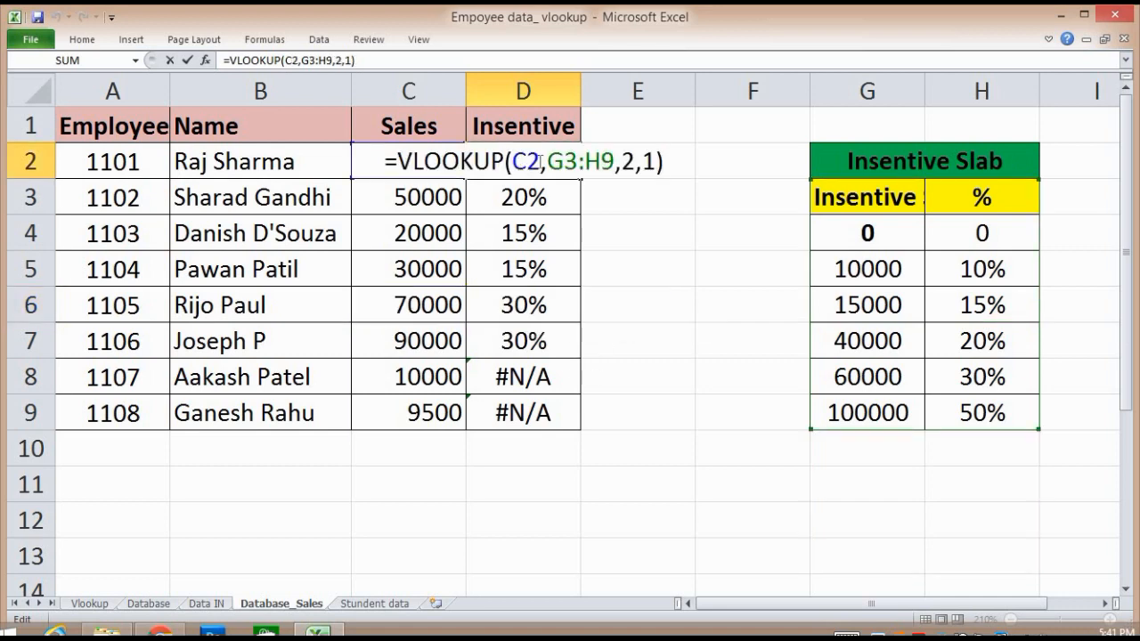
# - Make the table range in the D2 Insentive formula absolute as $G$3:$H$9
pyautogui.click(549, 161)
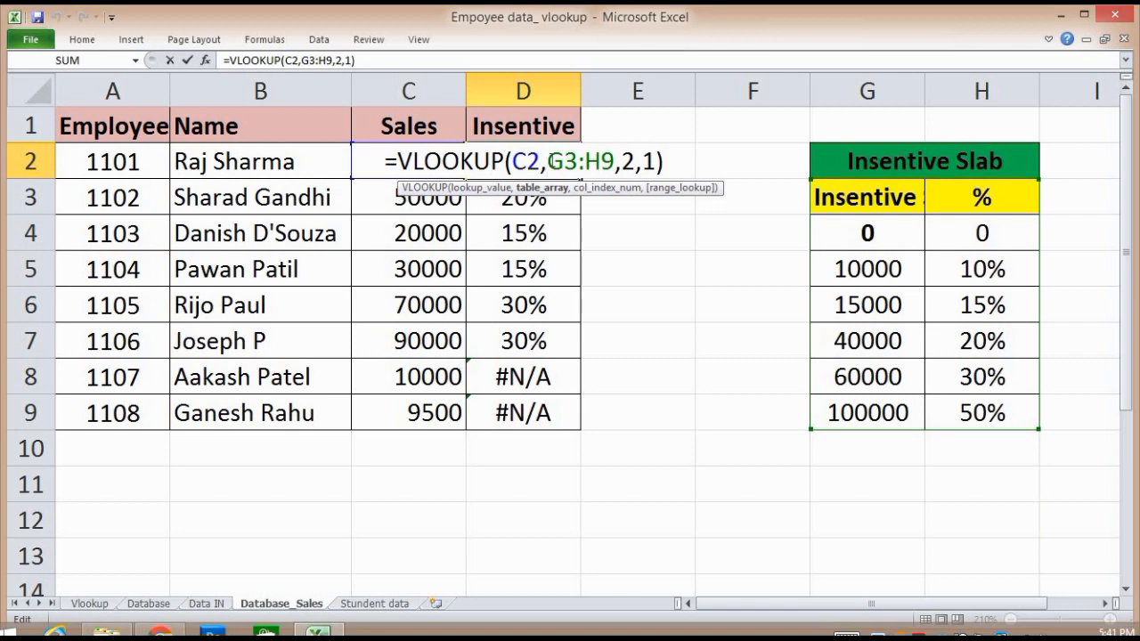
pyautogui.moveTo(549, 161); pyautogui.dragTo(614, 161)
pyautogui.press('F4')
pyautogui.press('Return')
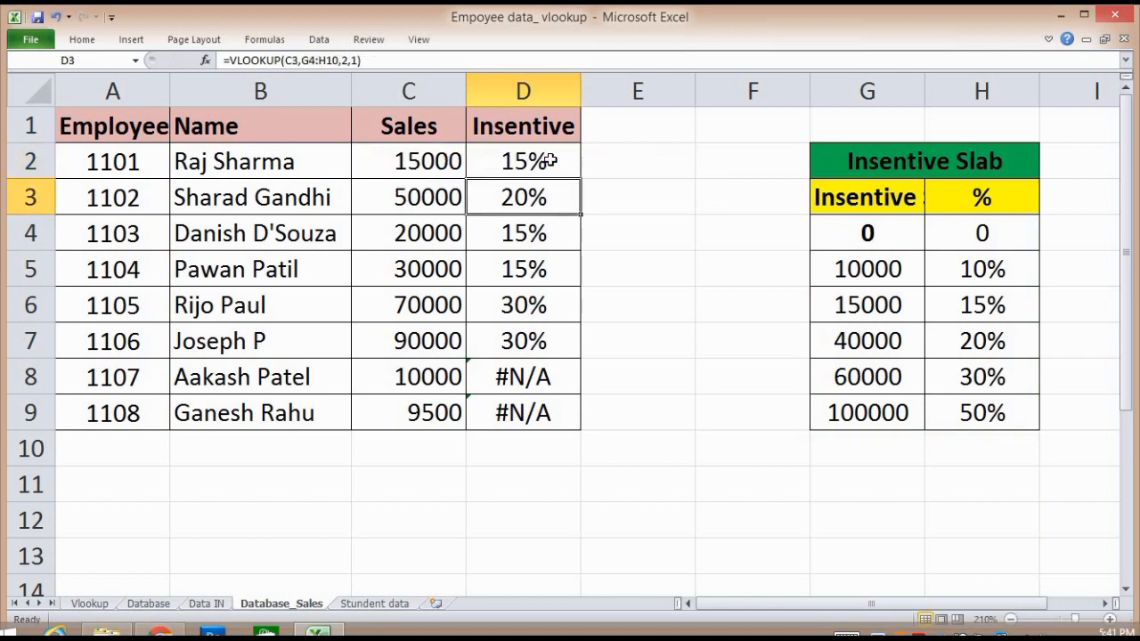
# - Highlight the Insentive Slab range G3:H9 to review the area covered by the locked table reference
pyautogui.click(880, 194)
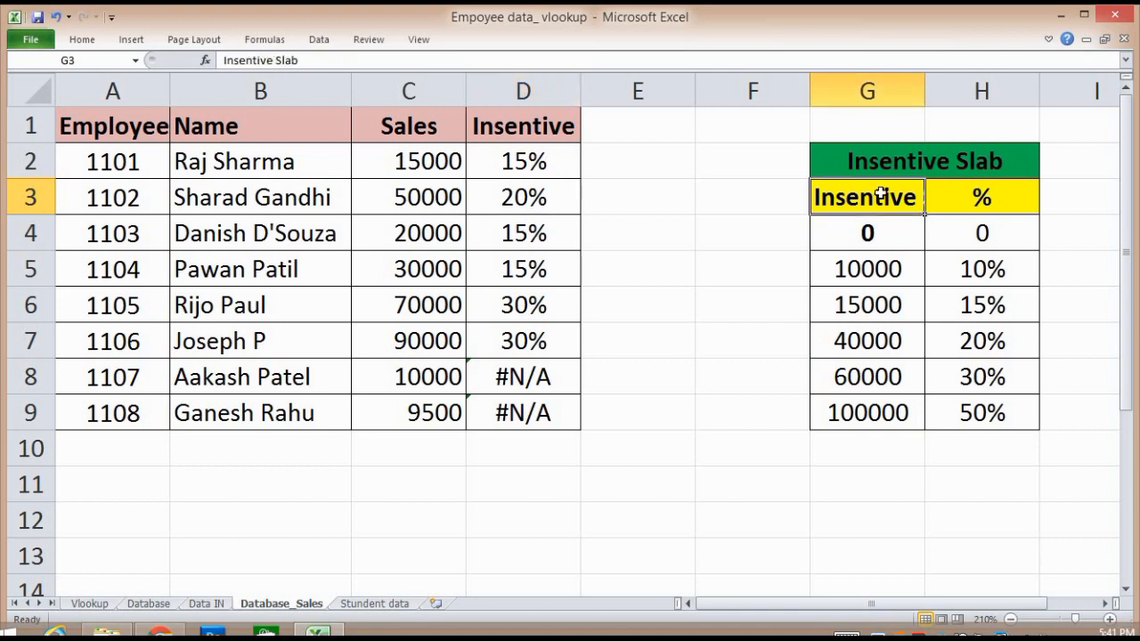
pyautogui.hotkey('shift', 'Down')
pyautogui.hotkey('shift', 'Down')
pyautogui.hotkey('shift', 'Down')
pyautogui.hotkey('shift', 'Down')
pyautogui.hotkey('shift', 'Down')
pyautogui.hotkey('shift', 'Right')
pyautogui.hotkey('shift', 'Down')
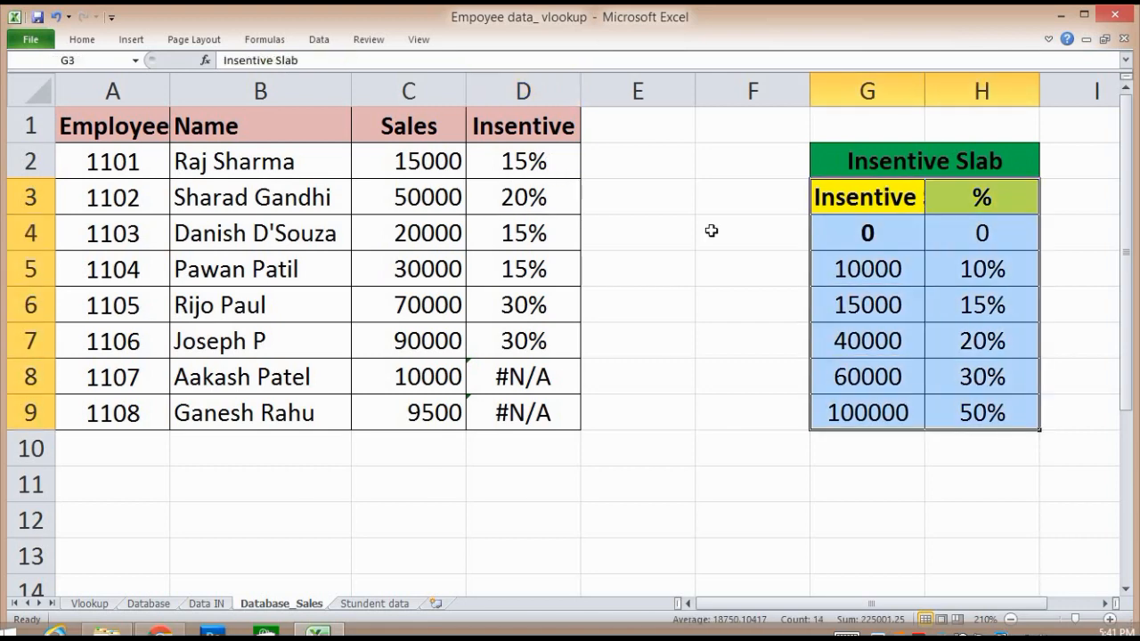
# - Copy the corrected Insentive formula from D2 over the cells D3:D9
pyautogui.click(528, 163)
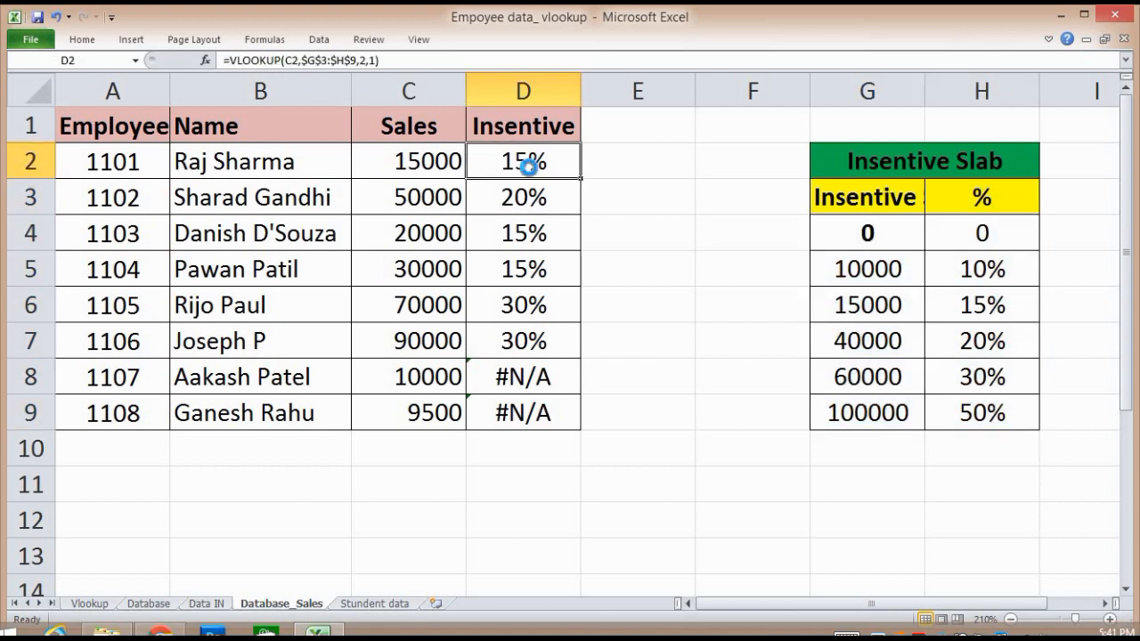
pyautogui.hotkey('ctrl', 'c')
pyautogui.press('Down')
pyautogui.hotkey('shift', 'Down')
pyautogui.hotkey('shift', 'Down')
pyautogui.hotkey('shift', 'Down')
pyautogui.hotkey('shift', 'Down')
pyautogui.hotkey('shift', 'Down')
pyautogui.hotkey('shift', 'Down')
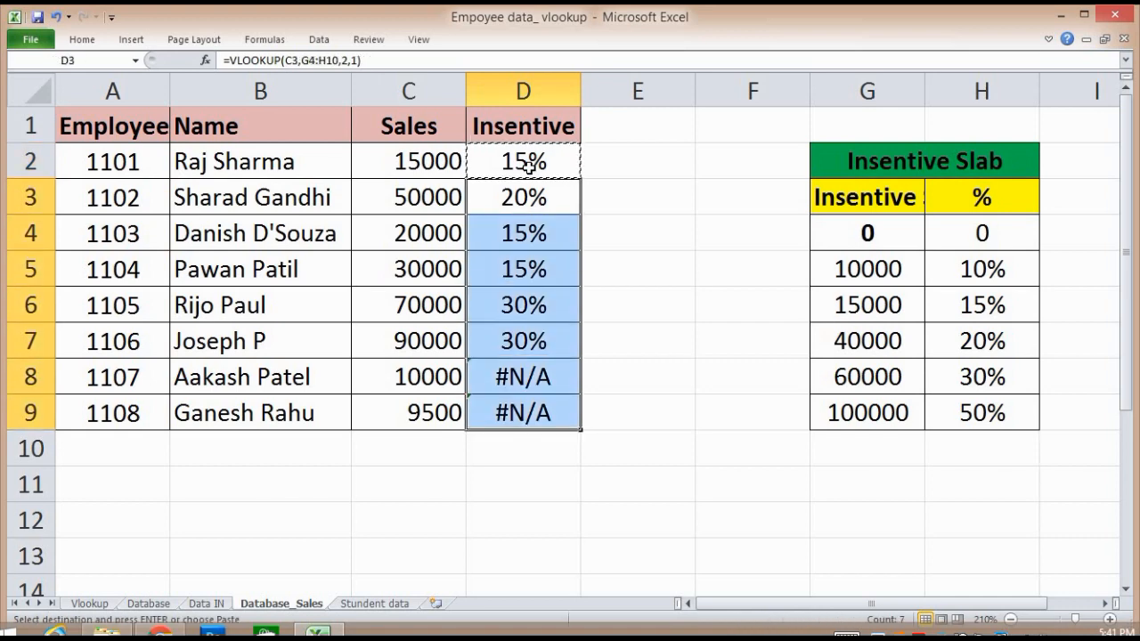
pyautogui.hotkey('ctrl', 'v')
# - Check the recopied Insentive formulas and their results down to D9
pyautogui.press('Down')
pyautogui.press('Down')
pyautogui.press('Down')
pyautogui.press('Down')
pyautogui.press('Down')
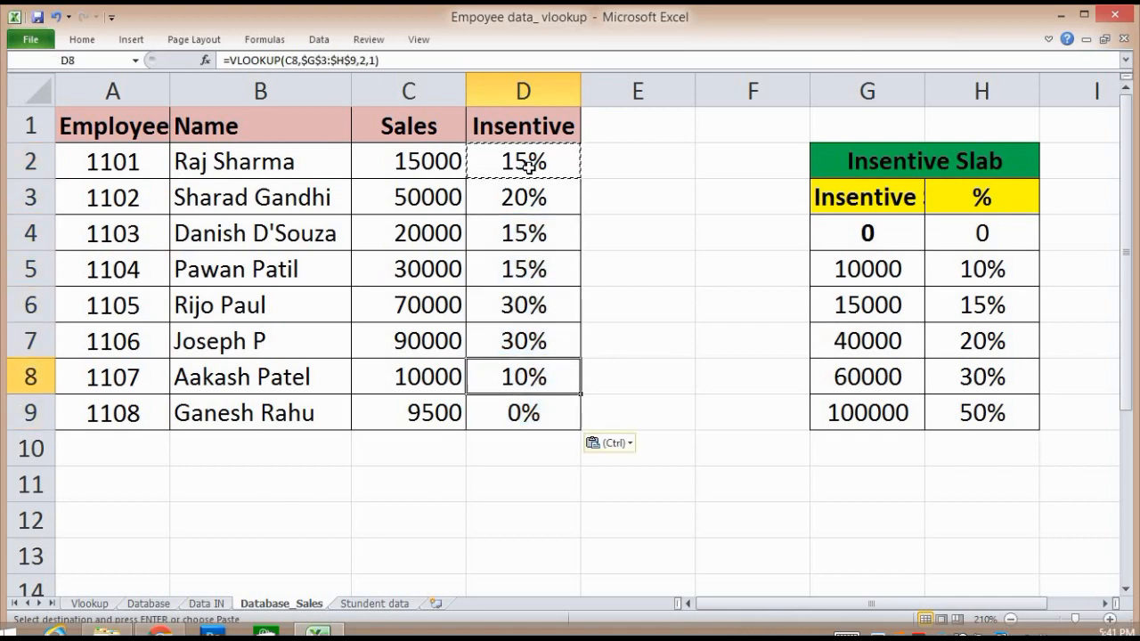
pyautogui.press('Down')
pyautogui.press('Up')
pyautogui.press('Up')
# - Review the slab start values and their percentages in the Insentive Slab table, G4:H9
pyautogui.press('Right')
pyautogui.press('Right')
pyautogui.press('Right')
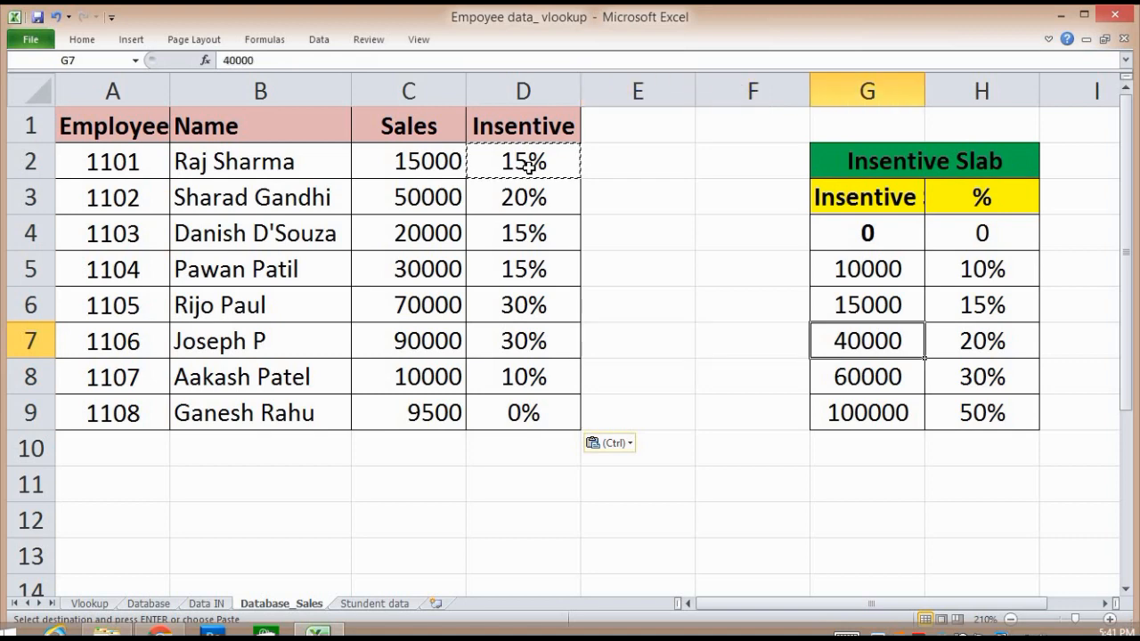
pyautogui.press('Up')
pyautogui.press('Up')
pyautogui.press('Up')
pyautogui.press('Down')
pyautogui.hotkey('shift', 'Right')
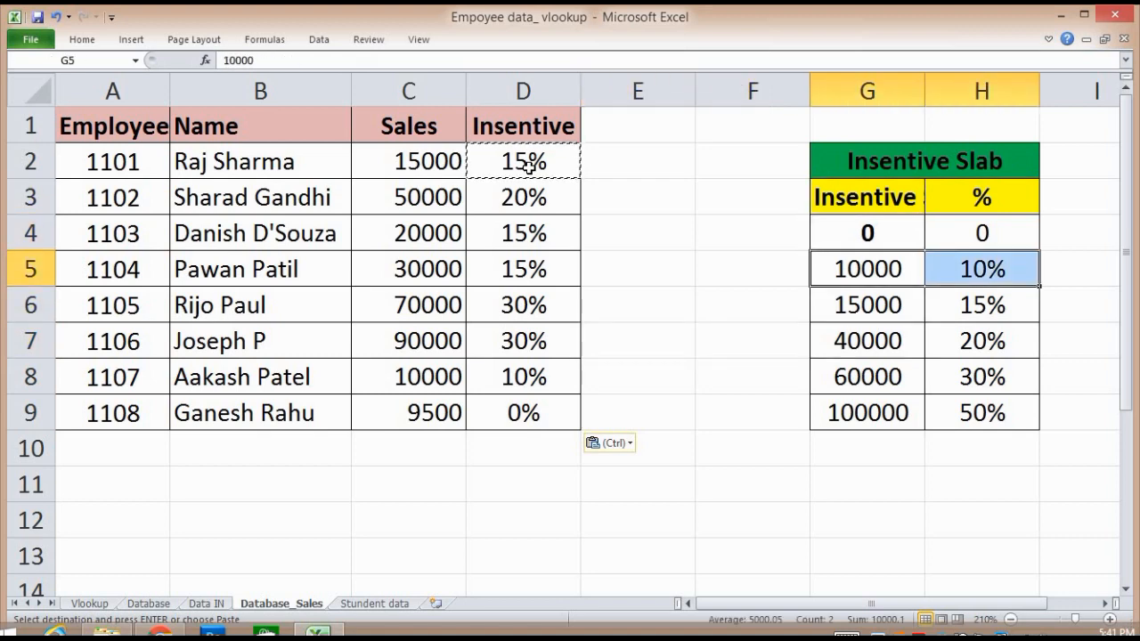
pyautogui.press('Down')
pyautogui.press('Down')
pyautogui.press('Down')
pyautogui.press('Down')
pyautogui.press('Down')
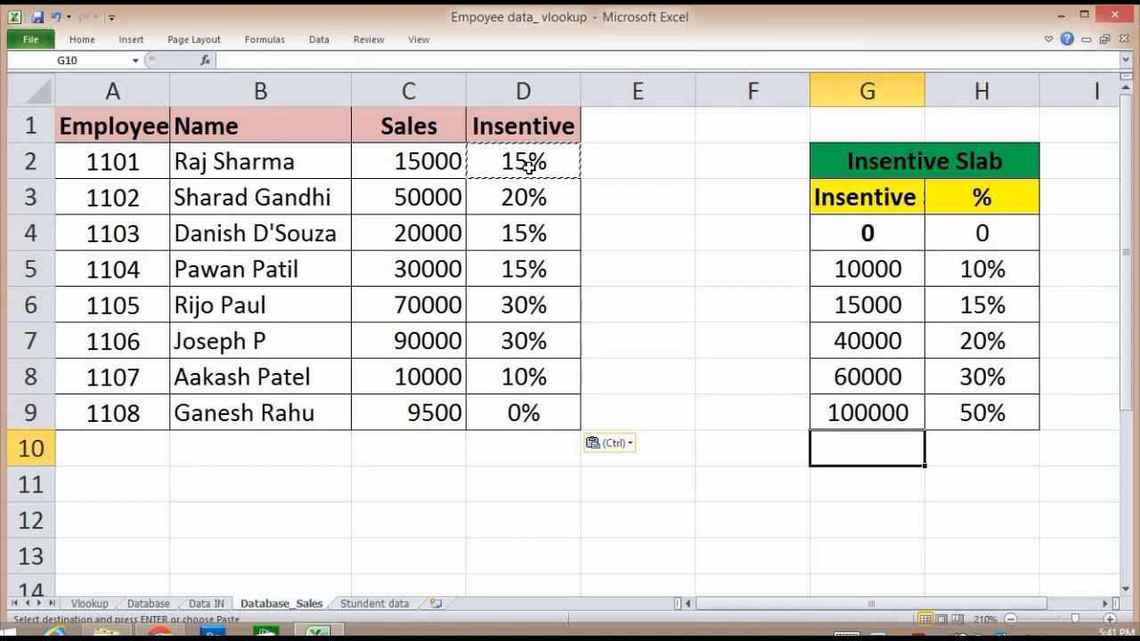
pyautogui.press('Up')
pyautogui.press('Up')
pyautogui.press('Up')
pyautogui.press('Up')
pyautogui.press('Up')
pyautogui.press('Up')
pyautogui.press('Down')
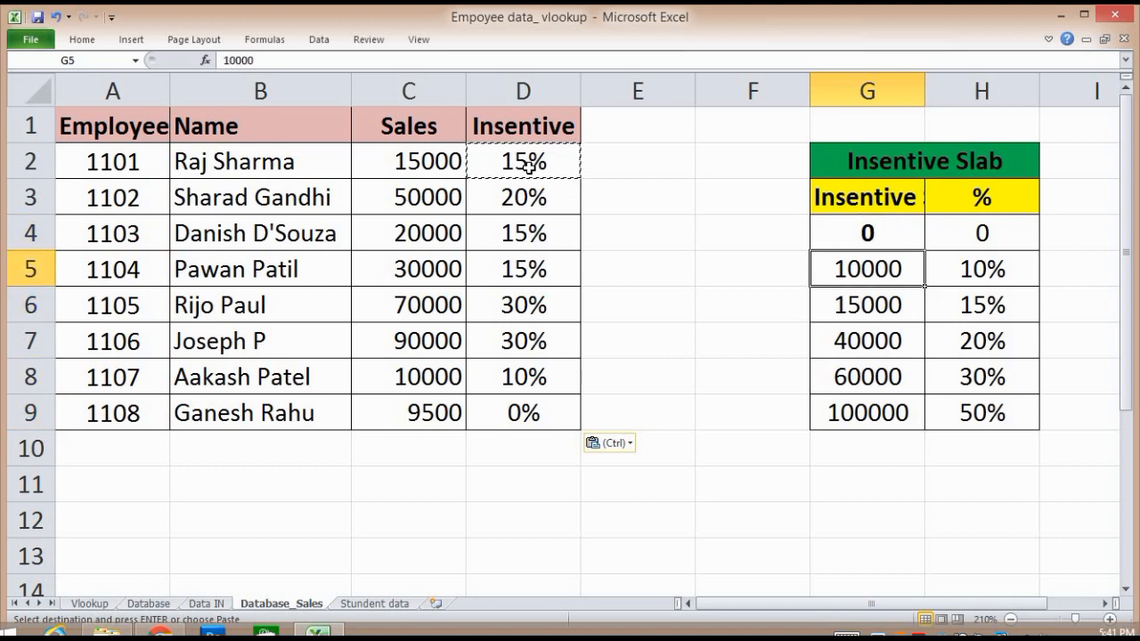
pyautogui.press('Down')
pyautogui.press('Down')
pyautogui.press('Down')
pyautogui.press('Down')
pyautogui.press('Right')
pyautogui.press('Left')
pyautogui.press('Up')
pyautogui.press('Up')
pyautogui.press('Up')
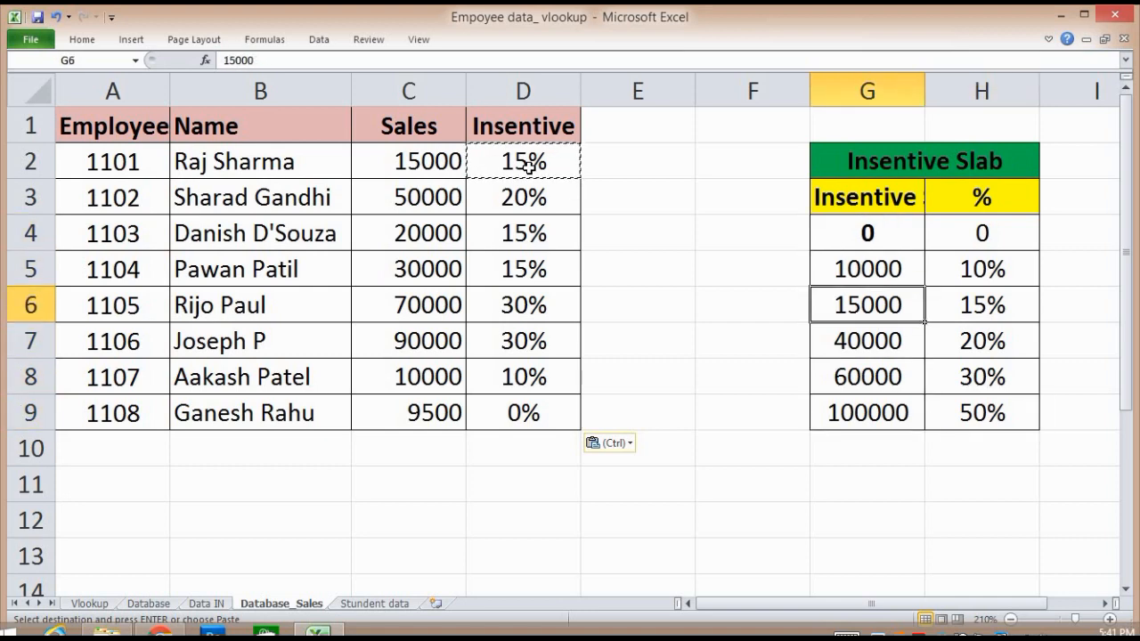
pyautogui.press('Up')
pyautogui.press('Right')
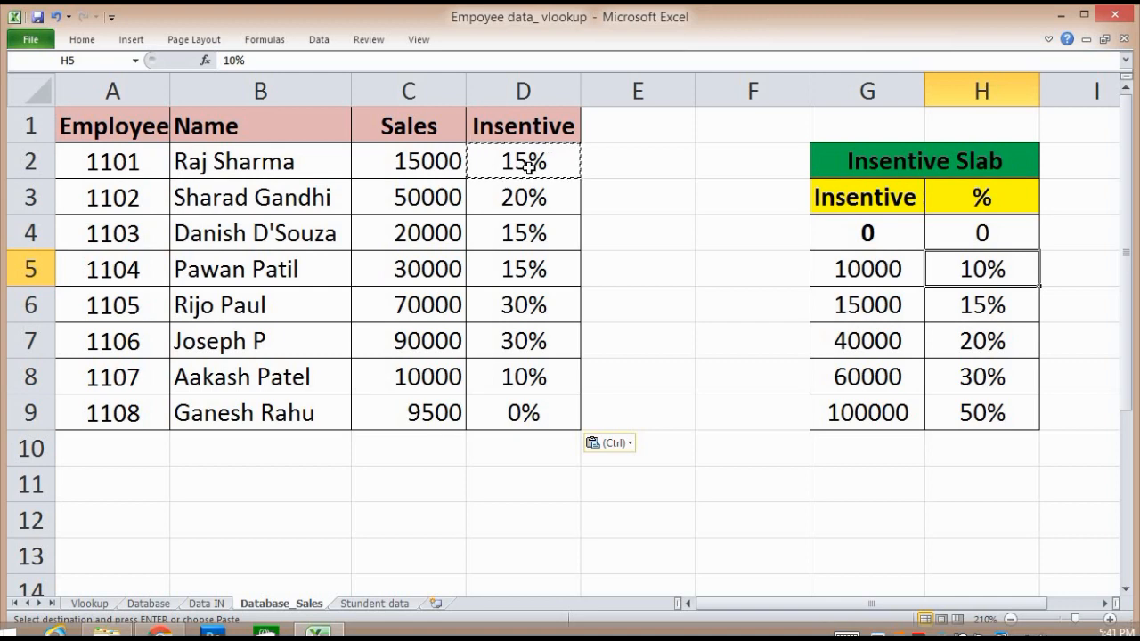
# - Switch to the Stundent data sheet and select the first Grade cell for Science, D2
pyautogui.hotkey('ctrl', 'pagedown')
pyautogui.press('Up')
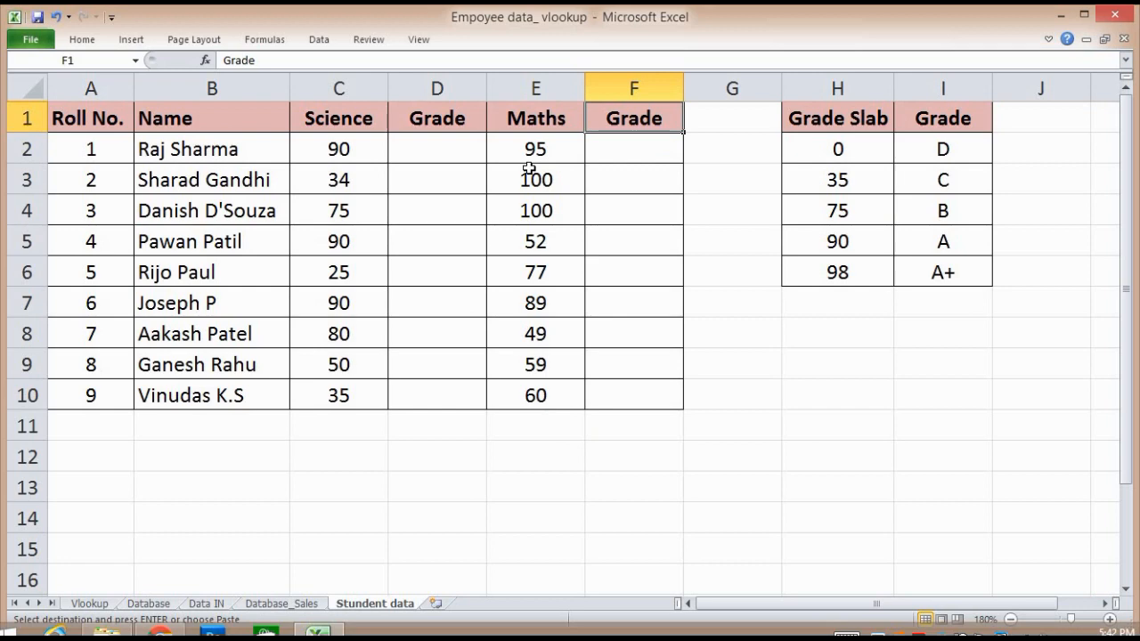
pyautogui.press('Down')
pyautogui.press('Left')
pyautogui.press('Left')
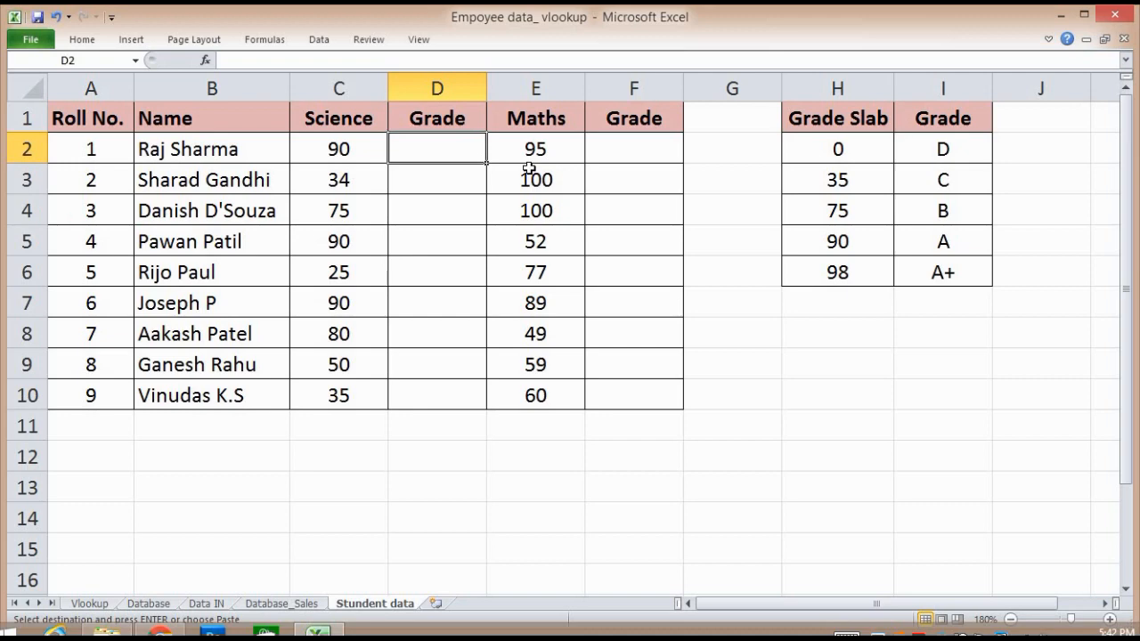
pyautogui.write('=vlo')
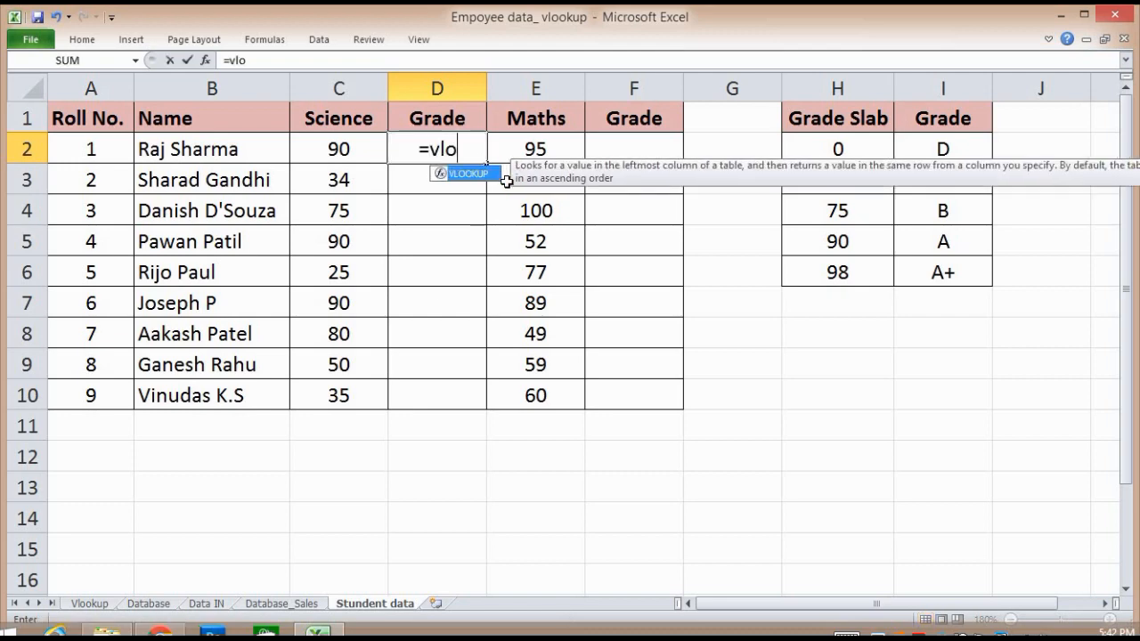
pyautogui.press('Tab')
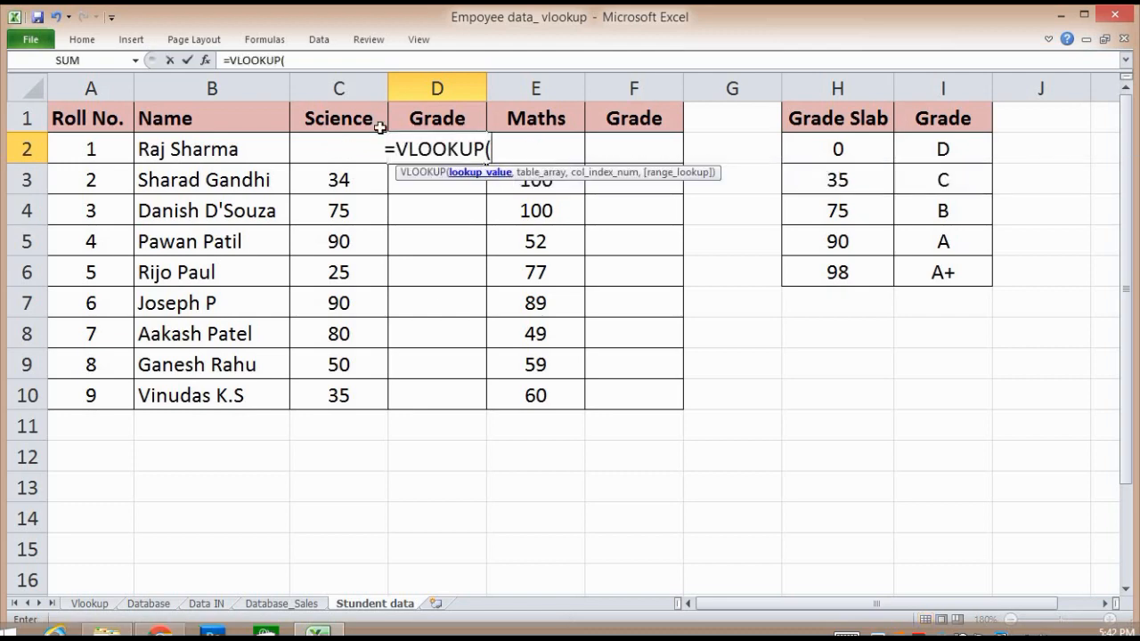
pyautogui.click(346, 141)
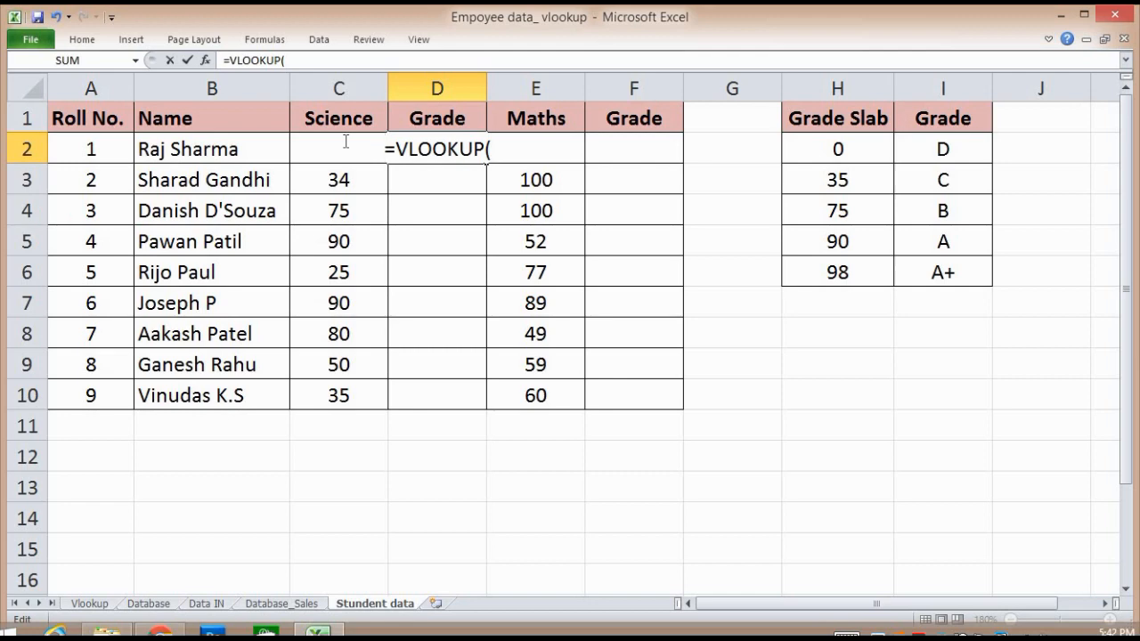
pyautogui.press('Escape')
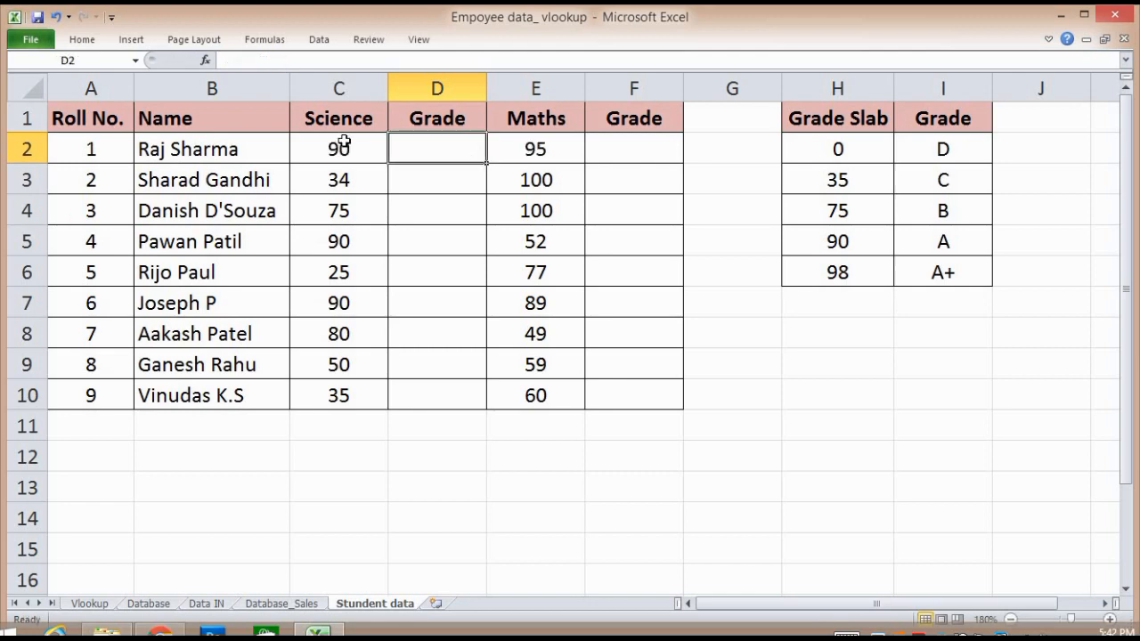
# - Begin a VLOOKUP in D2 with the Science mark C2 as lookup value and the grade table H2:I6 as table array
pyautogui.write('=vl')
pyautogui.press('Tab')
pyautogui.click(346, 141)
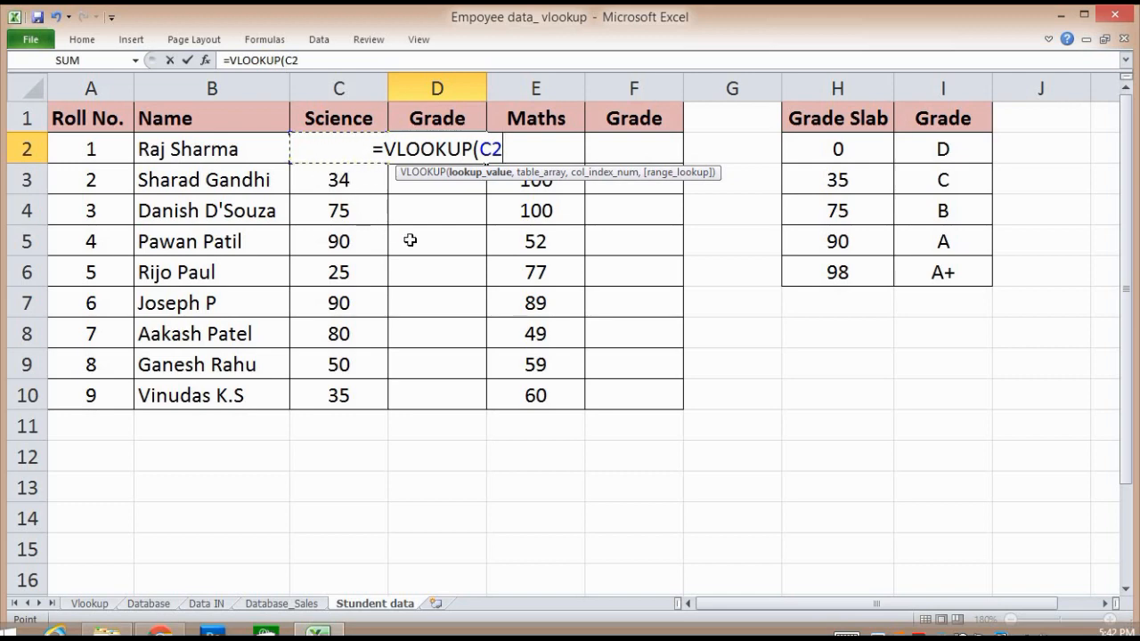
pyautogui.write(',')
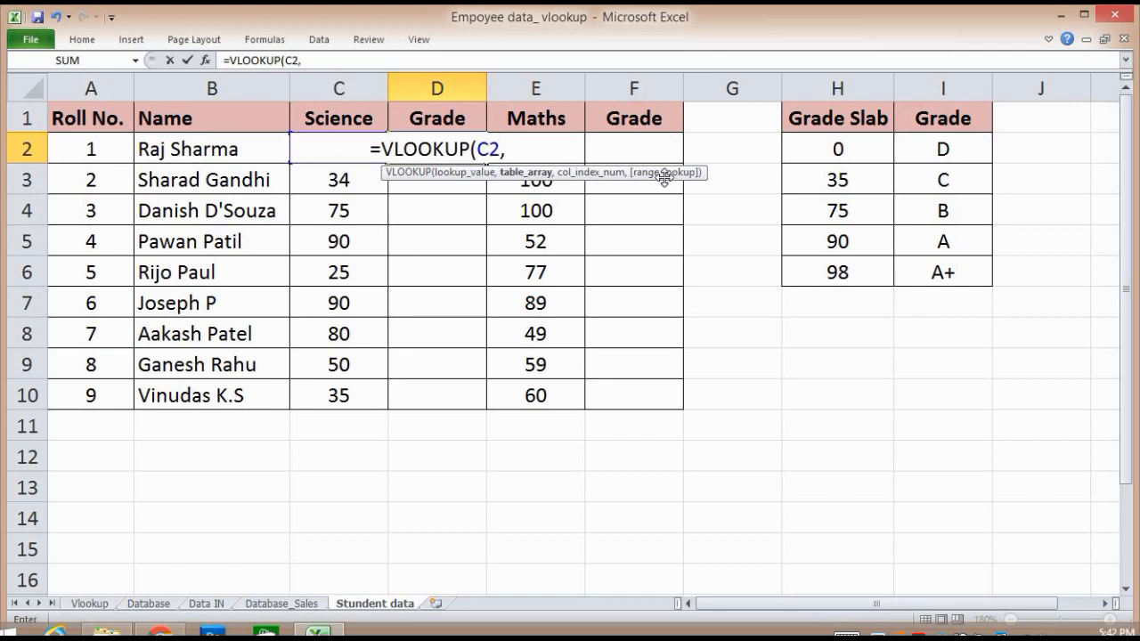
pyautogui.click(836, 146)
pyautogui.hotkey('shift', 'Down')
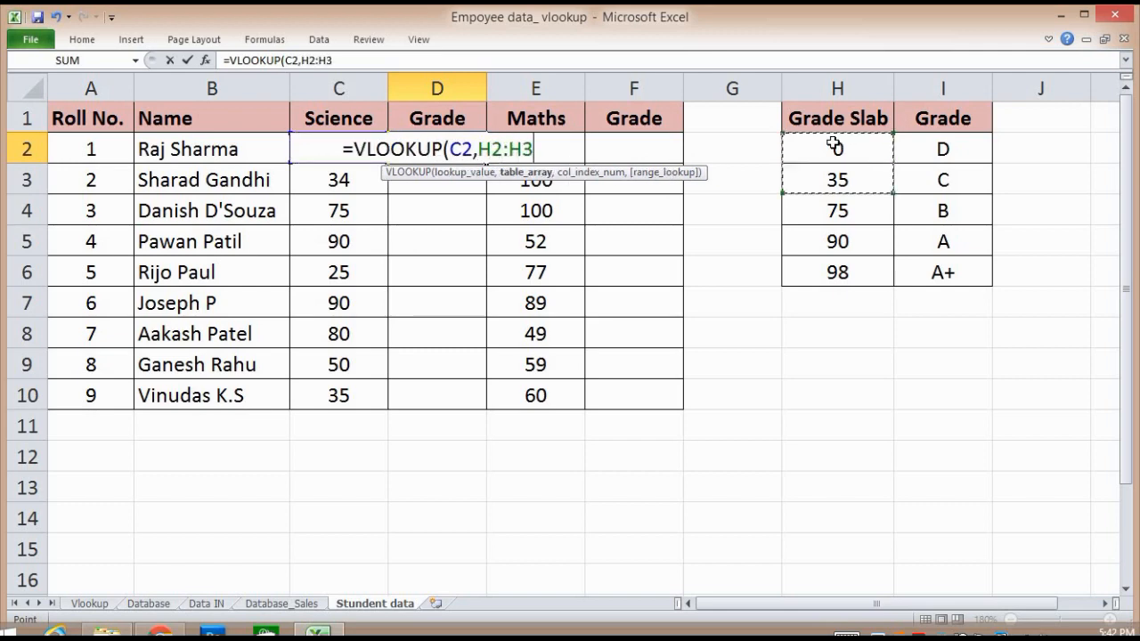
pyautogui.hotkey('shift', 'Down')
pyautogui.hotkey('shift', 'Down')
pyautogui.hotkey('shift', 'Down')
pyautogui.hotkey('shift', 'Right')
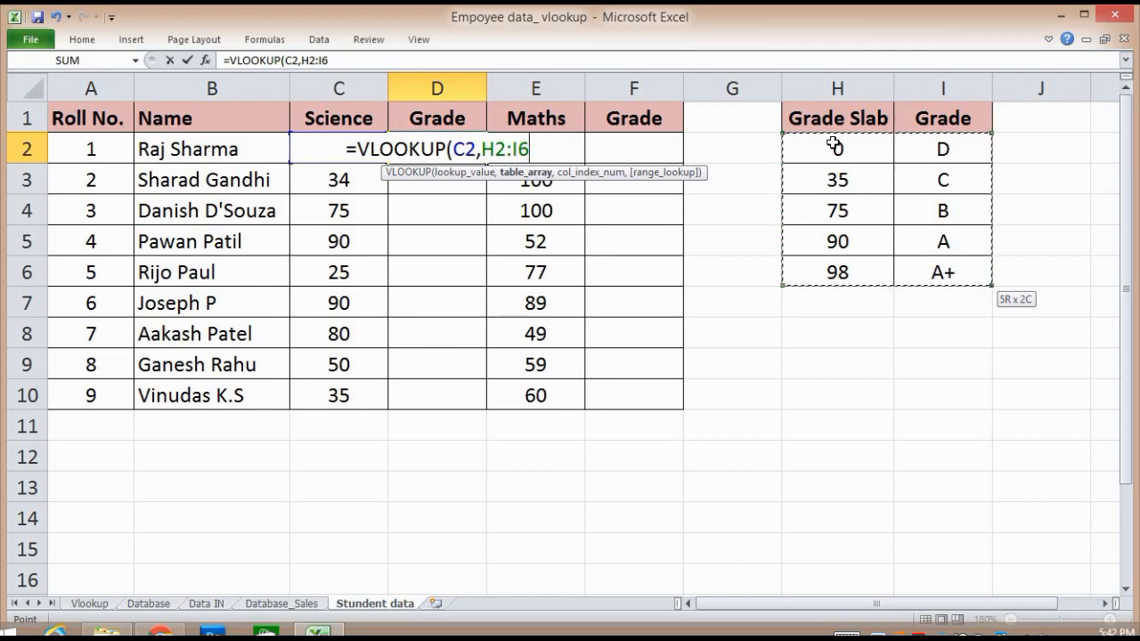
pyautogui.write(',')
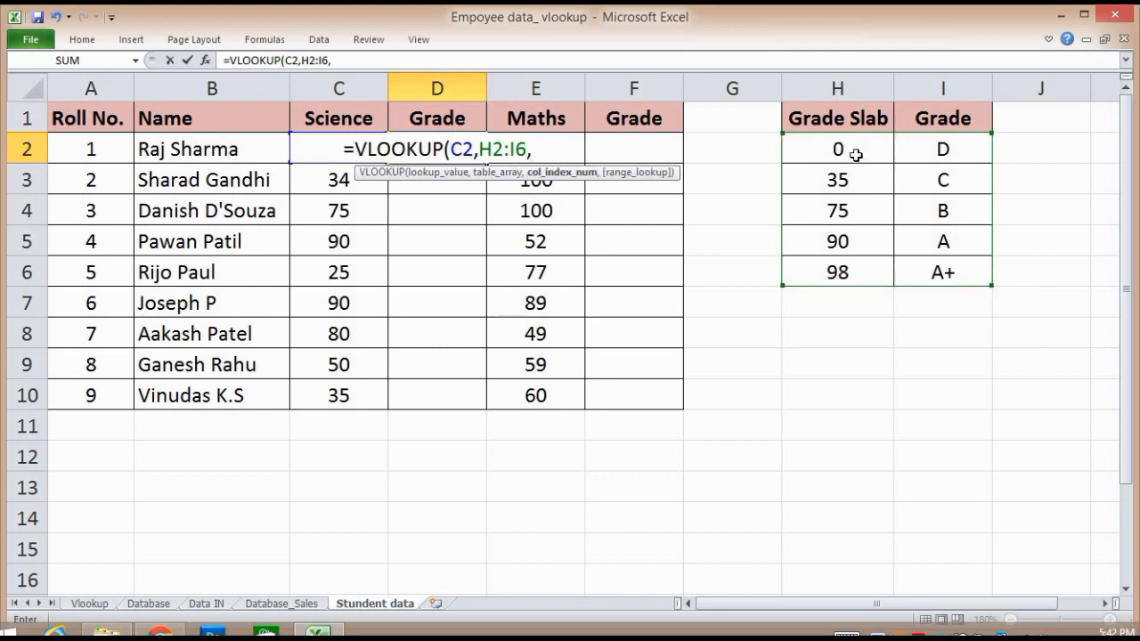
pyautogui.click(830, 82)
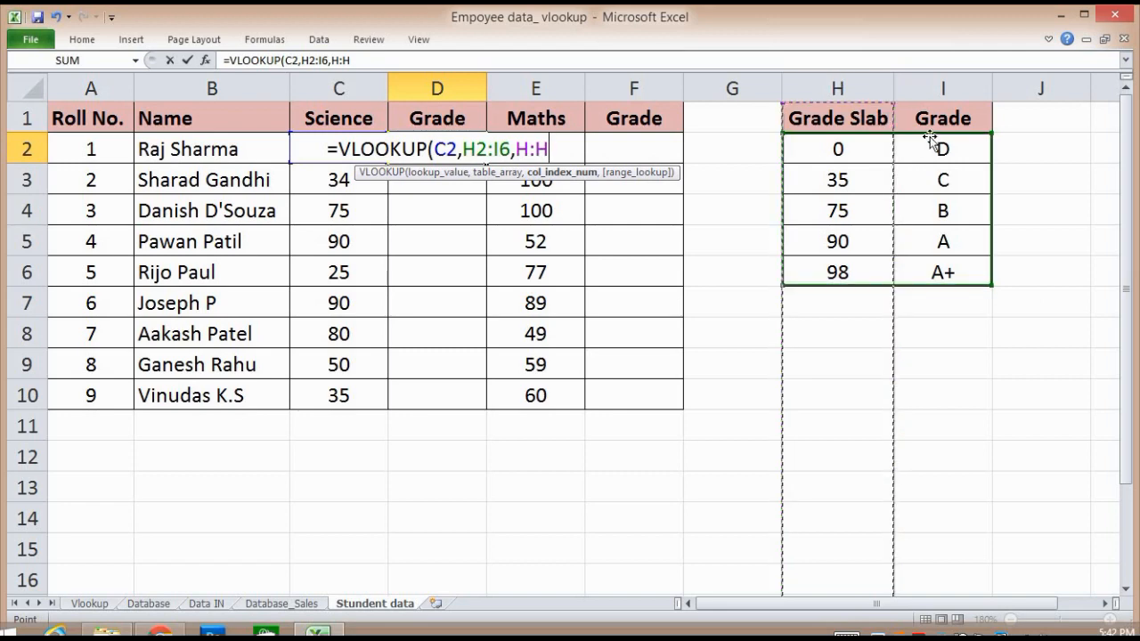
pyautogui.press('BackSpace')
pyautogui.press('BackSpace')
pyautogui.press('BackSpace')
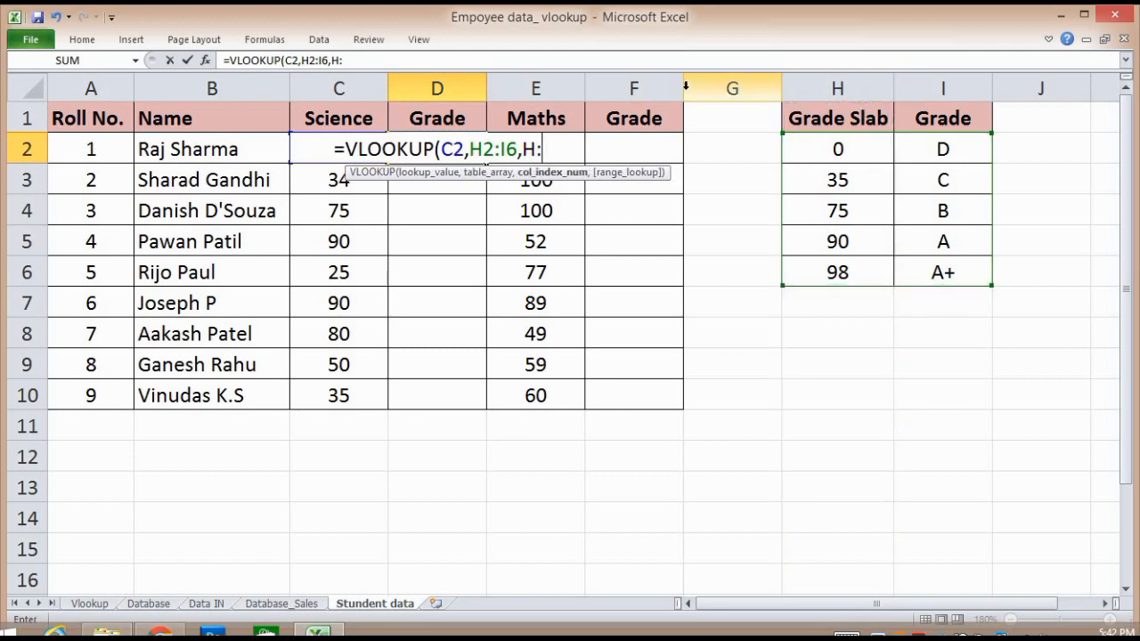
# - Complete the D2 VLOOKUP with column index 2 and range lookup 1 for an approximate match
pyautogui.write('2,')
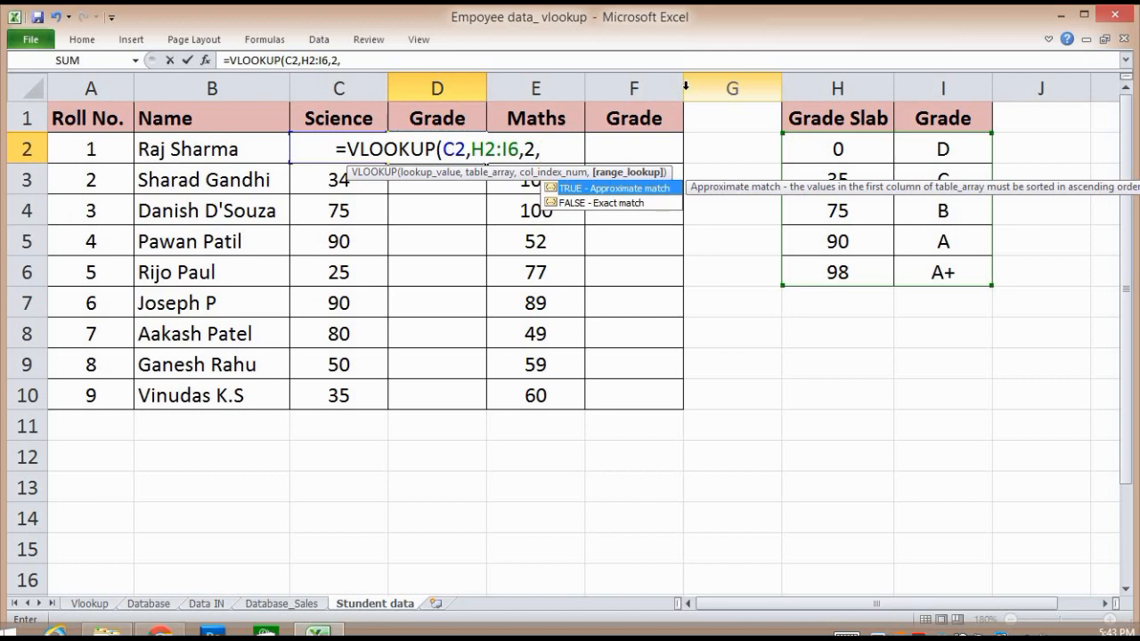
pyautogui.write('1')
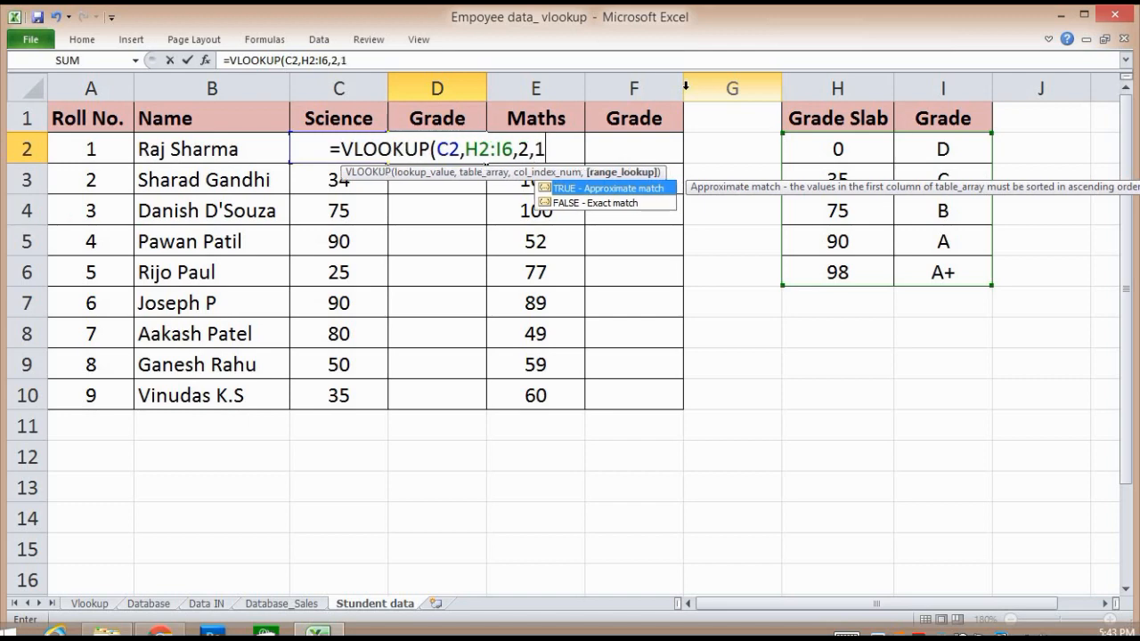
pyautogui.press('Return')
pyautogui.press('Up')
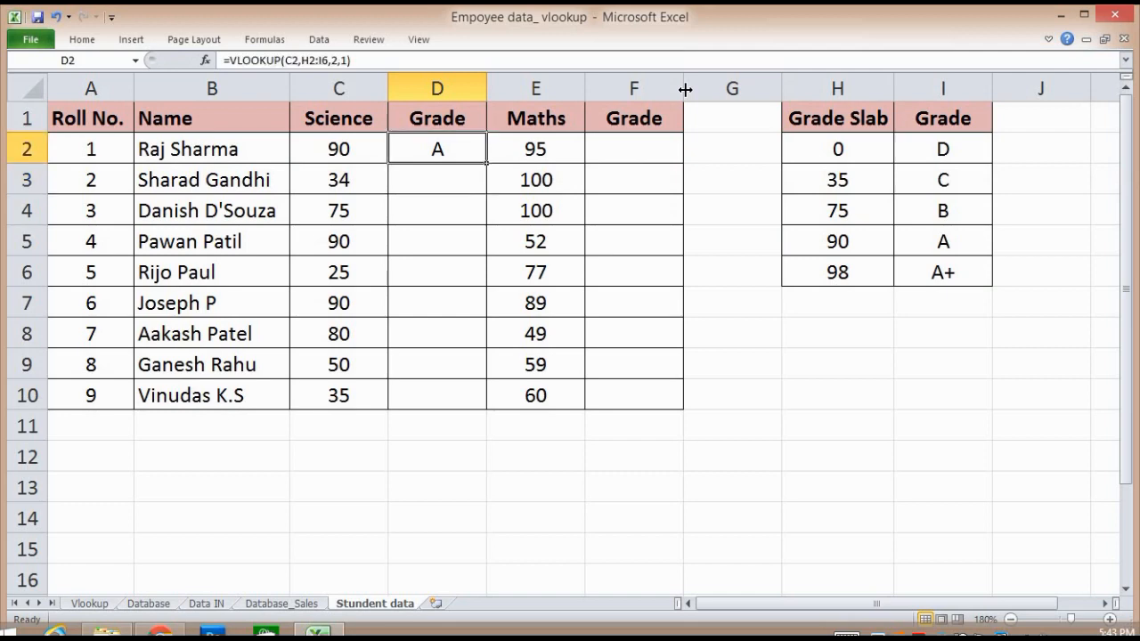
# - Check the 90 row of the Grade Slab table against the Science grade in D2
pyautogui.press('Right')
pyautogui.press('Right')
pyautogui.press('Right')
pyautogui.press('Down')
pyautogui.press('Down')
pyautogui.press('Down')
pyautogui.press('Right')
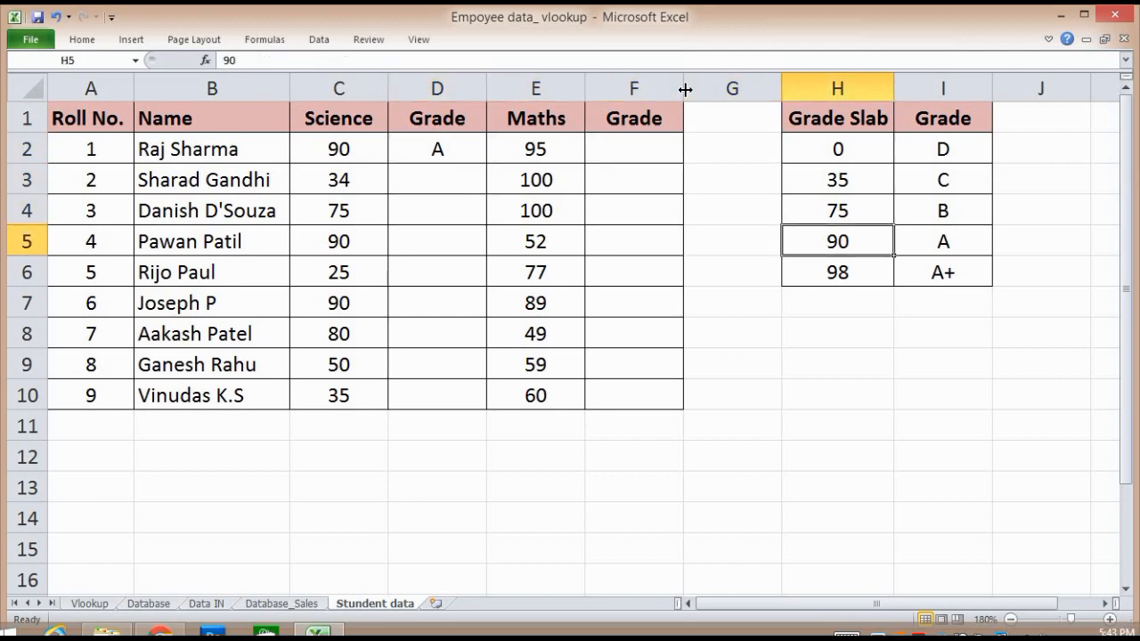
# - Set the first student's Science mark in C2 to 34
pyautogui.press('Left')
pyautogui.press('Left')
pyautogui.press('Left')
pyautogui.press('Left')
pyautogui.press('Left')
pyautogui.press('Left')
pyautogui.press('Up')
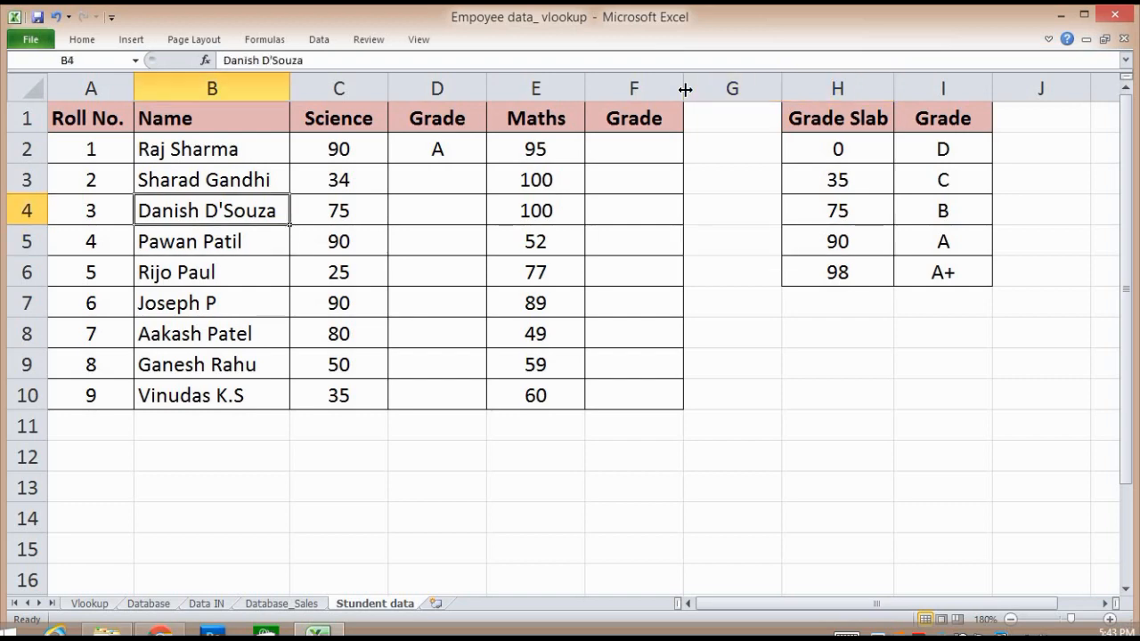
pyautogui.press('Up')
pyautogui.press('Up')
pyautogui.press('Right')
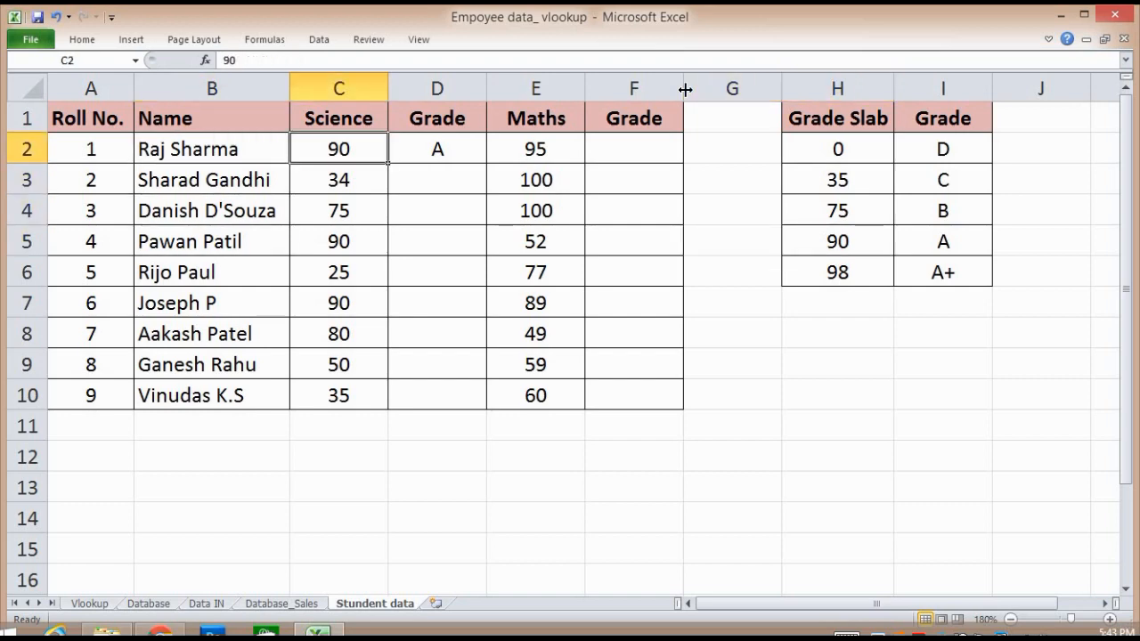
pyautogui.write('34')
pyautogui.press('Return')
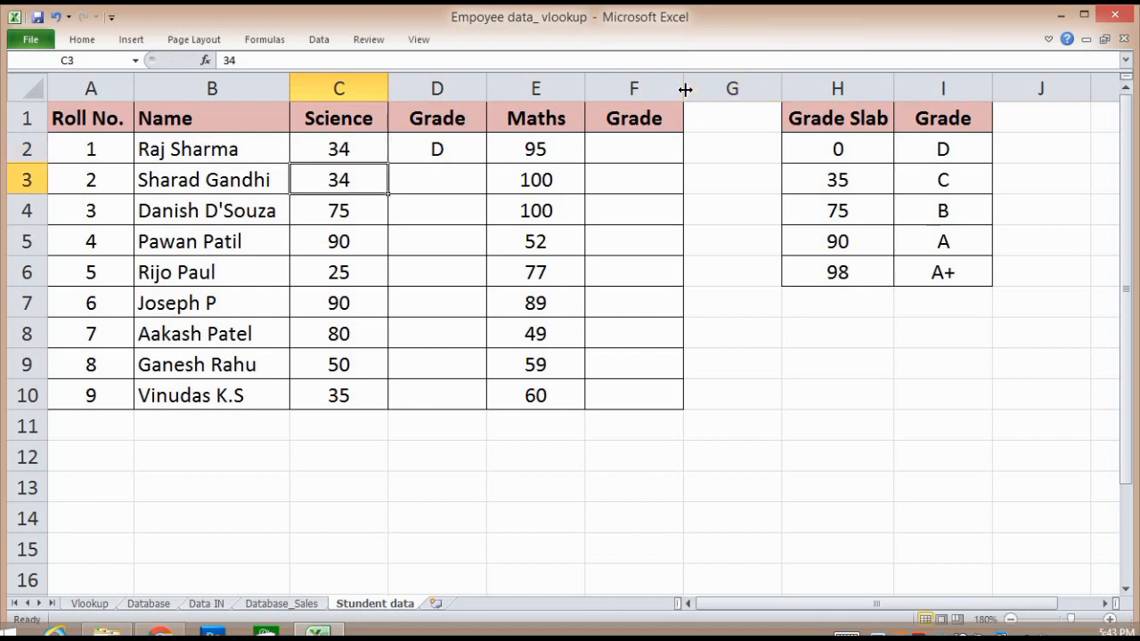
# - Compare the 0 and 35 slab rows in H2:H3 with the first student's Science grade
pyautogui.press('Up')
pyautogui.press('Right')
pyautogui.press('Right')
pyautogui.press('Right')
pyautogui.press('Right')
pyautogui.press('Right')
pyautogui.hotkey('shift', 'Down')
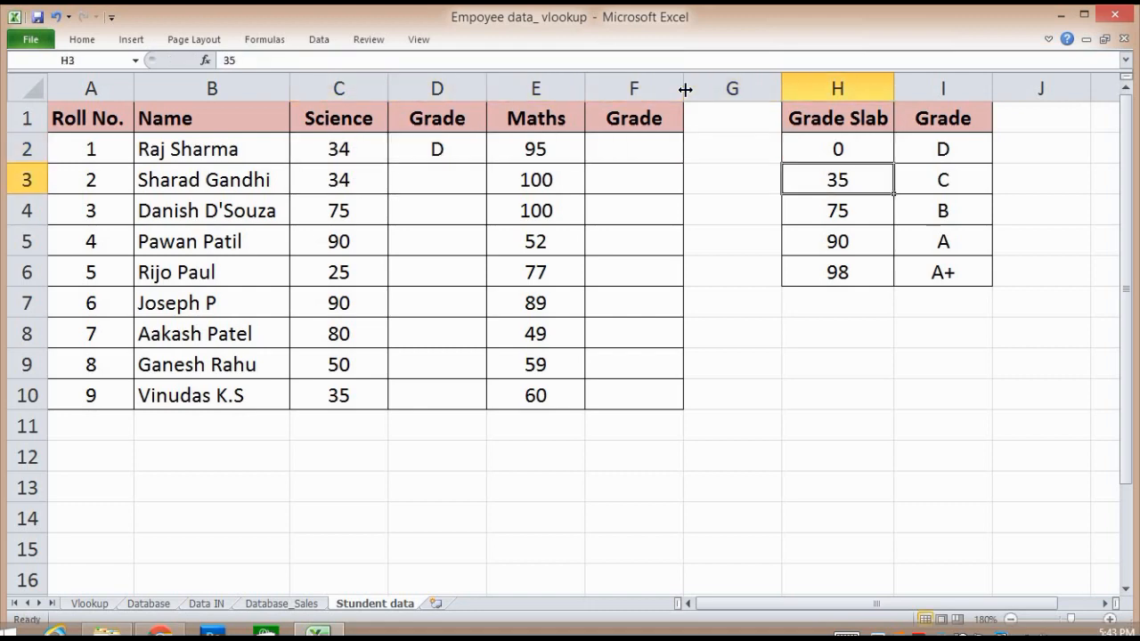
pyautogui.hotkey('shift', 'Up')
pyautogui.press('Down')
pyautogui.press('Up')
pyautogui.press('Down')
# - Copy the VLOOKUP formula from D2 into the remaining Science Grade cells, D3:D10
pyautogui.press('Left')
pyautogui.press('Left')
pyautogui.press('Left')
pyautogui.press('Up')
pyautogui.press('Left')
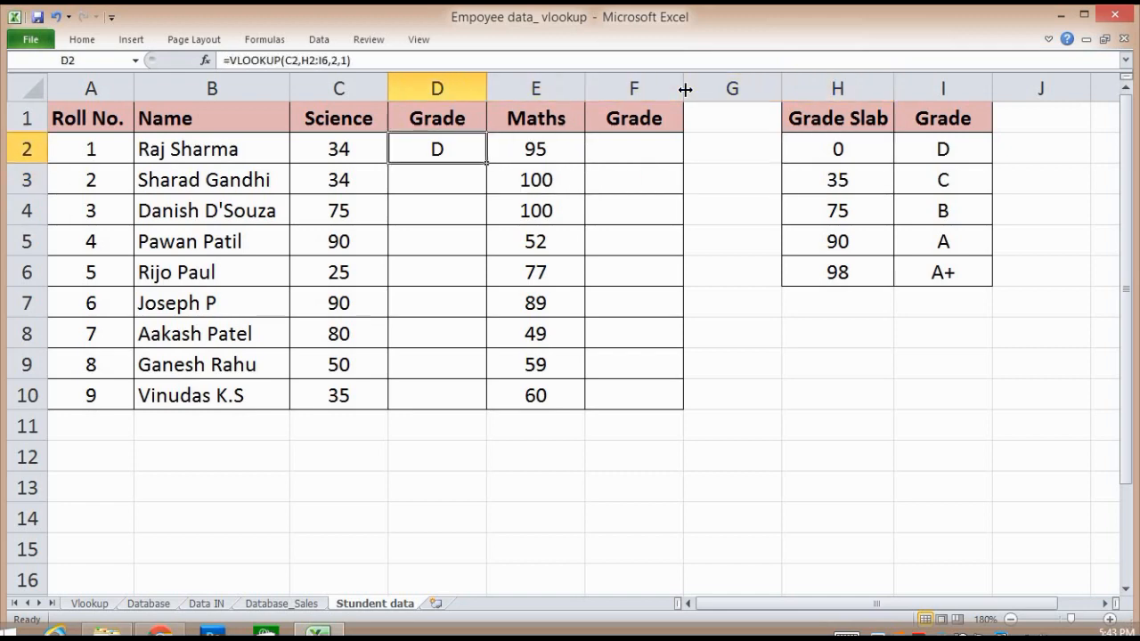
pyautogui.hotkey('ctrl', 'c')
pyautogui.press('Left')
pyautogui.hotkey('ctrl', 'Down')
pyautogui.press('Right')
pyautogui.hotkey('ctrl', 'shift', 'Up')
pyautogui.hotkey('shift', 'Down')
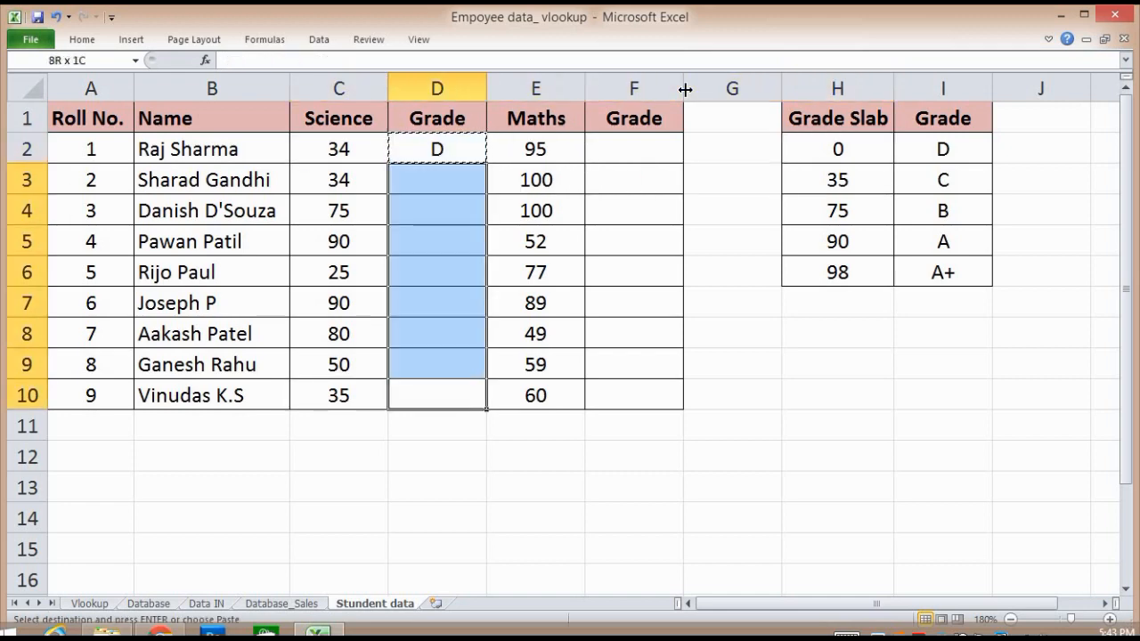
pyautogui.hotkey('ctrl', 'v')
pyautogui.press('Up')
pyautogui.press('Down')
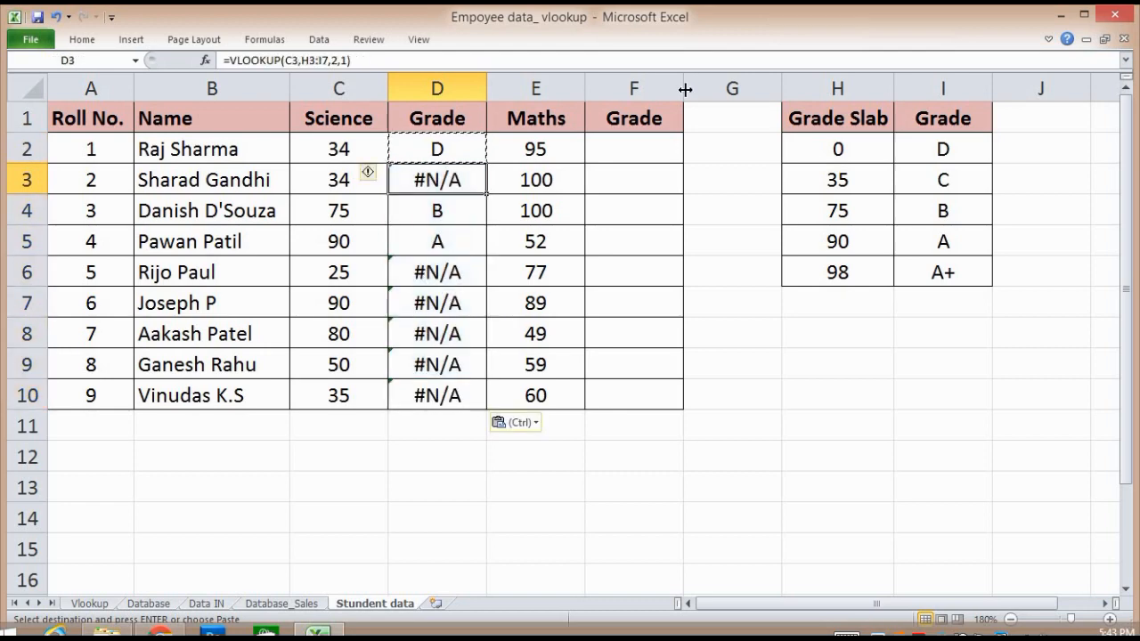
# - Make the table array in the D2 VLOOKUP absolute as $H$2:$I$6
pyautogui.press('Up')
pyautogui.press('F2')
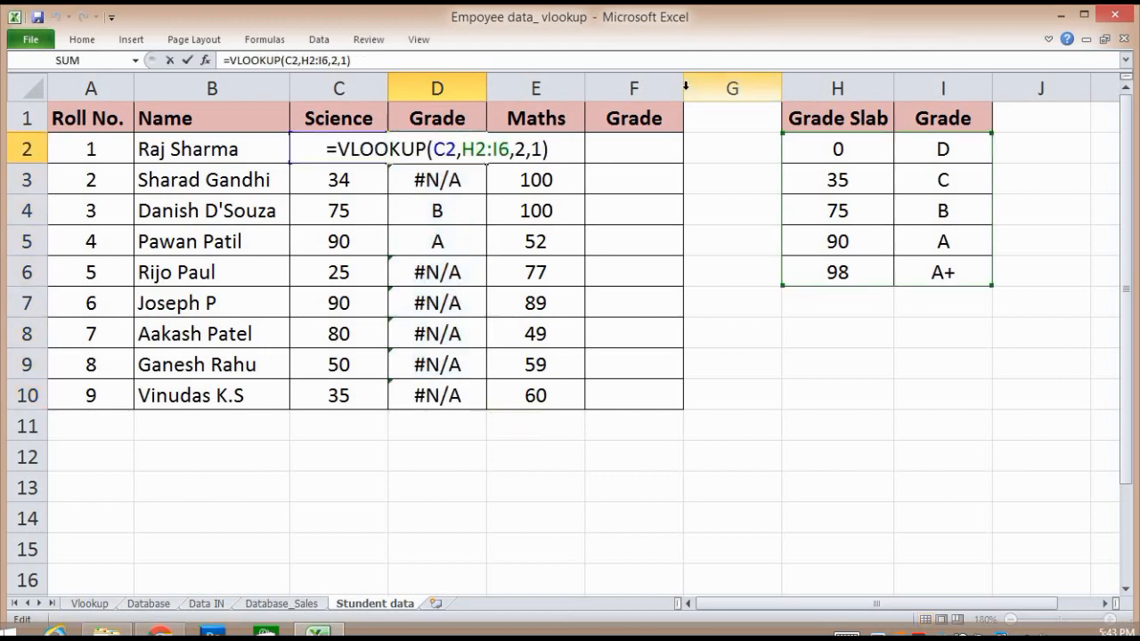
pyautogui.click(467, 145)
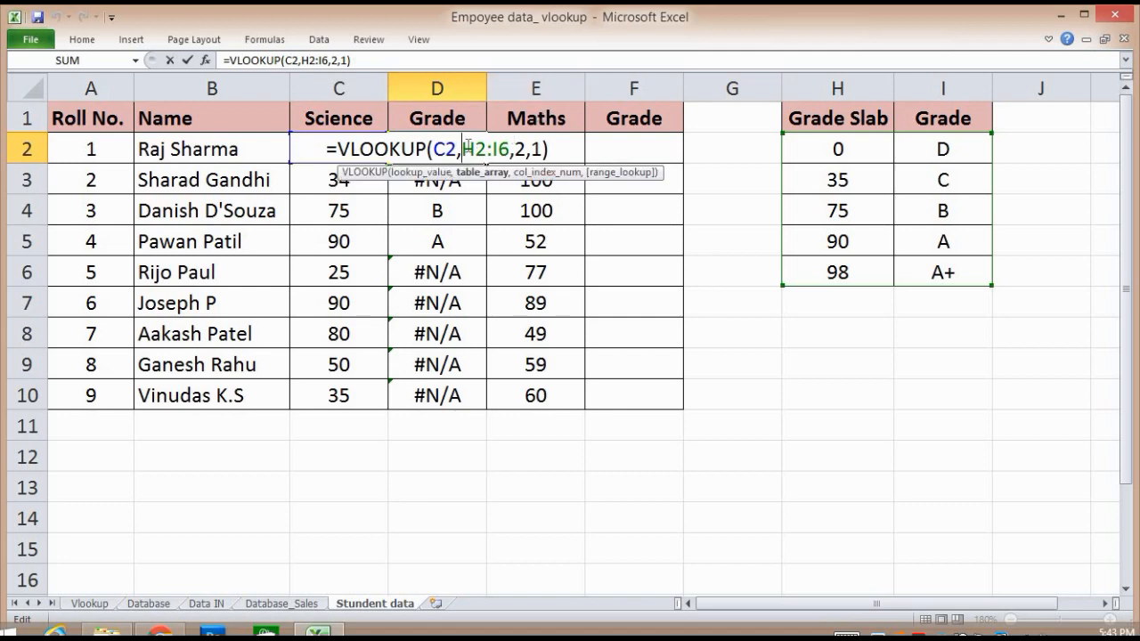
pyautogui.moveTo(467, 145); pyautogui.dragTo(510, 148)
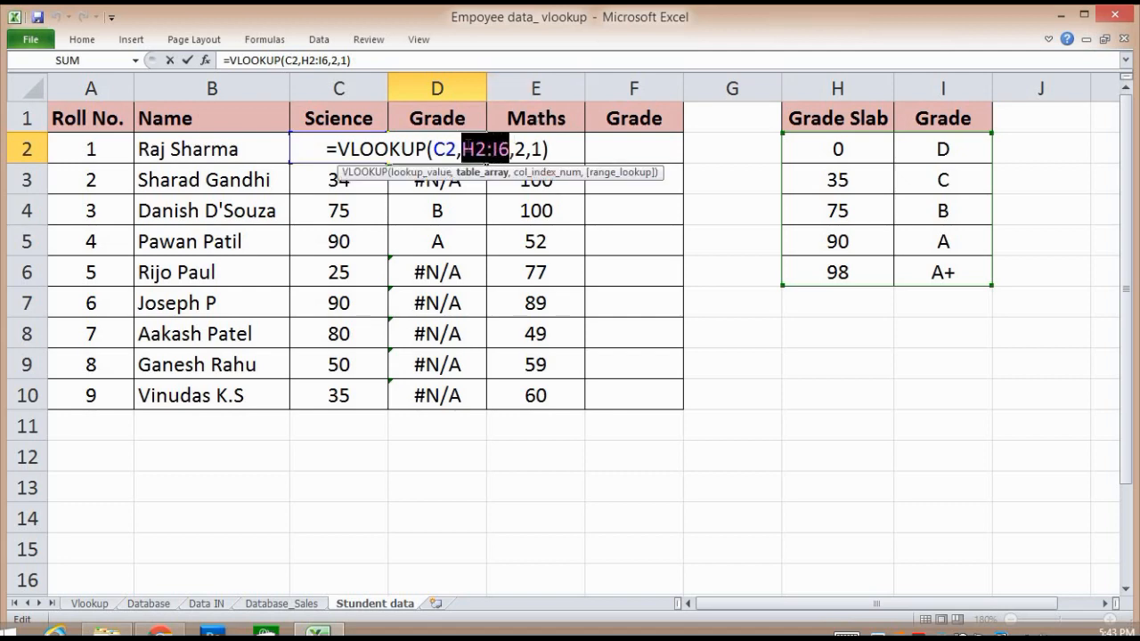
pyautogui.press('F4')
pyautogui.press('Return')
# - Copy the D2 formula with the locked table array into D3
pyautogui.click(466, 146)
pyautogui.hotkey('ctrl', 'c')
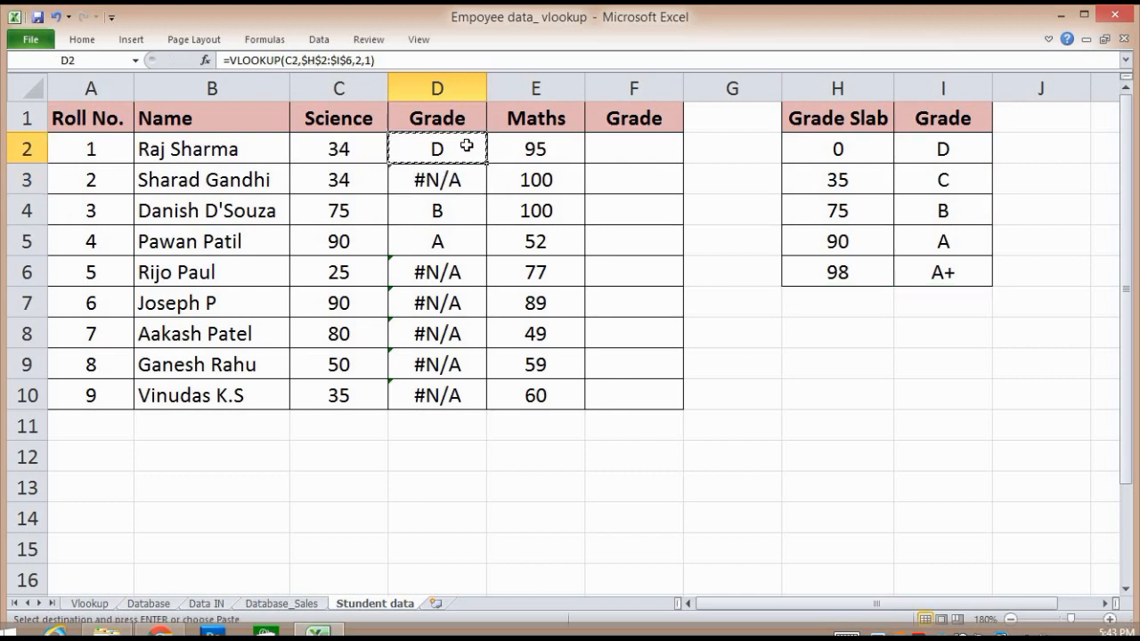
pyautogui.press('Down')
pyautogui.hotkey('ctrl', 'v')
pyautogui.press('ctrl')
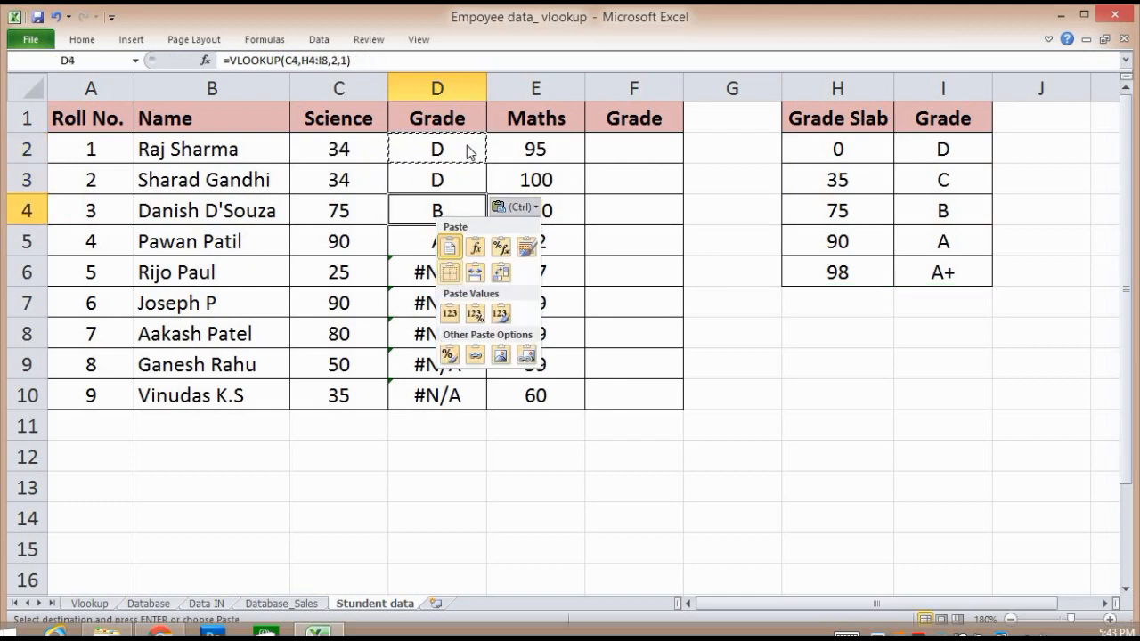
pyautogui.press('Escape')
# - Paste the copied D2 formula over the Grade cells D6:D10 and end the copy
pyautogui.press('Down')
pyautogui.press('Down')
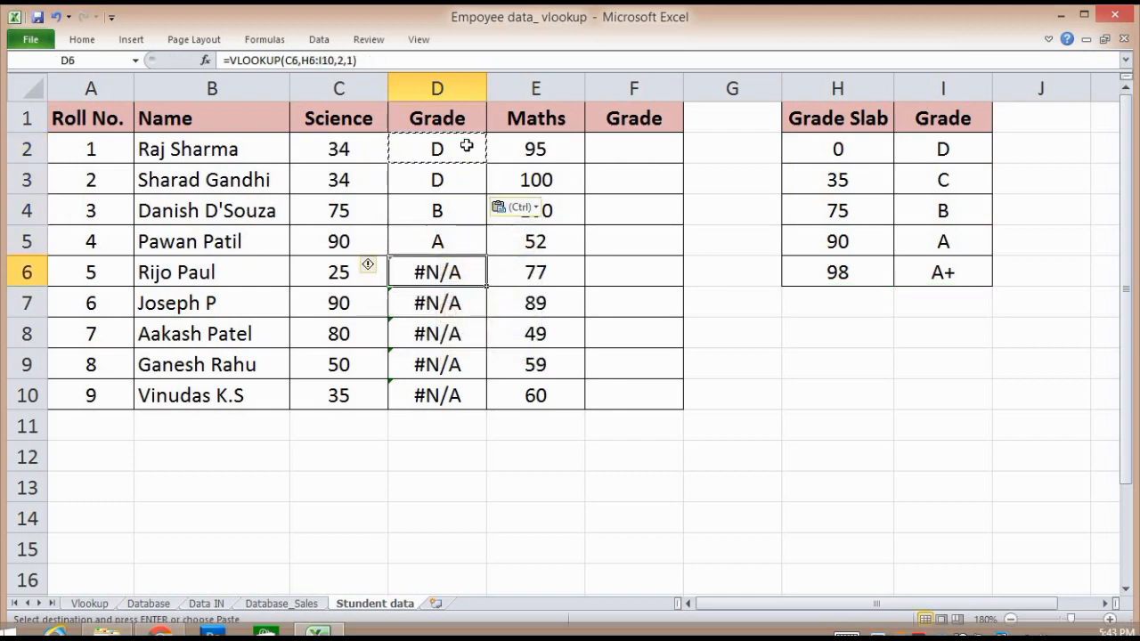
pyautogui.hotkey('shift', 'Down')
pyautogui.hotkey('shift', 'Down')
pyautogui.hotkey('shift', 'Down')
pyautogui.hotkey('shift', 'Down')
pyautogui.hotkey('ctrl', 'v')
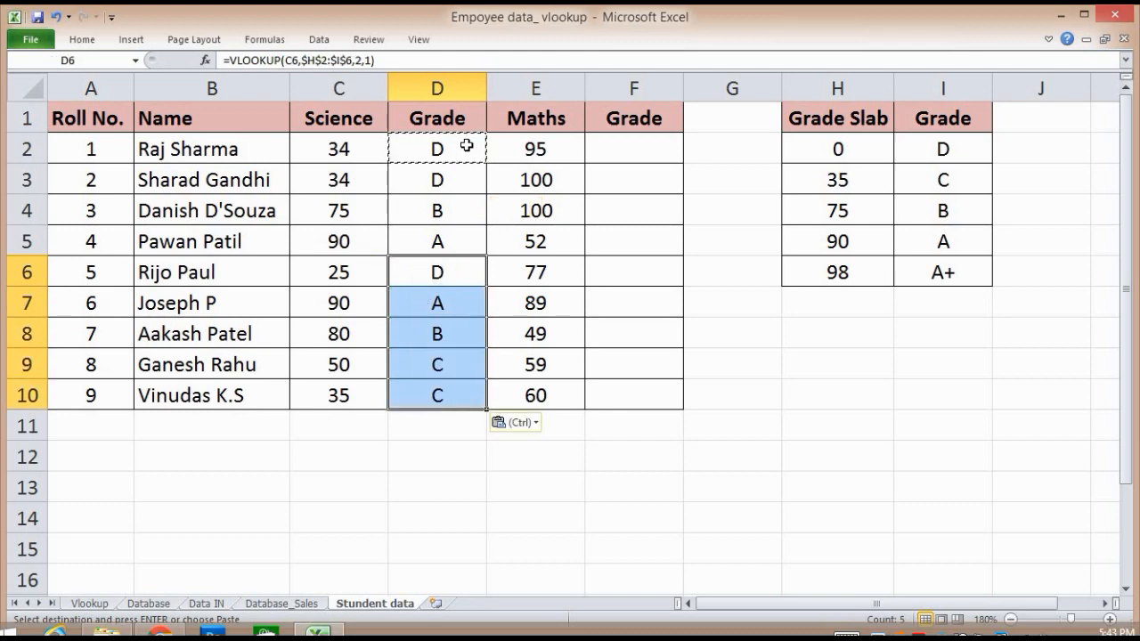
pyautogui.press('Escape')
# - Copy the D2 formula into the first Maths Grade cell, F2
pyautogui.press('Up')
pyautogui.press('Up')
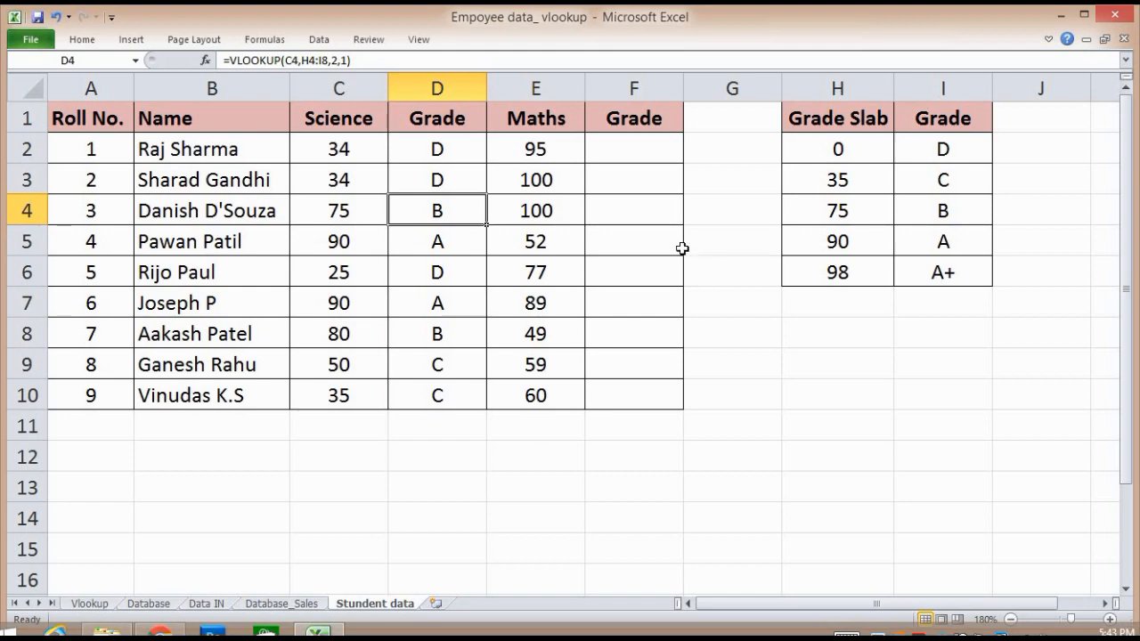
pyautogui.press('Up')
pyautogui.press('Up')
pyautogui.hotkey('ctrl', 'c')
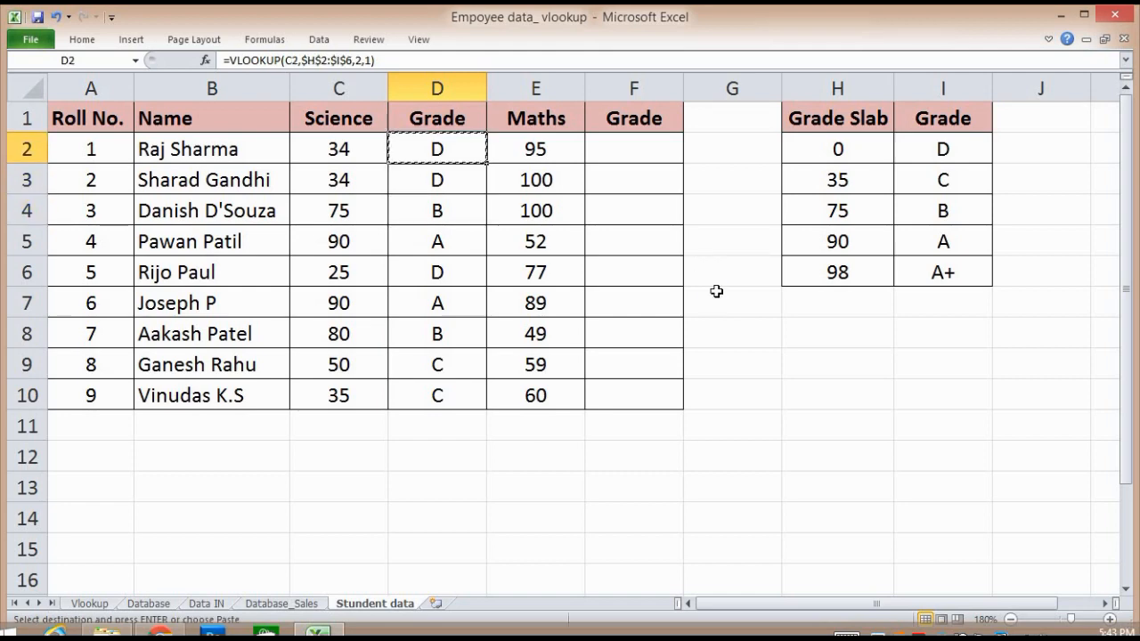
pyautogui.press('Right')
pyautogui.press('Right')
pyautogui.hotkey('ctrl', 'v')
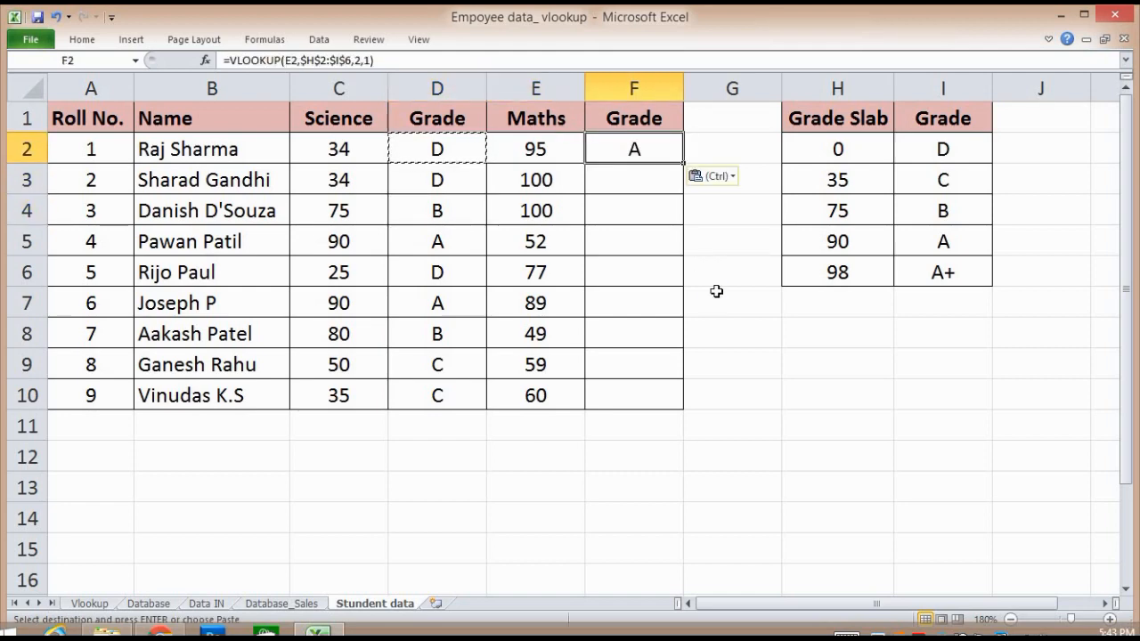
# - Compare the first student's marks and grades in row 2 with the rows of the Grade Slab table
pyautogui.press('Left')
pyautogui.press('Left')
pyautogui.press('Left')
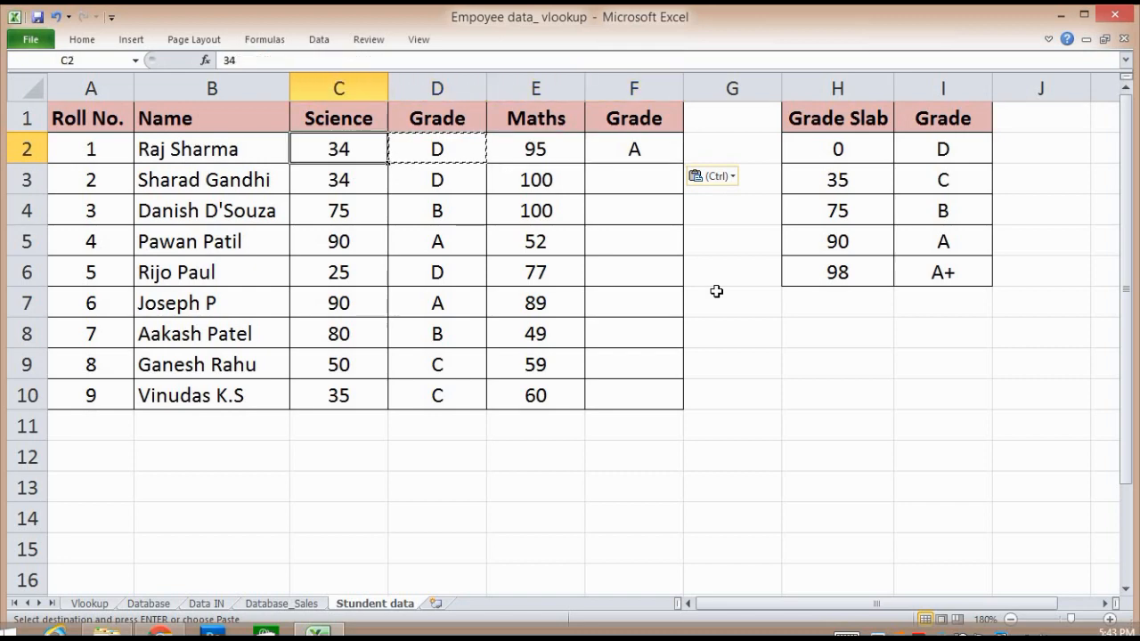
pyautogui.press('Right')
pyautogui.press('Right')
pyautogui.press('Right')
pyautogui.press('Right')
pyautogui.press('Down')
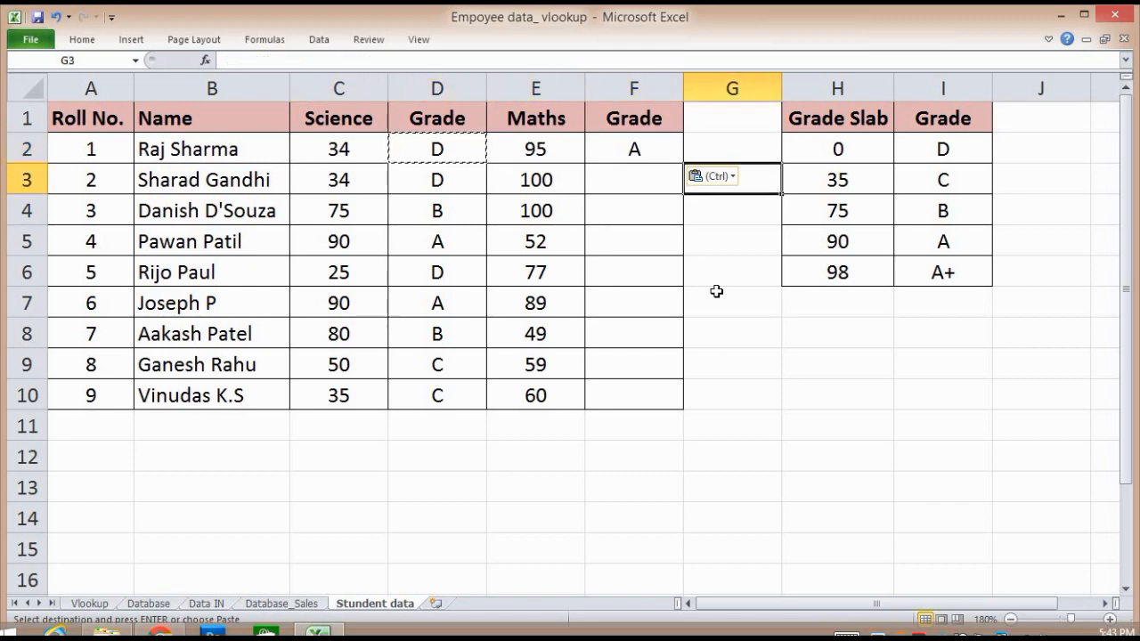
pyautogui.press('Down')
pyautogui.press('Down')
pyautogui.press('Right')
pyautogui.press('Up')
pyautogui.press('Up')
pyautogui.press('Left')
pyautogui.press('Left')
pyautogui.press('Up')
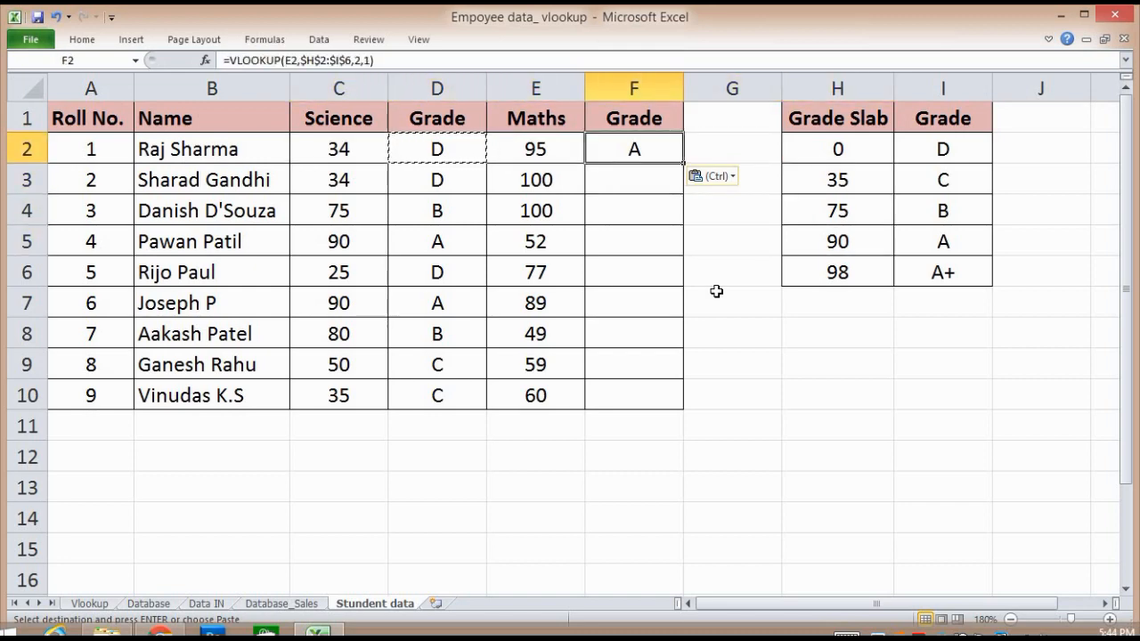
# - Set the first student's Maths mark in E2 to 98 and check it against the A+ slab in I6
pyautogui.press('Left')
pyautogui.write('98')
pyautogui.press('Return')
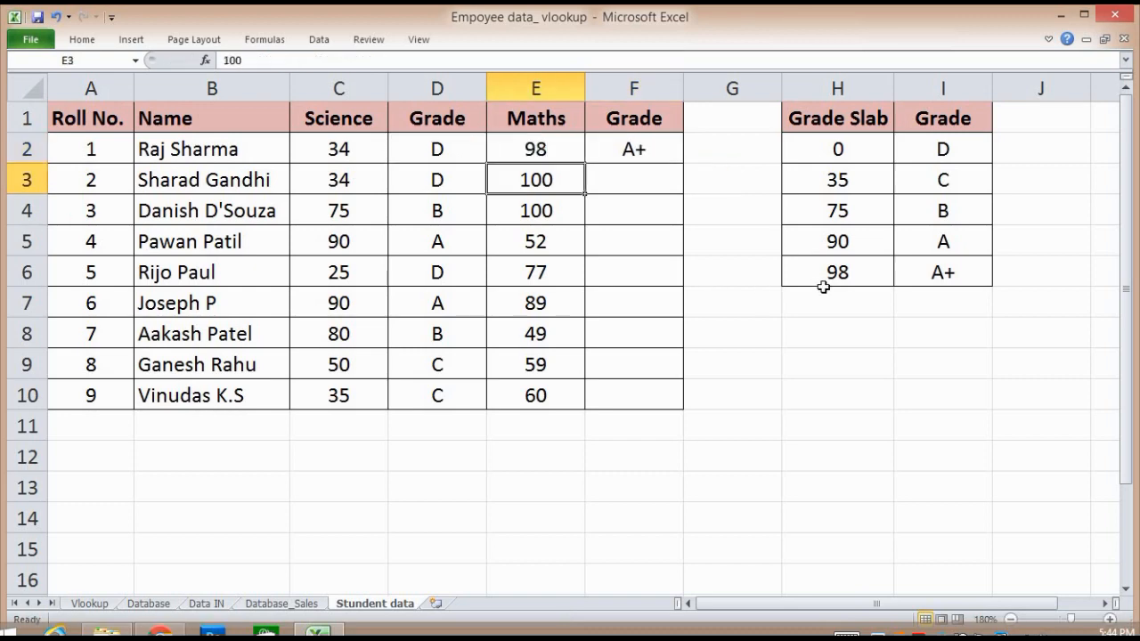
pyautogui.click(899, 277)
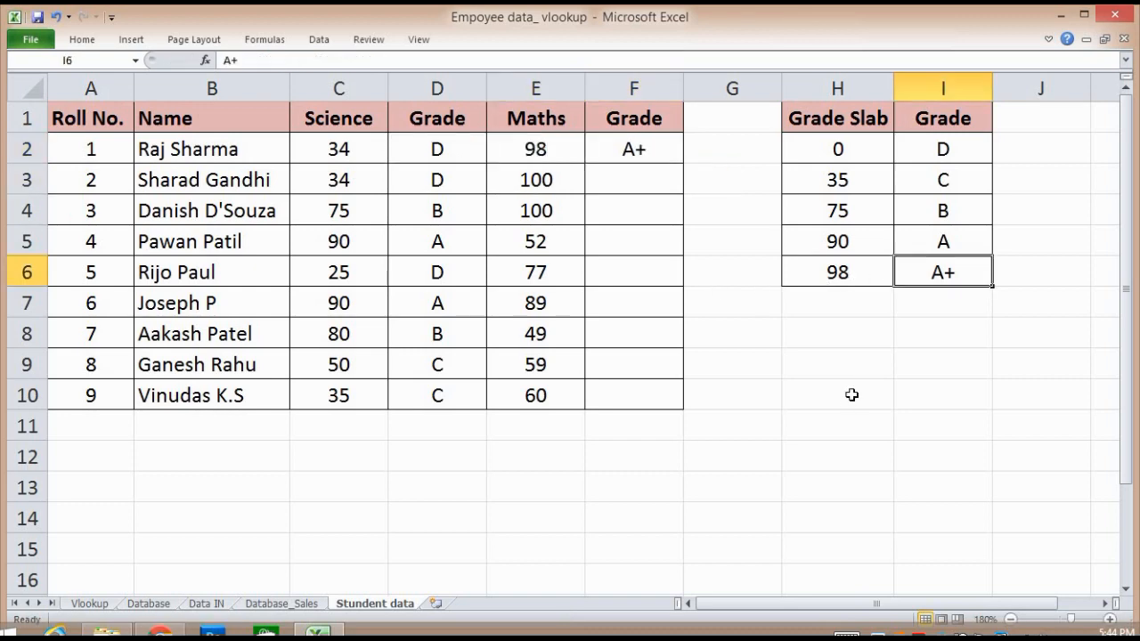
pyautogui.click(643, 150)
pyautogui.hotkey('ctrl', 'c')
pyautogui.press('Left')
pyautogui.hotkey('ctrl', 'Down')
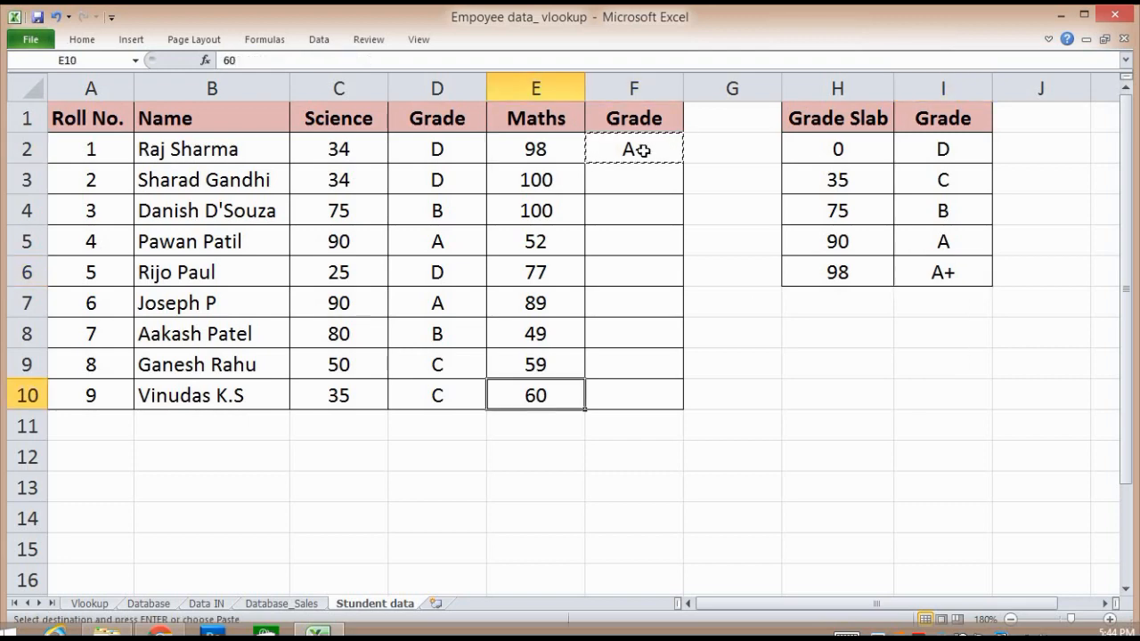
pyautogui.press('Right')
pyautogui.hotkey('shift', 'Up')
pyautogui.hotkey('shift', 'Up')
pyautogui.hotkey('shift', 'Up')
pyautogui.hotkey('shift', 'Up')
pyautogui.hotkey('shift', 'Up')
pyautogui.hotkey('shift', 'Up')
pyautogui.hotkey('shift', 'Up')
pyautogui.press('Up')
pyautogui.press('Left')
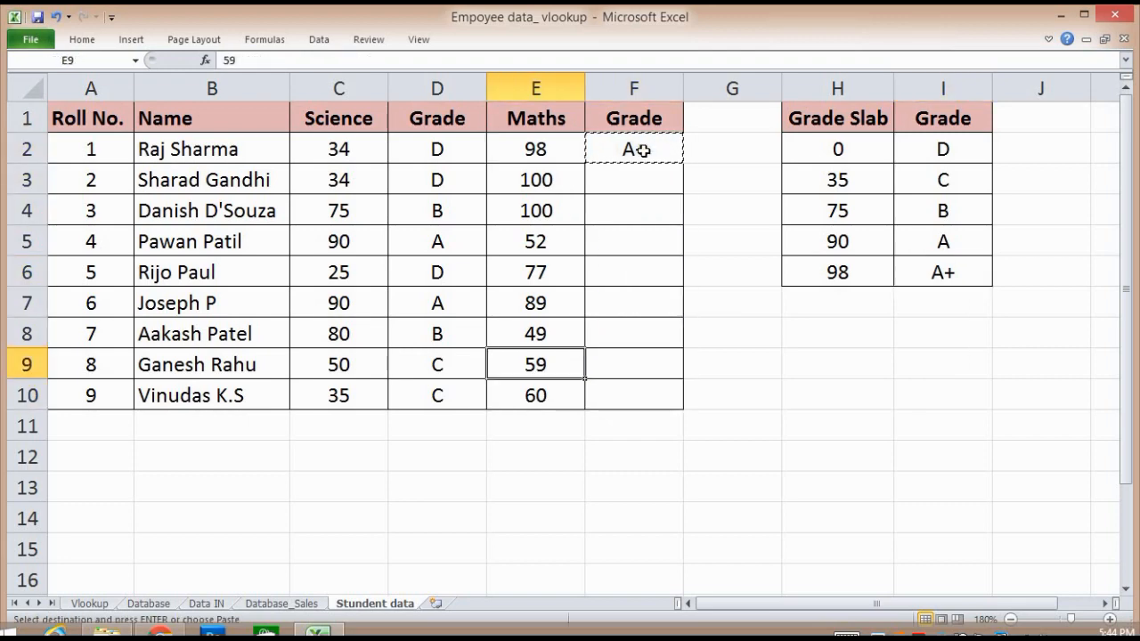
pyautogui.press('Right')
pyautogui.press('Escape')
# - Fill the F2 VLOOKUP formula down the Maths Grade column through F10
pyautogui.press('Down')
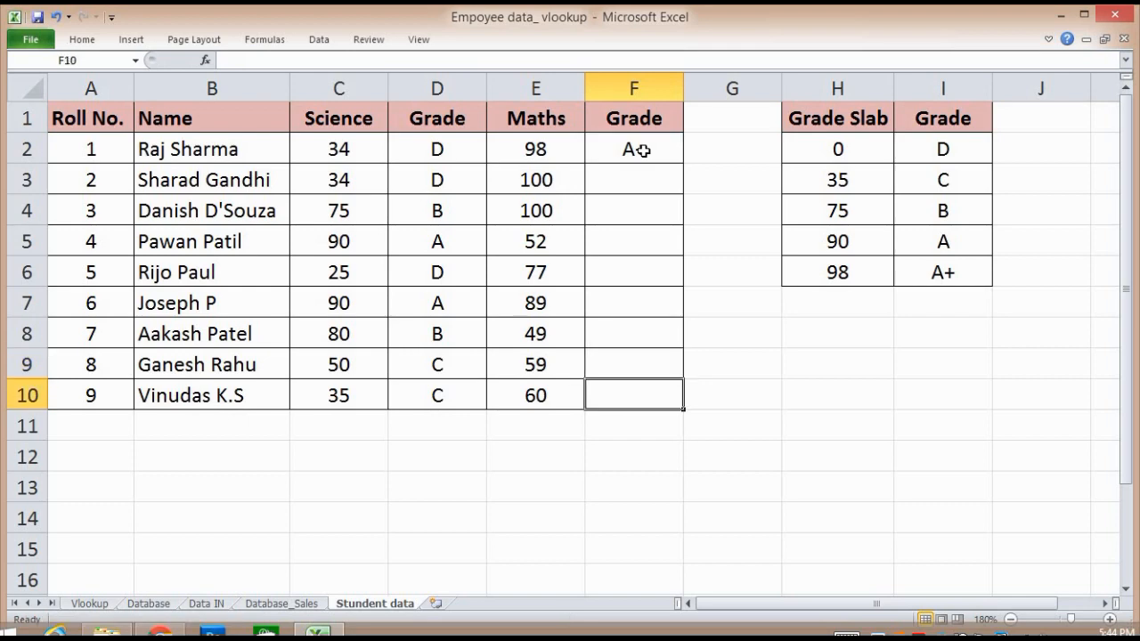
pyautogui.hotkey('ctrl', 'shift', 'Up')
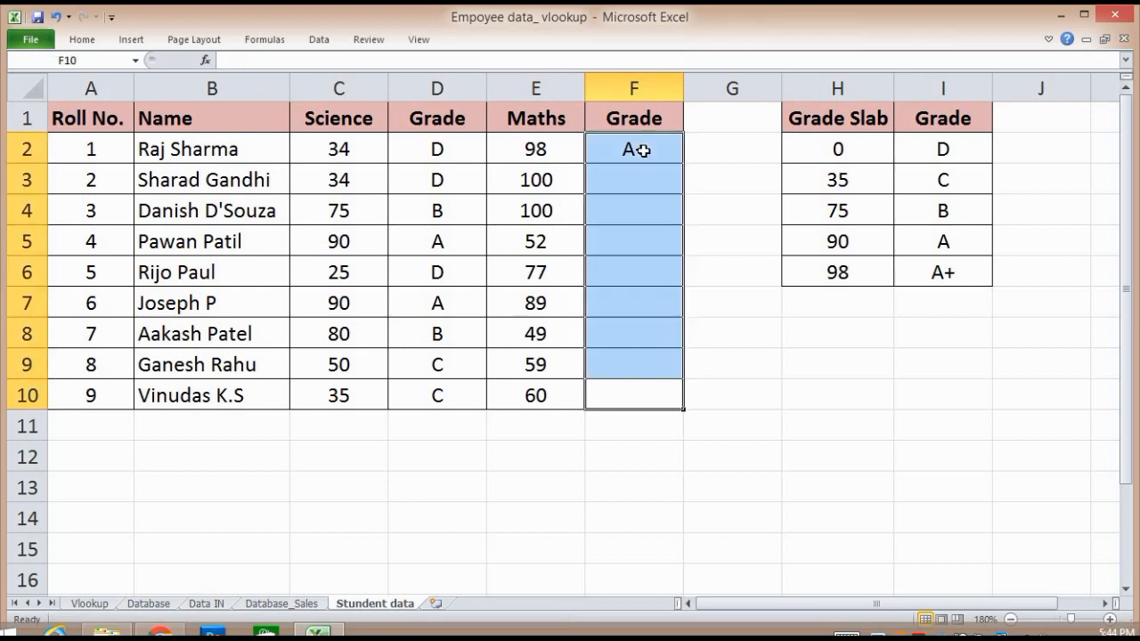
pyautogui.hotkey('ctrl', 'd')
pyautogui.press('Down')
pyautogui.press('Down')
pyautogui.press('Down')
pyautogui.press('Up')
pyautogui.press('Up')
pyautogui.press('Up')
pyautogui.press('Up')
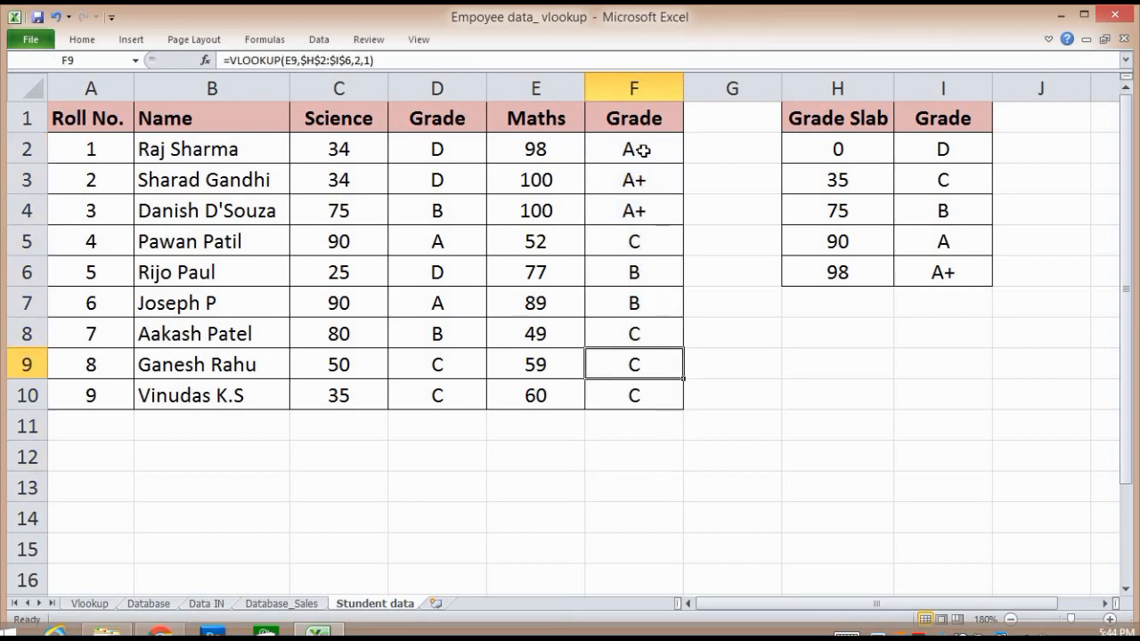
# - Switch to the Vlookup sheet and review the Match Formulae and Exact Match /Approx Match topics
pyautogui.hotkey('ctrl', 'pageup')
pyautogui.hotkey('ctrl', 'pageup')
pyautogui.hotkey('ctrl', 'pageup')
pyautogui.hotkey('ctrl', 'pageup')
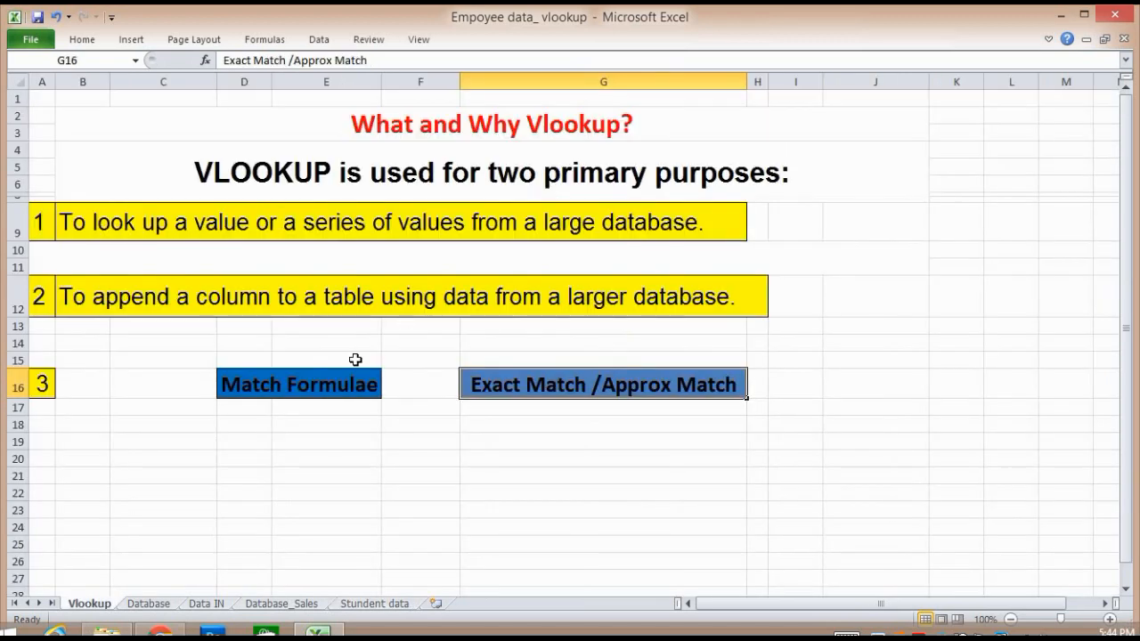
pyautogui.click(333, 377)
pyautogui.click(503, 385)
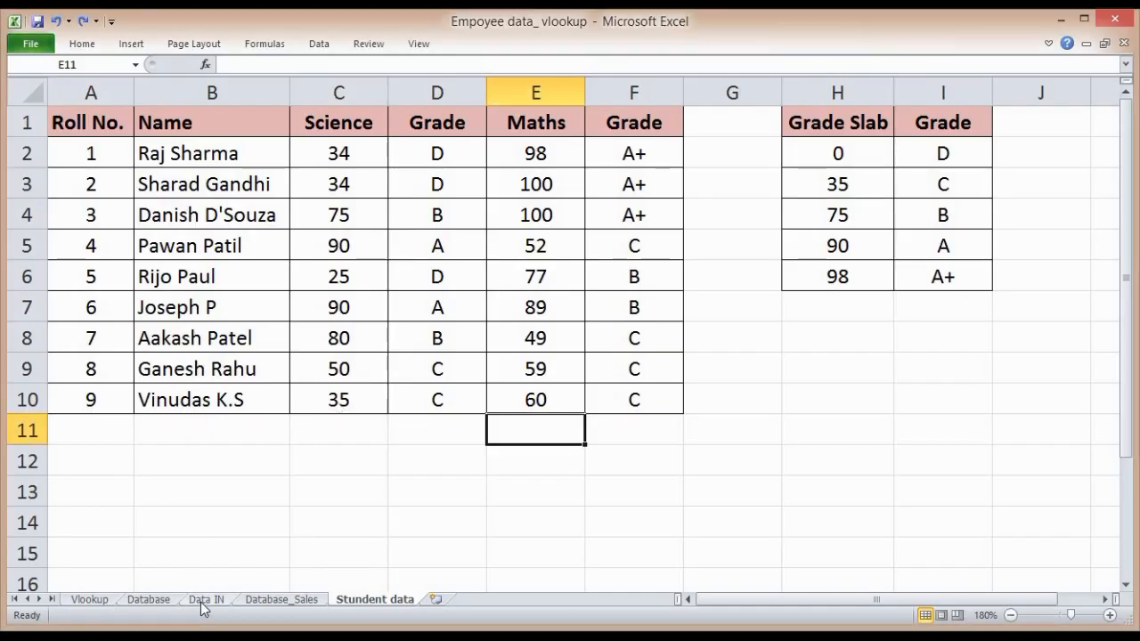
# - On the Data IN sheet, copy the Name lookup formula from B10 into B11
pyautogui.click(204, 601)
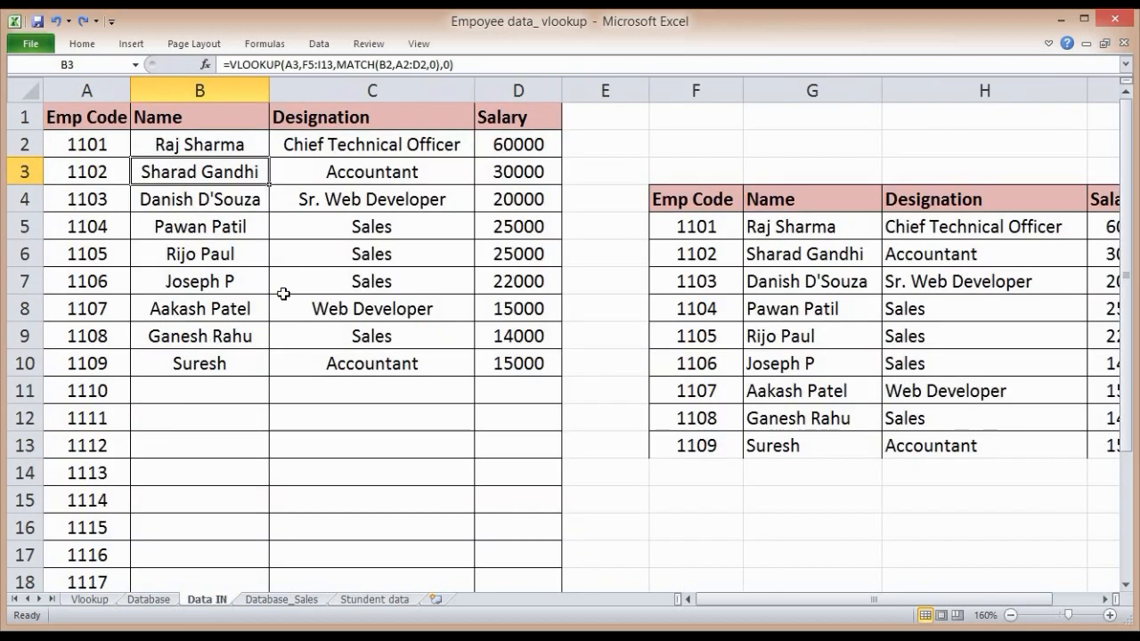
pyautogui.press('Down')
pyautogui.press('Down')
pyautogui.press('Down')
pyautogui.press('Down')
pyautogui.press('Down')
pyautogui.press('Down')
pyautogui.press('Down')
pyautogui.press('Down')
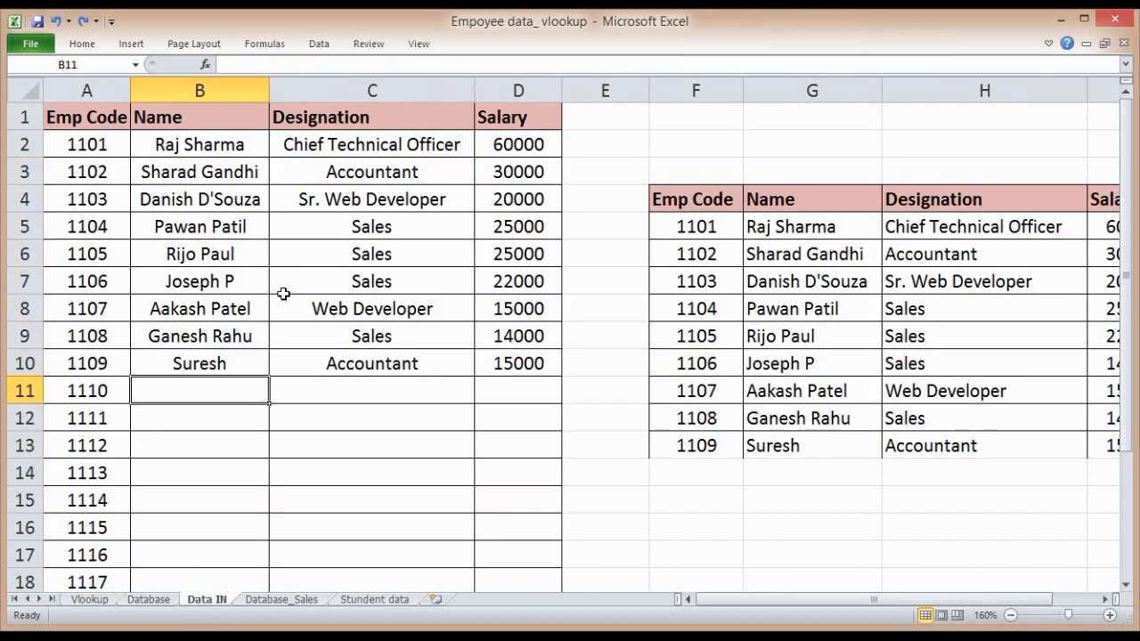
pyautogui.press('Up')
pyautogui.hotkey('ctrl', 'c')
pyautogui.press('Down')
pyautogui.hotkey('ctrl', 'v')
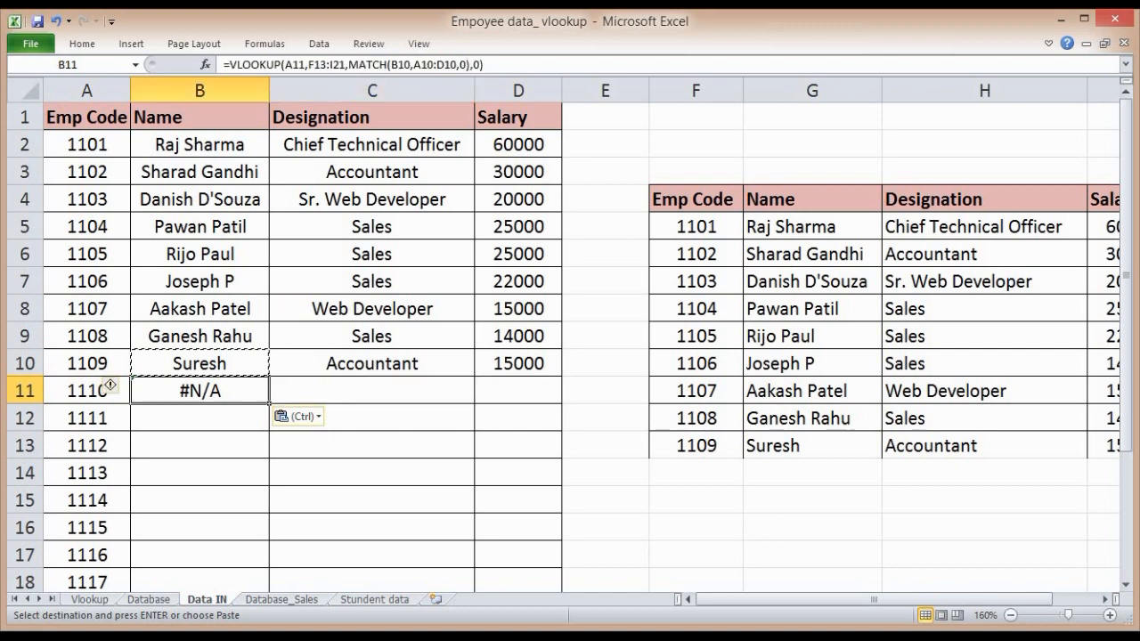
# - Insert the IFERROR function in front of the VLOOKUP in the Name formula in B2
pyautogui.press('Up')
pyautogui.press('Up')
pyautogui.press('Up')
pyautogui.press('Up')
pyautogui.press('Up')
pyautogui.press('Up')
pyautogui.press('Up')
pyautogui.press('Up')
pyautogui.press('Up')
pyautogui.press('F2')
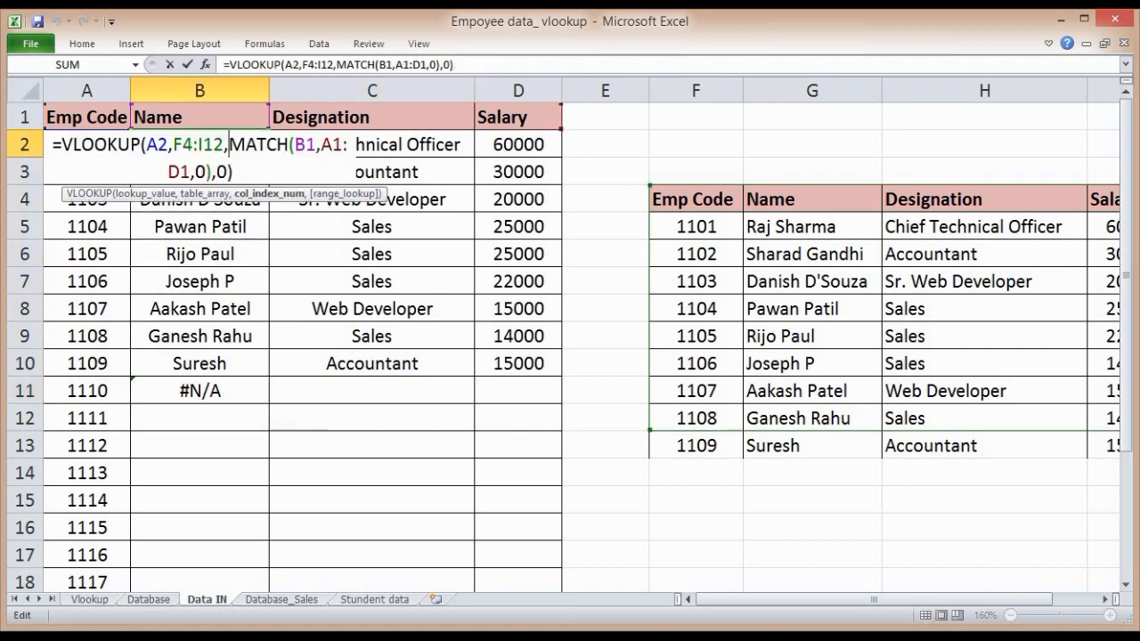
pyautogui.press('Left')
pyautogui.press('Left')
pyautogui.press('Left')
pyautogui.press('Left')
pyautogui.press('Left')
pyautogui.press('Left')
pyautogui.press('Left')
pyautogui.press('Left')
pyautogui.press('Left')
pyautogui.press('Left')
pyautogui.press('Left')
pyautogui.press('Left')
pyautogui.press('Left')
pyautogui.press('Left')
pyautogui.press('Left')
pyautogui.press('Left')
pyautogui.press('Left')
pyautogui.press('Left')
pyautogui.press('Left')
pyautogui.press('Left')
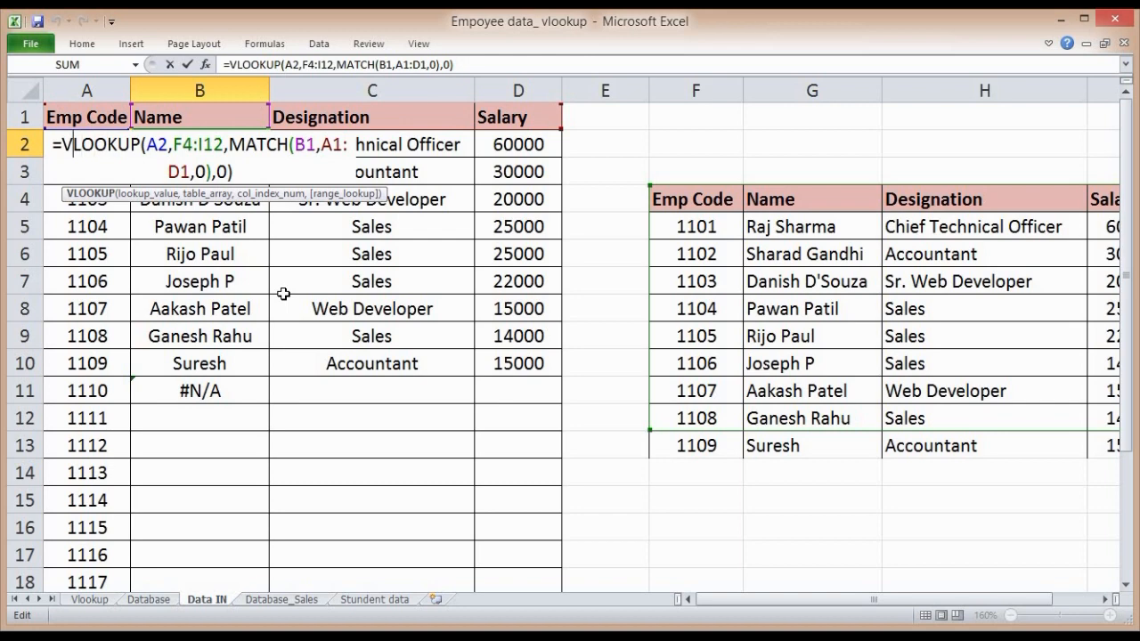
pyautogui.press('Left')
pyautogui.write('if')
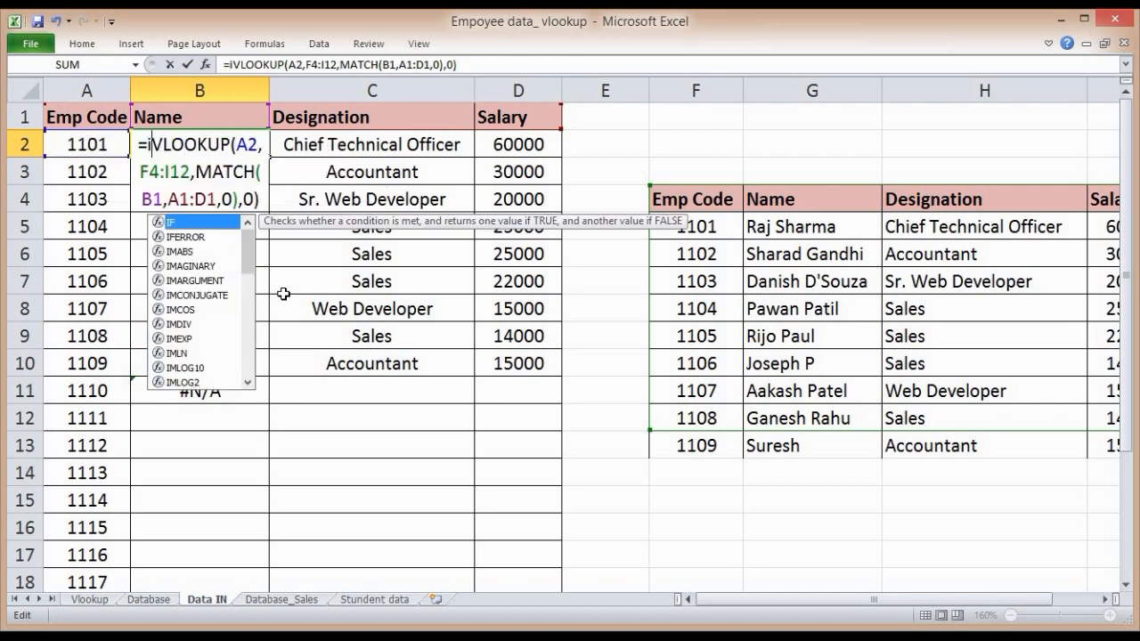
pyautogui.press('Down')
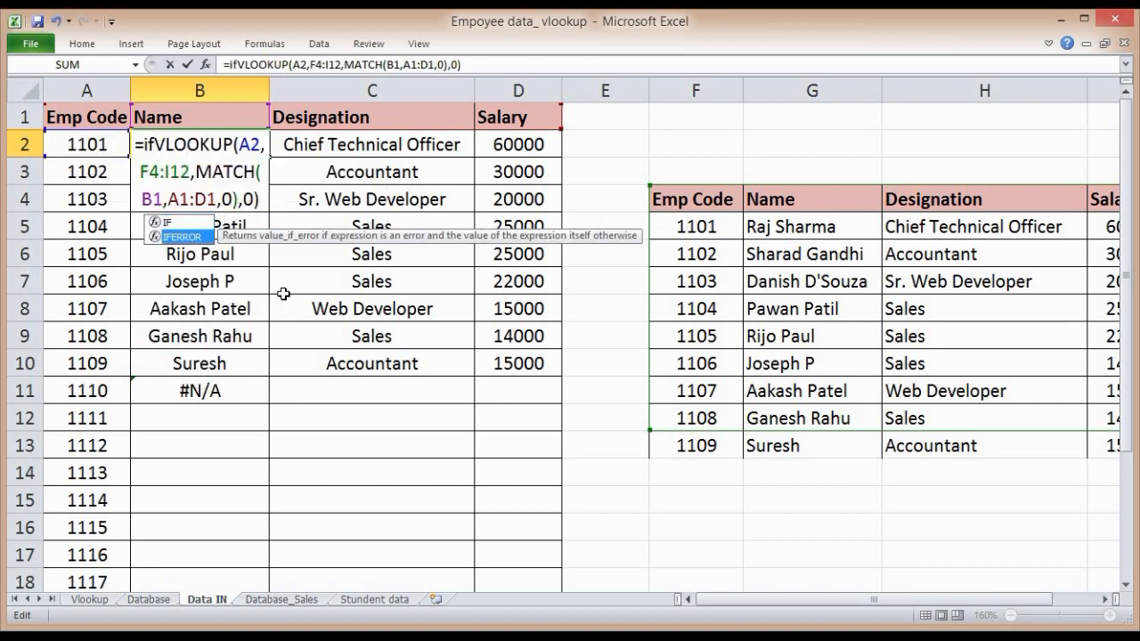
pyautogui.press('Tab')
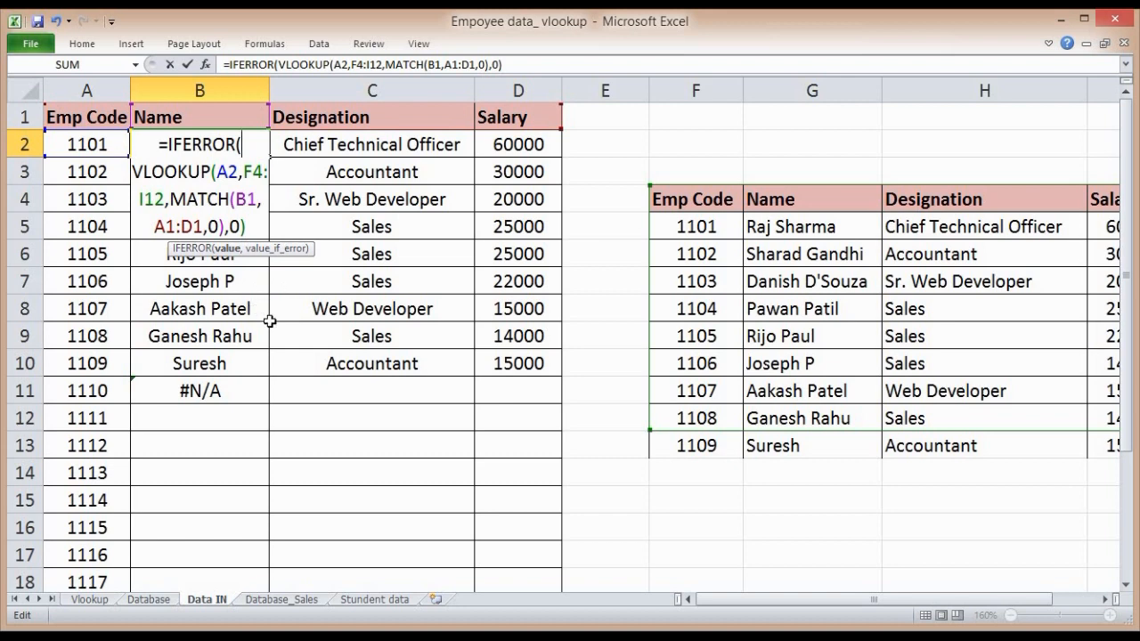
# - Complete the IFERROR formula in B2 with "Not Available" as the value_if_error argument after the VLOOKUP
pyautogui.press('Right')
pyautogui.press('Right')
pyautogui.press('Right')
pyautogui.press('Right')
pyautogui.press('Right')
pyautogui.press('Right')
pyautogui.press('Right')
pyautogui.press('Right')
pyautogui.press('Right')
pyautogui.press('Right')
pyautogui.press('Right')
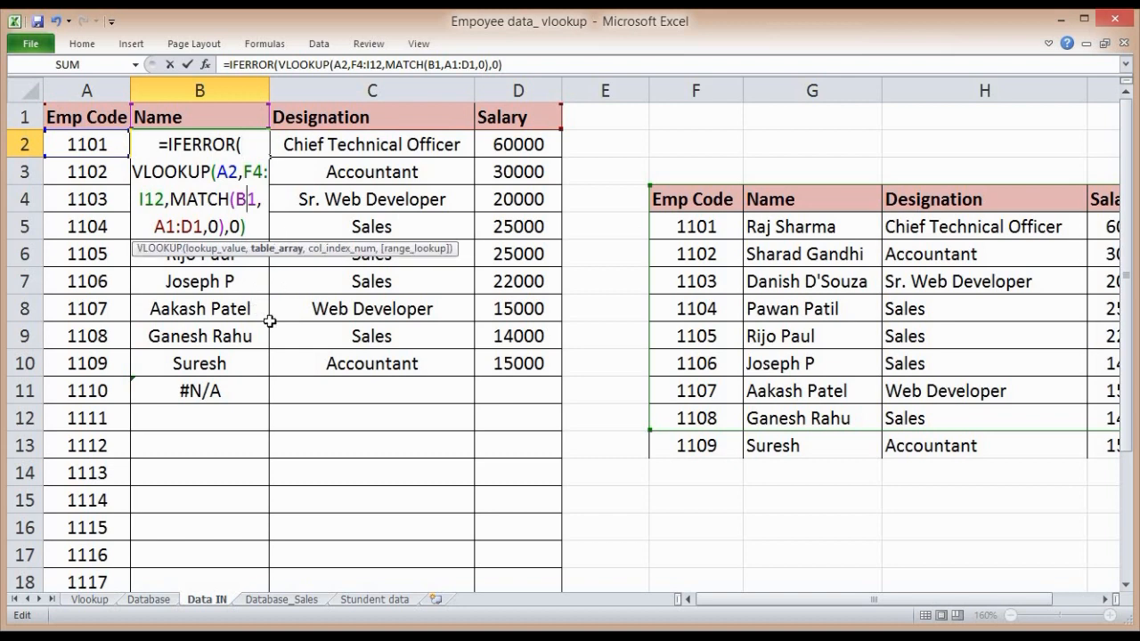
pyautogui.press('Right')
pyautogui.press('Right')
pyautogui.press('Right')
pyautogui.press('Right')
pyautogui.press('Right')
pyautogui.press('Right')
pyautogui.press('Right')
pyautogui.press('Right')
pyautogui.press('Right')
pyautogui.press('Right')
pyautogui.press('Right')
pyautogui.press('Right')
pyautogui.press('Right')
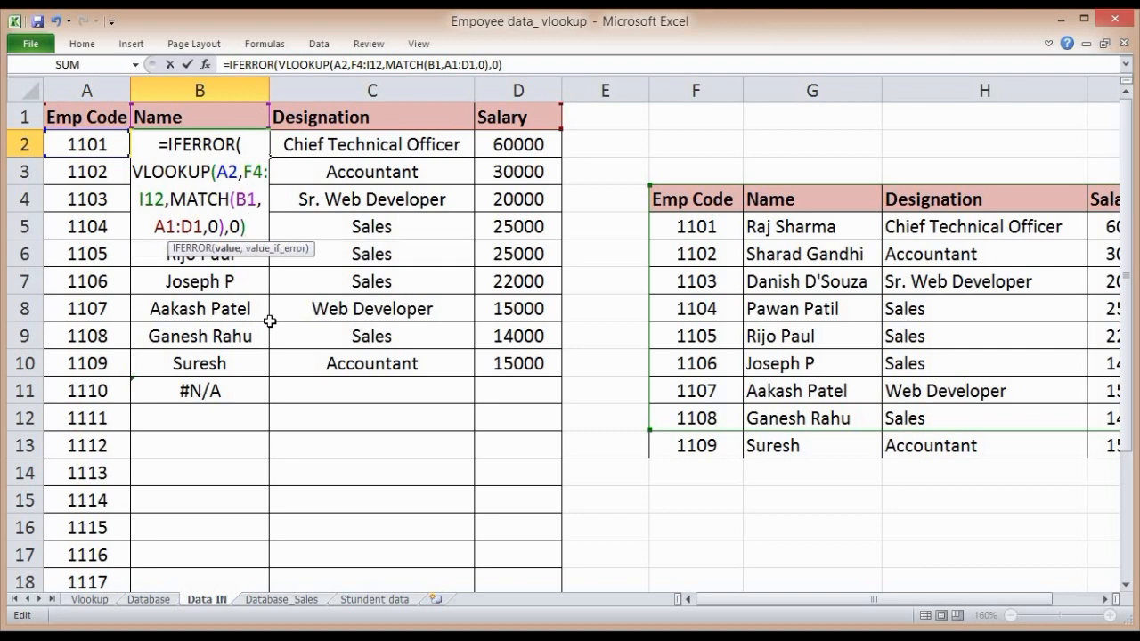
pyautogui.write(',')
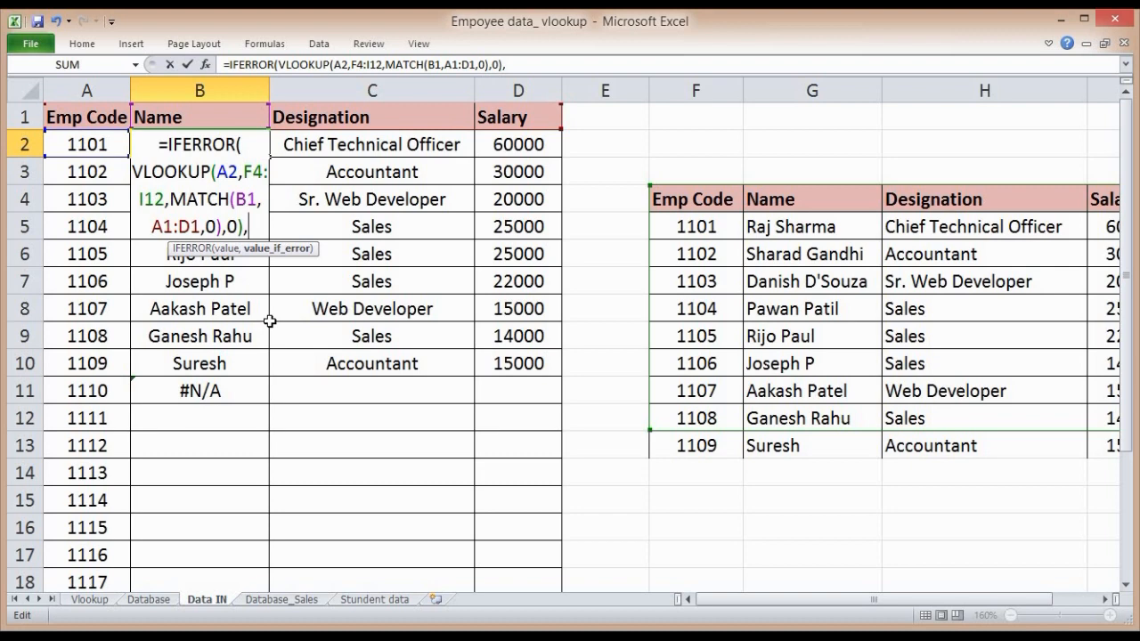
pyautogui.write('"')
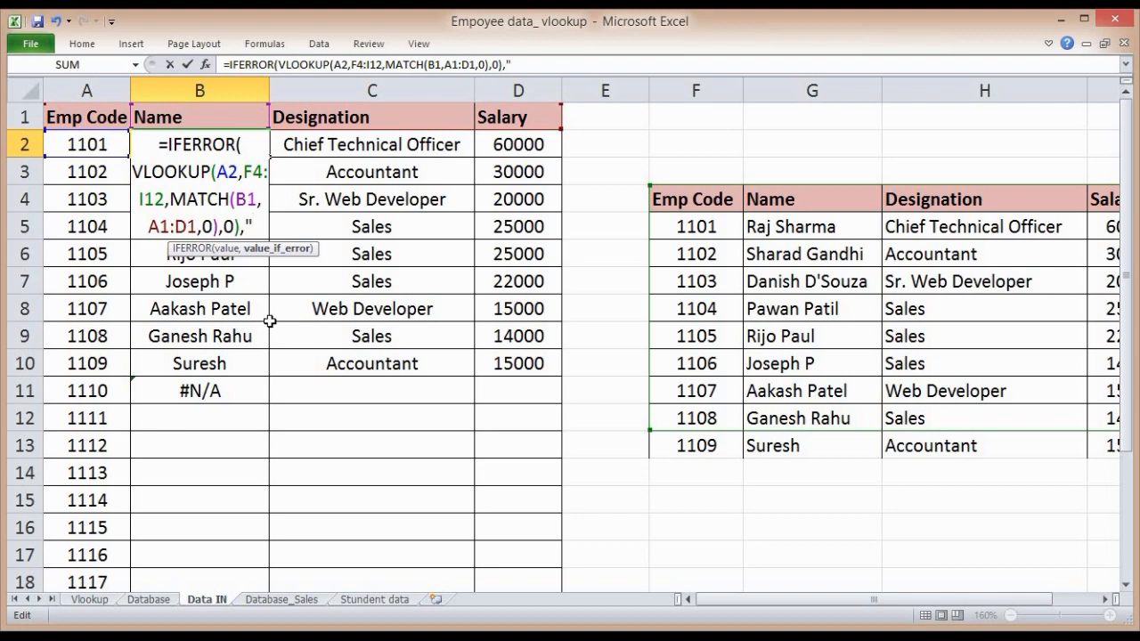
pyautogui.write('Not')
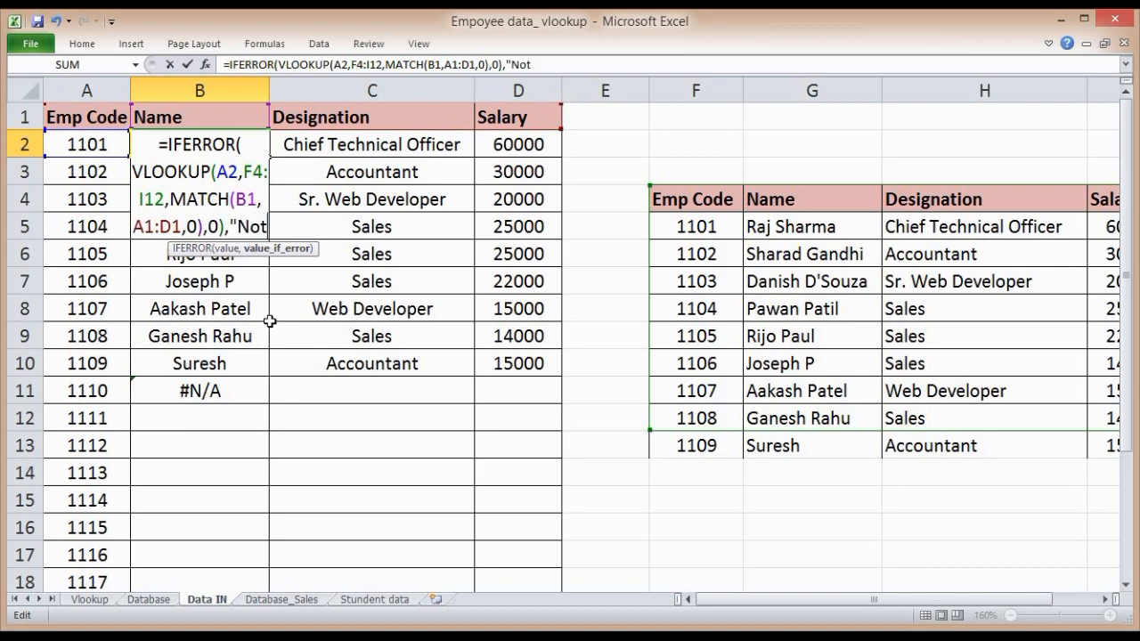
pyautogui.write(' Available')
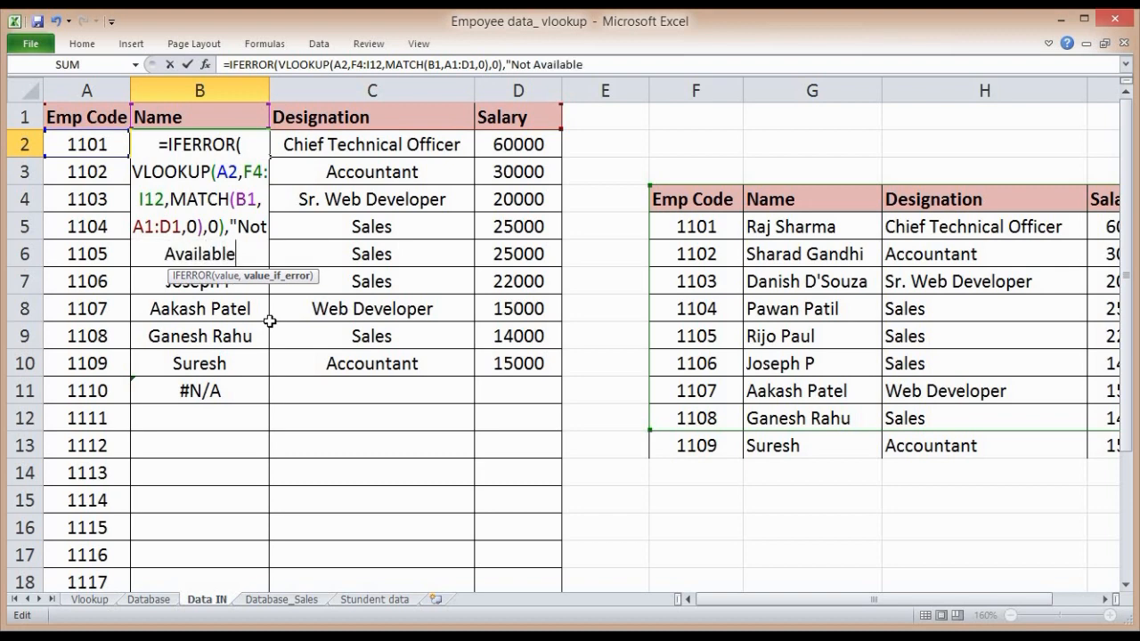
pyautogui.write('")')
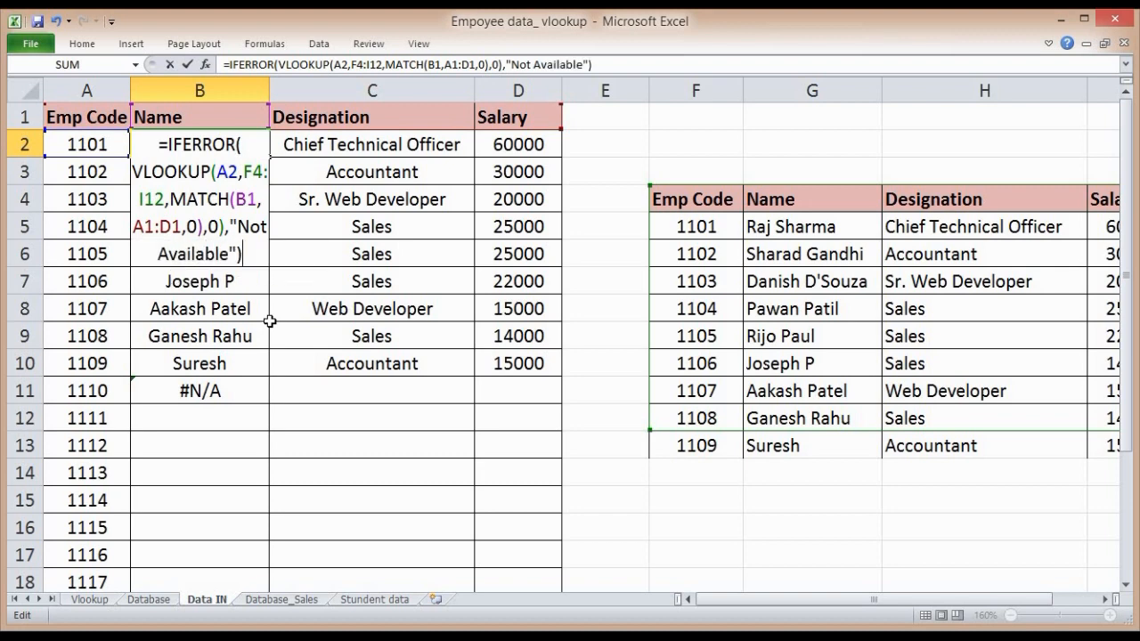
pyautogui.press('Return')
# - Copy the IFERROR formula from B2 across the Name, Designation and Salary cells B2:D11
pyautogui.press('Up')
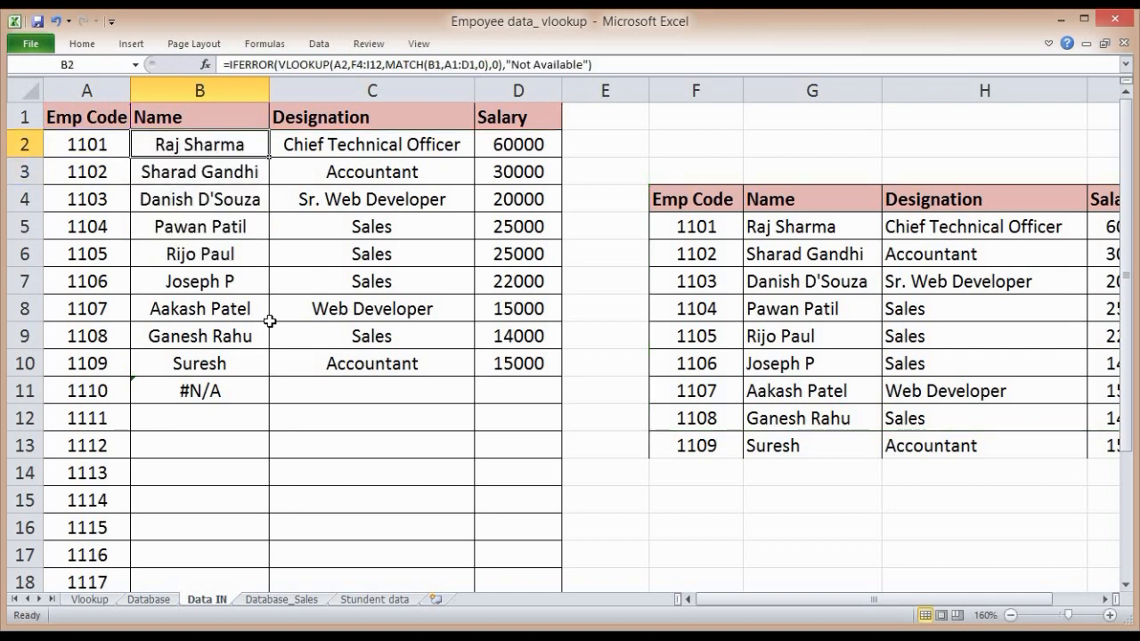
pyautogui.hotkey('ctrl', 'c')
pyautogui.press('Down')
pyautogui.press('Up')
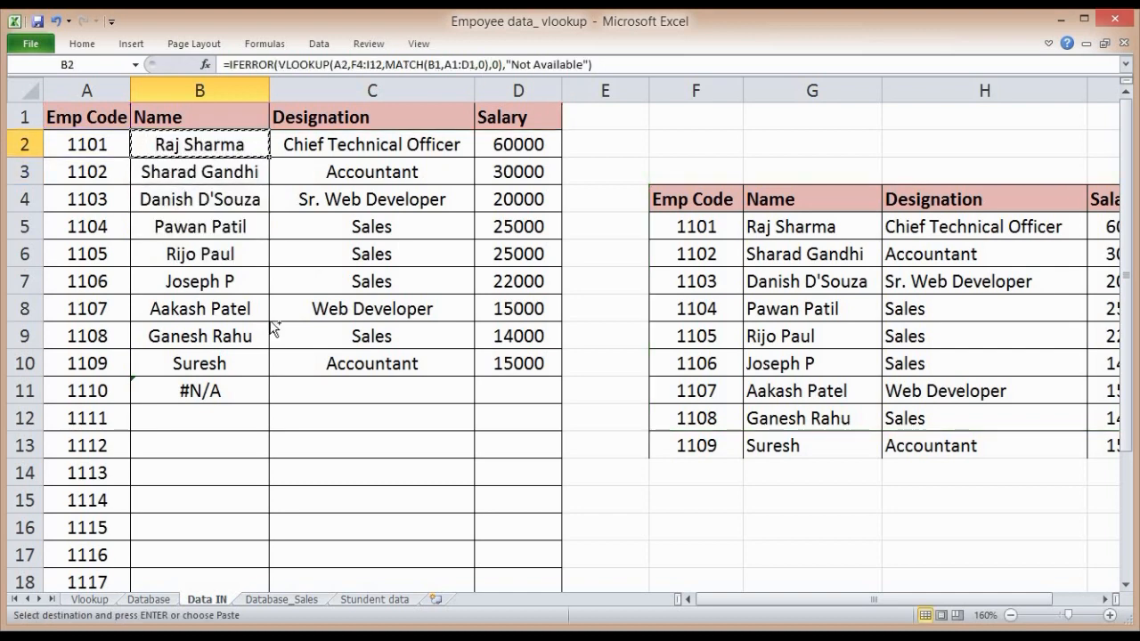
pyautogui.hotkey('ctrl', 'shift', 'Down')
pyautogui.hotkey('shift', 'Right')
pyautogui.hotkey('shift', 'Right')
pyautogui.hotkey('ctrl', 'v')
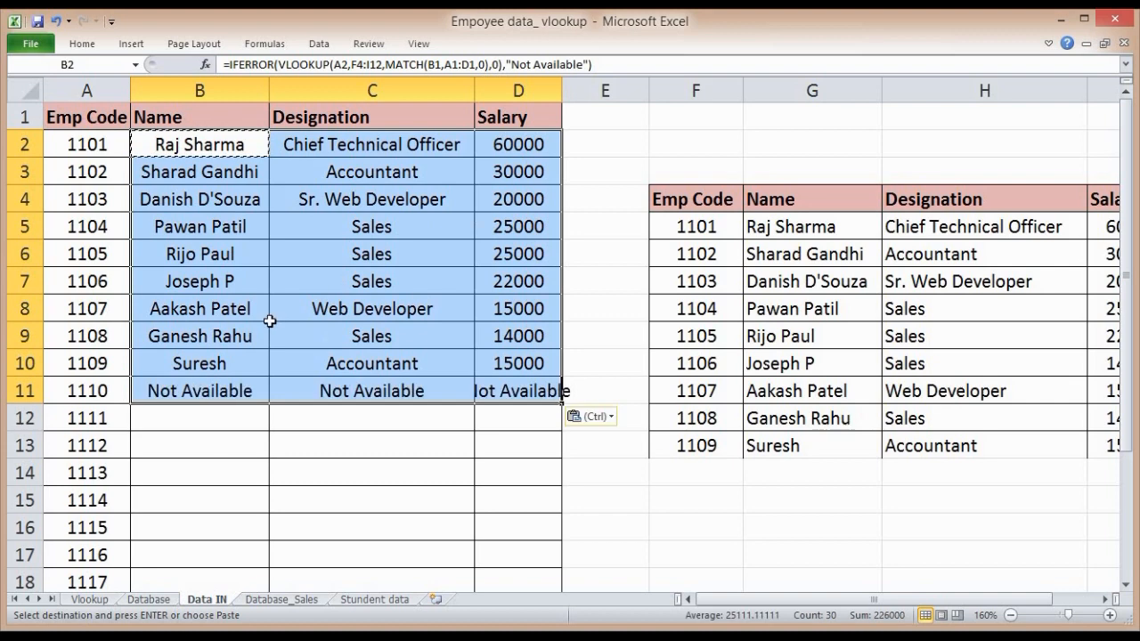
# - Check the copied IFERROR formula in B11, the Name cell for employee code 1110
pyautogui.press('Down')
pyautogui.press('Down')
pyautogui.press('Down')
pyautogui.press('Down')
pyautogui.press('Down')
pyautogui.press('Down')
pyautogui.press('Down')
pyautogui.press('Down')
pyautogui.press('Down')
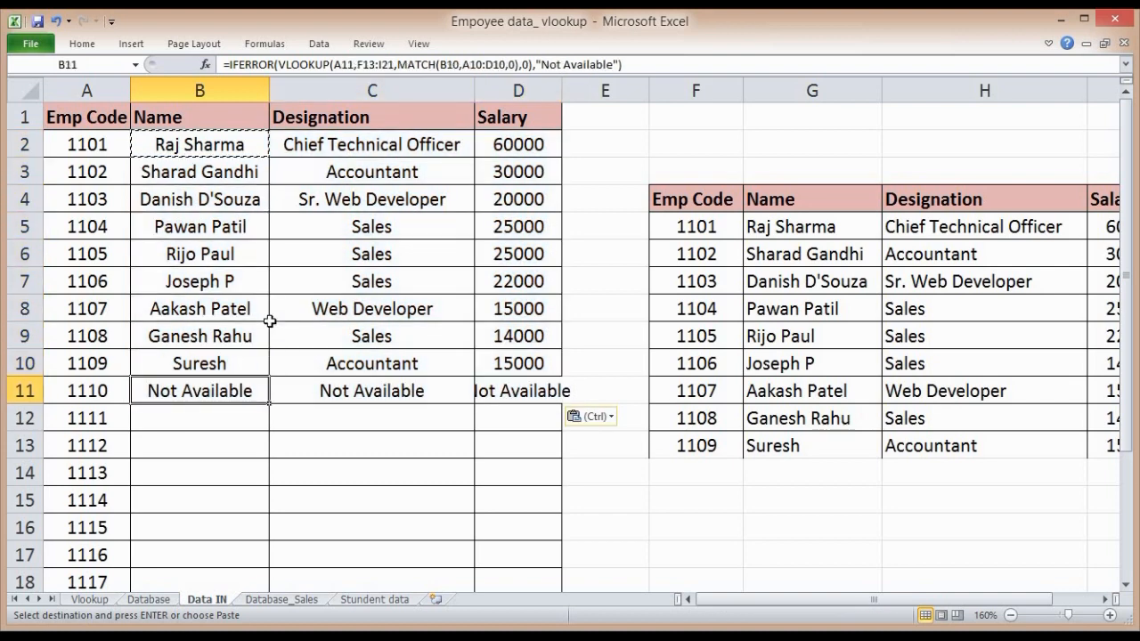
# - Examine the IFERROR formula in B2, highlighting its VLOOKUP value argument and moving on to the value_if_error argument
pyautogui.press('Up')
pyautogui.press('Up')
pyautogui.press('Up')
pyautogui.press('Up')
pyautogui.press('Up')
pyautogui.press('Up')
pyautogui.press('Up')
pyautogui.press('Up')
pyautogui.press('Up')
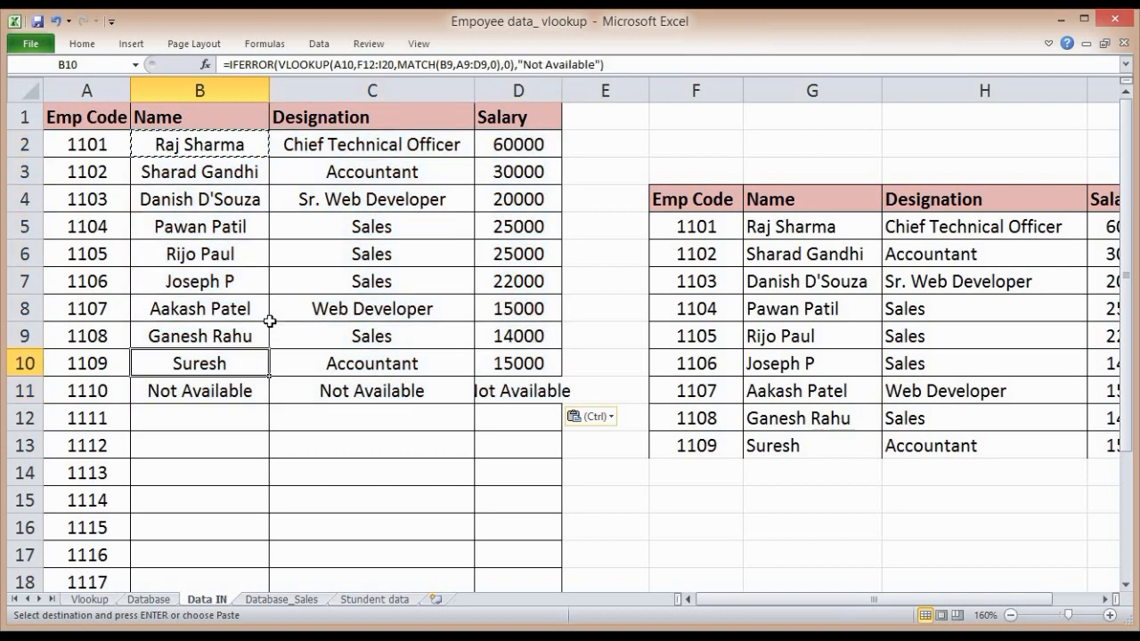
pyautogui.press('F2')
pyautogui.press('Left')
pyautogui.press('Left')
pyautogui.press('Left')
pyautogui.press('Left')
pyautogui.press('Left')
pyautogui.press('Left')
pyautogui.press('Left')
pyautogui.press('Left')
pyautogui.press('Left')
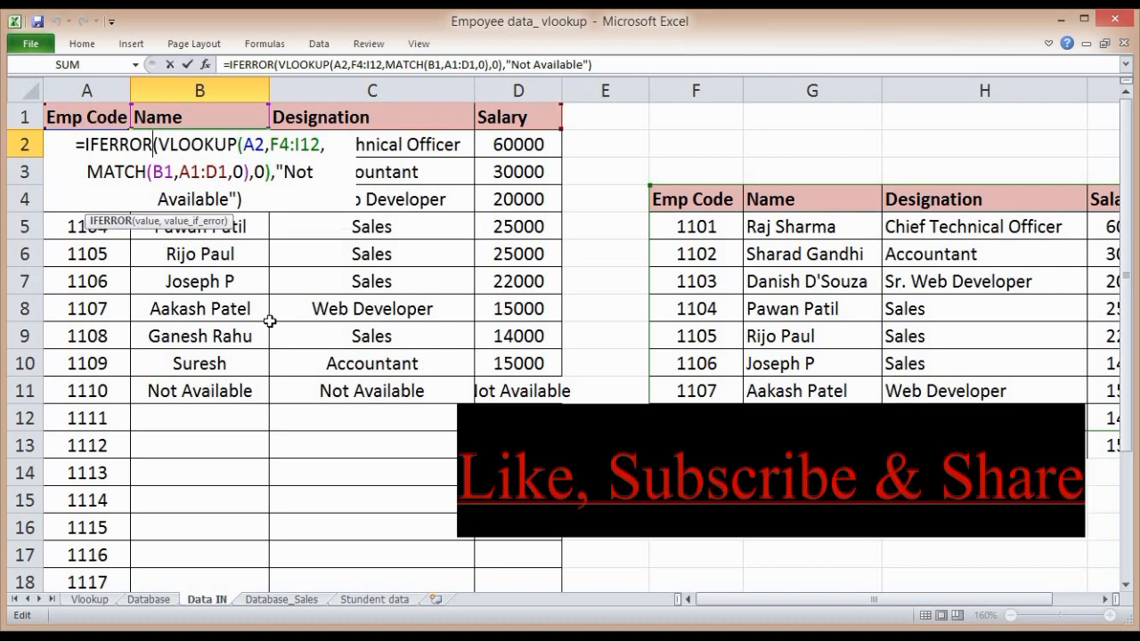
pyautogui.hotkey('shift', 'Right')
pyautogui.hotkey('shift', 'Right')
pyautogui.hotkey('shift', 'Down')
pyautogui.hotkey('shift', 'Down')
pyautogui.hotkey('shift', 'Left')
pyautogui.hotkey('shift', 'Left')
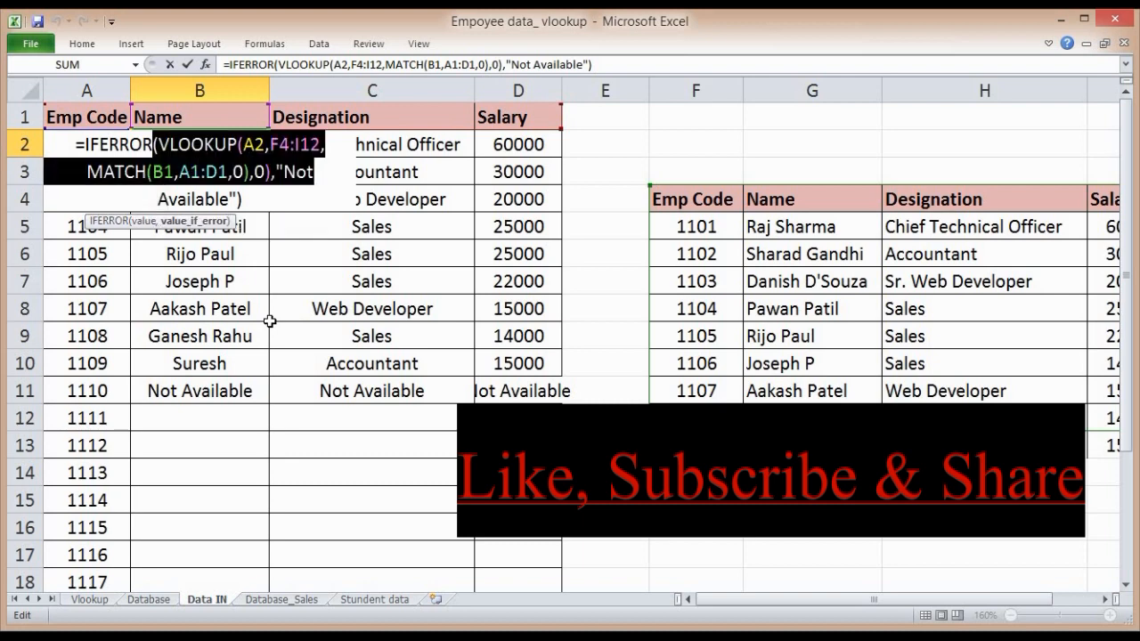
pyautogui.hotkey('shift', 'Left')
pyautogui.hotkey('shift', 'Left')
pyautogui.hotkey('shift', 'Left')
pyautogui.hotkey('shift', 'Left')
pyautogui.hotkey('shift', 'Left')
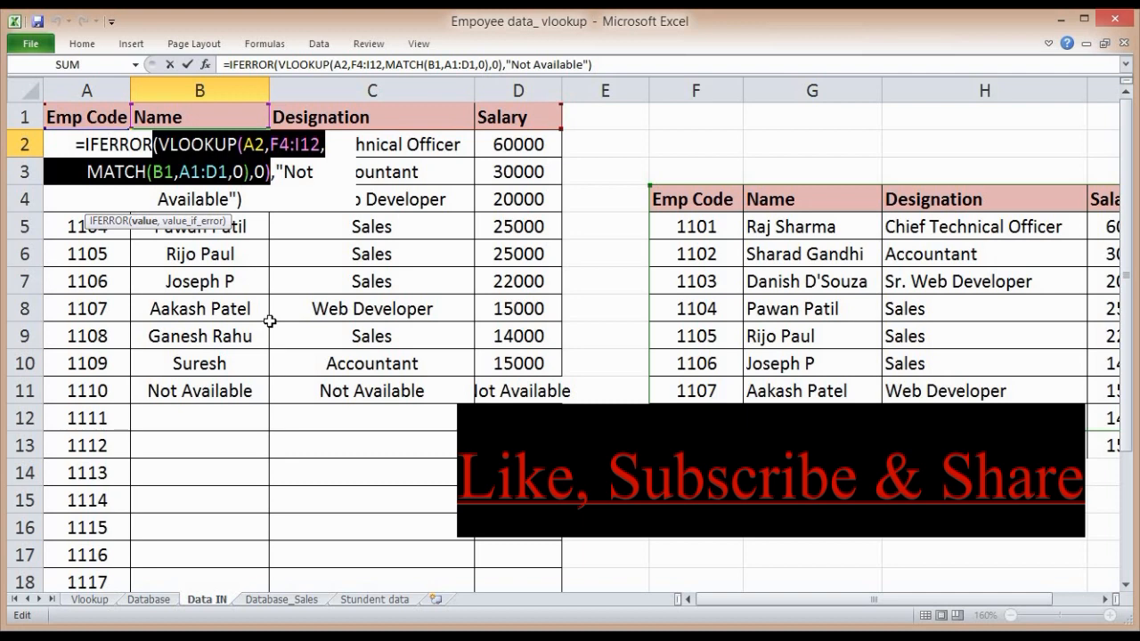
pyautogui.press('Right')
pyautogui.press('Right')
pyautogui.press('Right')
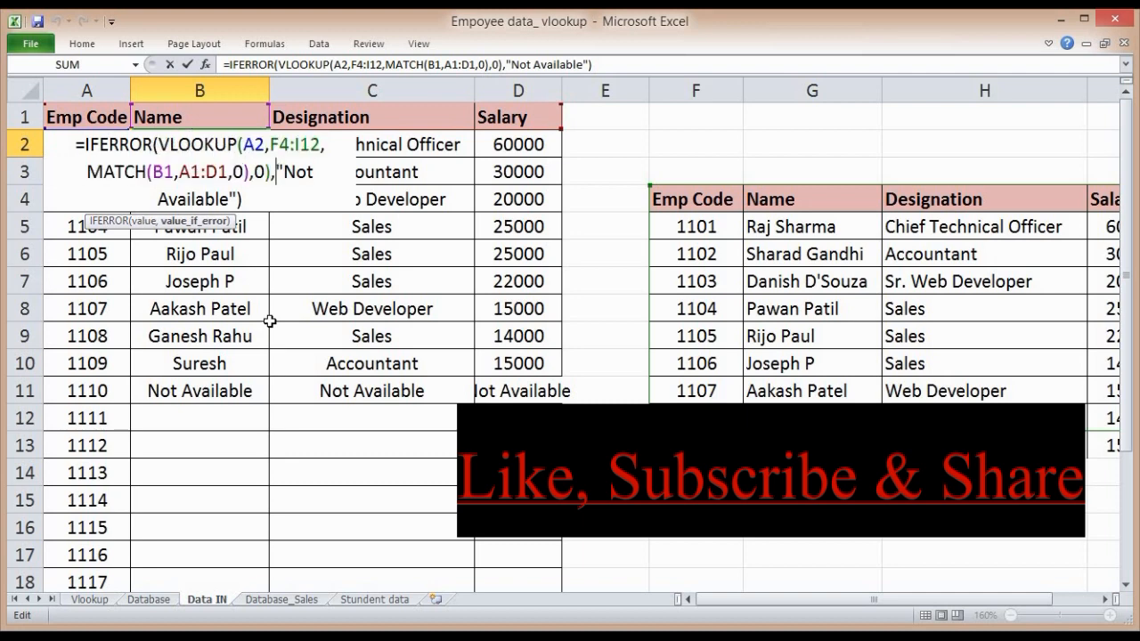